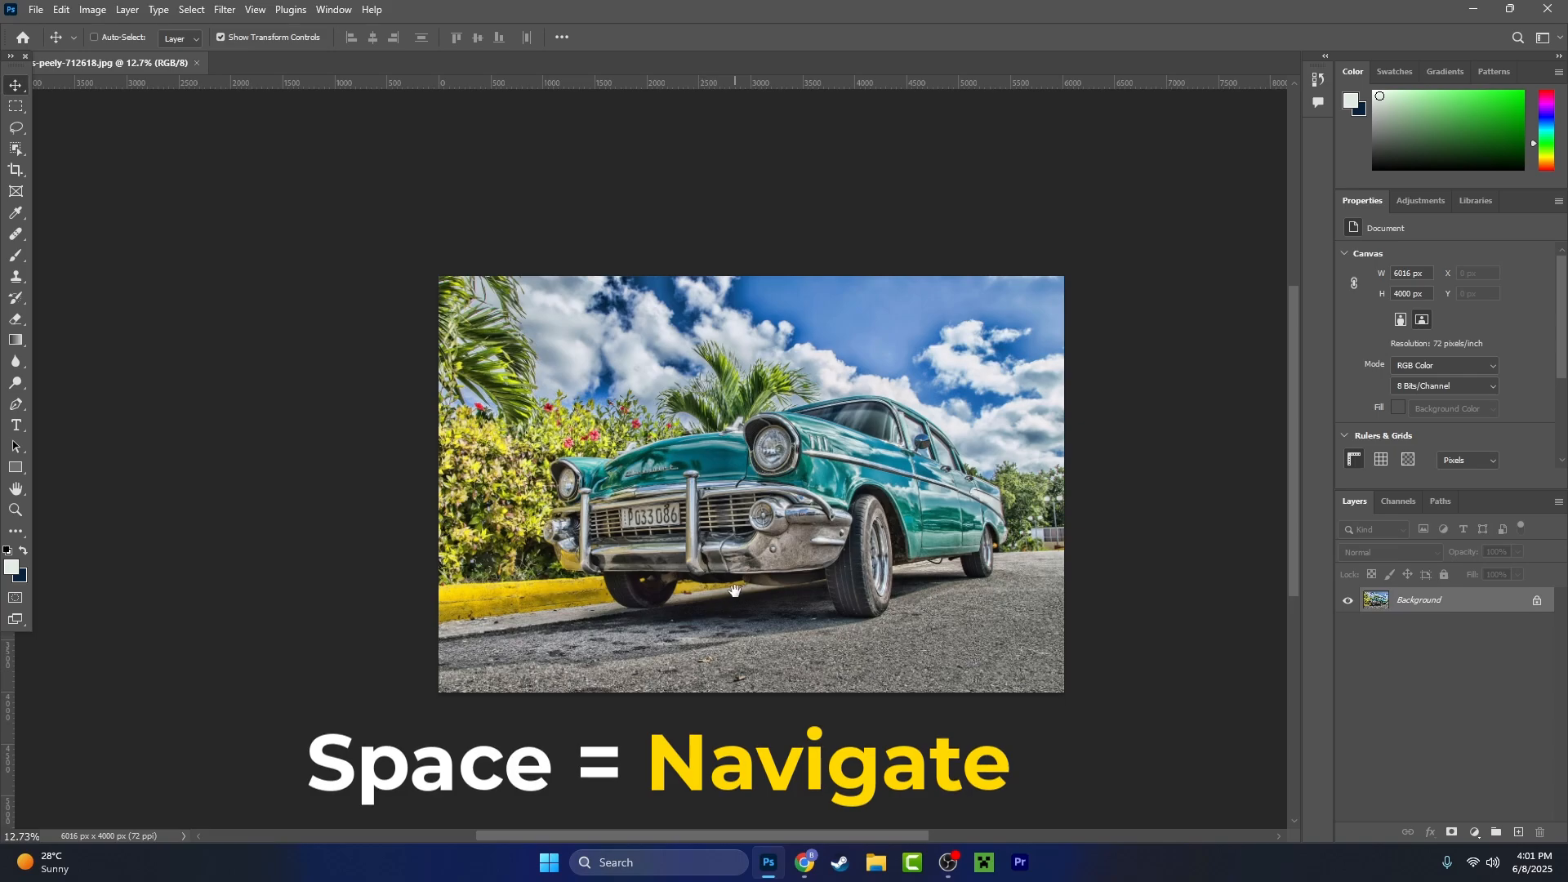
- Examine the classic car photo at different zoom levels, including the front grille and headlight
left_click_drag(779, 541, 699, 368)
left_click_drag(528, 494, 850, 715)
left_click_drag(638, 586, 724, 485)
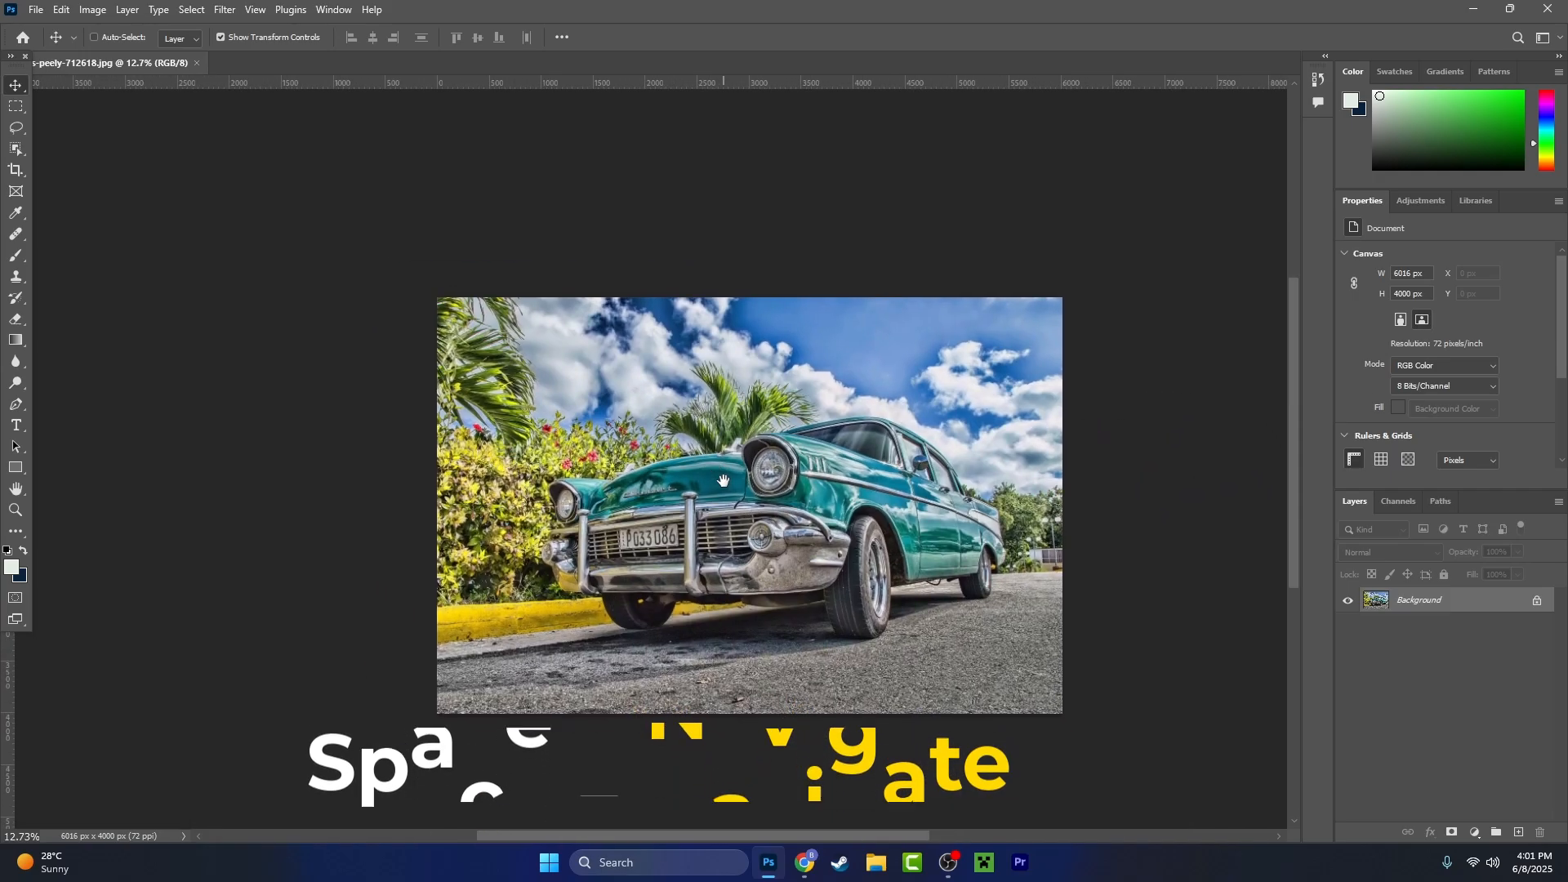
scroll(724, 487, "up", 3)
scroll(722, 490, "up", 6)
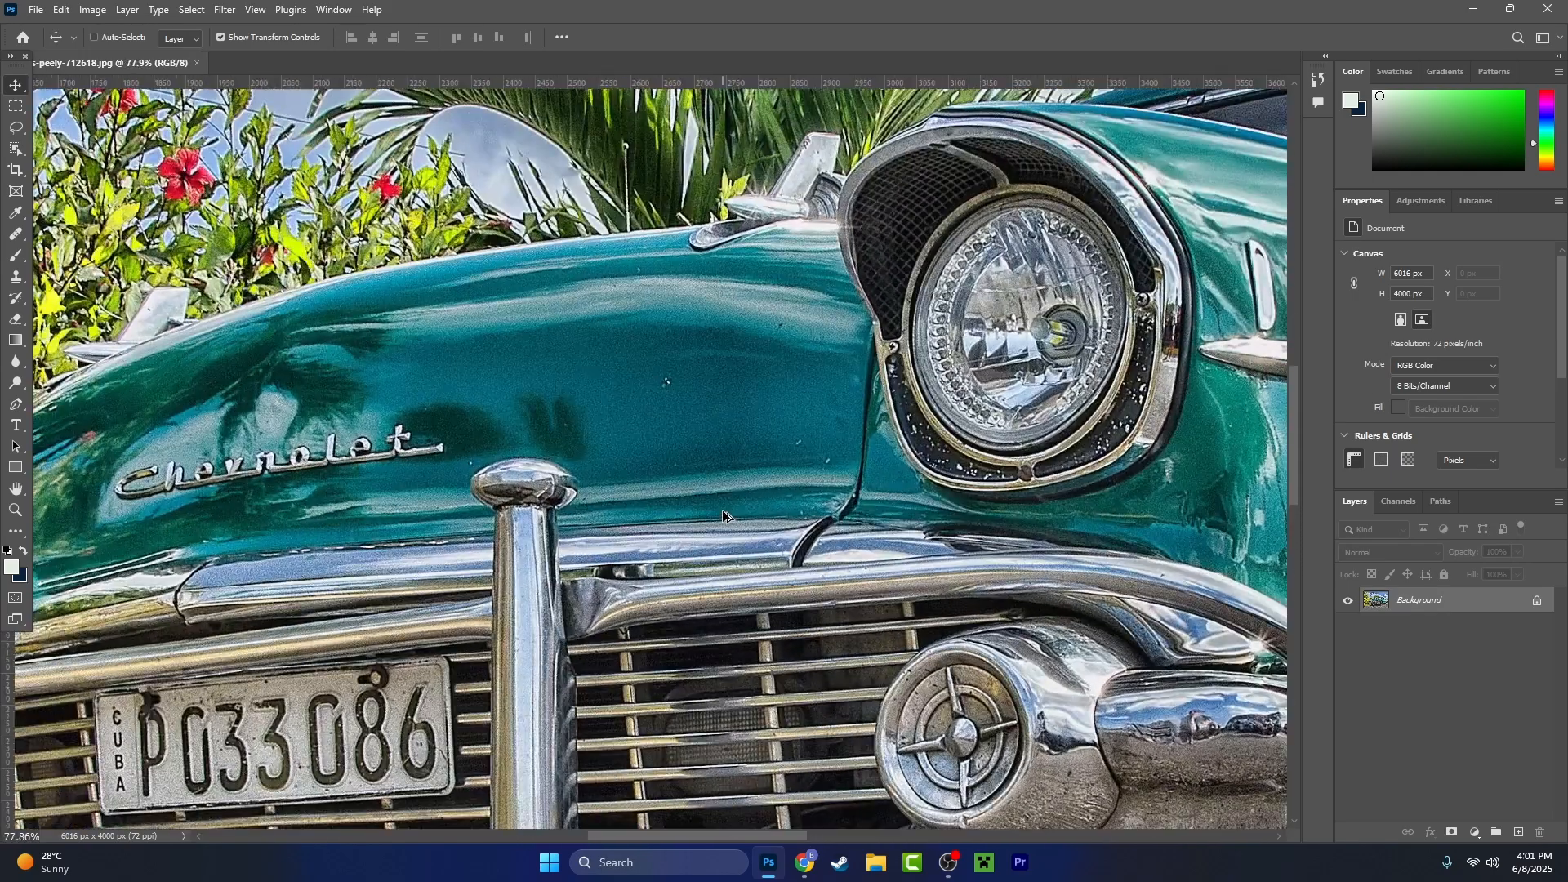
scroll(722, 510, "down", 5)
left_click_drag(902, 542, 682, 488)
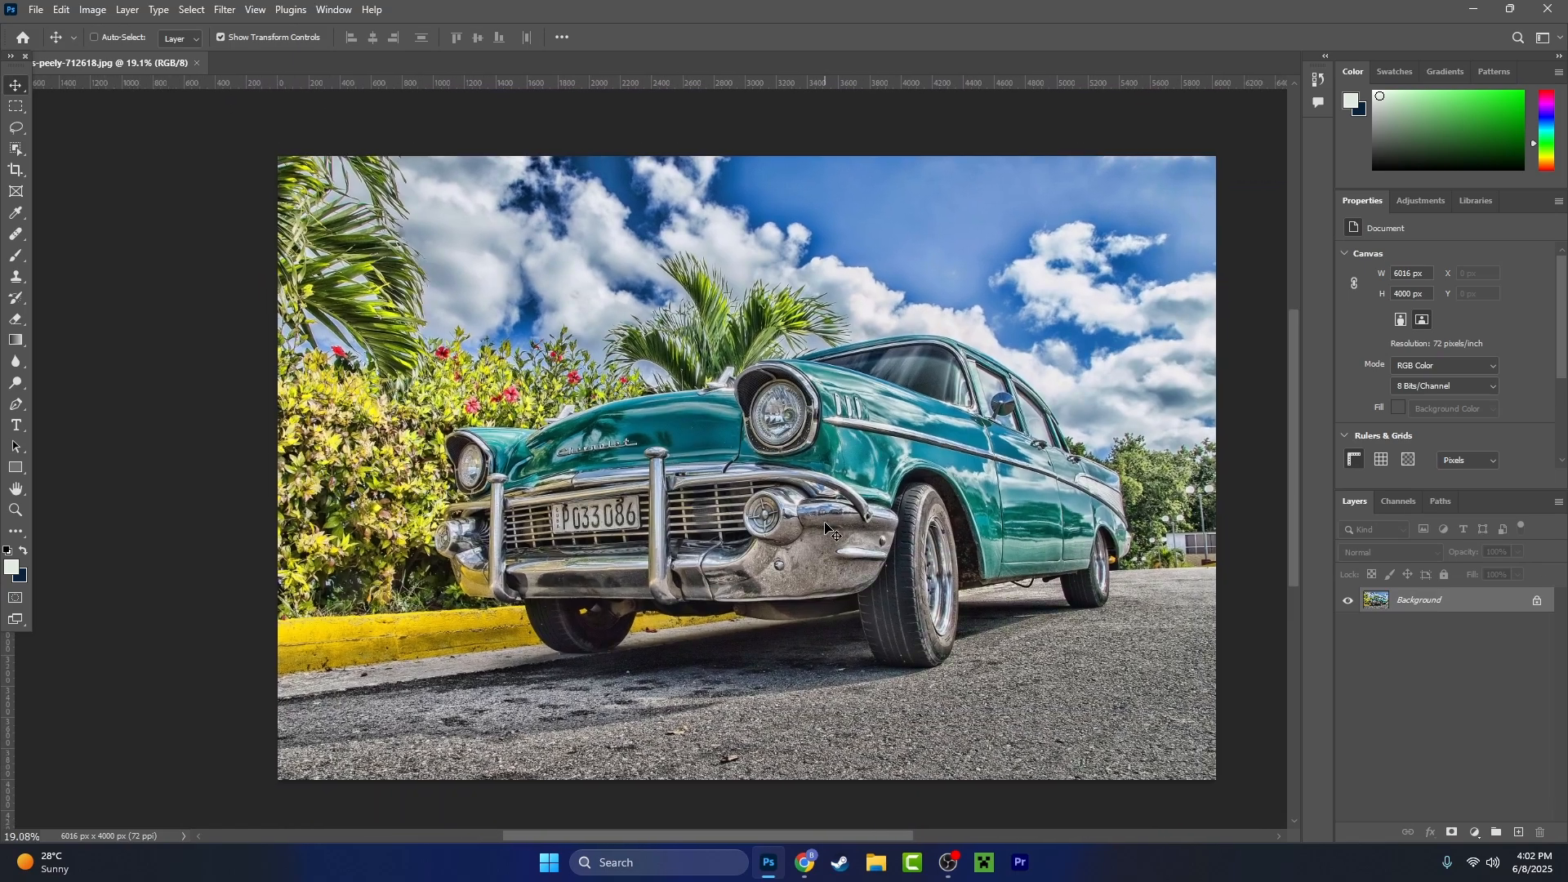
mouse_move(936, 504)
left_mouse_down()
mouse_move(893, 513)
mouse_move(906, 505)
left_mouse_up()
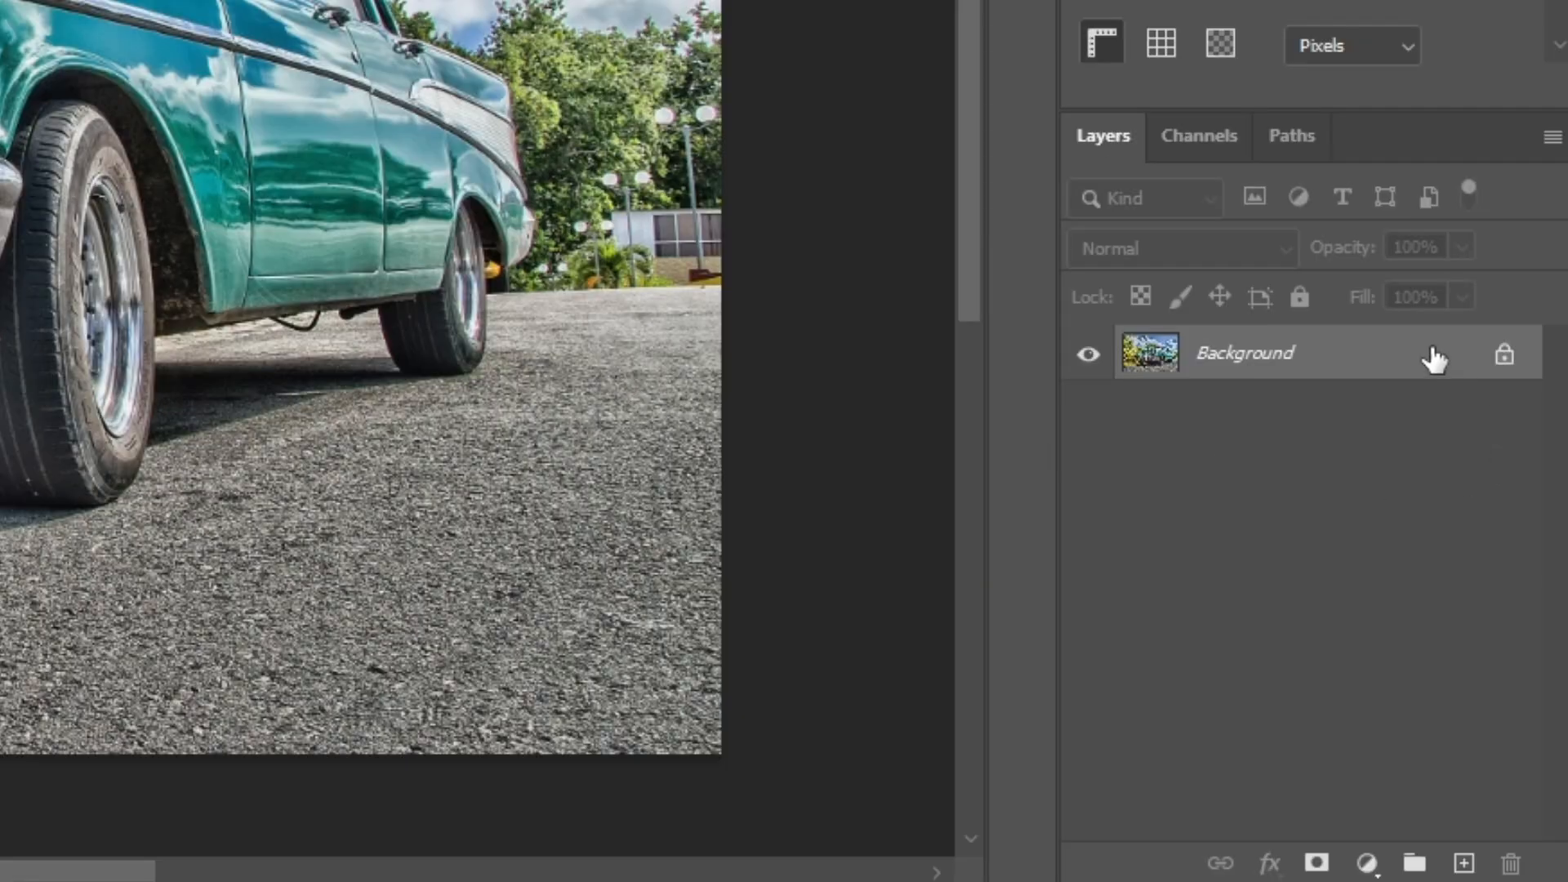
- Unlock the Background layer so it becomes a regular editable layer
left_click(1504, 359)
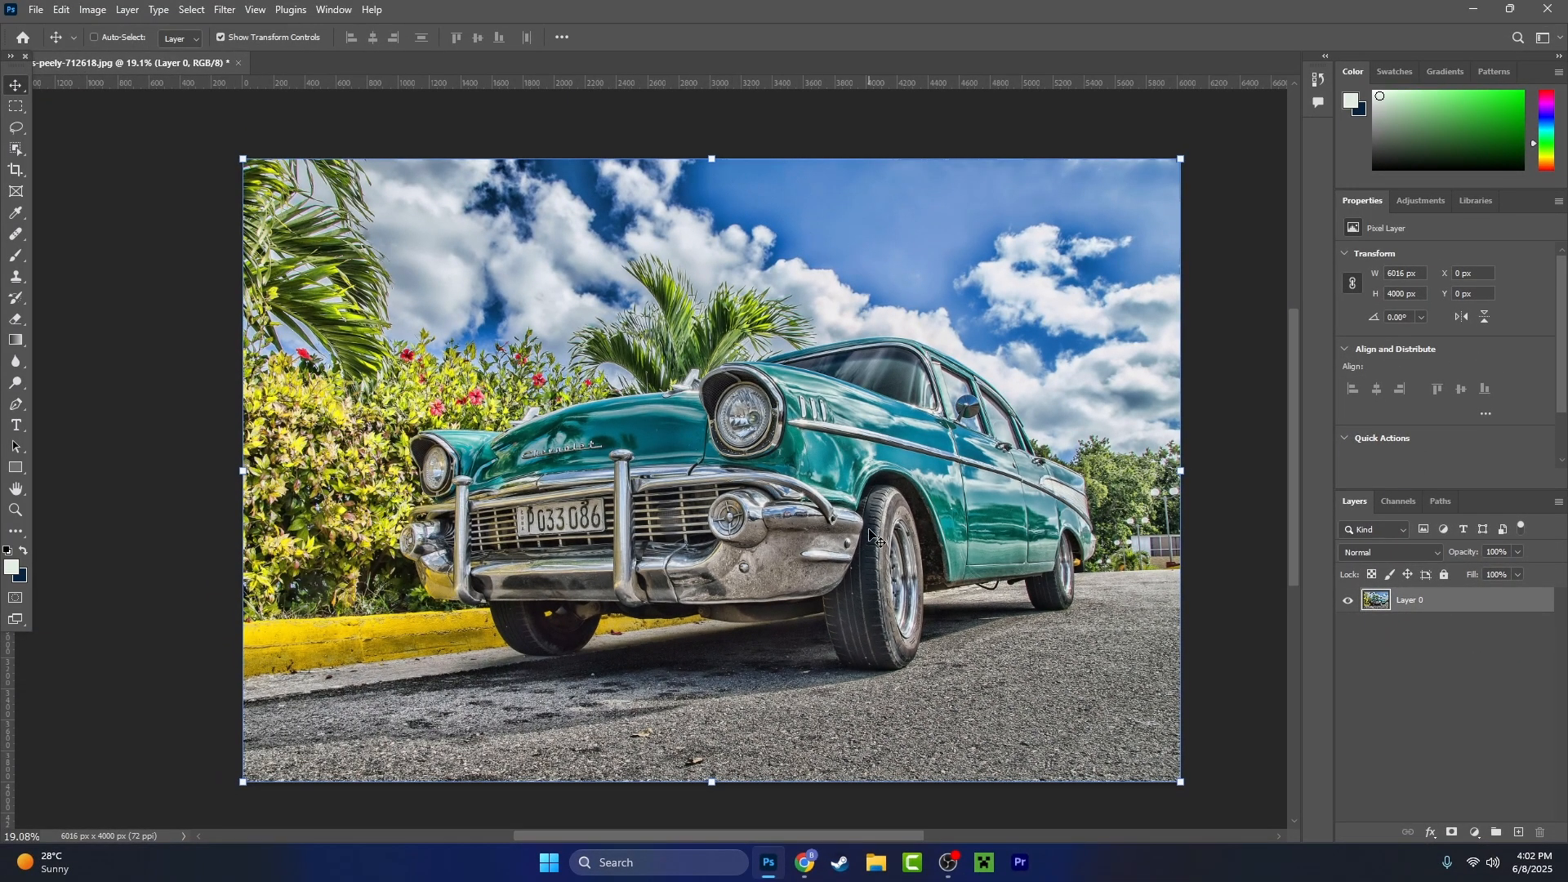
- Examine the car's front end, hood and headlight up close against the surrounding plants and sky
scroll(428, 504, "up", 5)
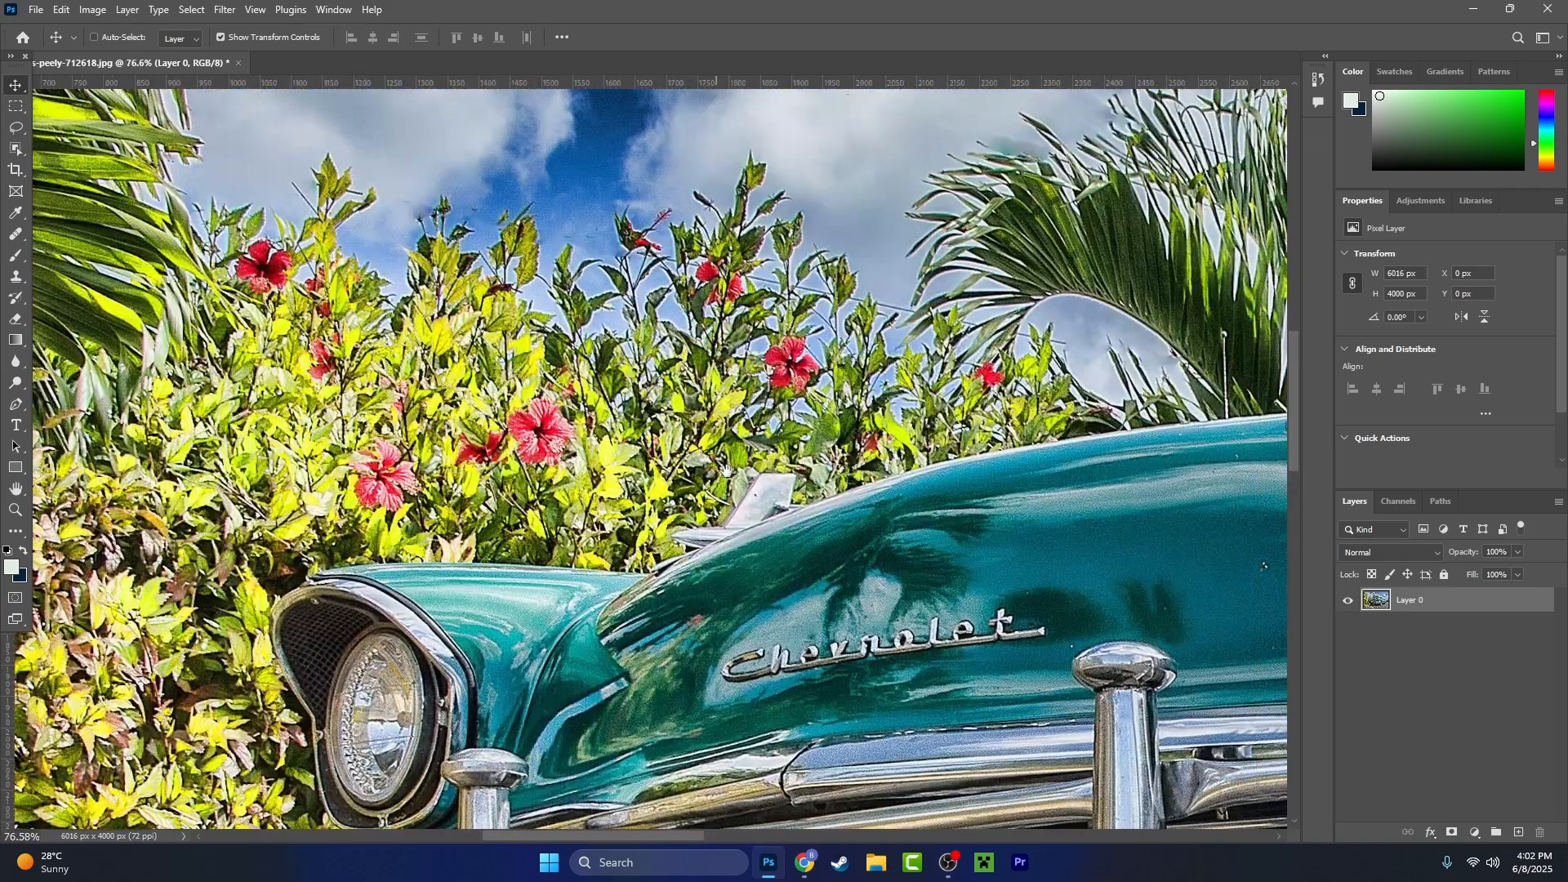
left_click_drag(726, 472, 576, 545)
left_click_drag(869, 449, 508, 611)
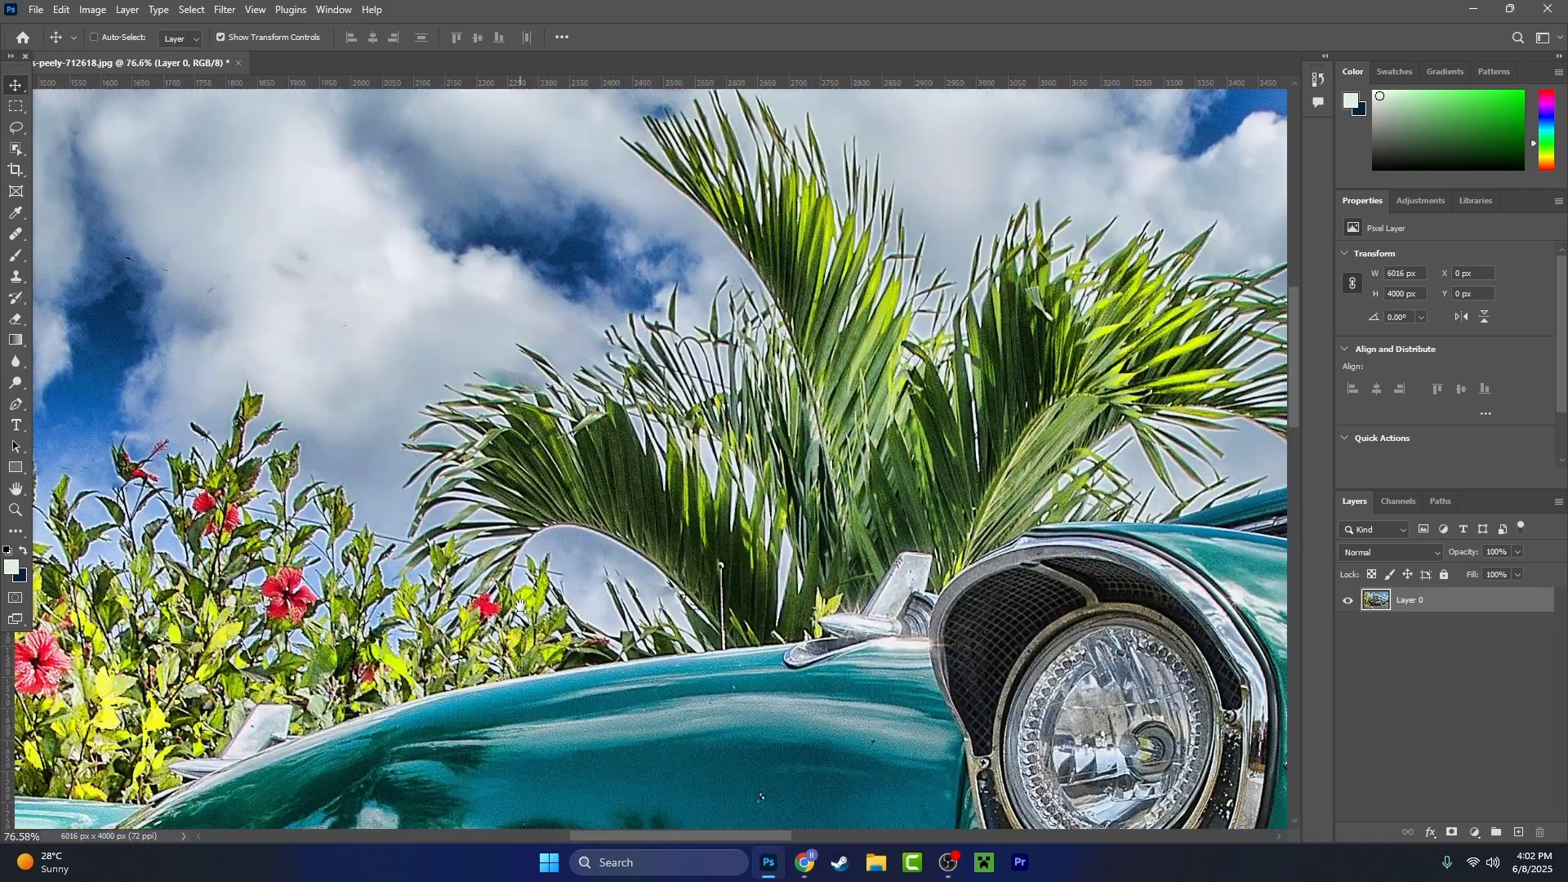
left_click_drag(782, 815, 873, 753)
left_click_drag(555, 523, 1135, 285)
left_click_drag(572, 760, 1138, 532)
left_click_drag(762, 770, 380, 825)
left_click_drag(1226, 408, 123, 816)
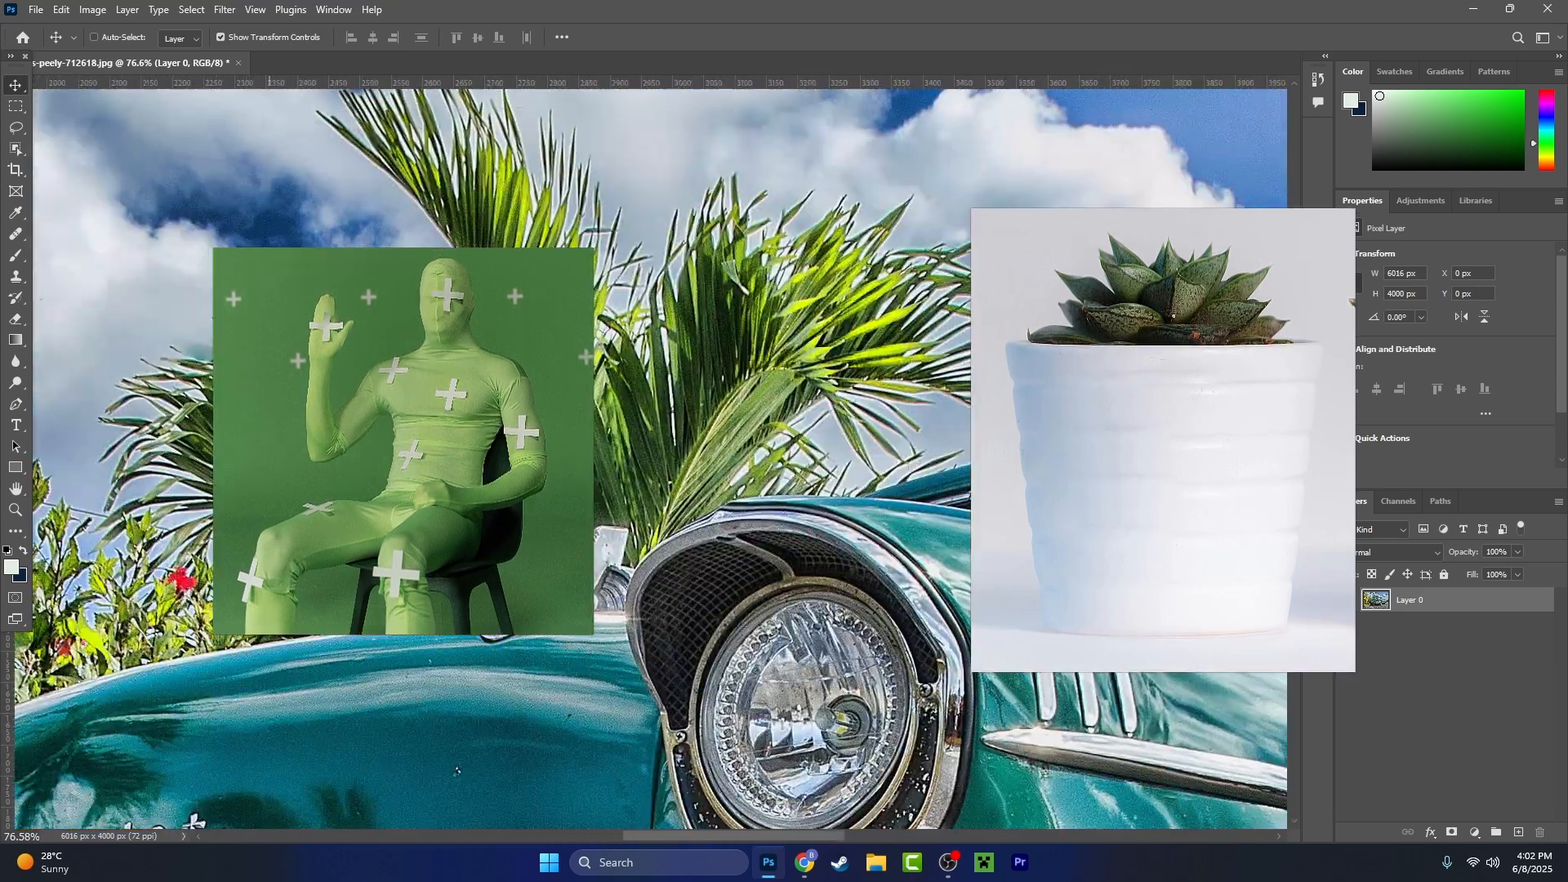
scroll(500, 455, "down", 5)
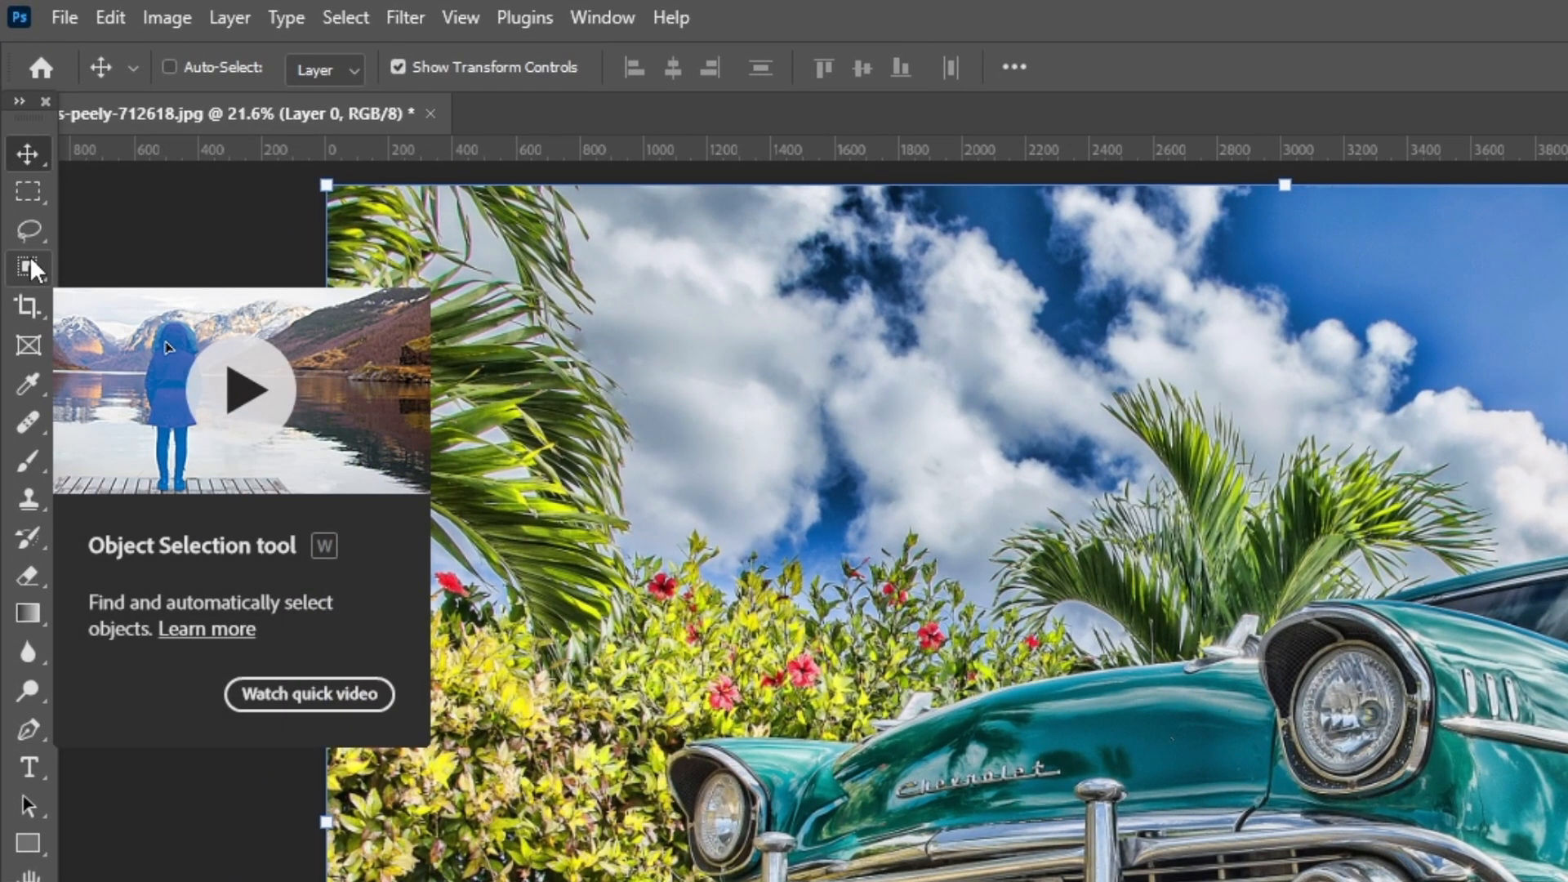
- Select the whole car with the Object Selection tool
key("w")
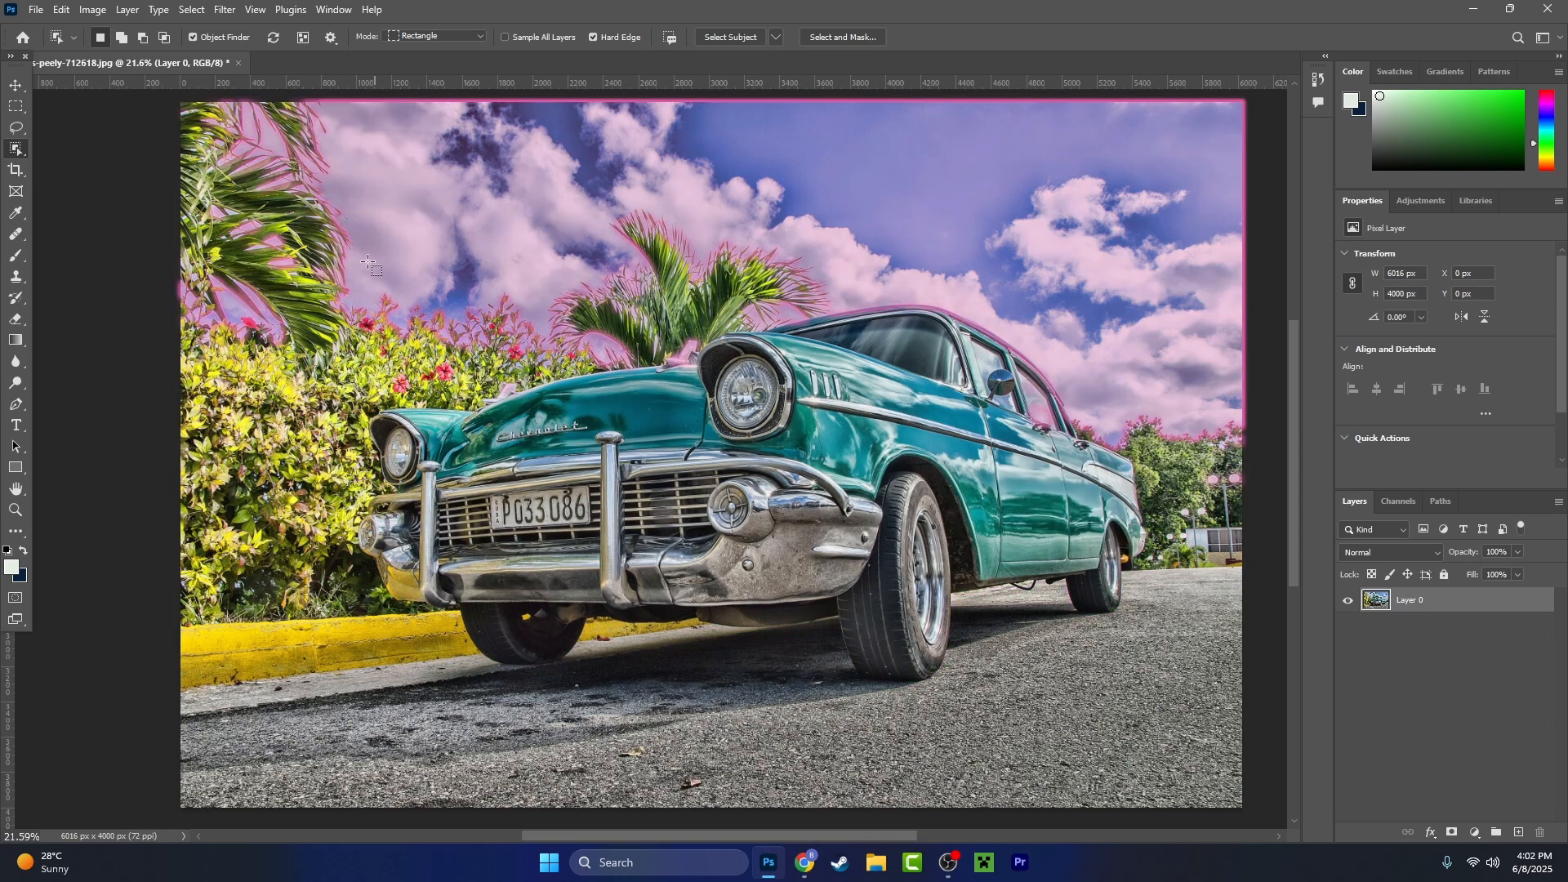
left_click_drag(338, 245, 1156, 709)
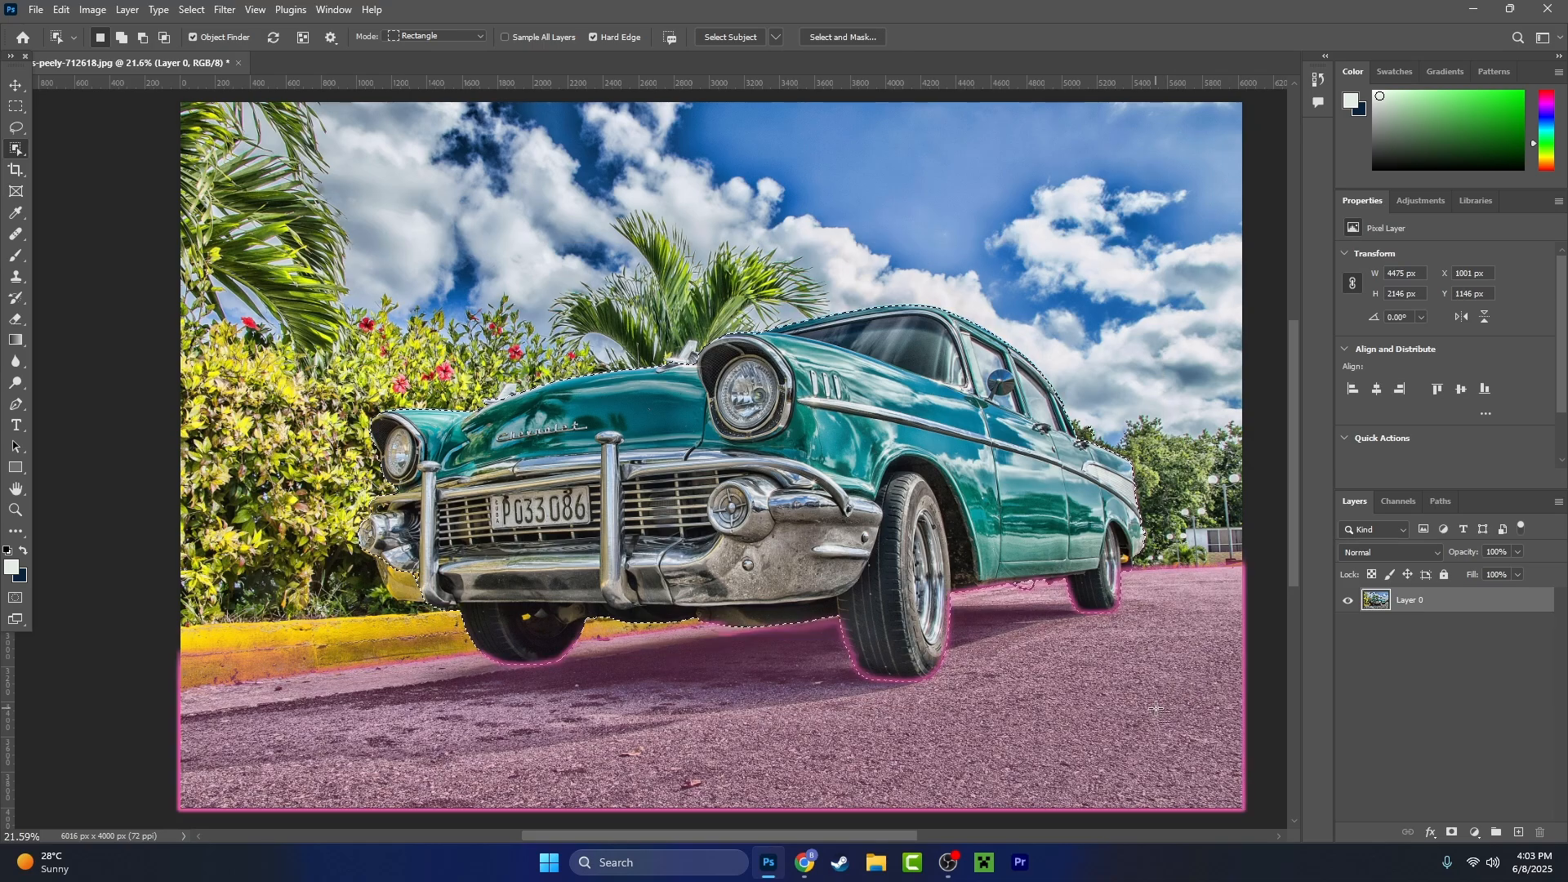
- Inspect the selection outline along the car's front headlight, bumper and far front tire for inaccurate edges
scroll(653, 527, "up", 3)
key("v")
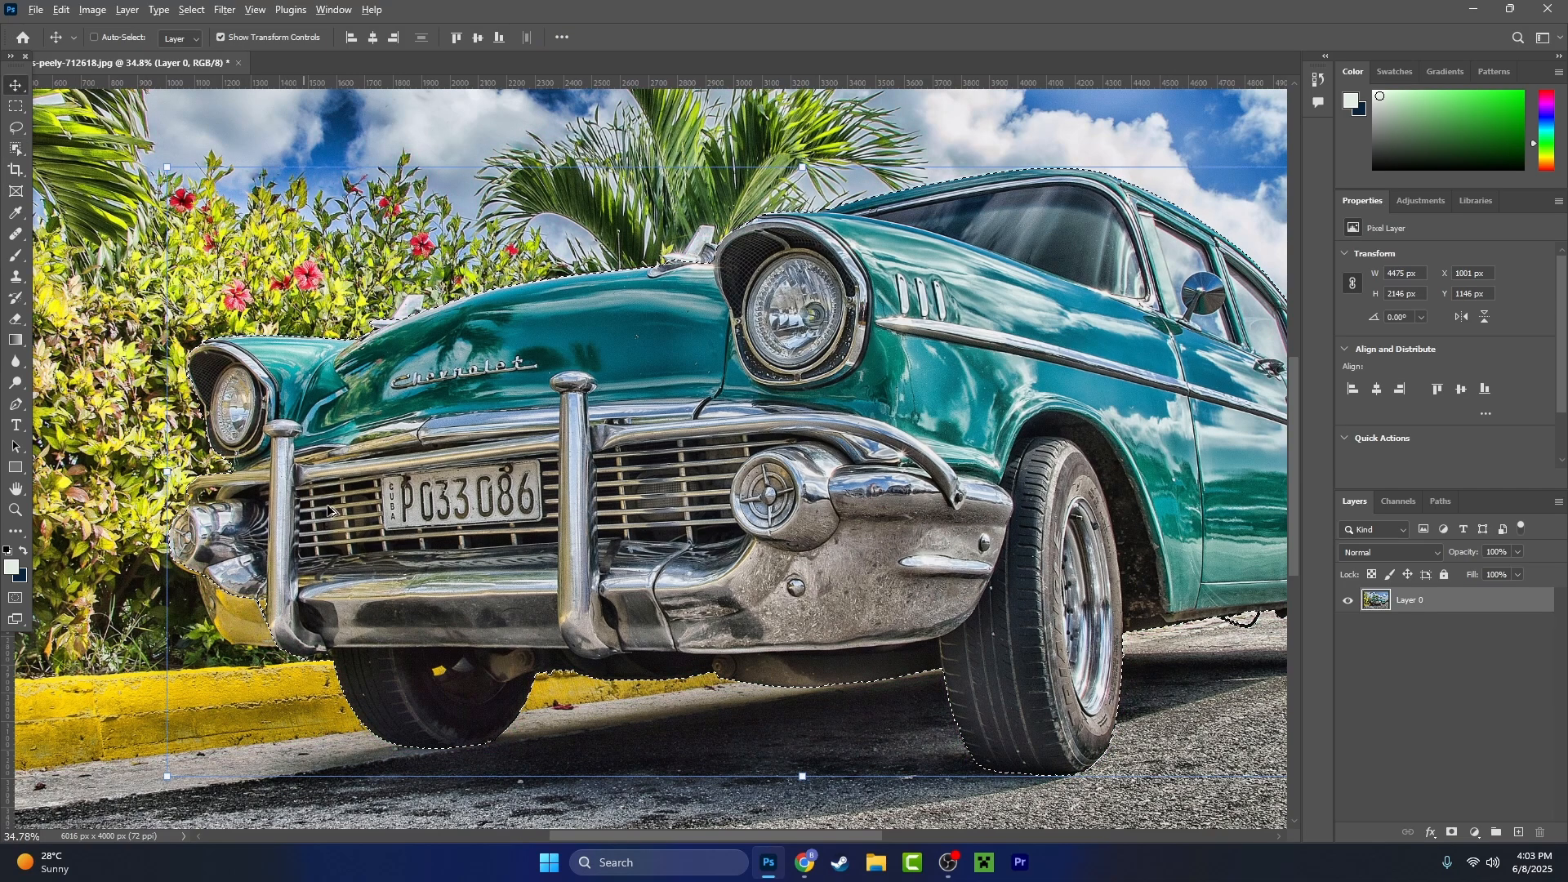
scroll(286, 539, "up", 3)
scroll(283, 580, "up", 5)
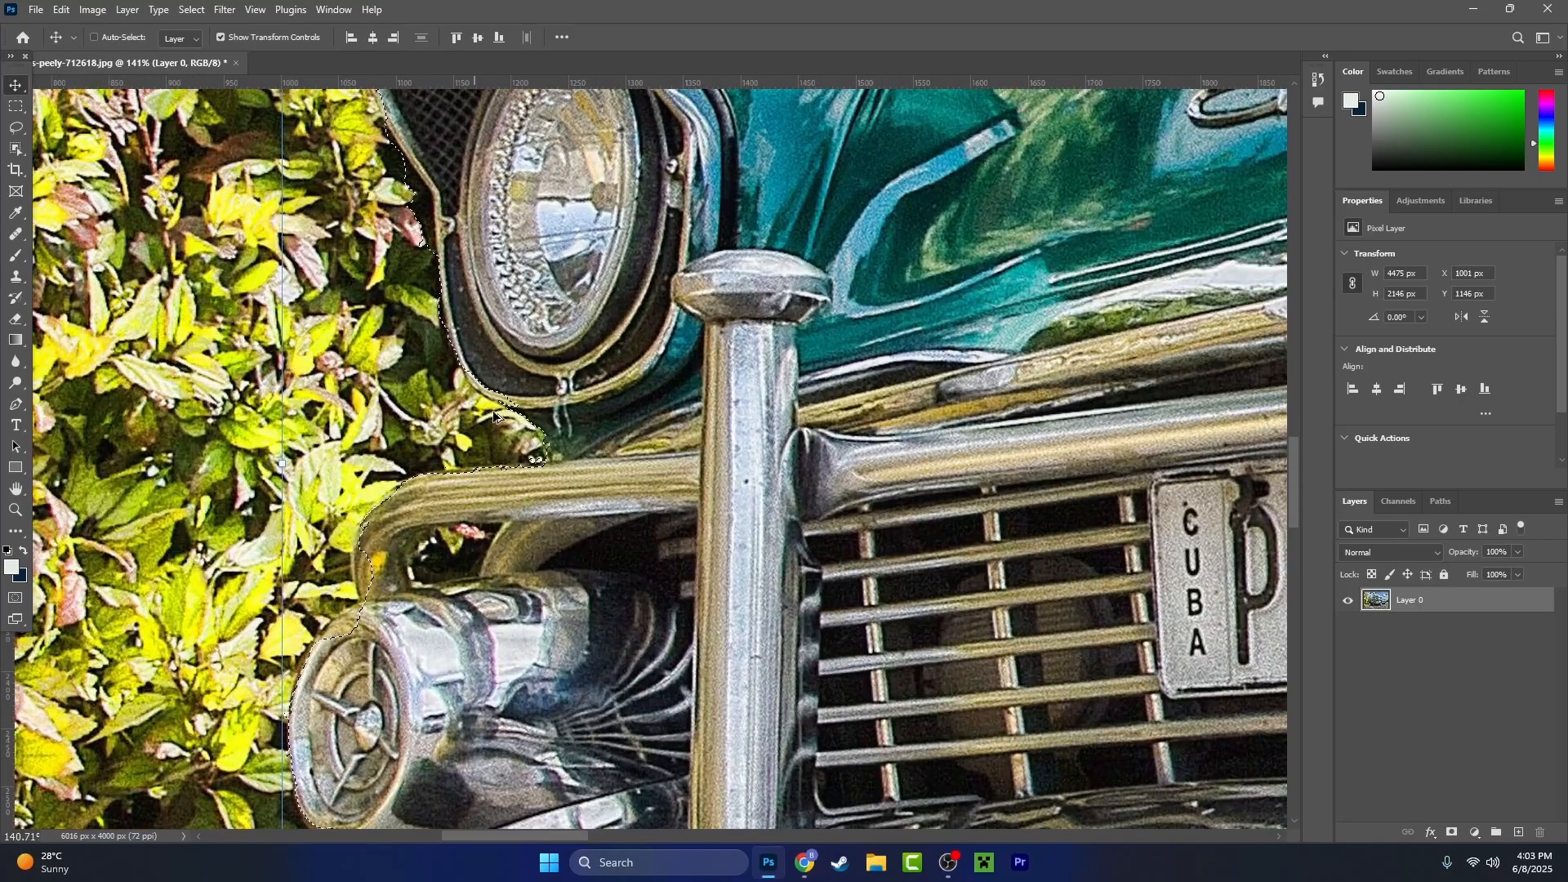
scroll(570, 477, "up", 4)
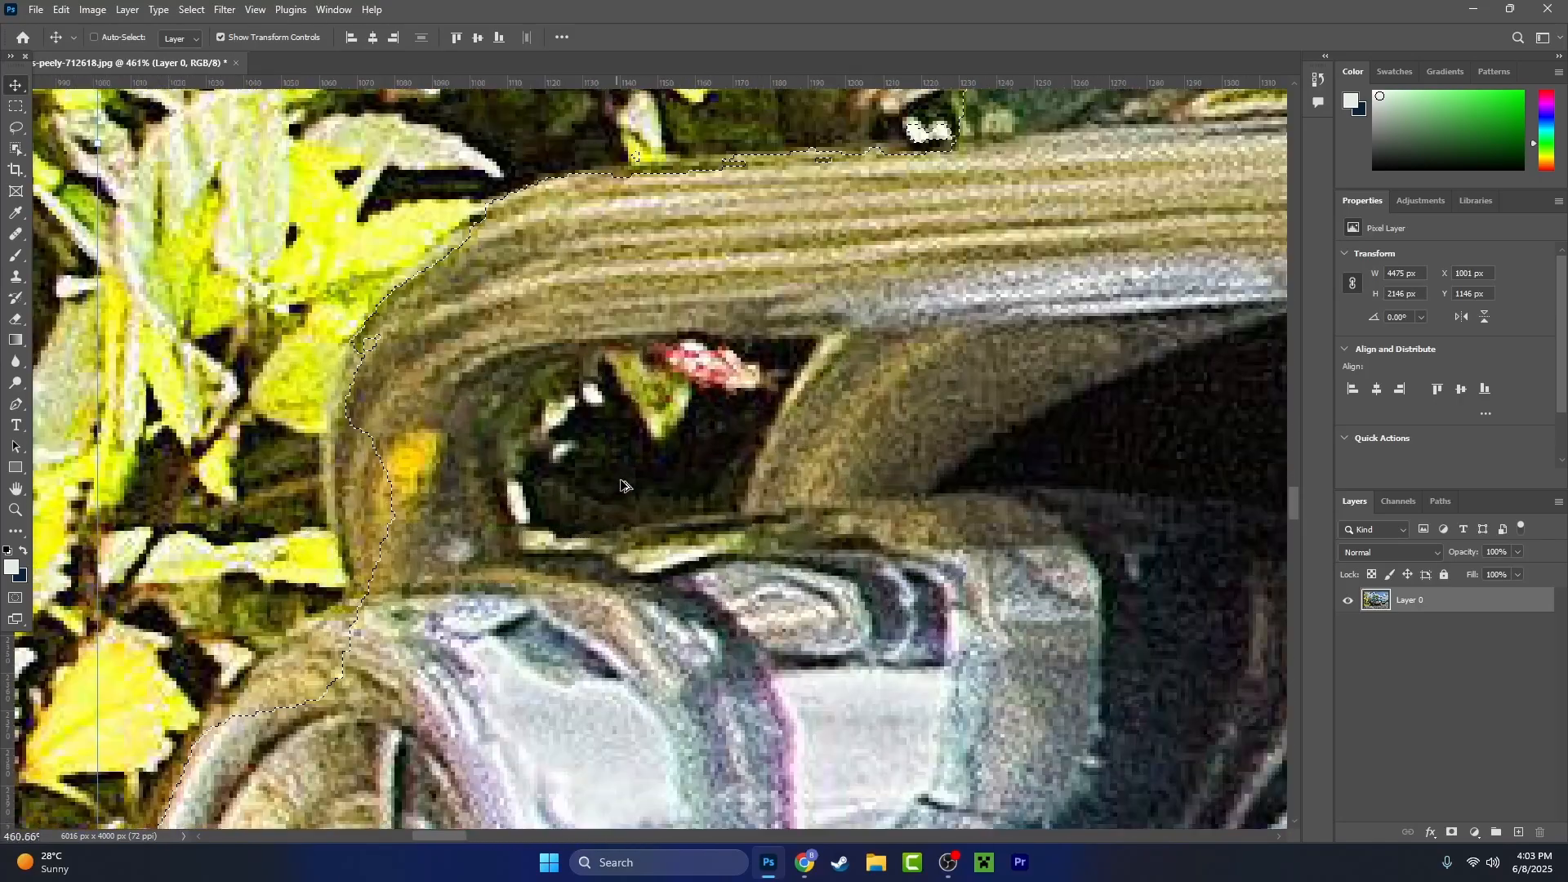
scroll(387, 500, "down", 7)
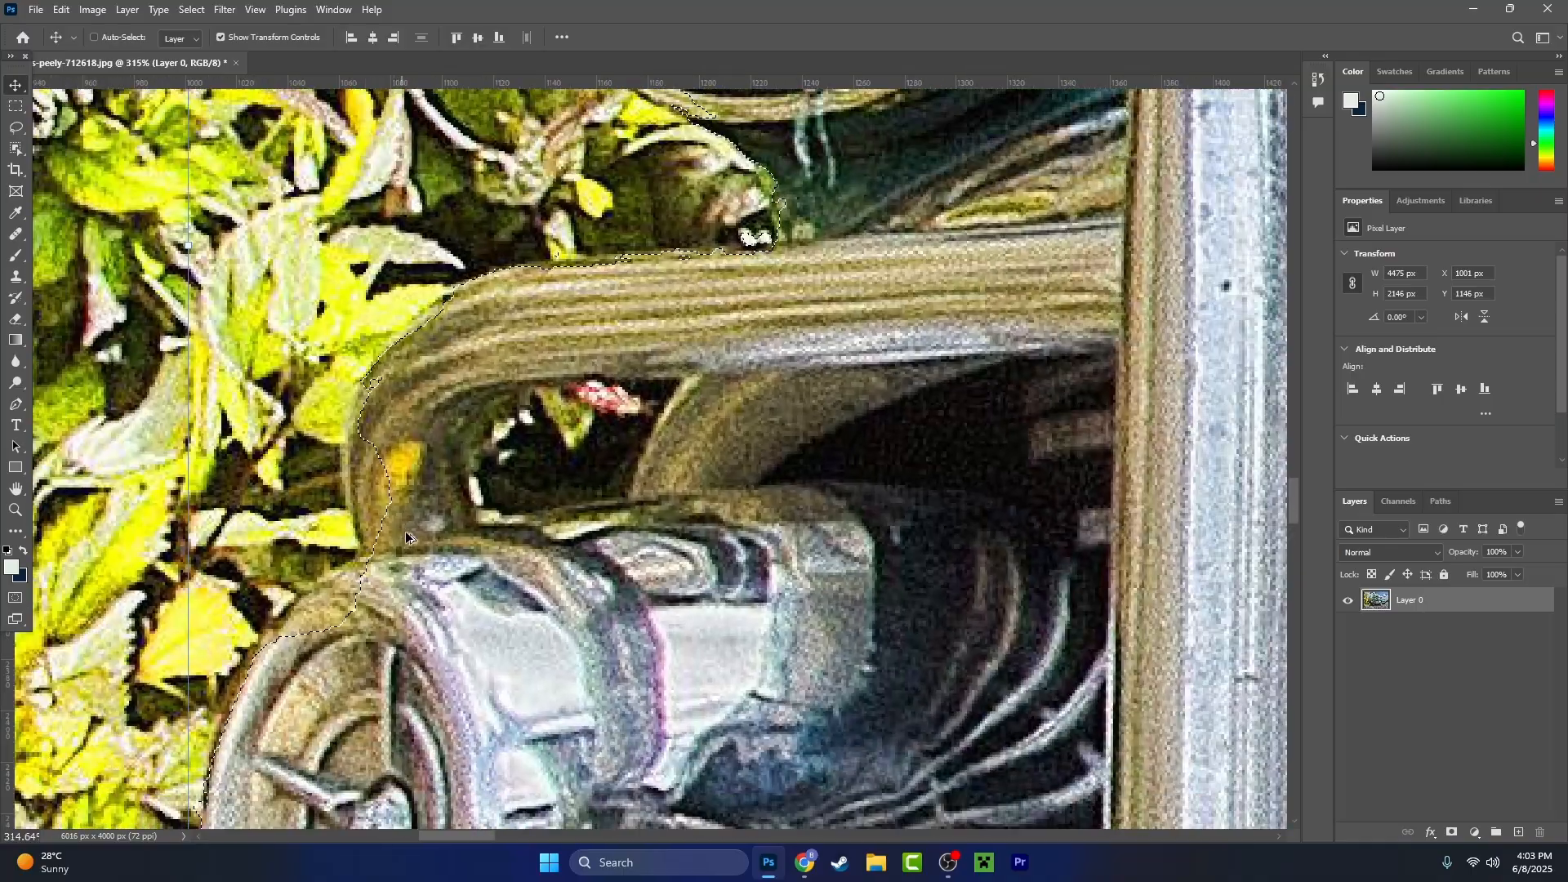
left_click_drag(640, 717, 599, 287)
left_click_drag(835, 540, 605, 457)
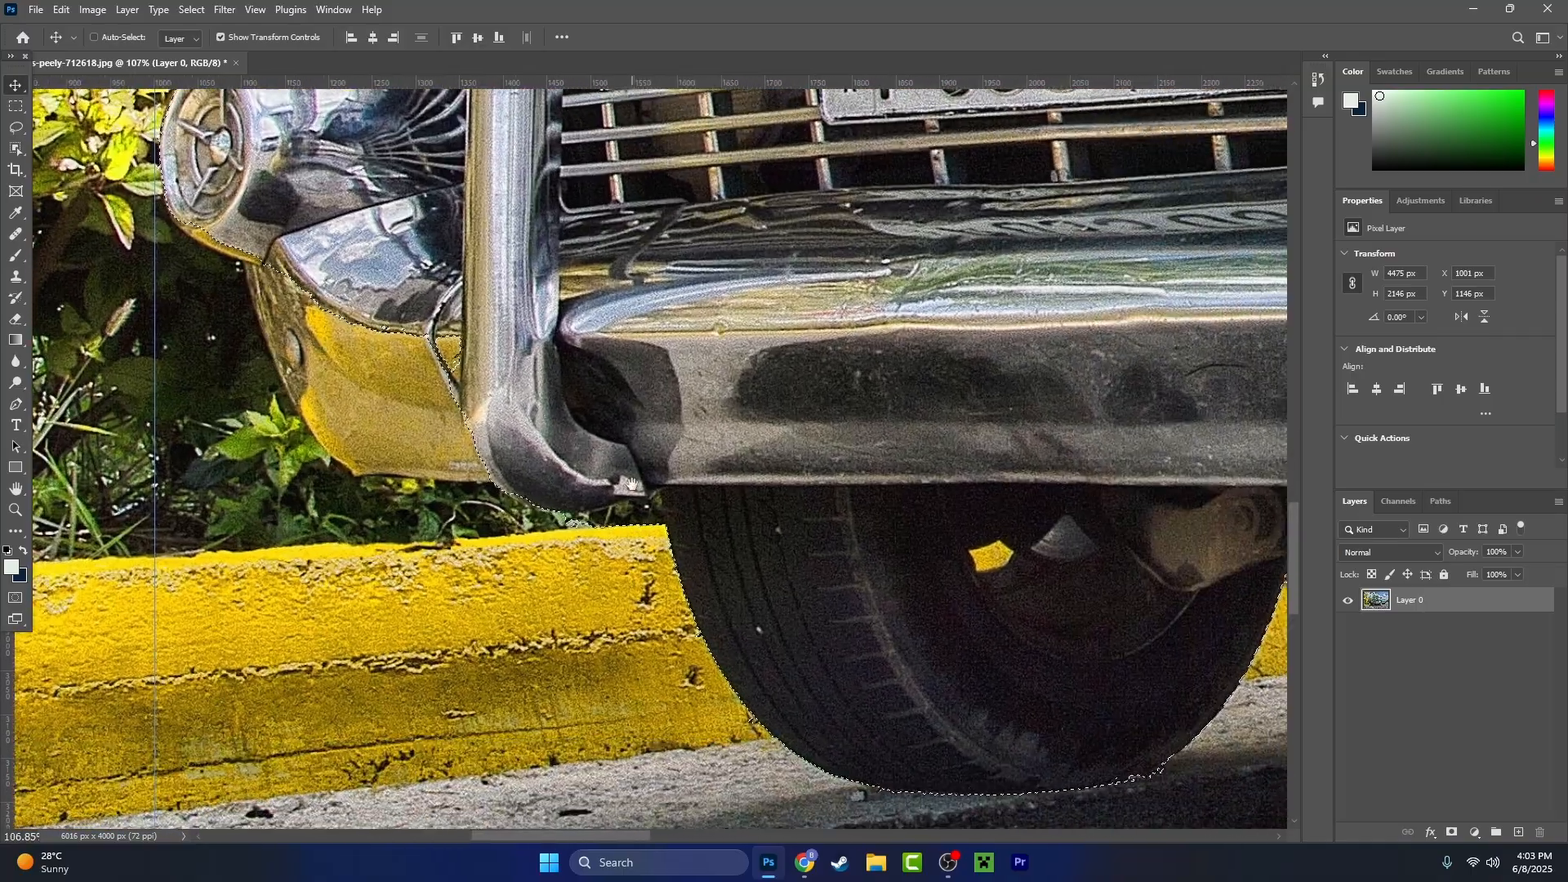
scroll(575, 463, "up", 4)
scroll(621, 517, "down", 5)
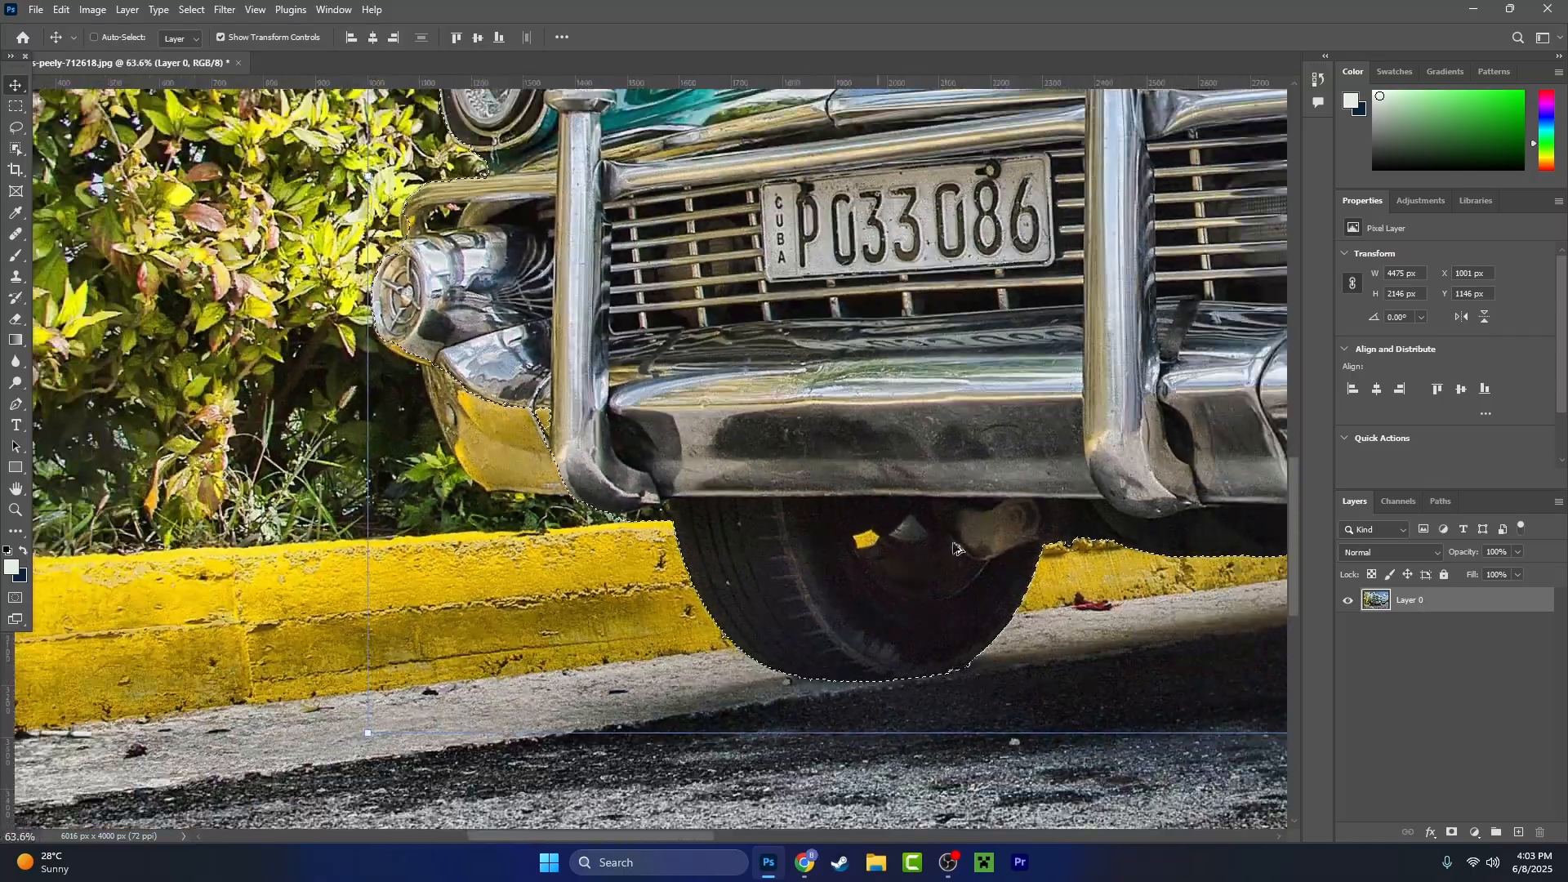
scroll(703, 517, "up", 5)
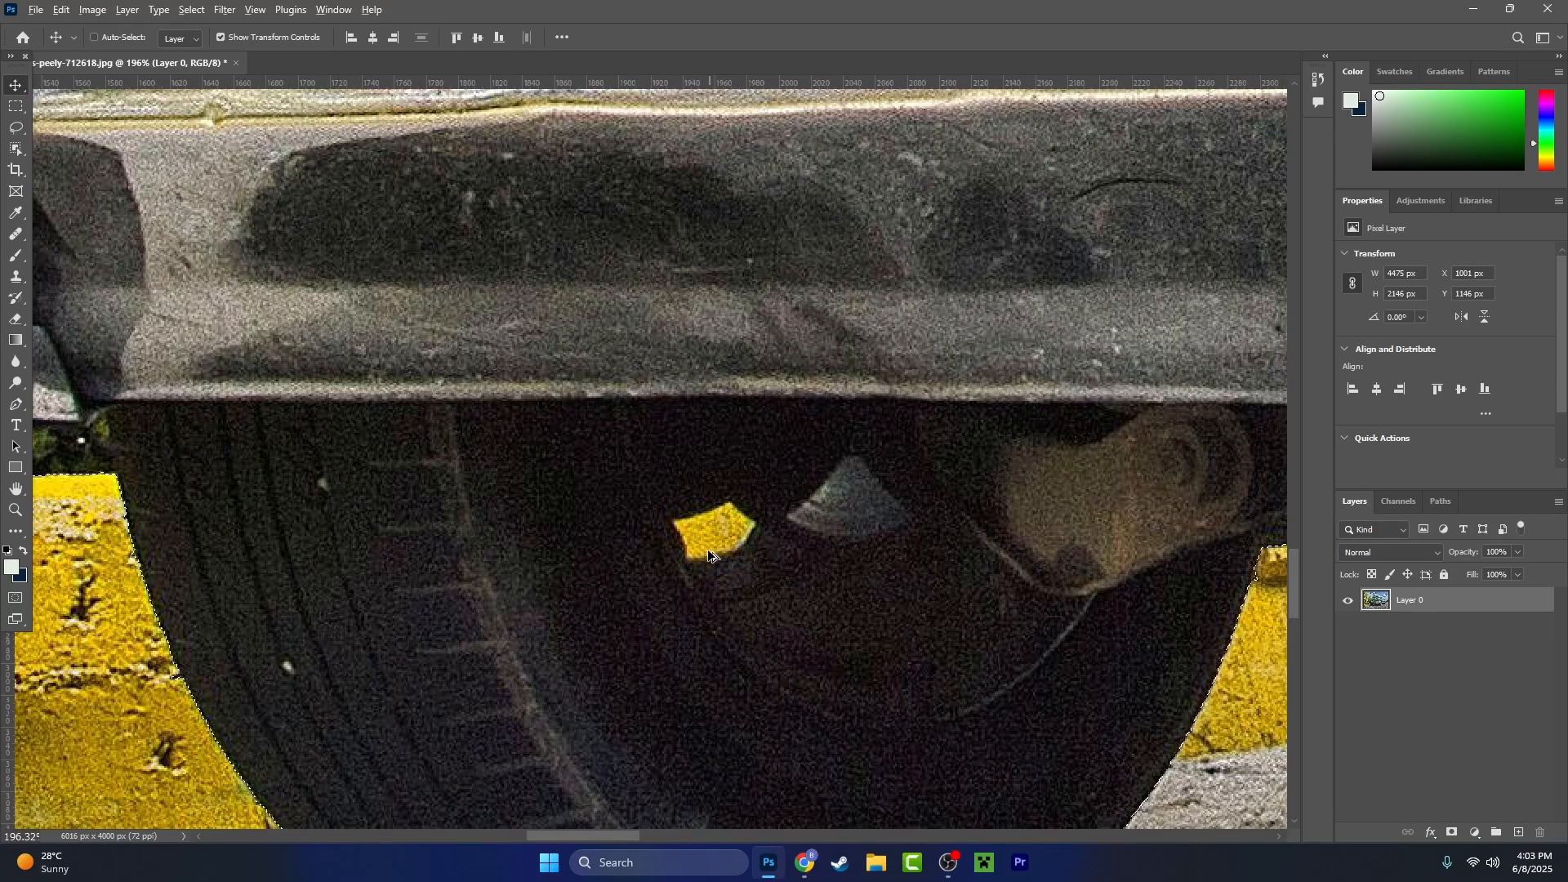
scroll(711, 554, "down", 4)
- Inspect the selection outline along the car's underside, rear wheel, tail and rear roofline
left_click_drag(938, 572, 476, 584)
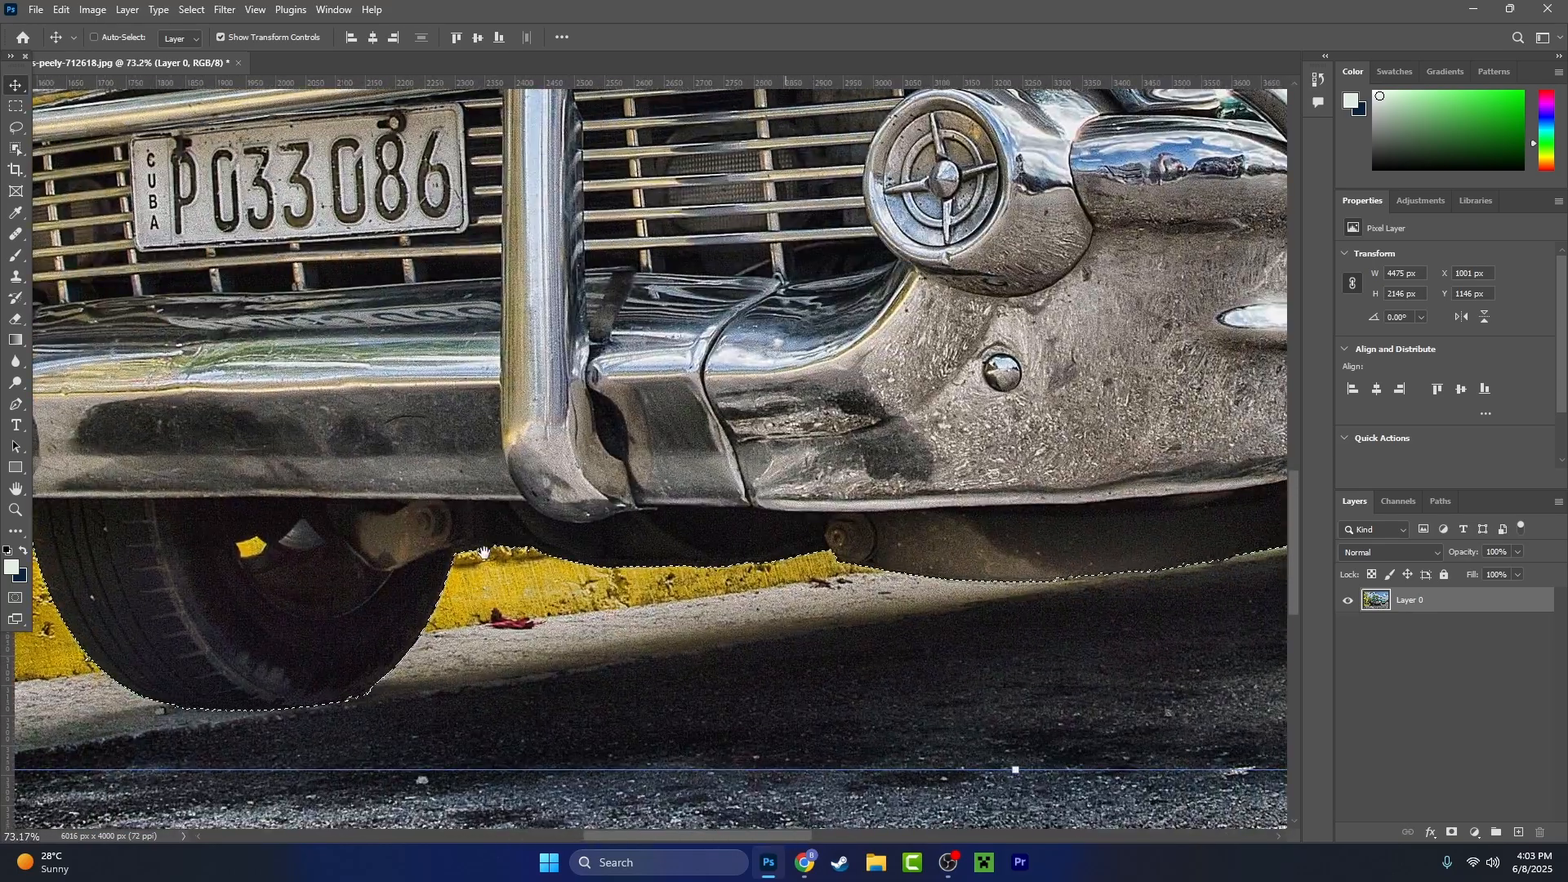
left_click_drag(1119, 482, 373, 494)
left_click_drag(752, 462, 107, 543)
scroll(581, 527, "up", 5)
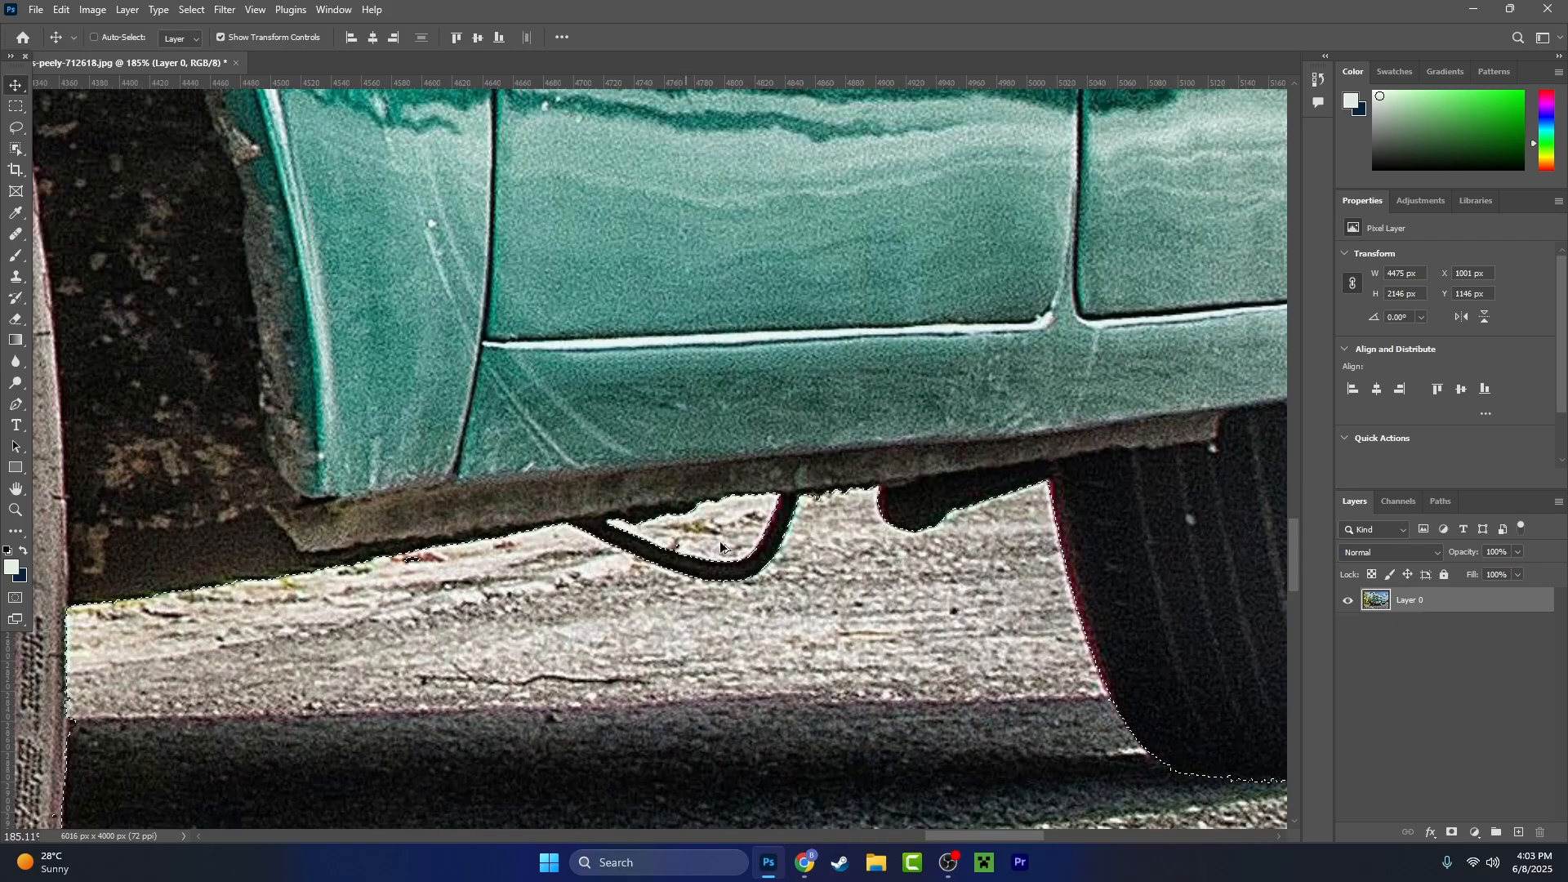
scroll(844, 518, "down", 4)
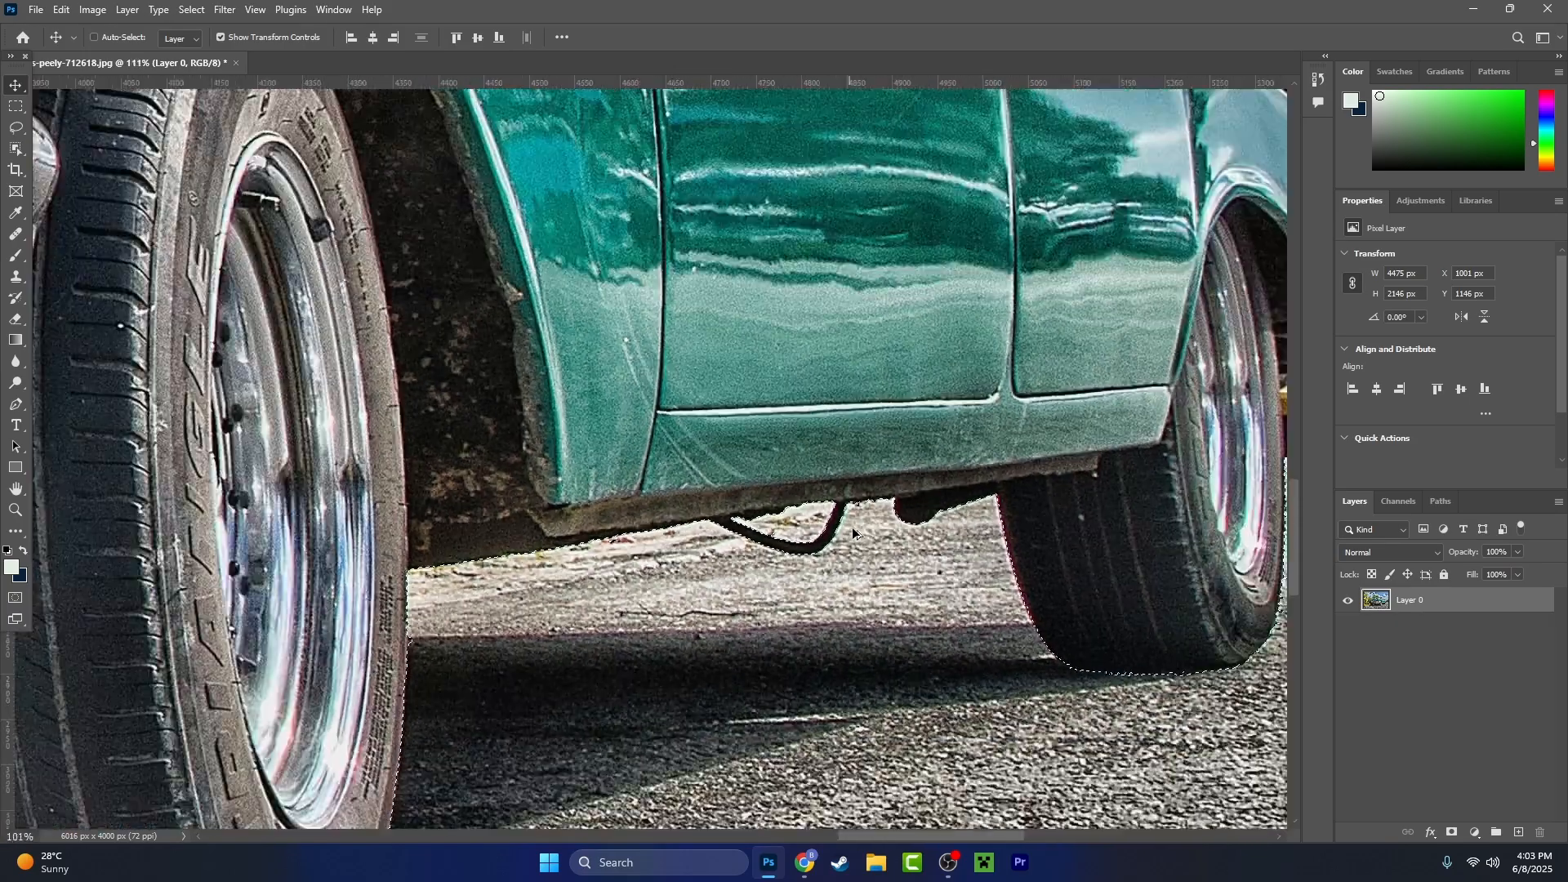
left_click_drag(1193, 466, 596, 592)
scroll(696, 566, "up", 4)
scroll(696, 570, "up", 1)
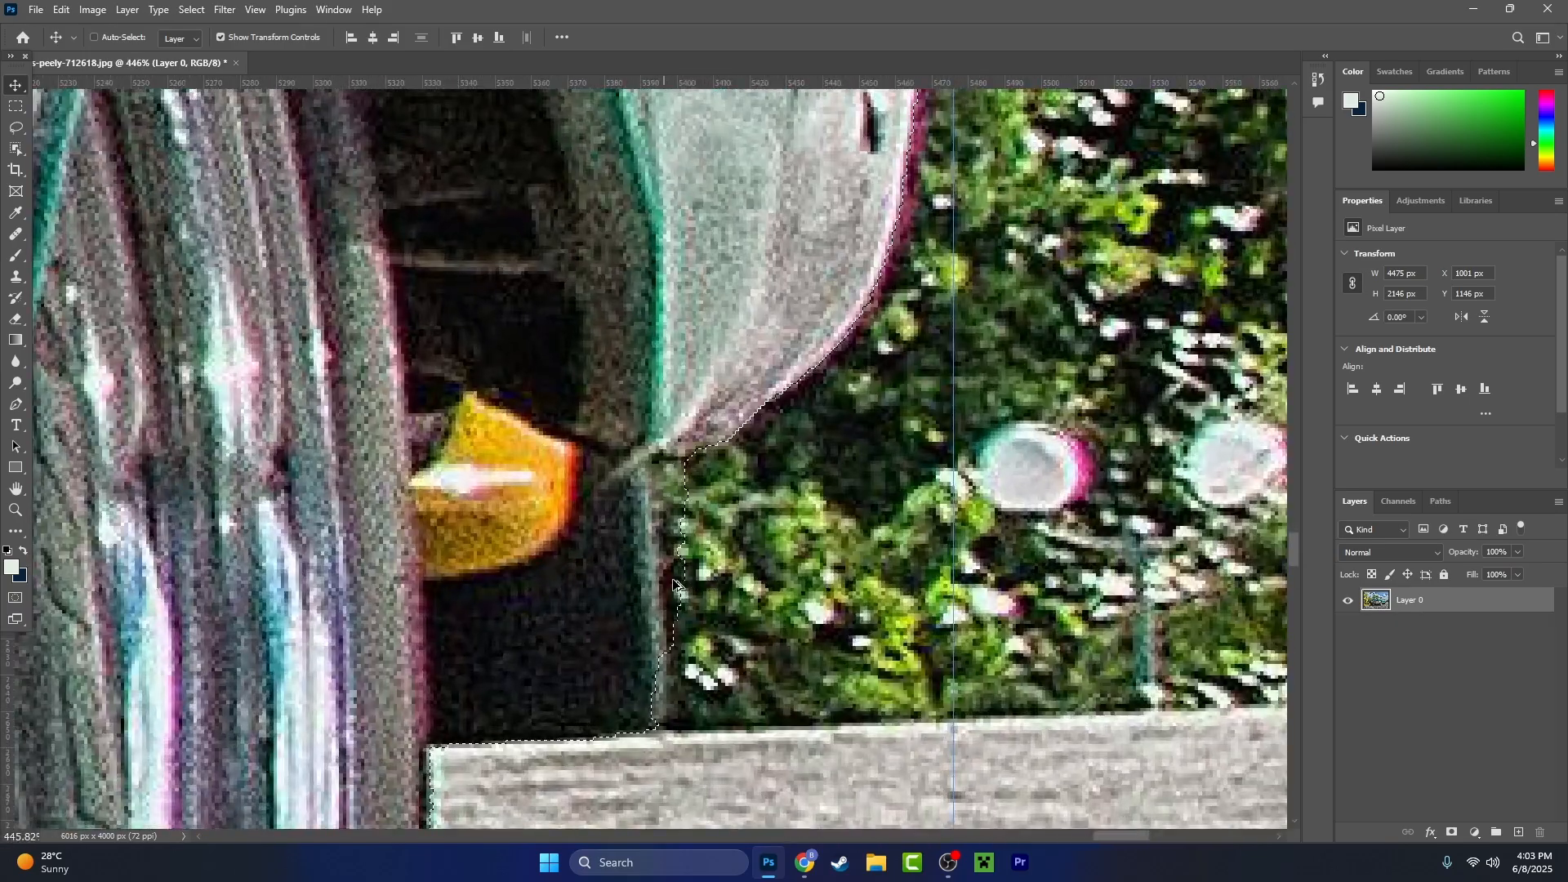
scroll(674, 584, "down", 10)
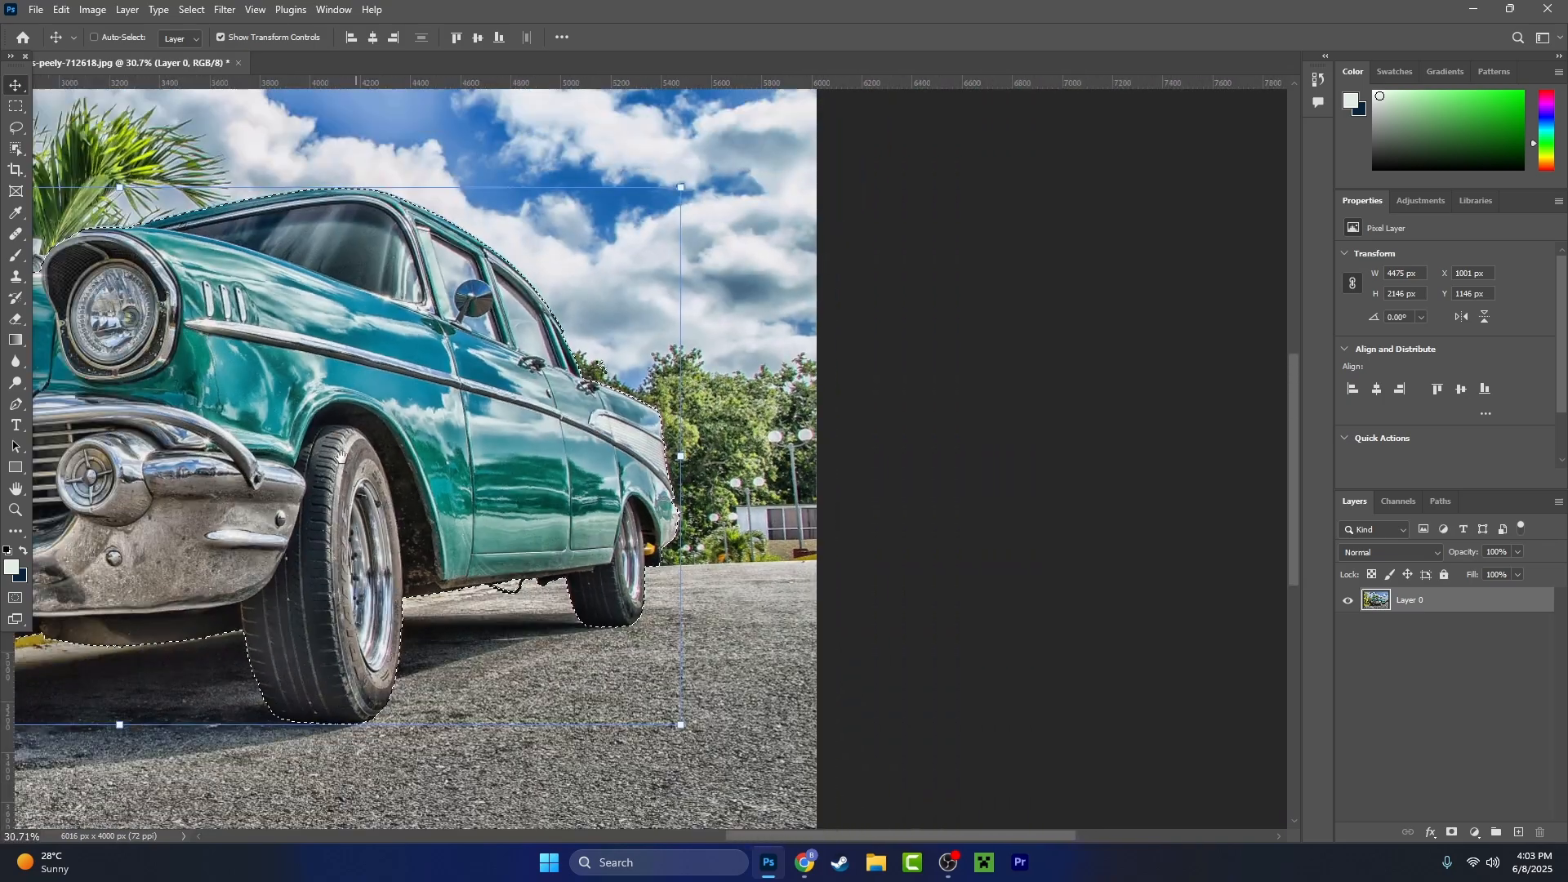
scroll(653, 423, "up", 5)
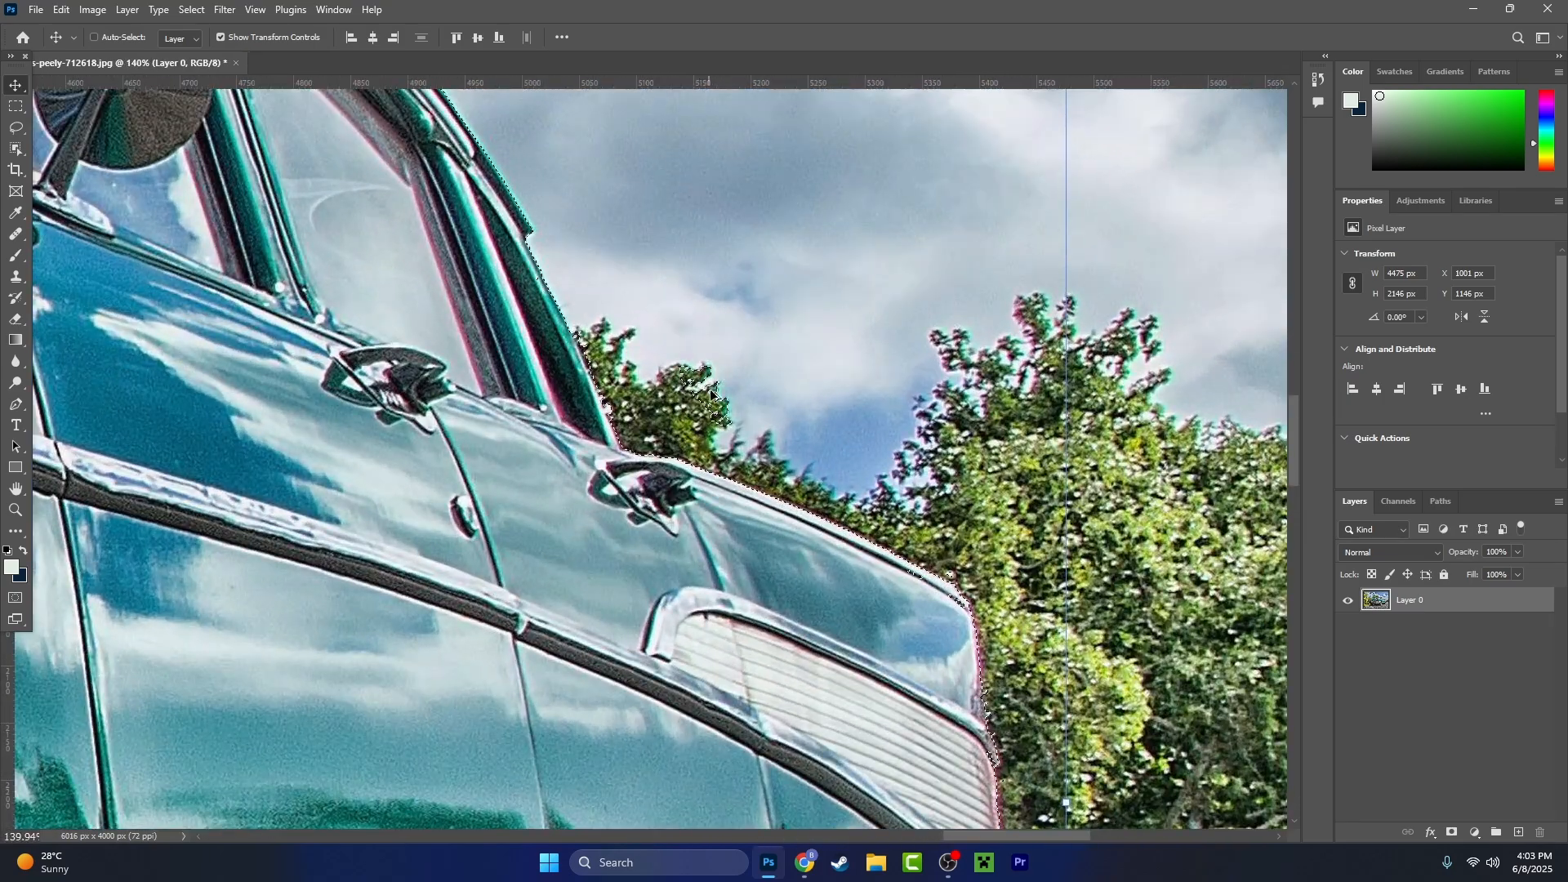
scroll(713, 395, "down", 2)
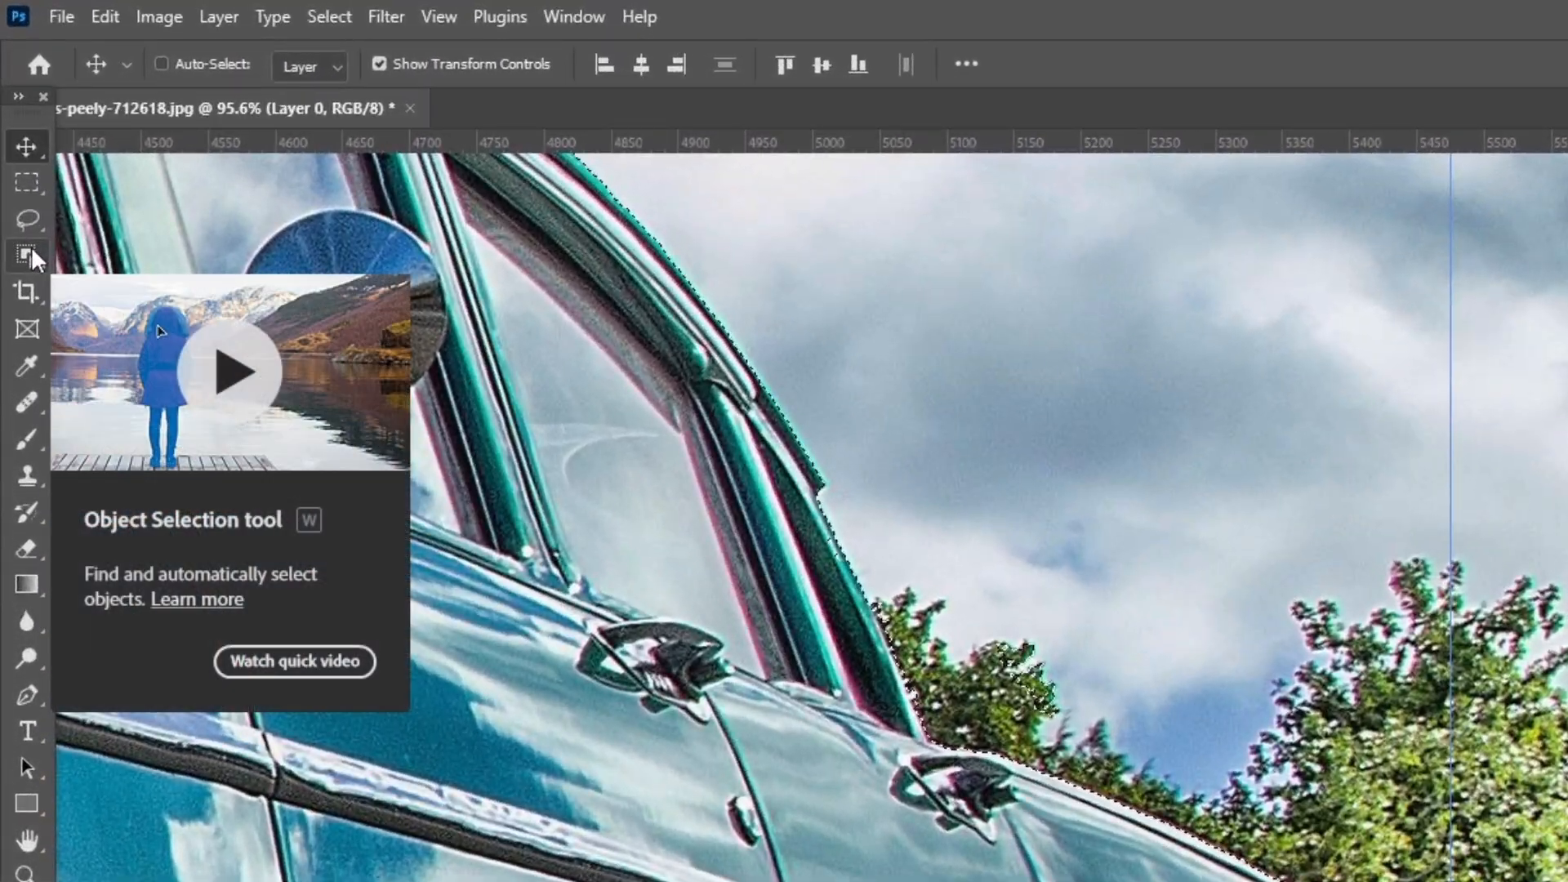
- Switch to the Quick Selection tool and set its brush size to 7
left_click(33, 251)
right_click(33, 251)
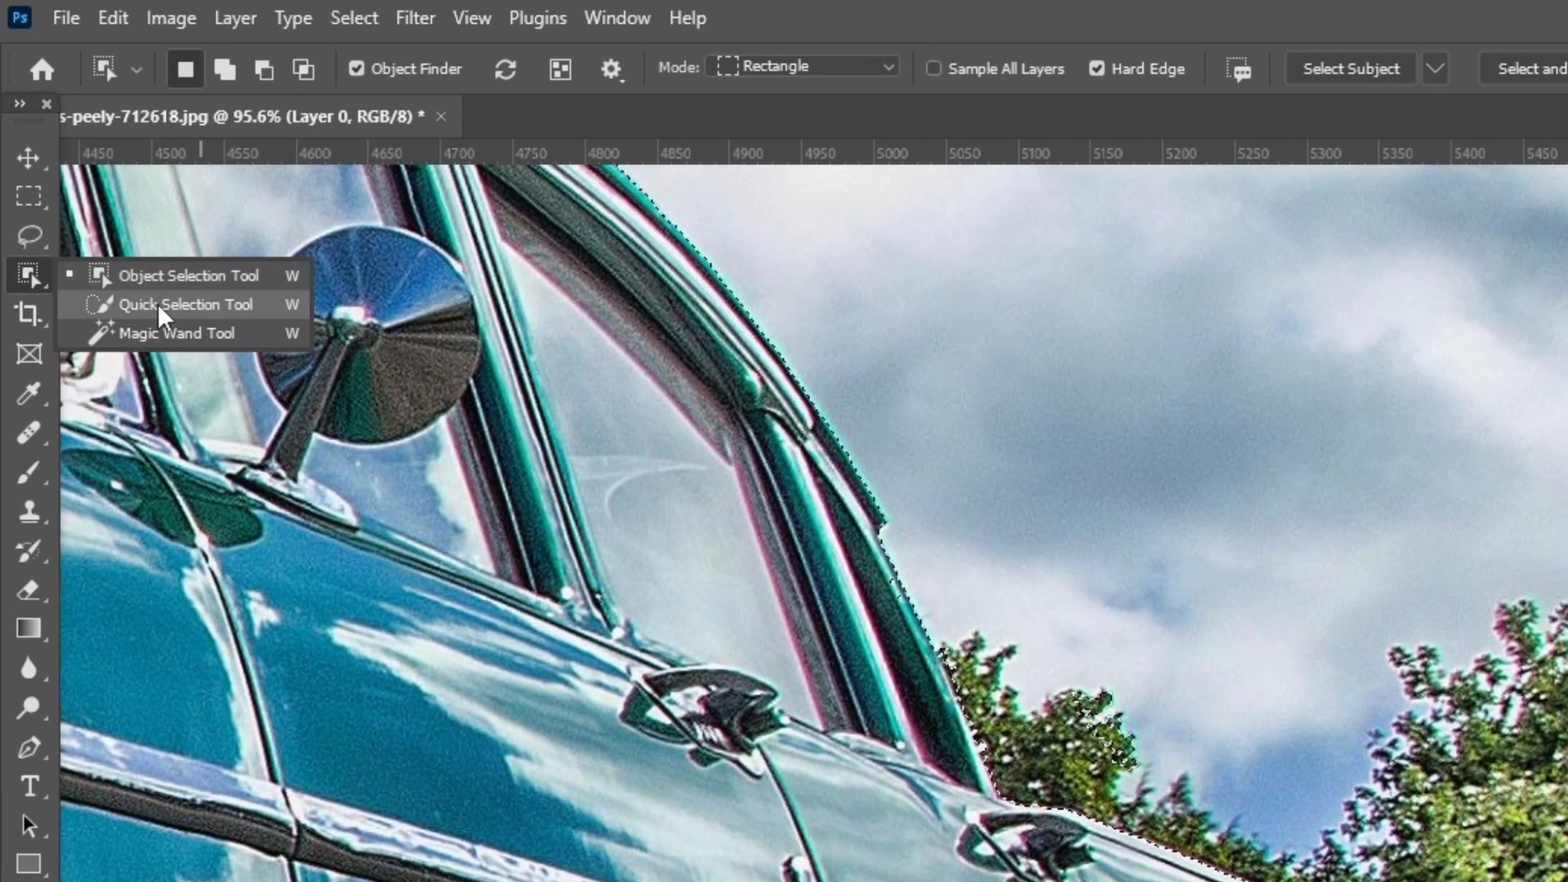
left_click(163, 310)
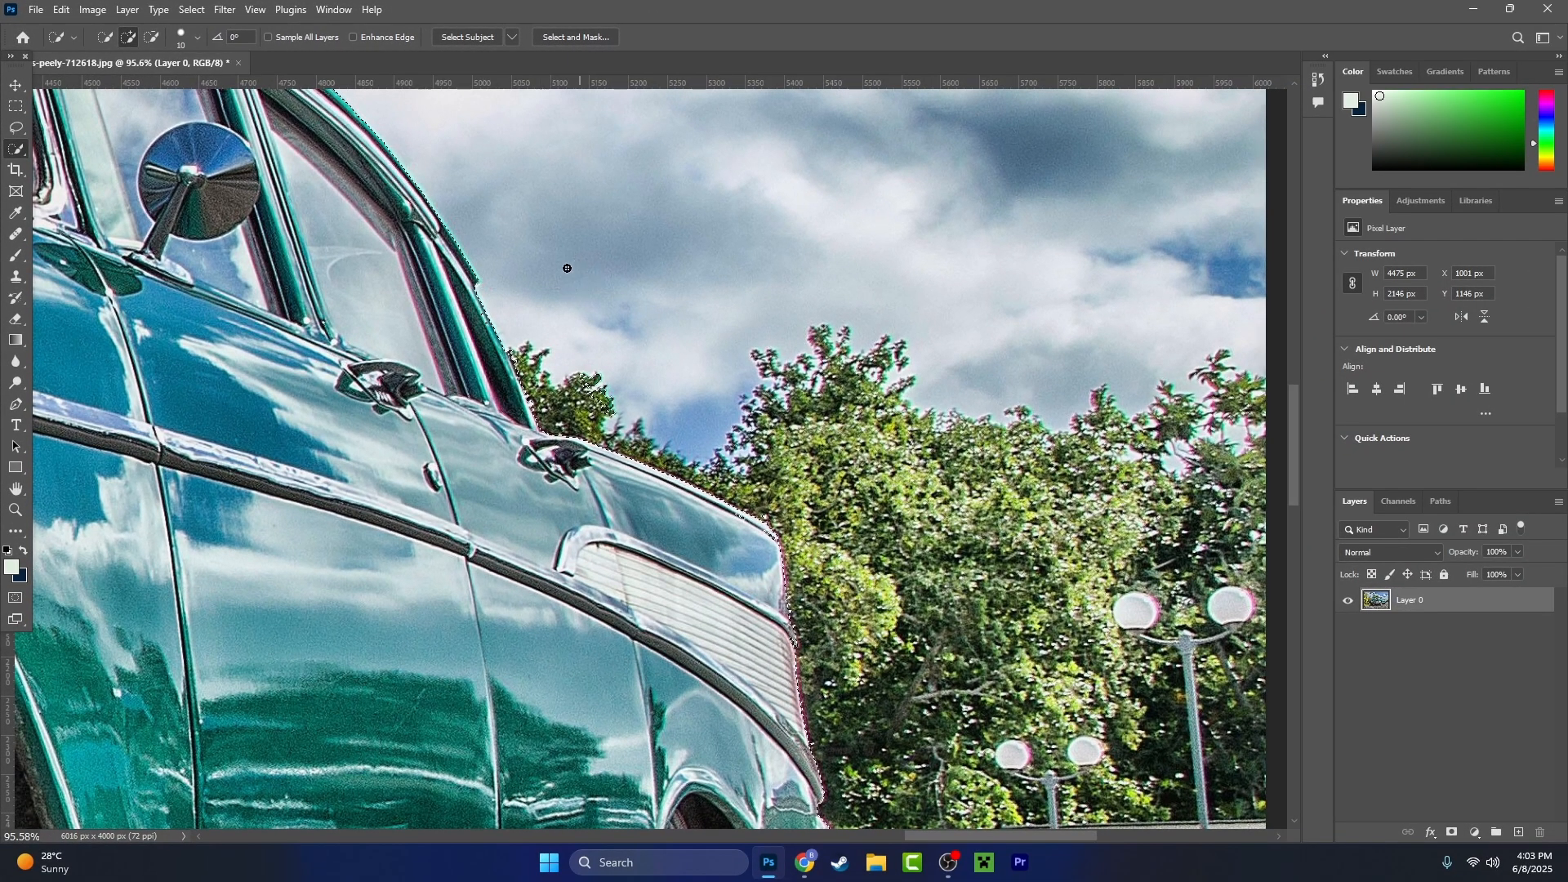
left_click(190, 36)
type("7")
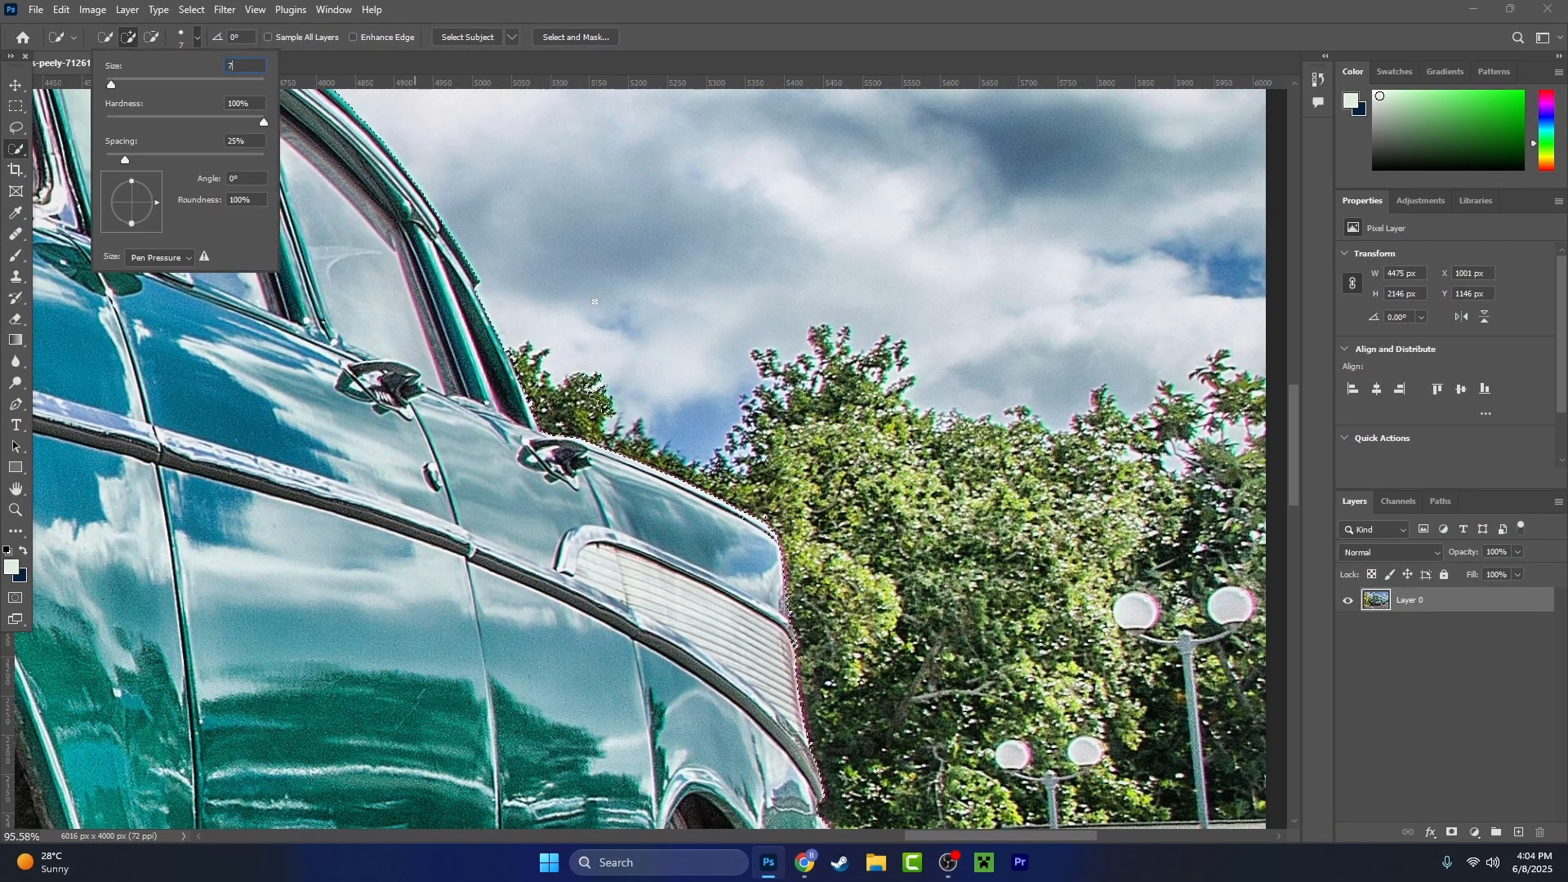
key("Return")
- Subtract the dark area of the rear door handle from the car selection with the Quick Selection tool
scroll(597, 301, "up", 8)
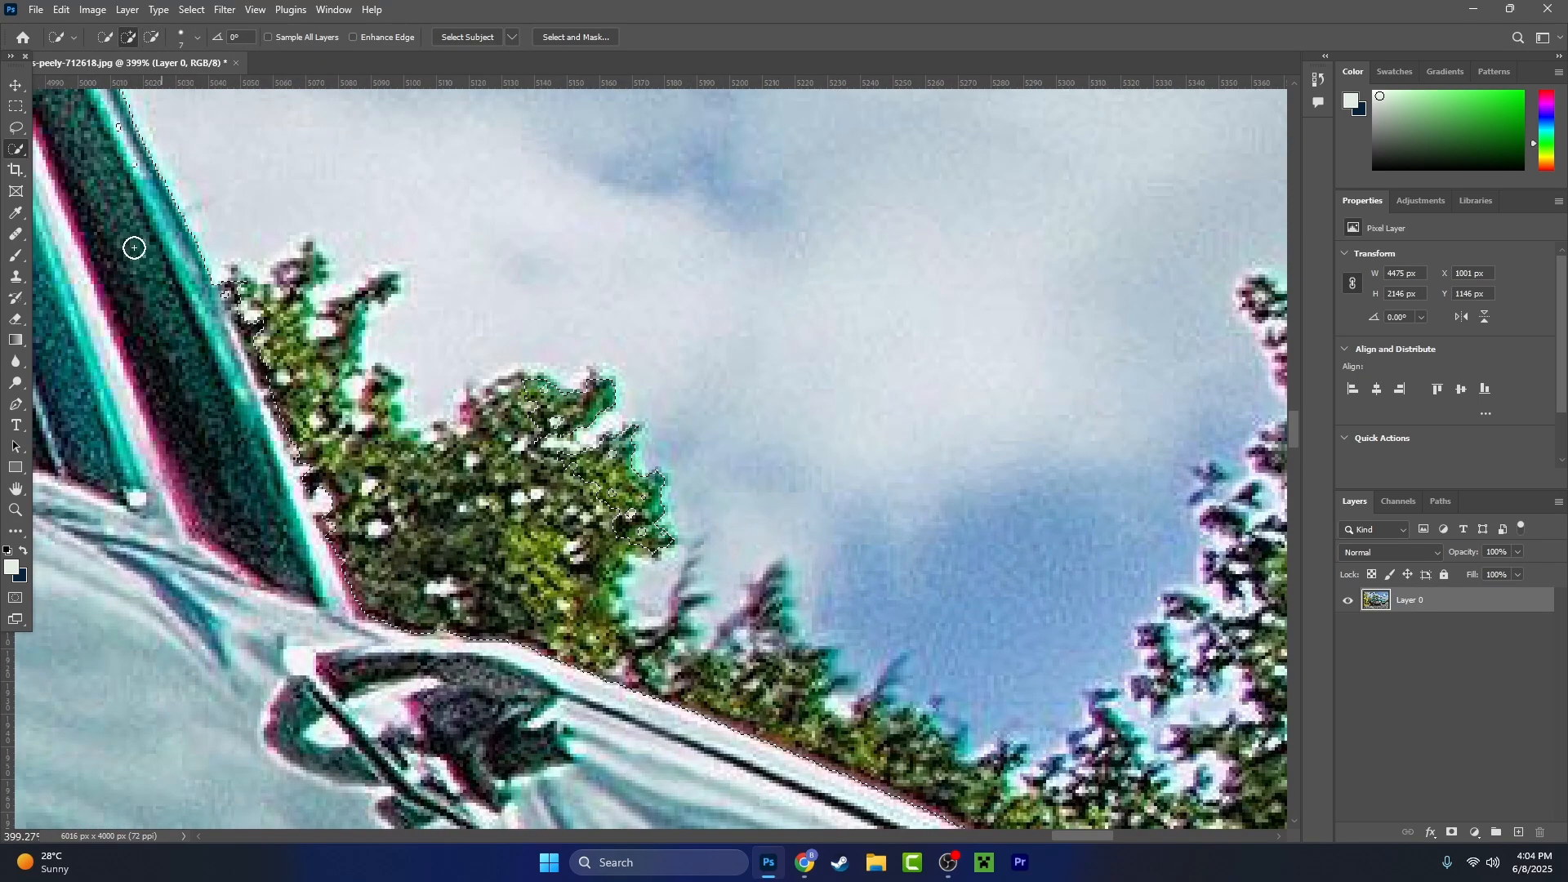
right_click(15, 149)
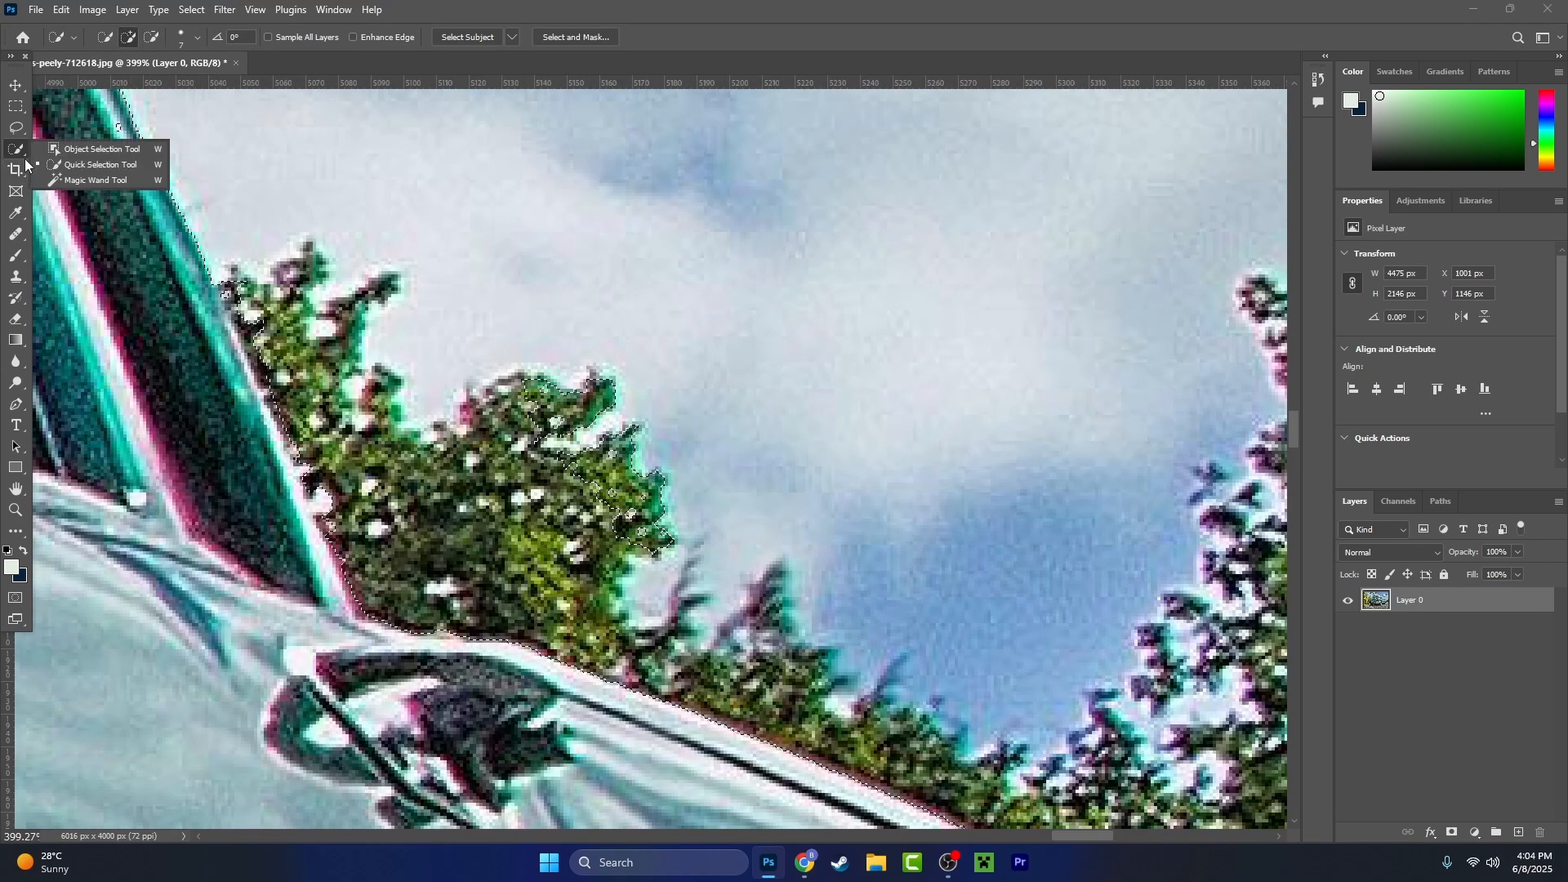
left_click(134, 165)
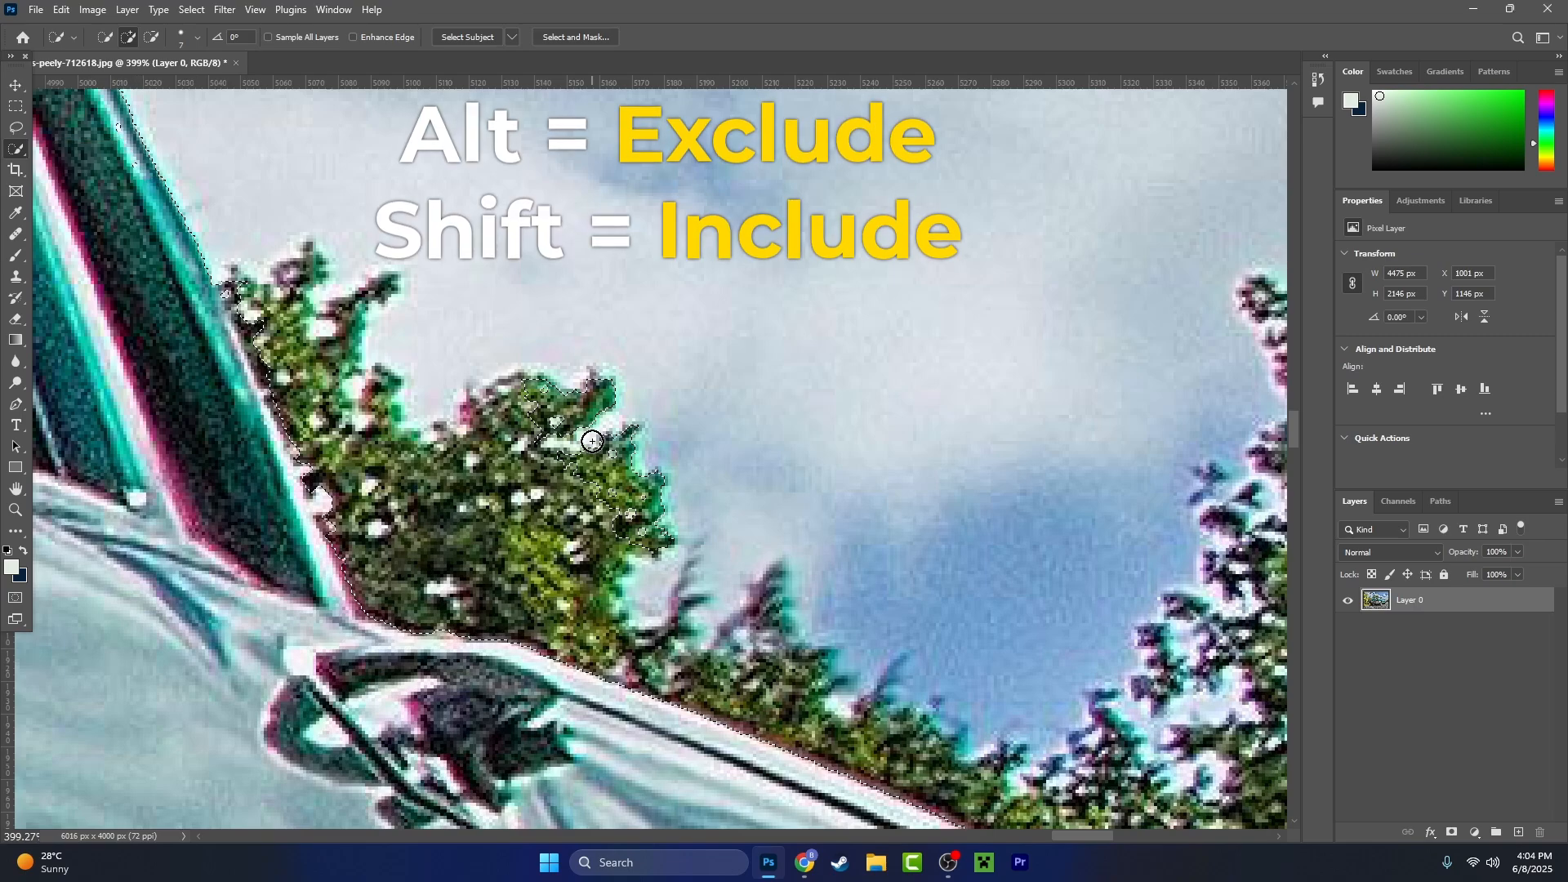
key("alt")
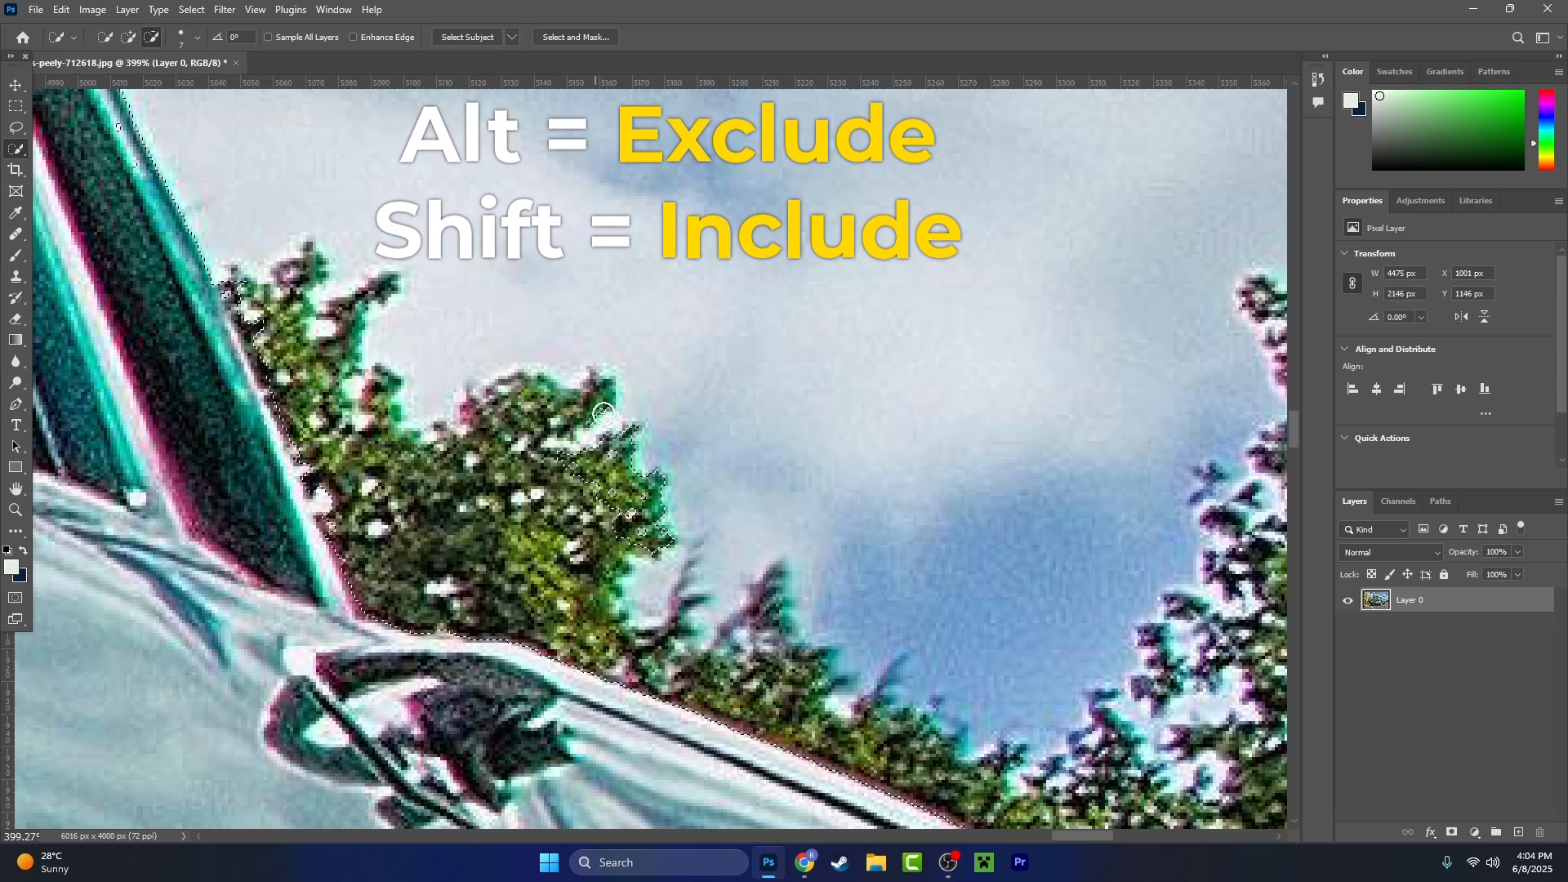
mouse_move(557, 474)
left_mouse_down()
mouse_move(637, 464)
mouse_move(660, 478)
mouse_move(652, 545)
left_mouse_up()
scroll(570, 665, "up", 2)
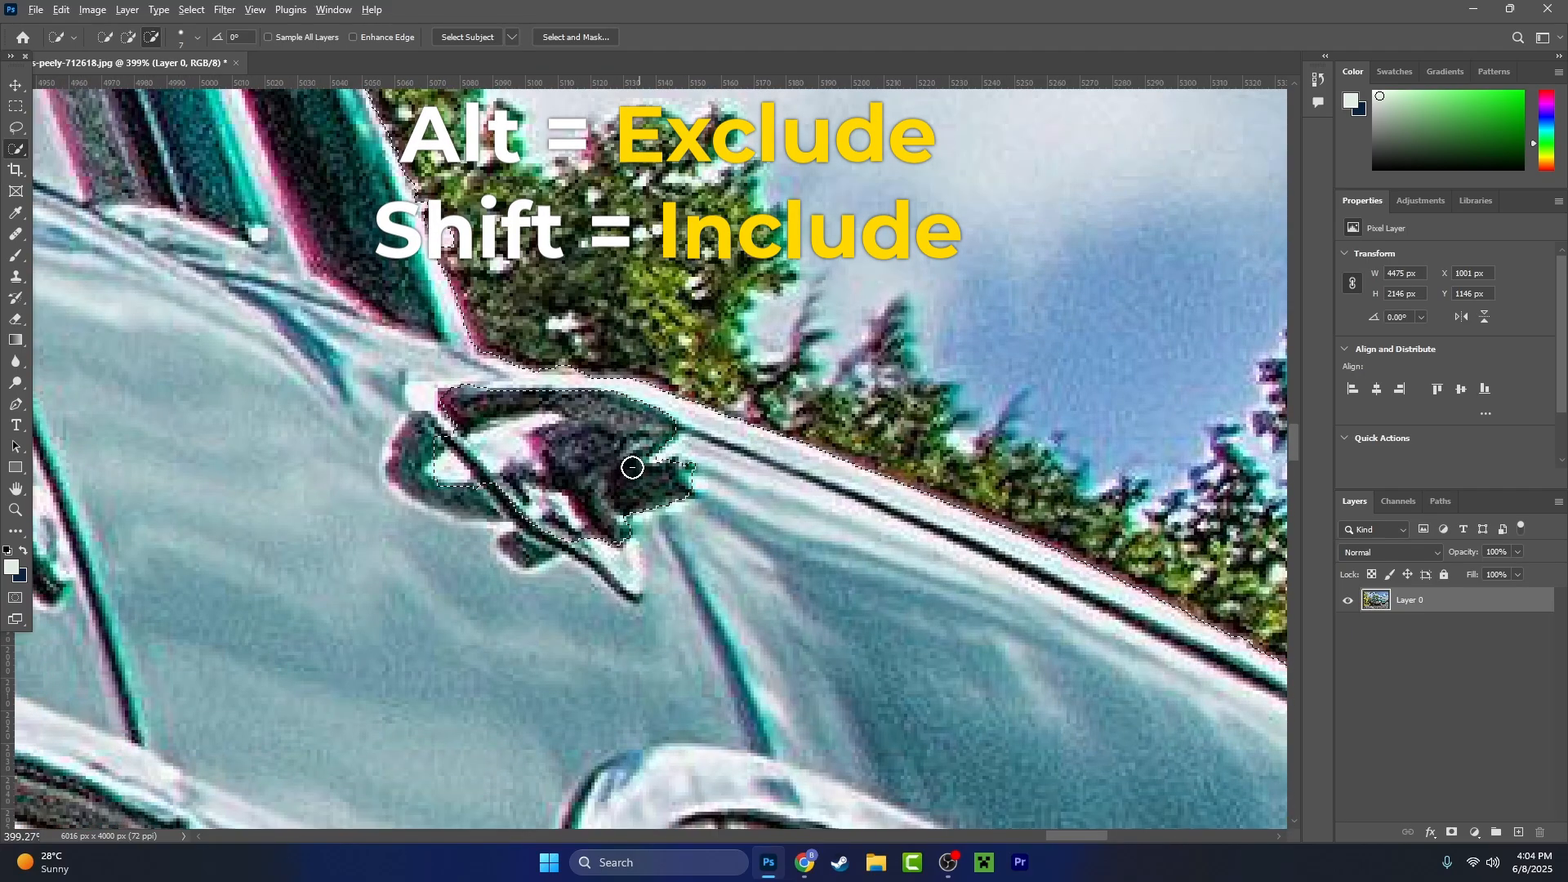
key("alt")
scroll(672, 473, "down", 5)
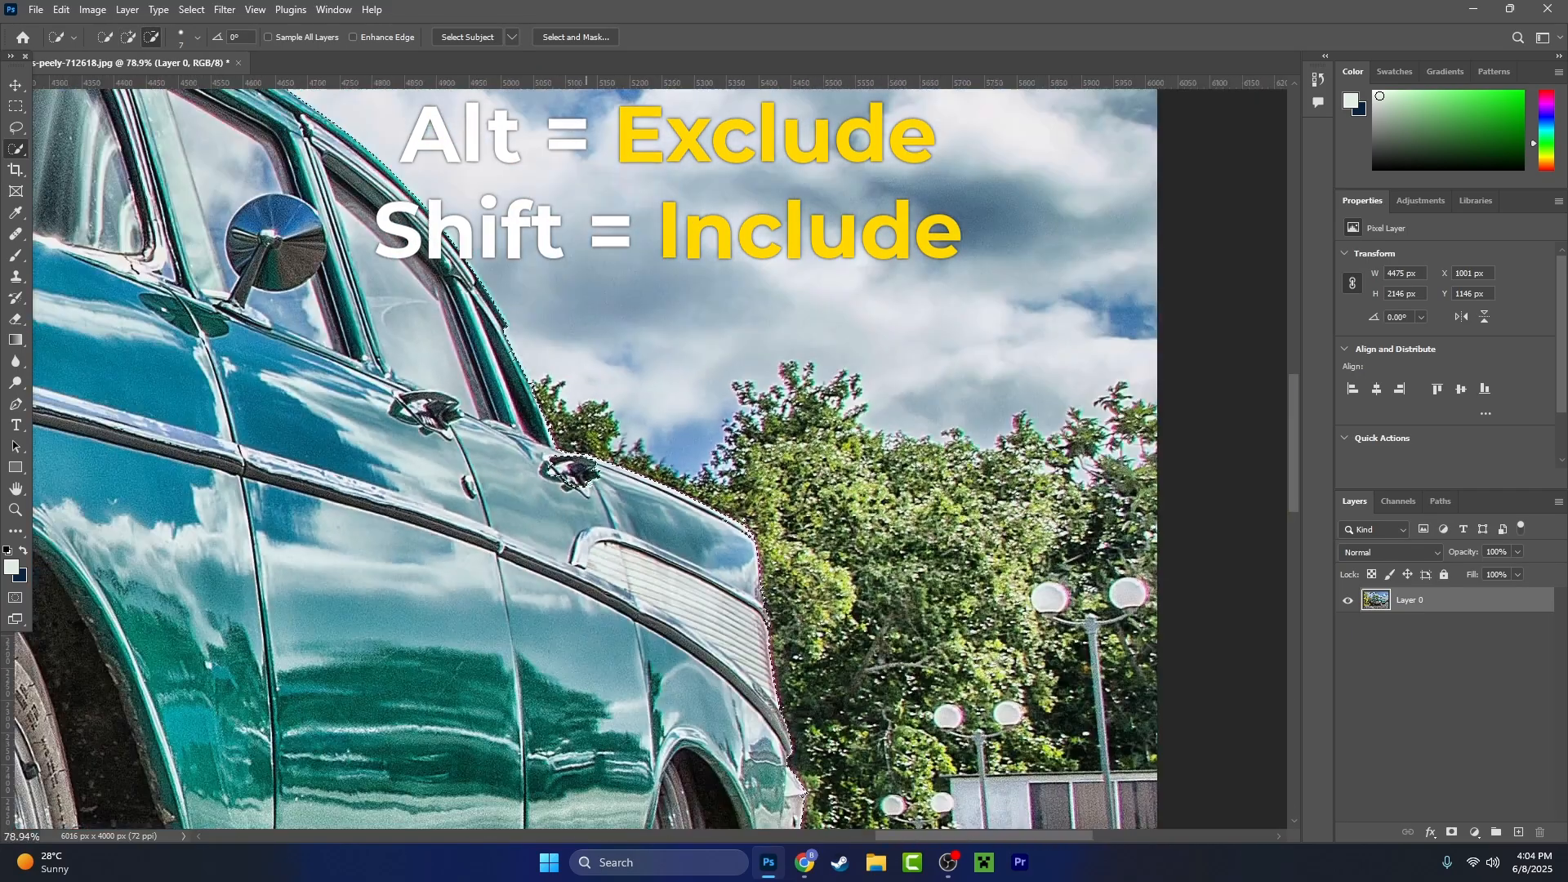
scroll(579, 473, "up", 3)
scroll(579, 473, "up", 5)
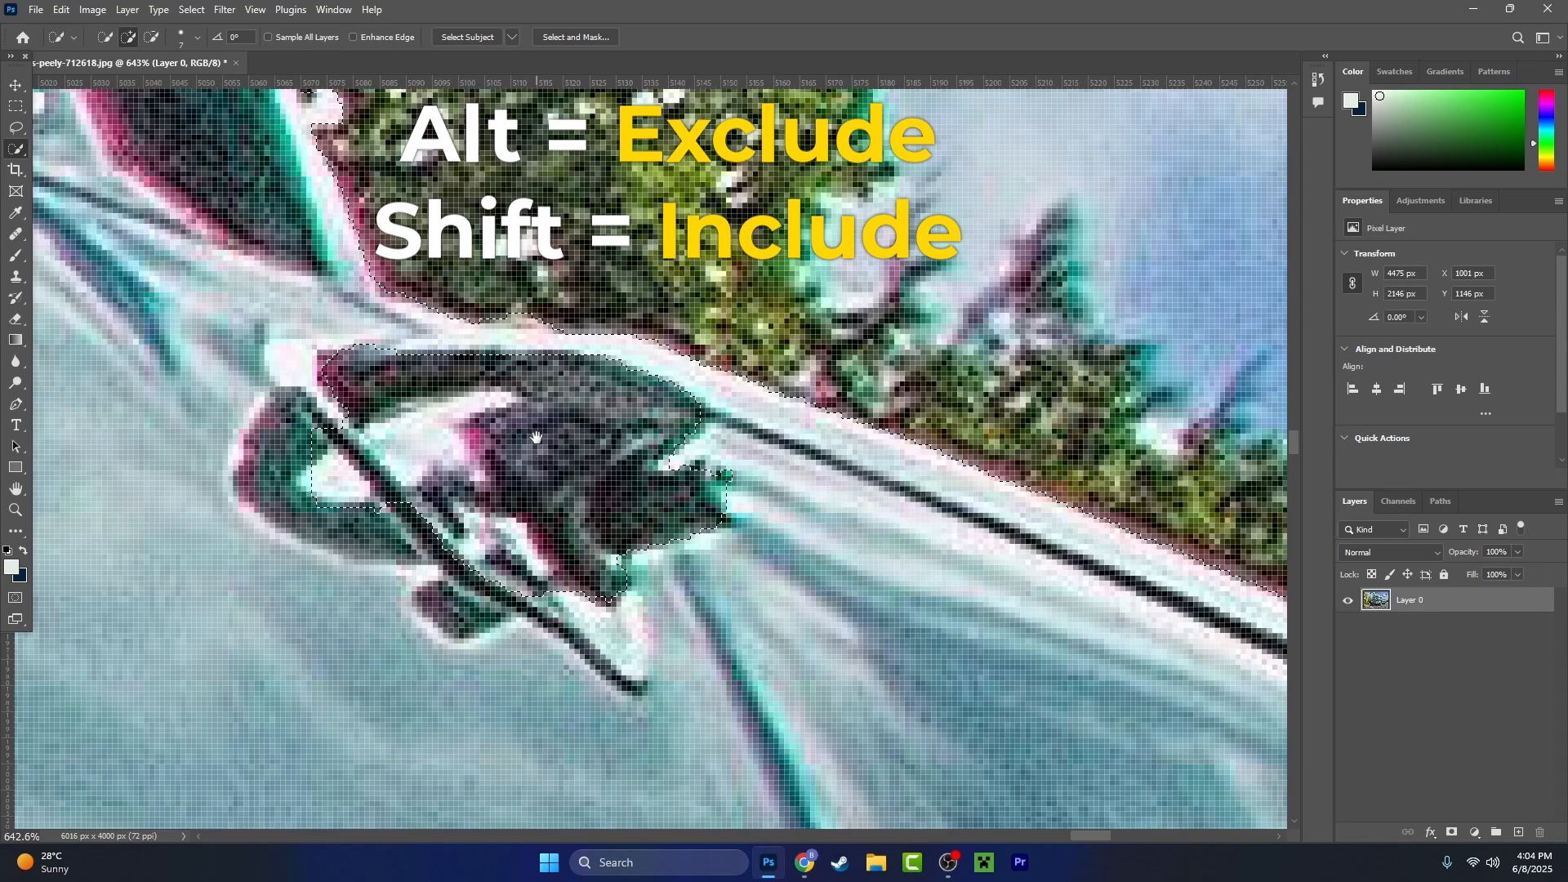
- Add the rear door handle's dark area back to the car selection and subtract the spill into the bushes above it
mouse_move(537, 444)
left_mouse_down()
mouse_move(525, 486)
mouse_move(561, 485)
left_mouse_up()
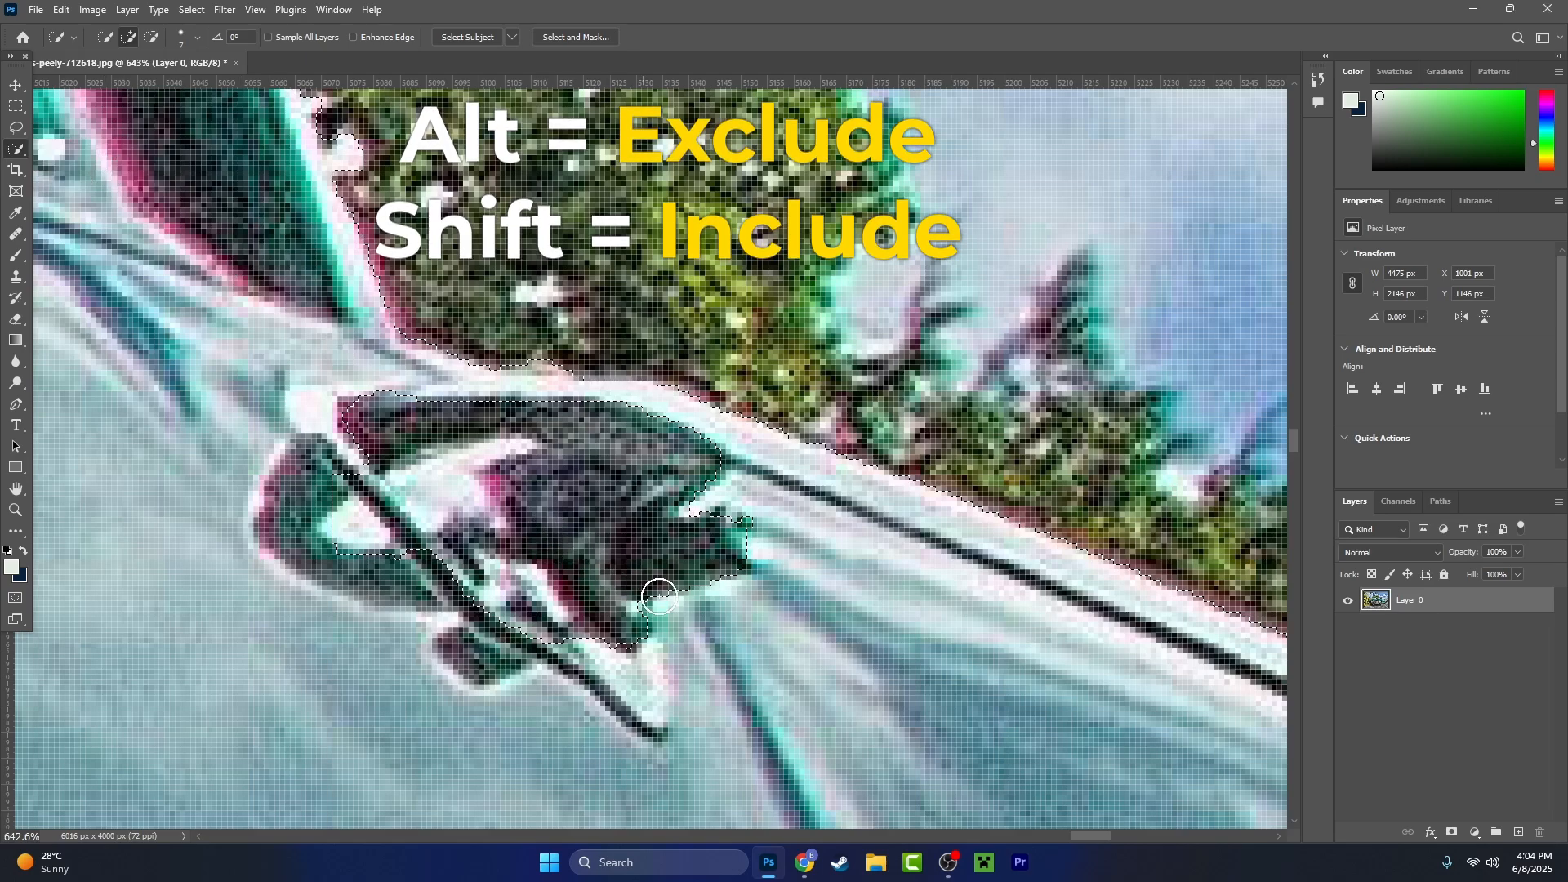
left_click_drag(584, 625, 458, 603)
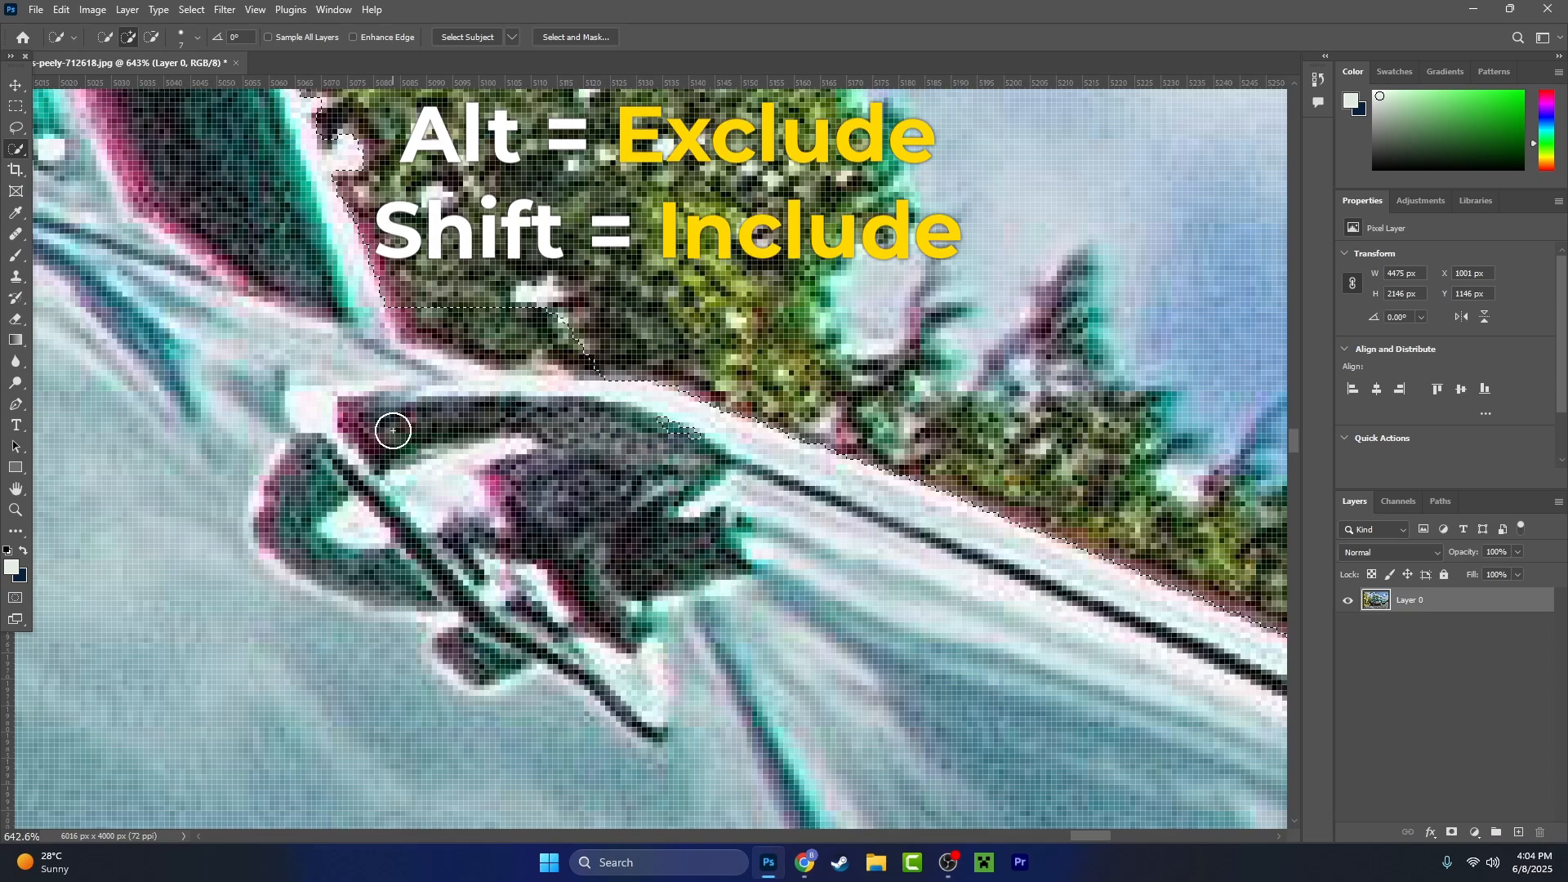
key("alt")
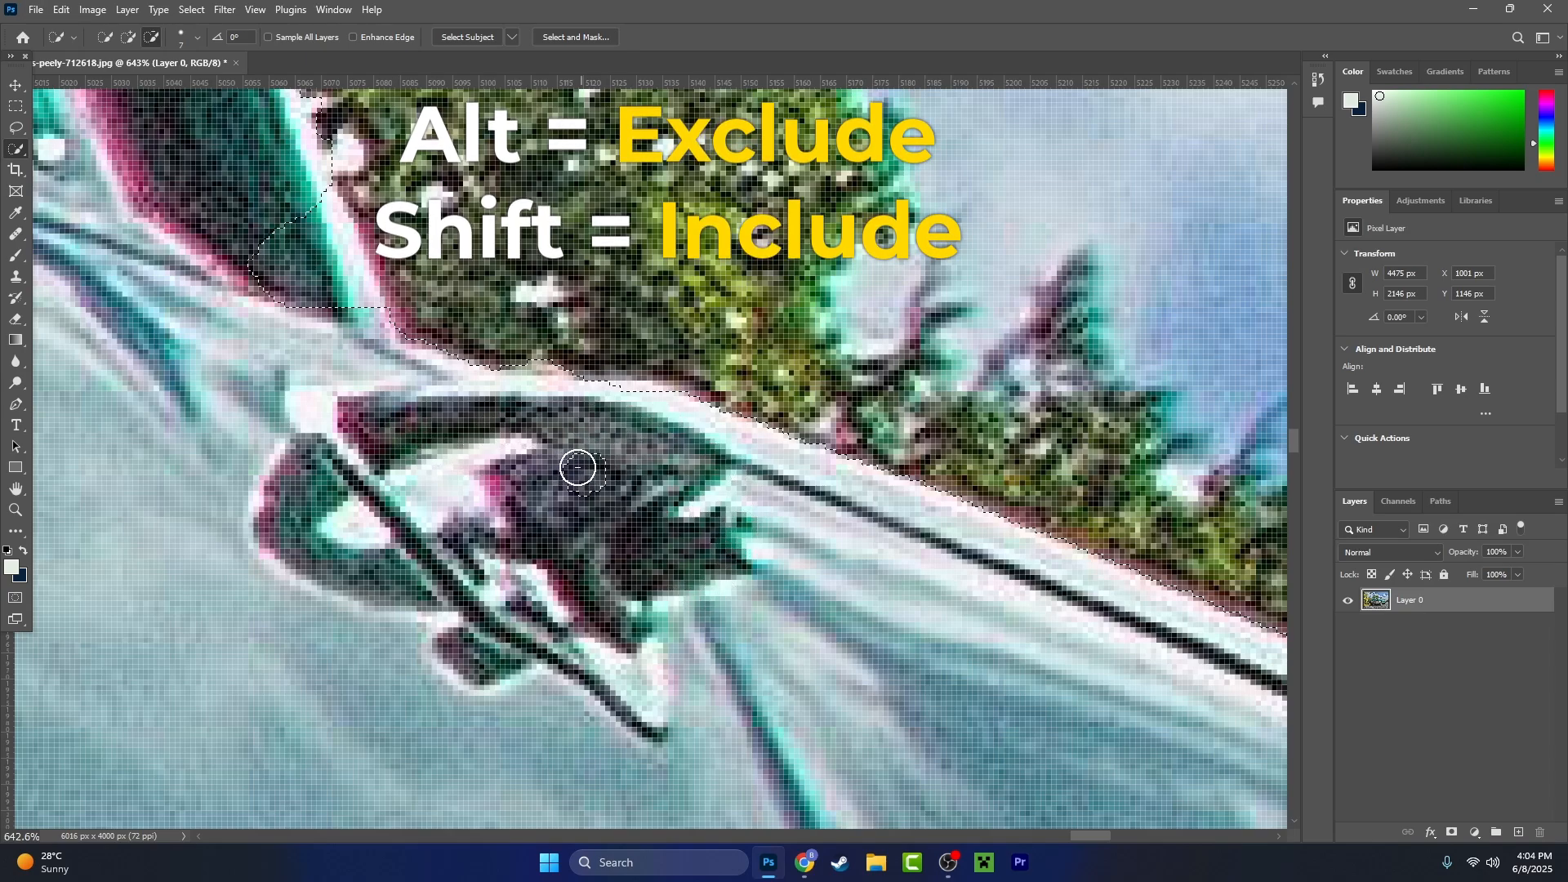
left_click_drag(504, 544, 636, 574)
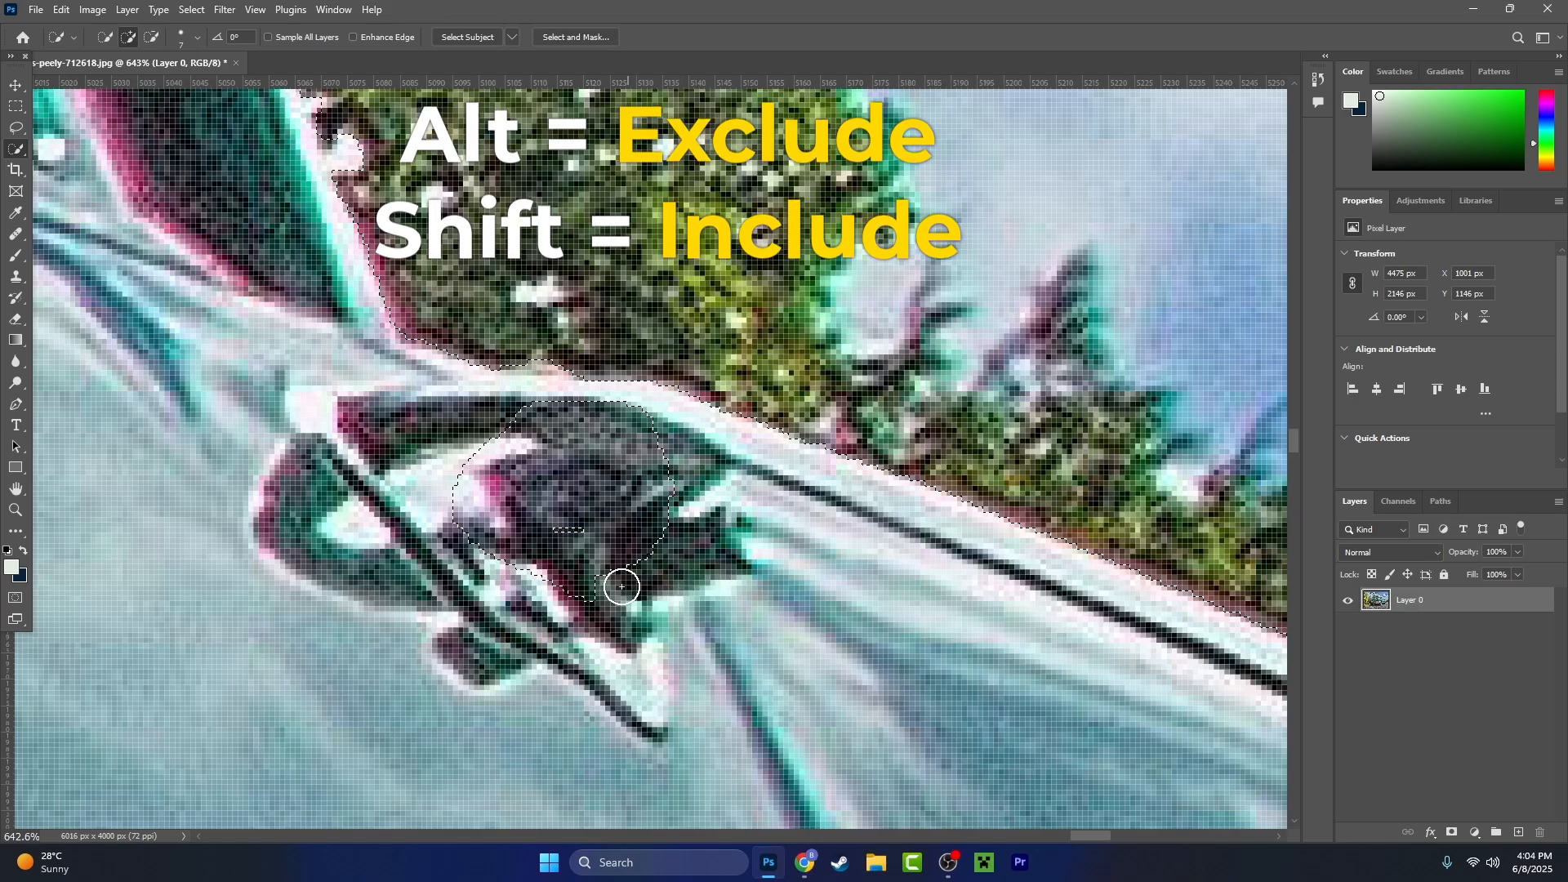
mouse_move(529, 520)
left_mouse_down()
mouse_move(520, 462)
mouse_move(644, 560)
mouse_move(719, 703)
left_mouse_up()
- Inspect the selection outline from the door handle up the rear window pillar and along the roofline
key("space")
left_click_drag(382, 236, 672, 621)
scroll(494, 410, "down", 6)
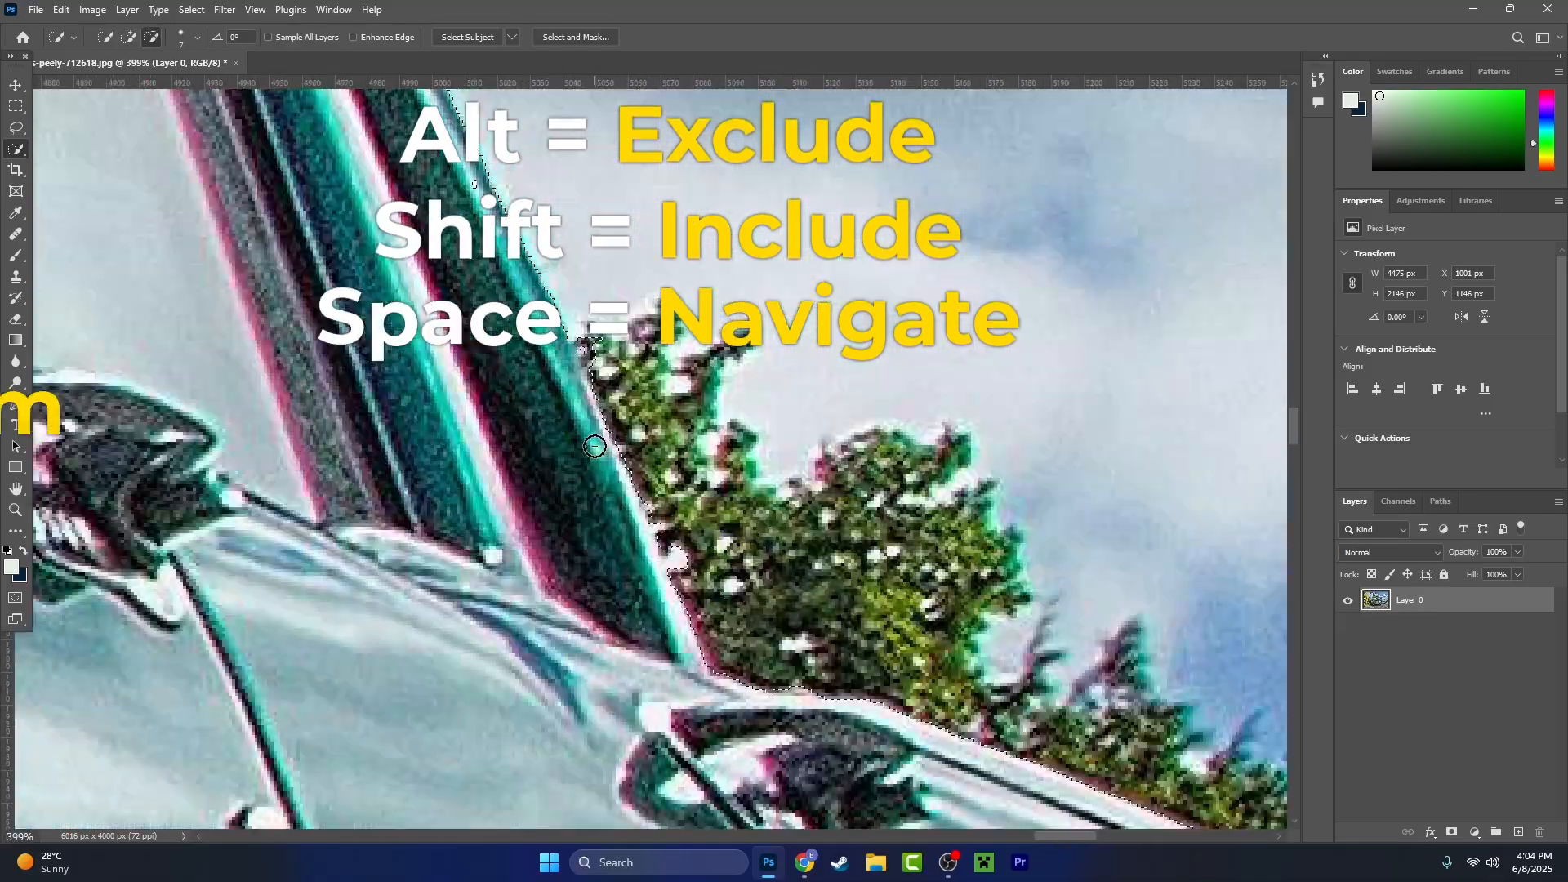
scroll(595, 446, "up", 6)
scroll(596, 446, "down", 8)
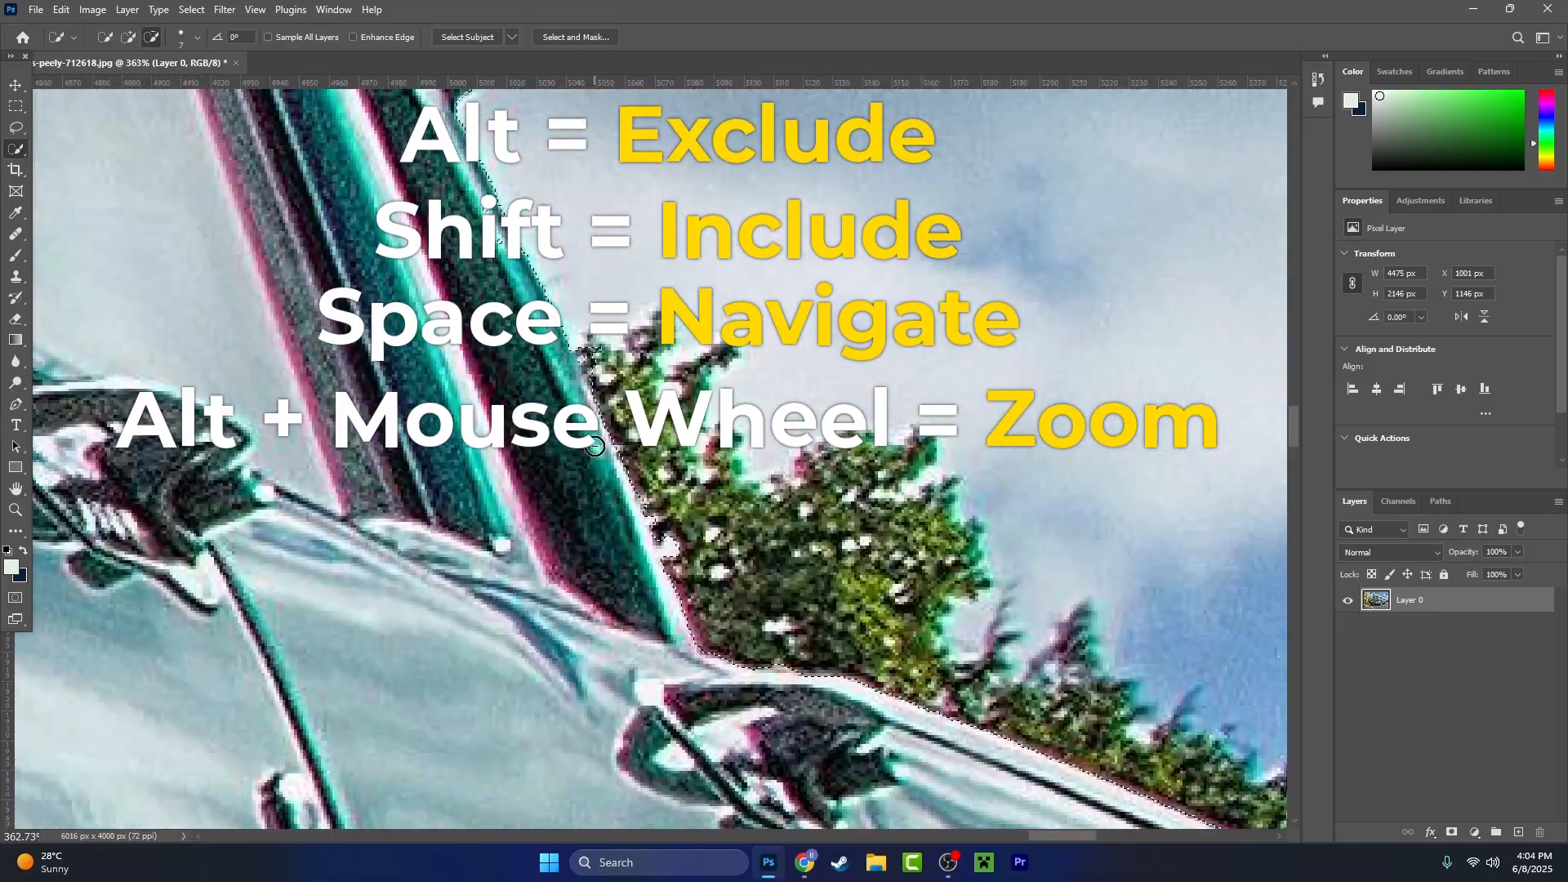
scroll(595, 446, "up", 10)
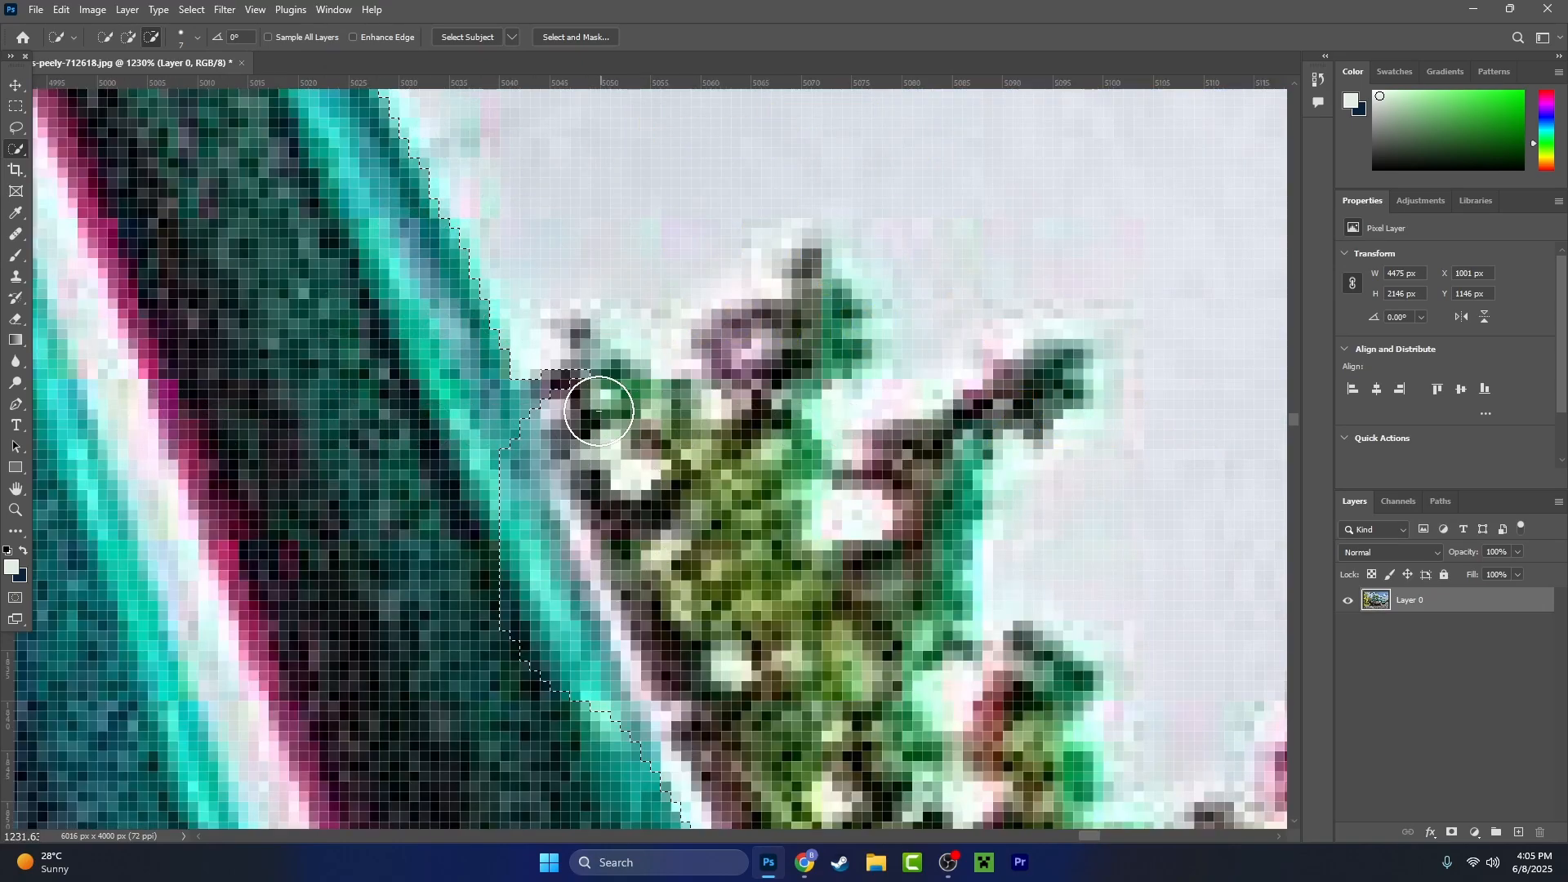
scroll(633, 466, "down", 9)
left_click_drag(508, 327, 666, 660)
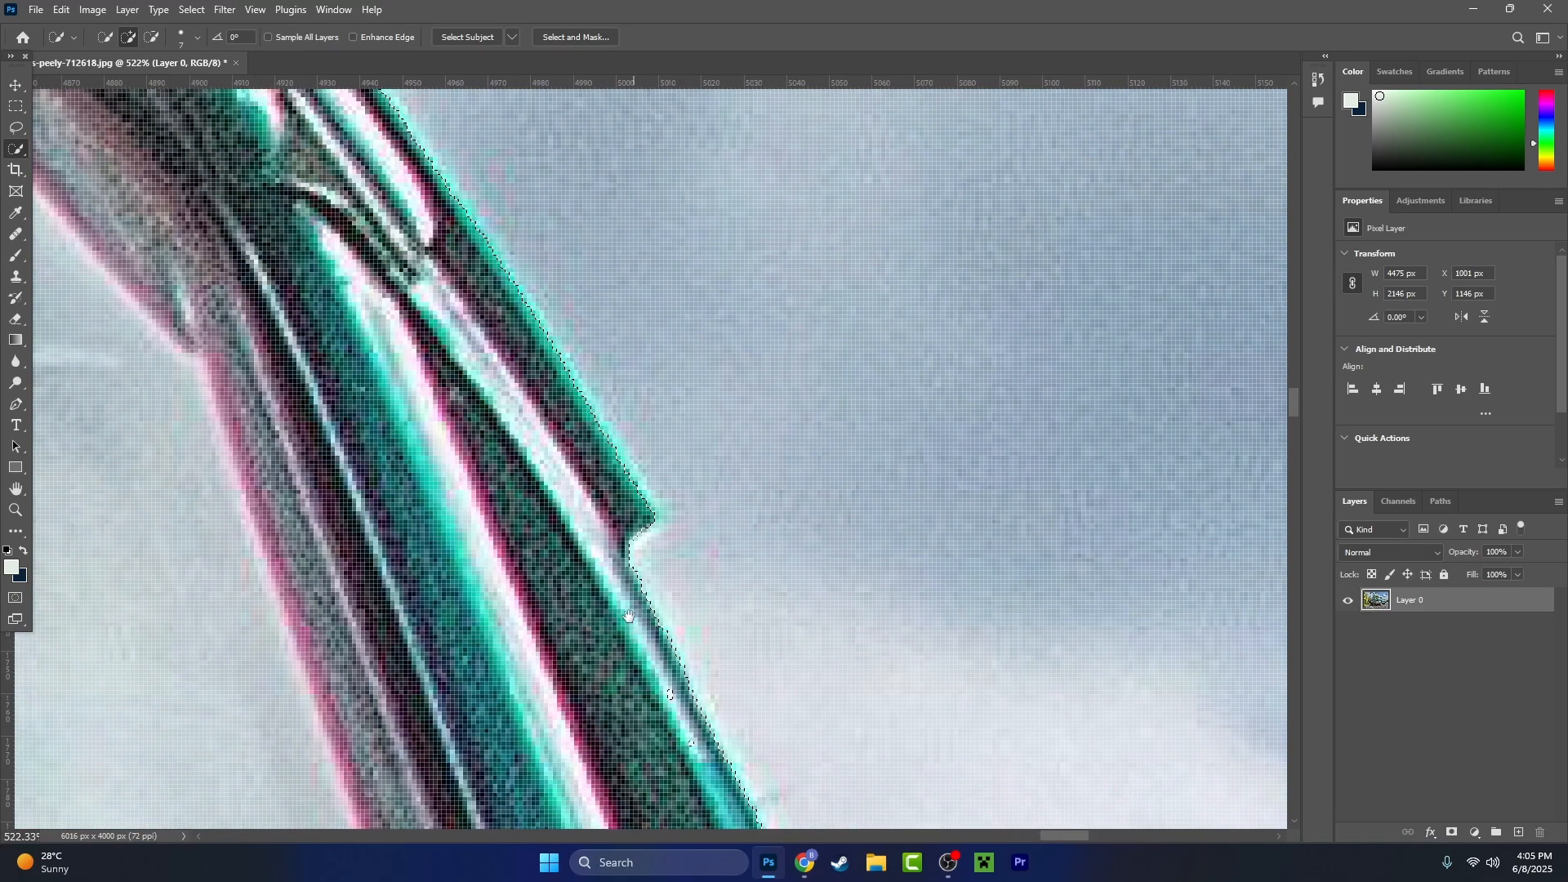
left_click_drag(499, 401, 671, 635)
left_click_drag(617, 464, 784, 676)
left_click_drag(605, 453, 857, 665)
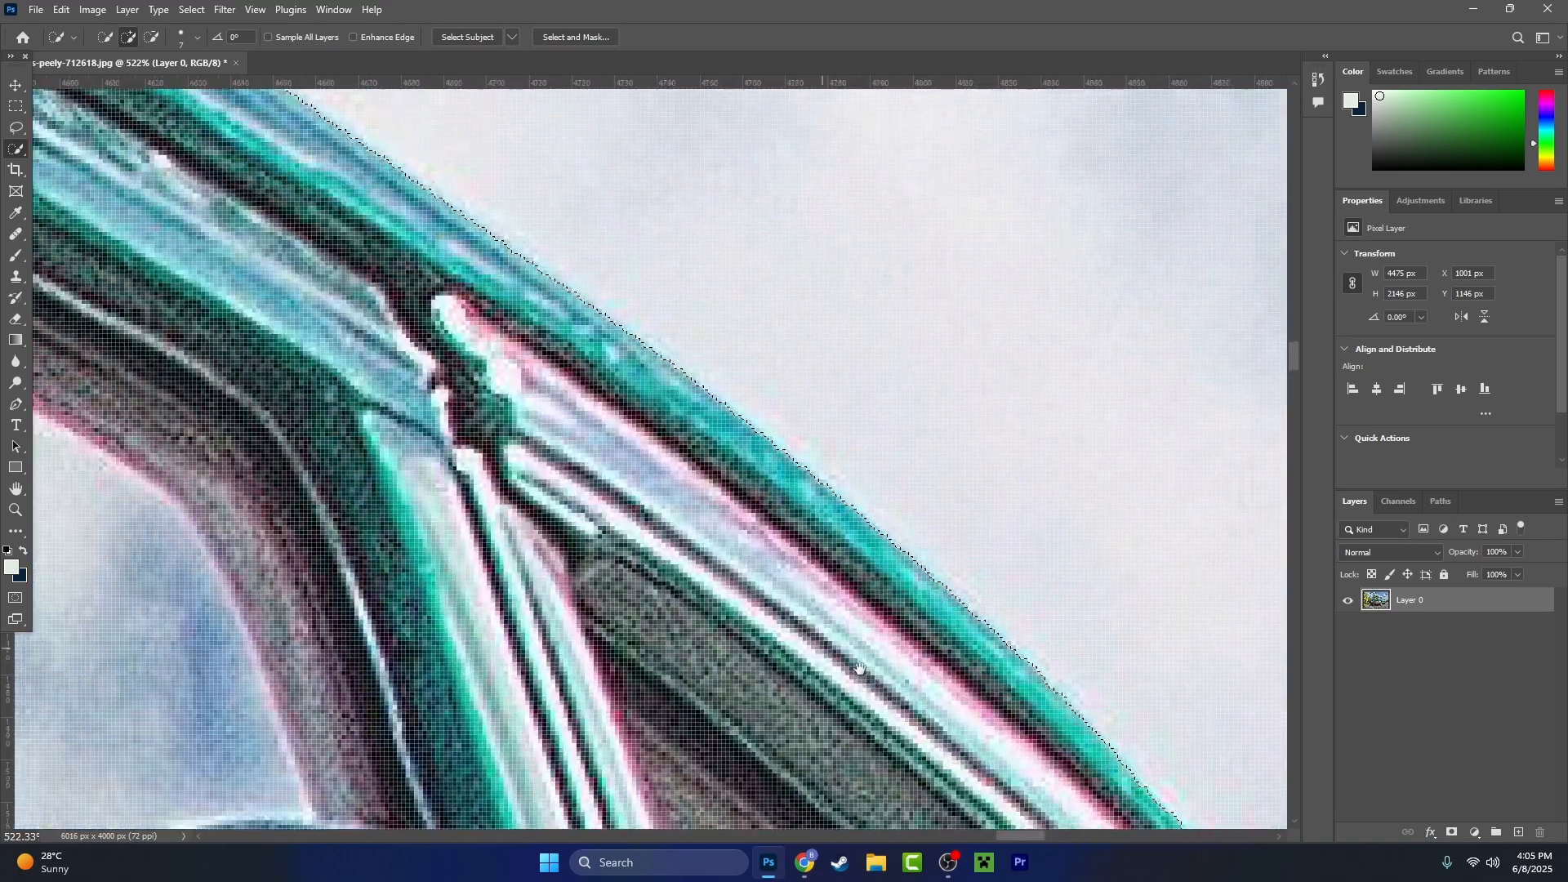
left_click_drag(560, 481, 735, 601)
scroll(641, 543, "down", 18)
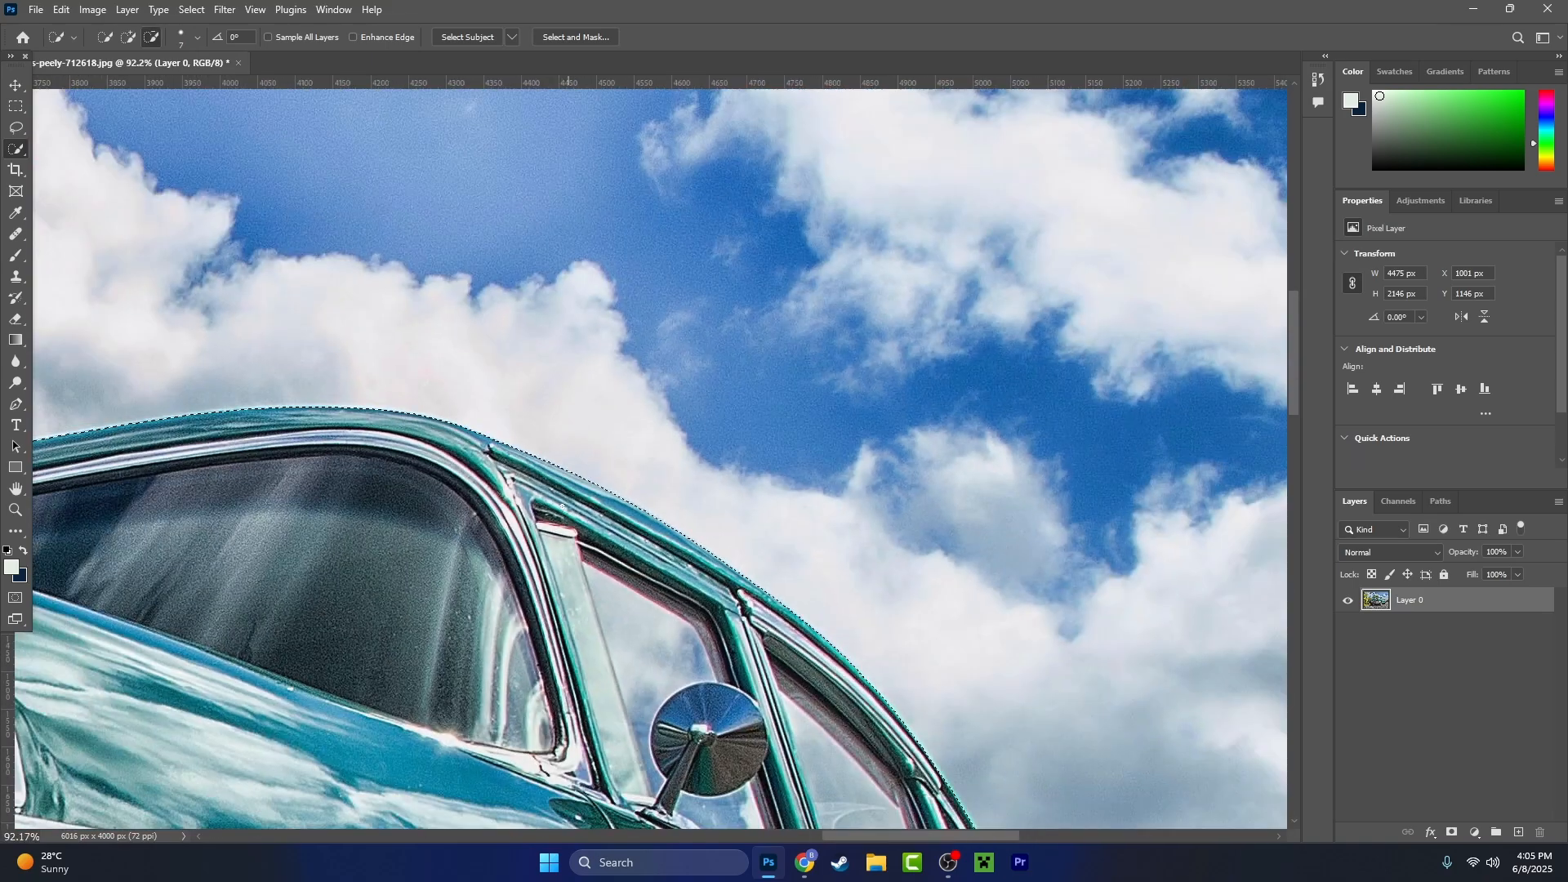
- Set the Quick Selection brush size to 100 and add a patch of sky and cloud above the roof to the selection
scroll(490, 445, "up", 2)
left_click(194, 38)
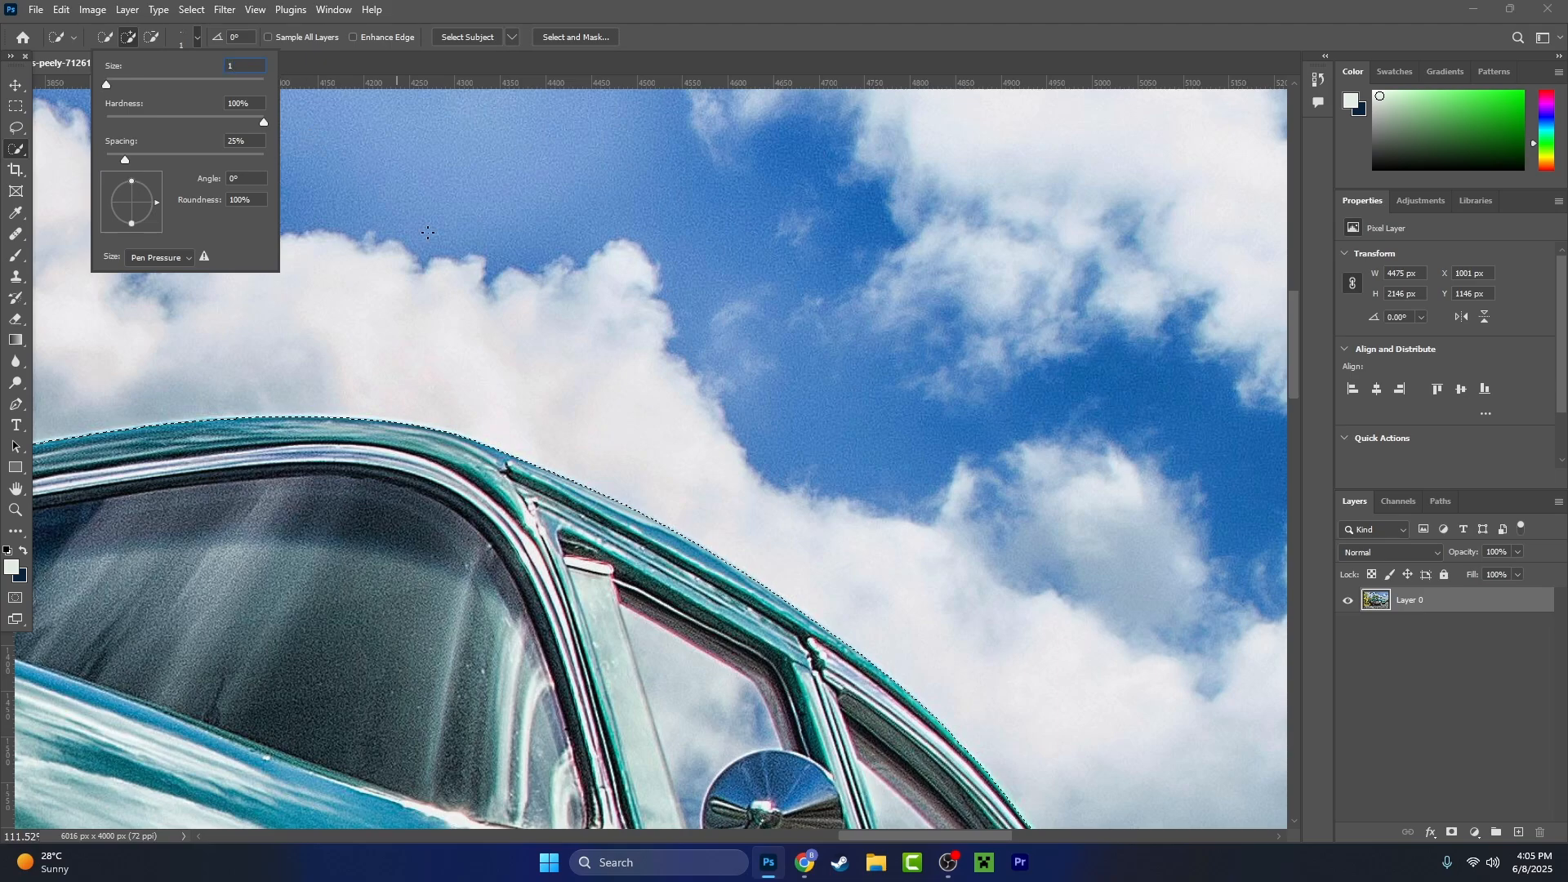
key("Return")
left_click_drag(695, 317, 705, 331)
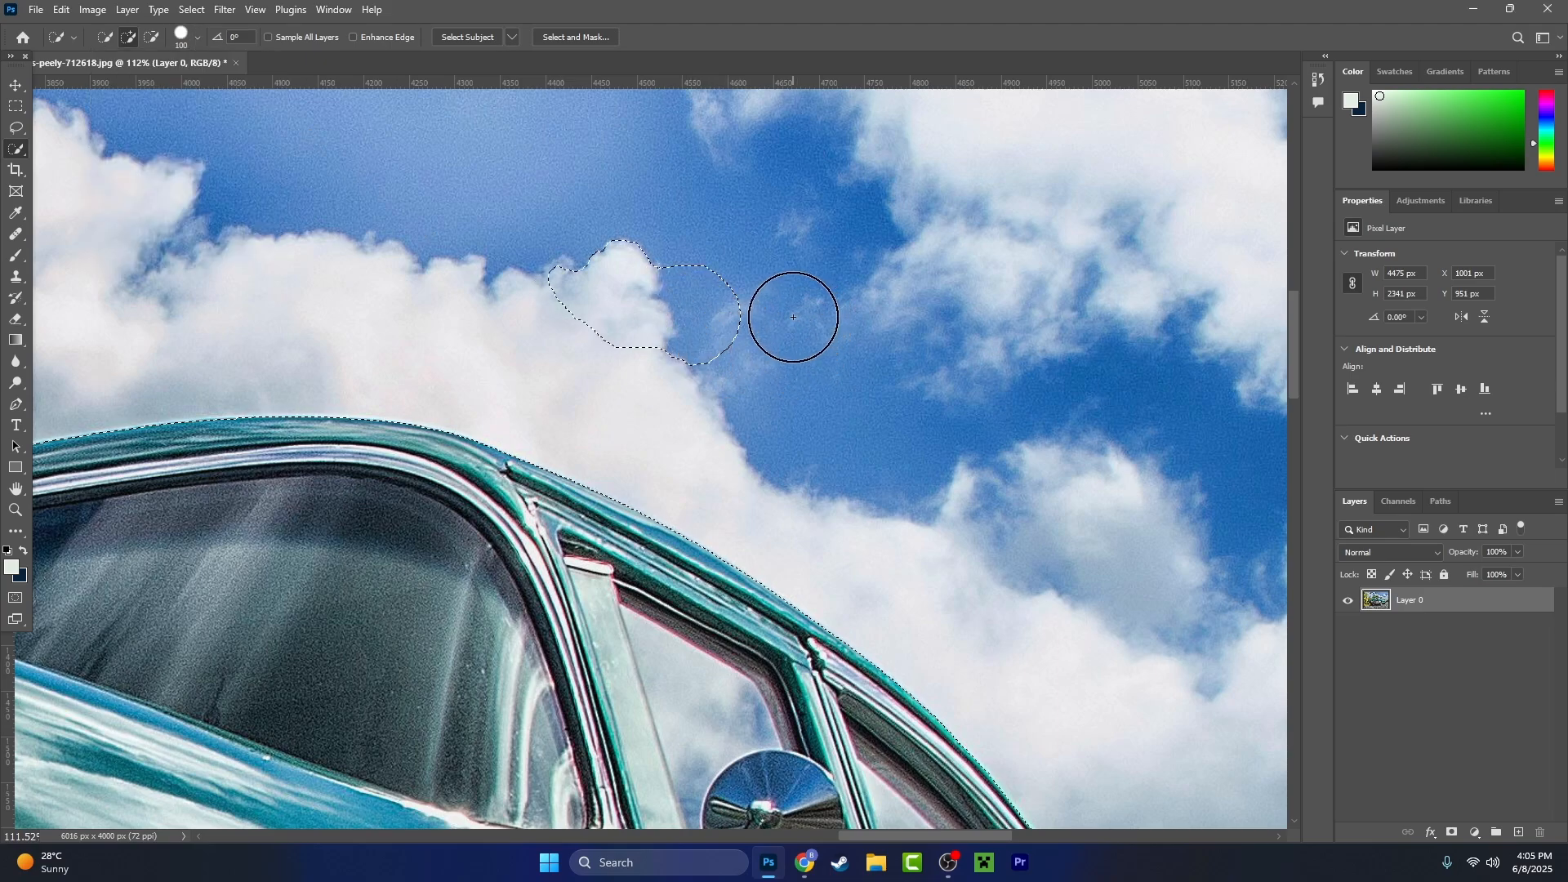
- Set the Quick Selection brush size to 1 and test it at the upper edge of the selected sky patch
left_click(197, 38)
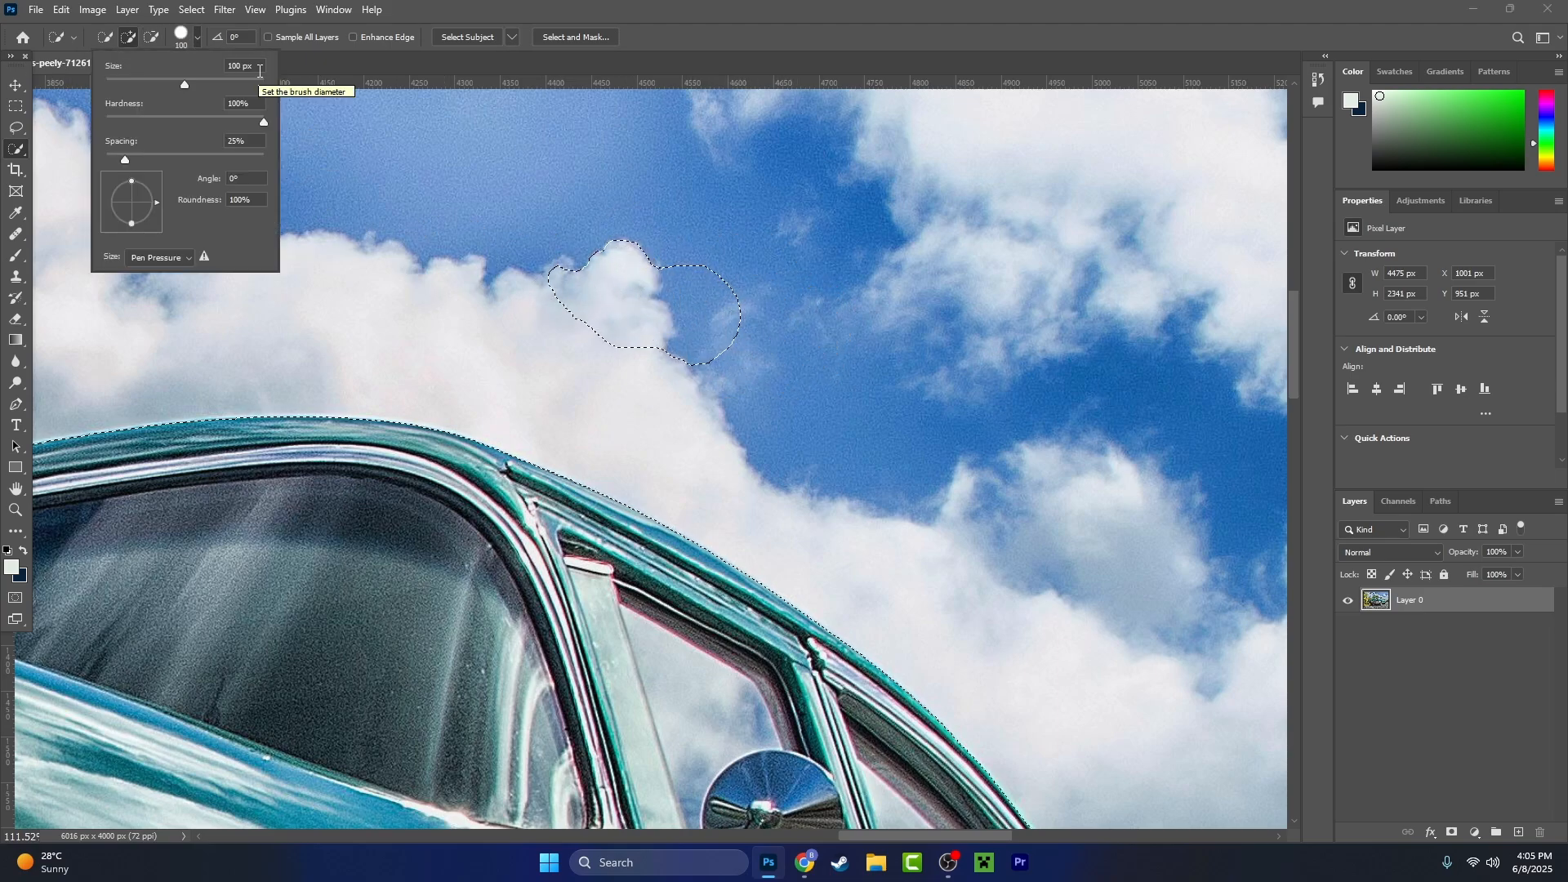
key("ctrl+a")
type("1")
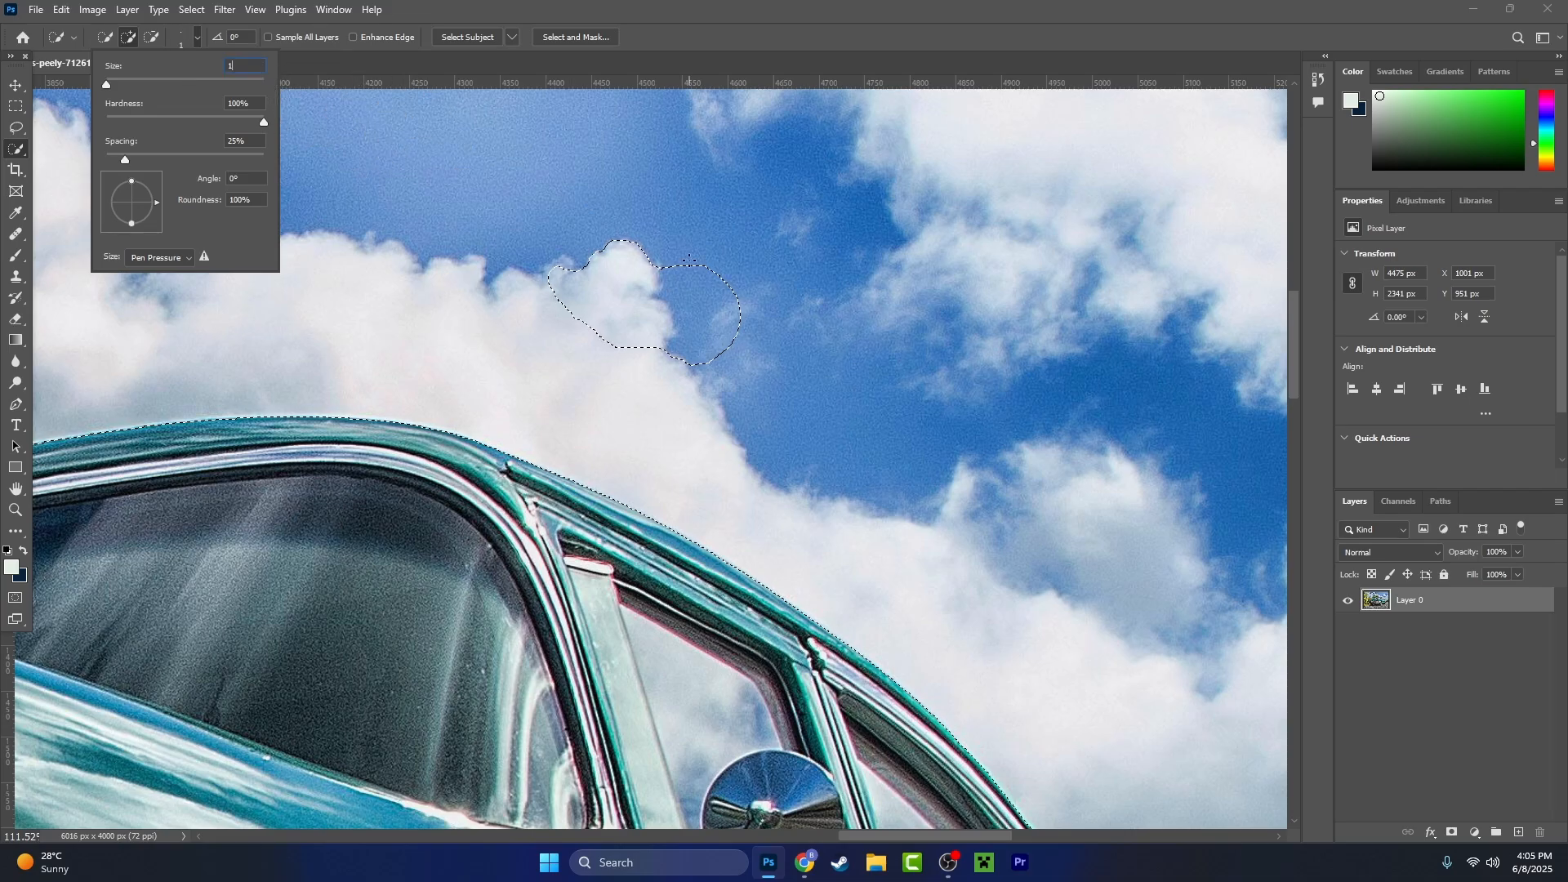
key("Return")
scroll(709, 259, "up", 10)
scroll(755, 254, "up", 6)
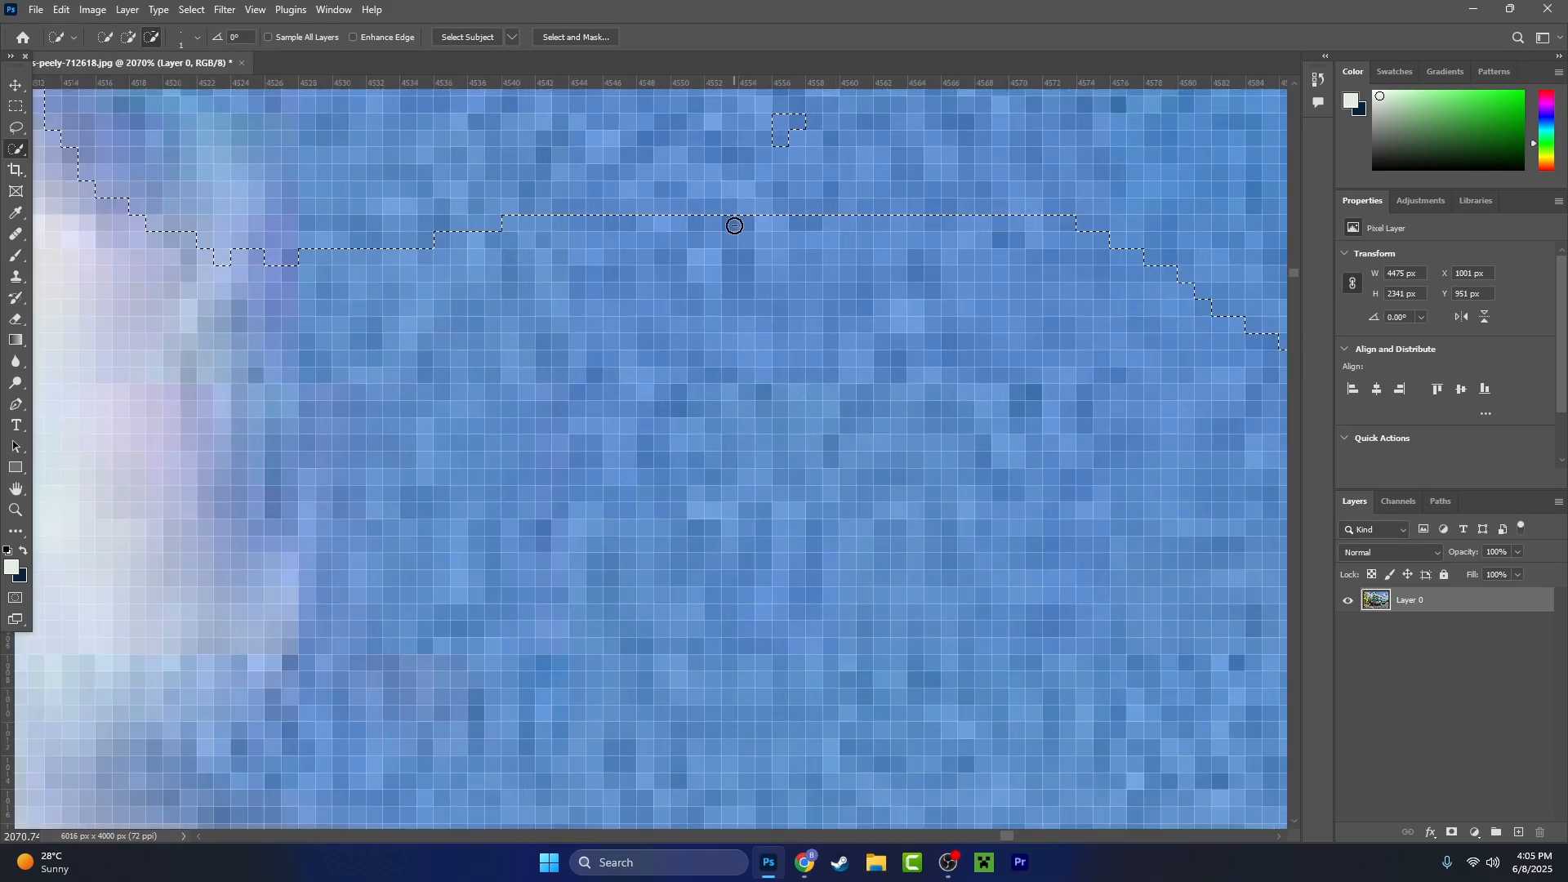
scroll(720, 272, "down", 12)
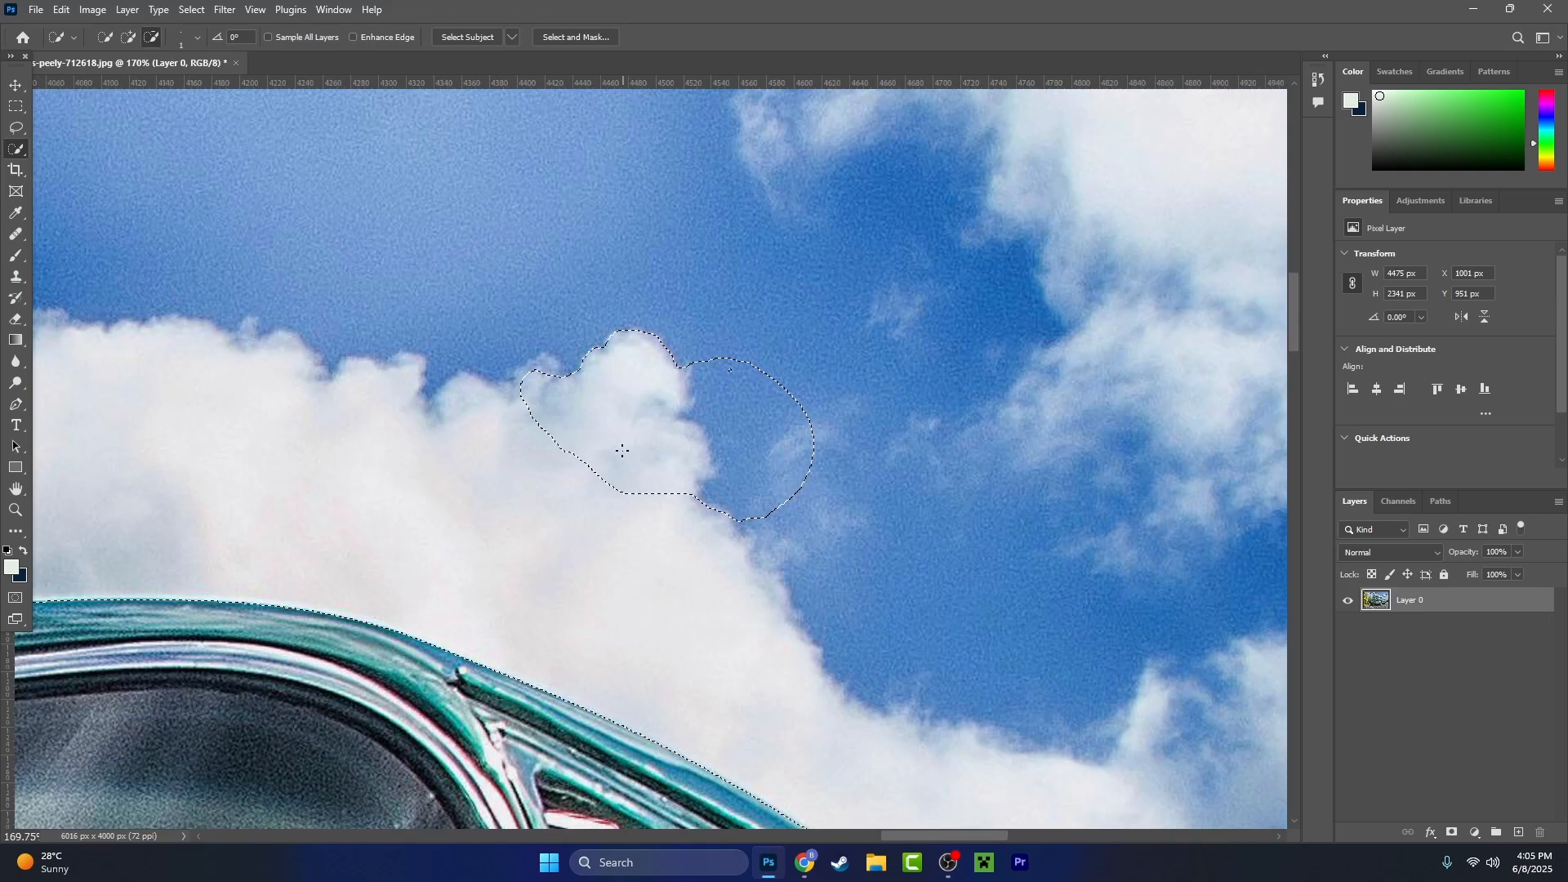
- Enlarge the brush to size 5 and clean up the selection where green palm stems meet the car's blue edge below the windshield
left_click_drag(270, 631, 934, 375)
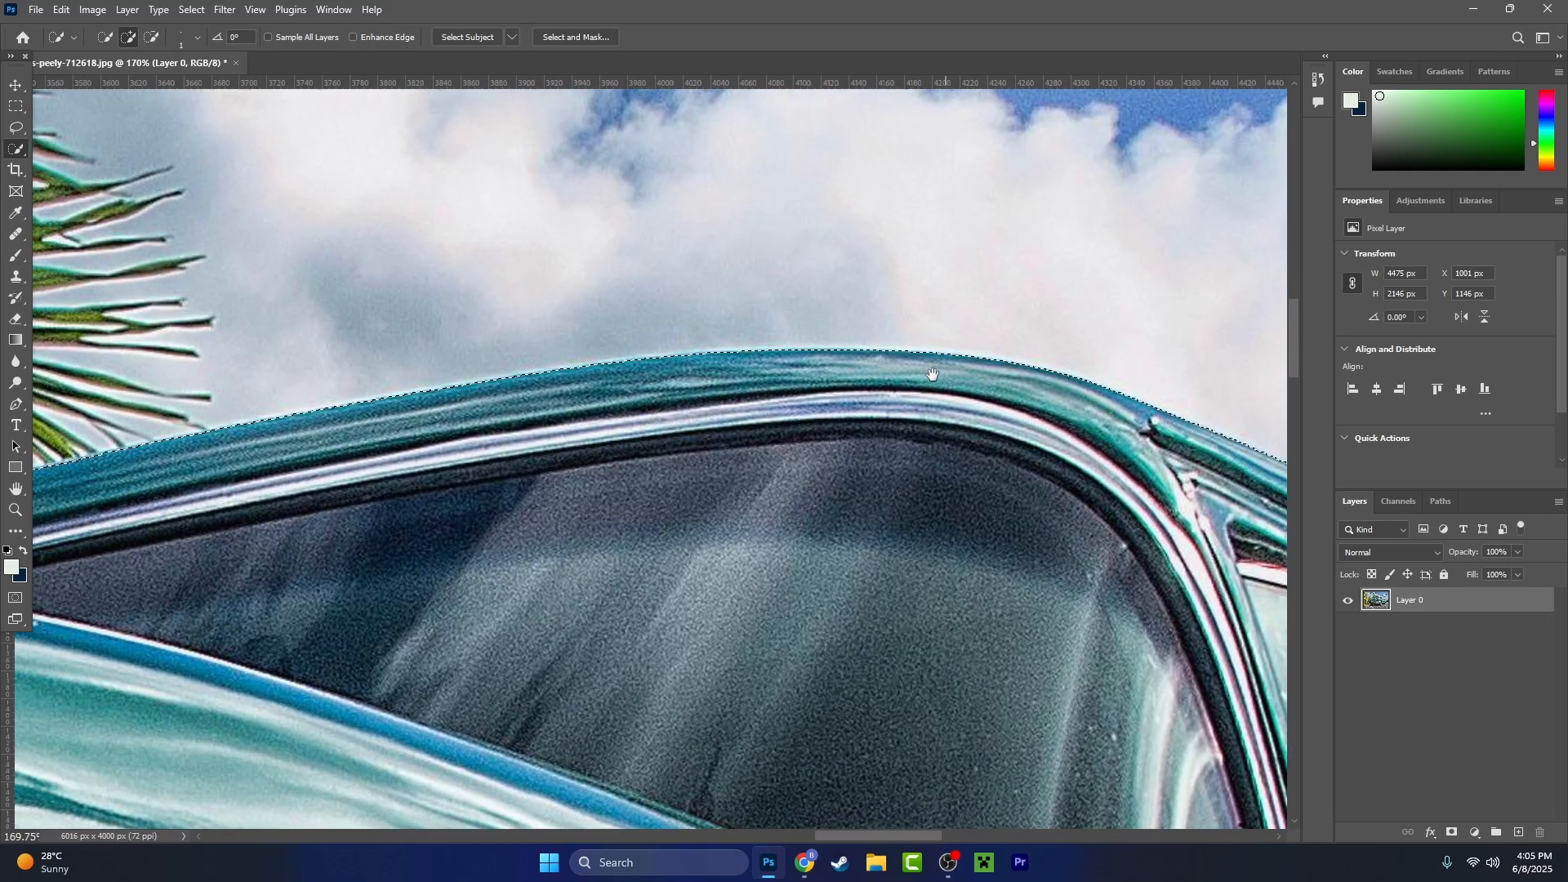
mouse_move(303, 463)
left_mouse_down()
mouse_move(473, 449)
mouse_move(1144, 303)
left_mouse_up()
scroll(614, 362, "up", 10)
key("bracketright")
key("bracketright")
key("bracketright")
key("bracketright")
left_click(614, 362)
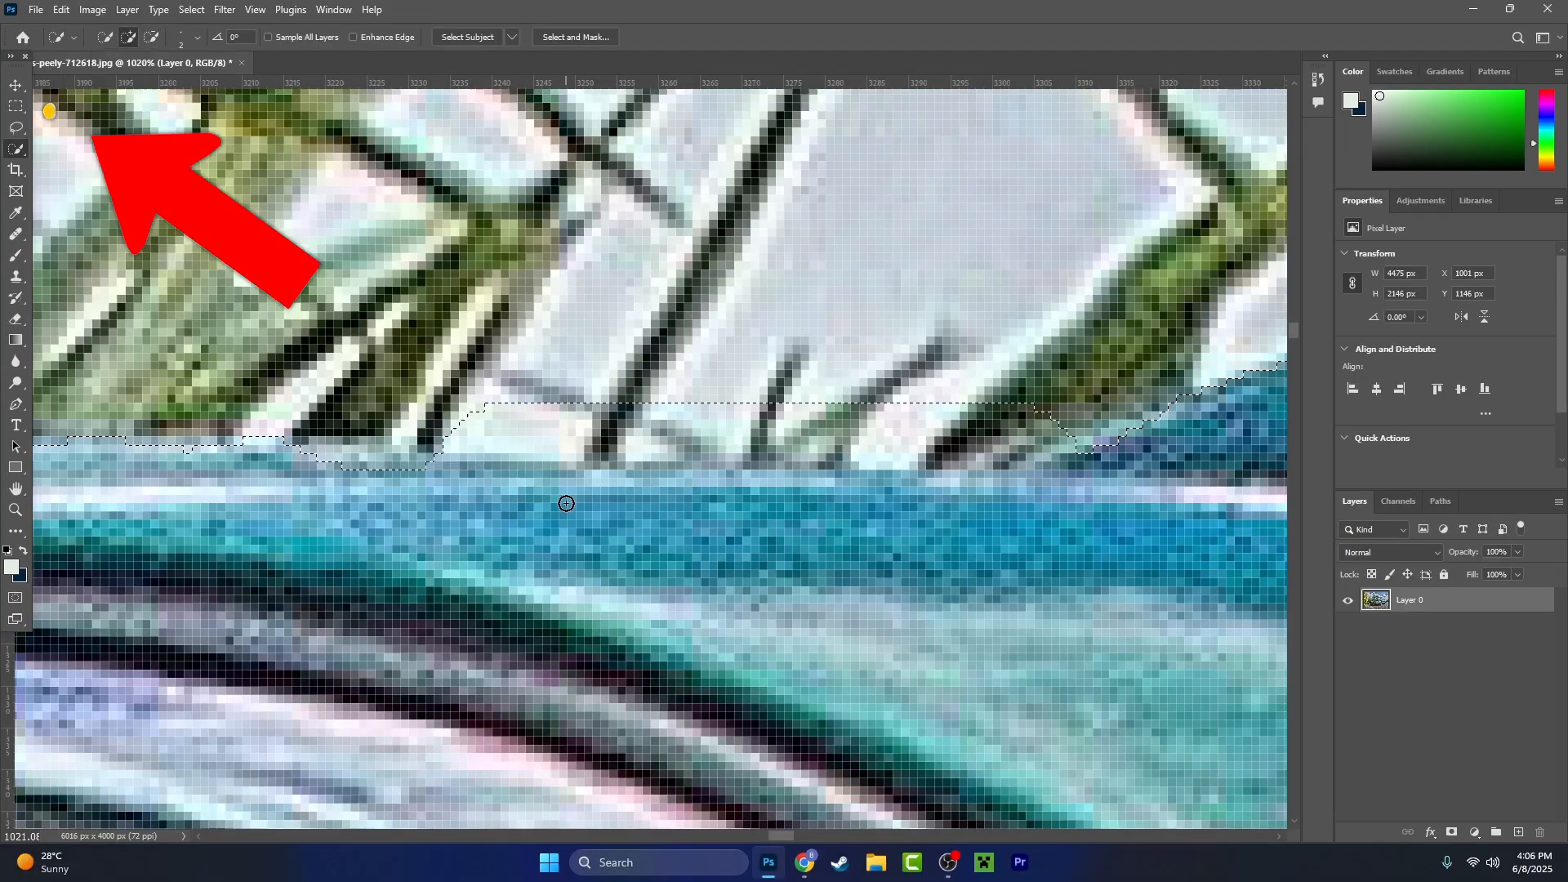
left_click_drag(1153, 391, 738, 441)
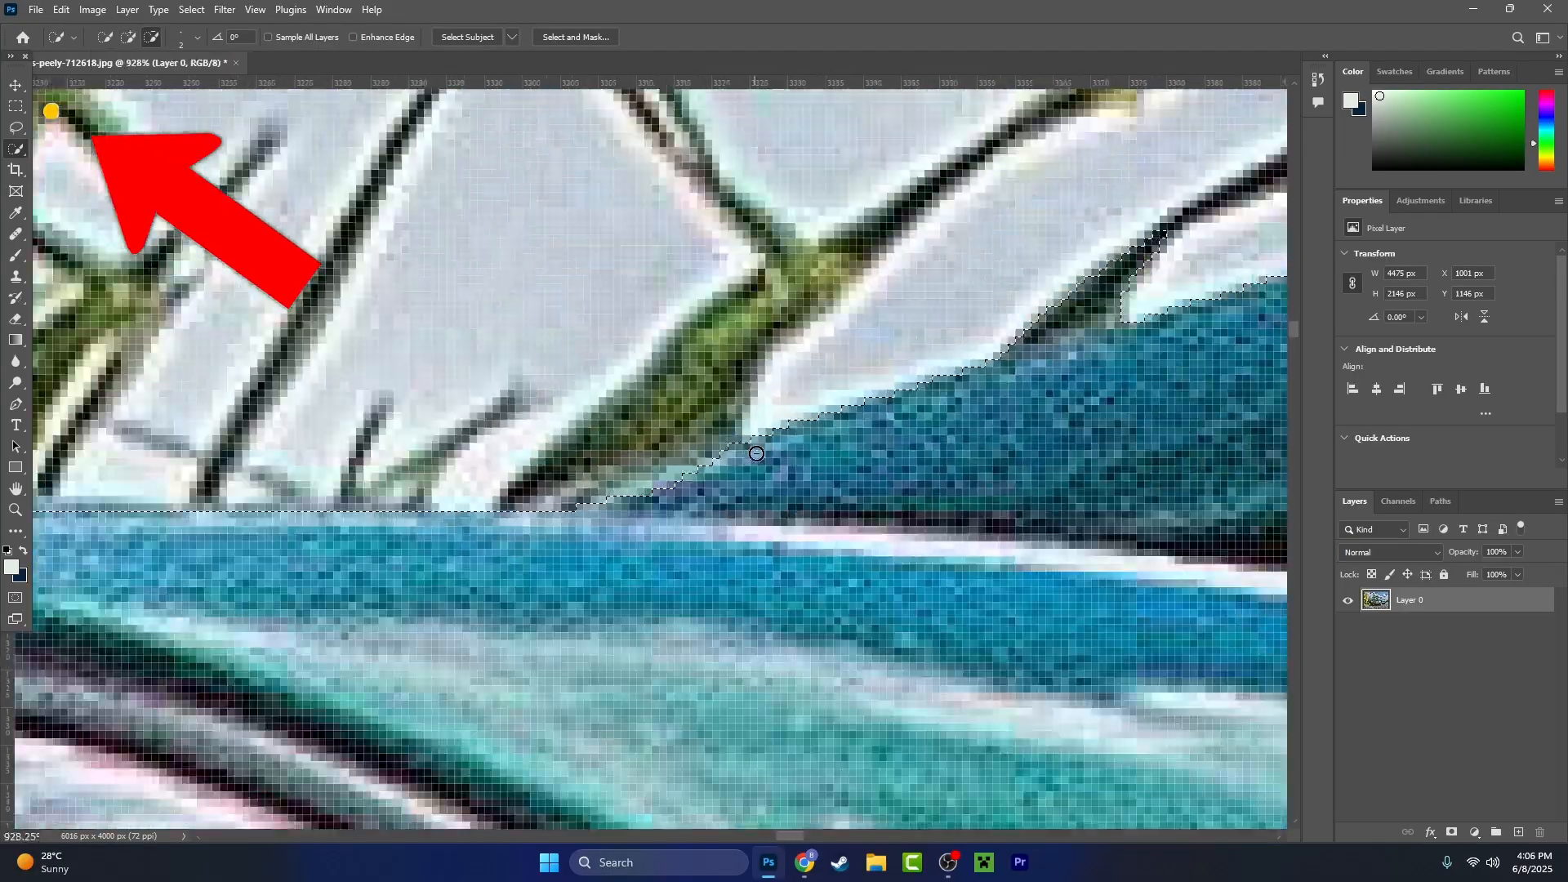
scroll(719, 433, "up", 3)
left_click_drag(1103, 384, 774, 444)
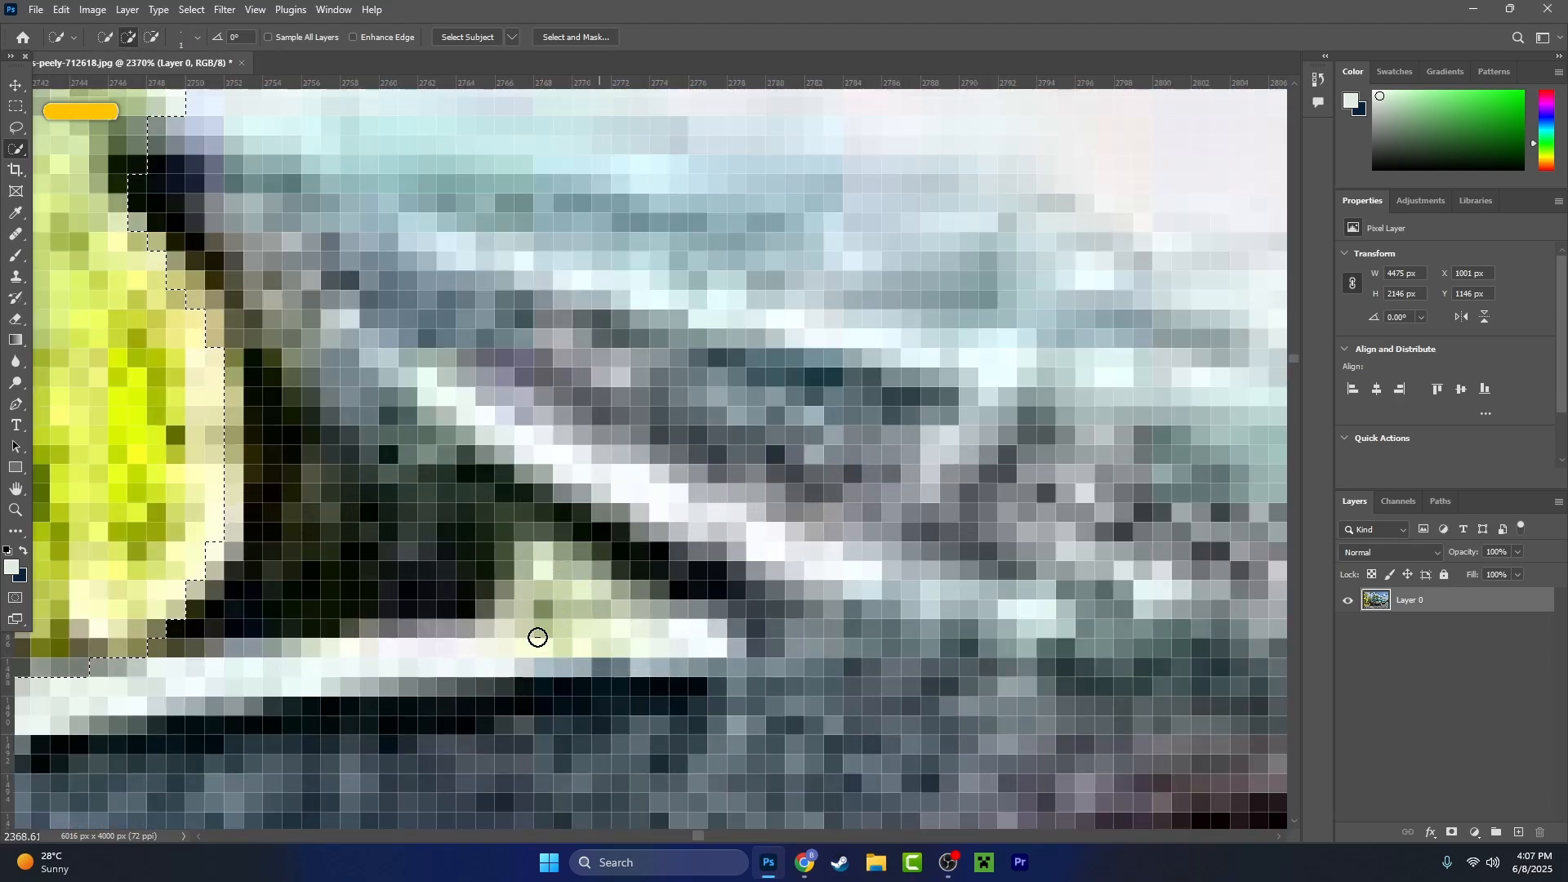
- Refine the selection around the pointed chrome trim tip, excluding the yellow-green leaves and the background beneath it
left_click(538, 638, "alt")
scroll(538, 638, "down", 1)
left_click_drag(538, 638, 796, 732)
scroll(433, 252, "down", 1)
left_click_drag(1041, 433, 654, 700)
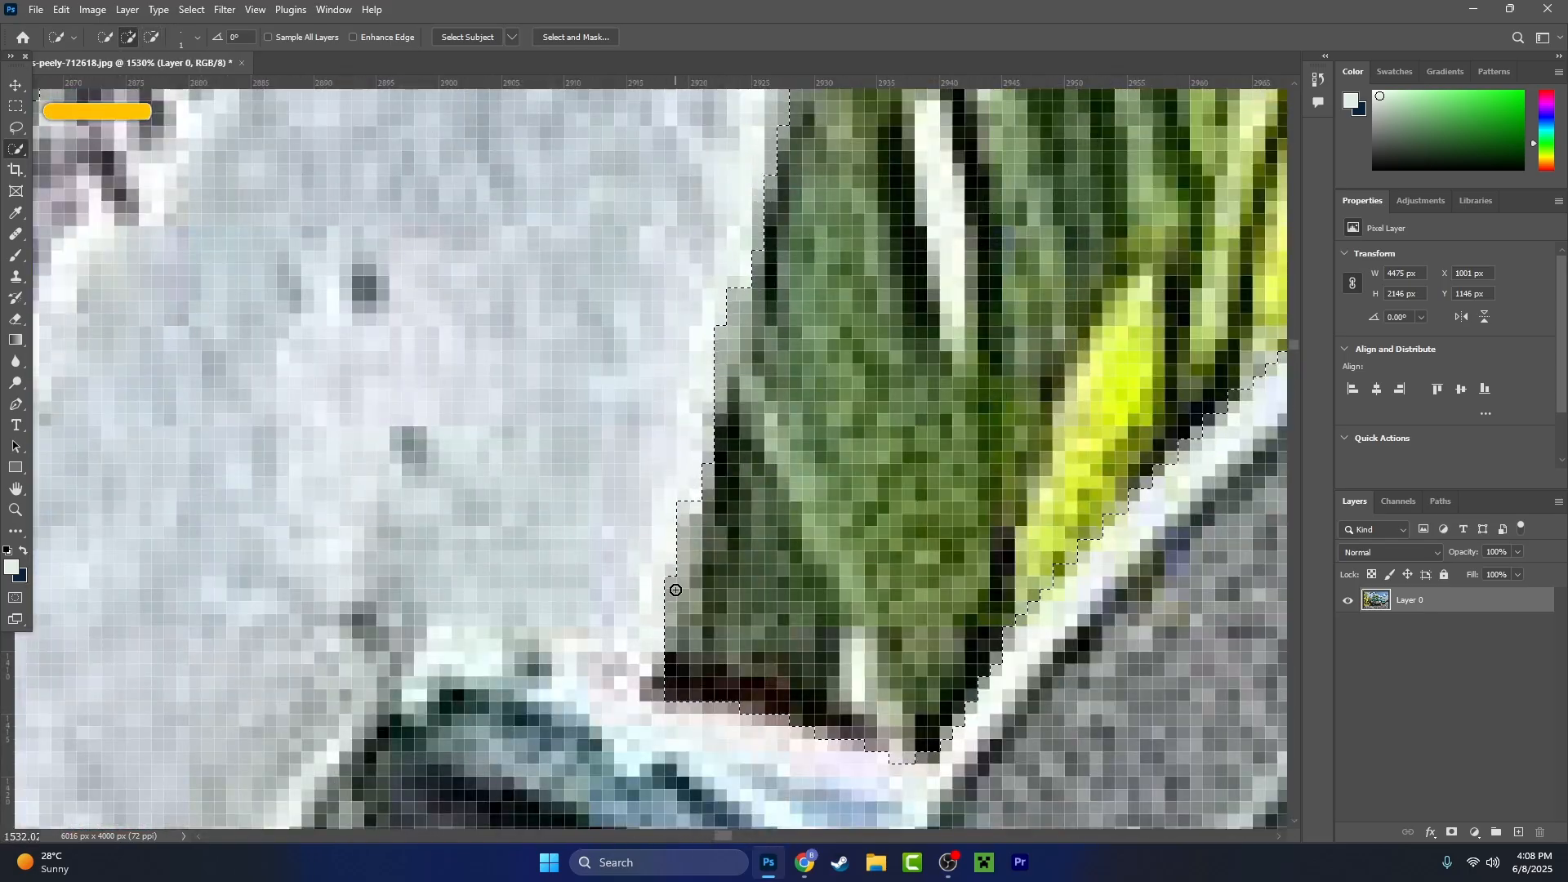
left_click_drag(645, 270, 545, 761)
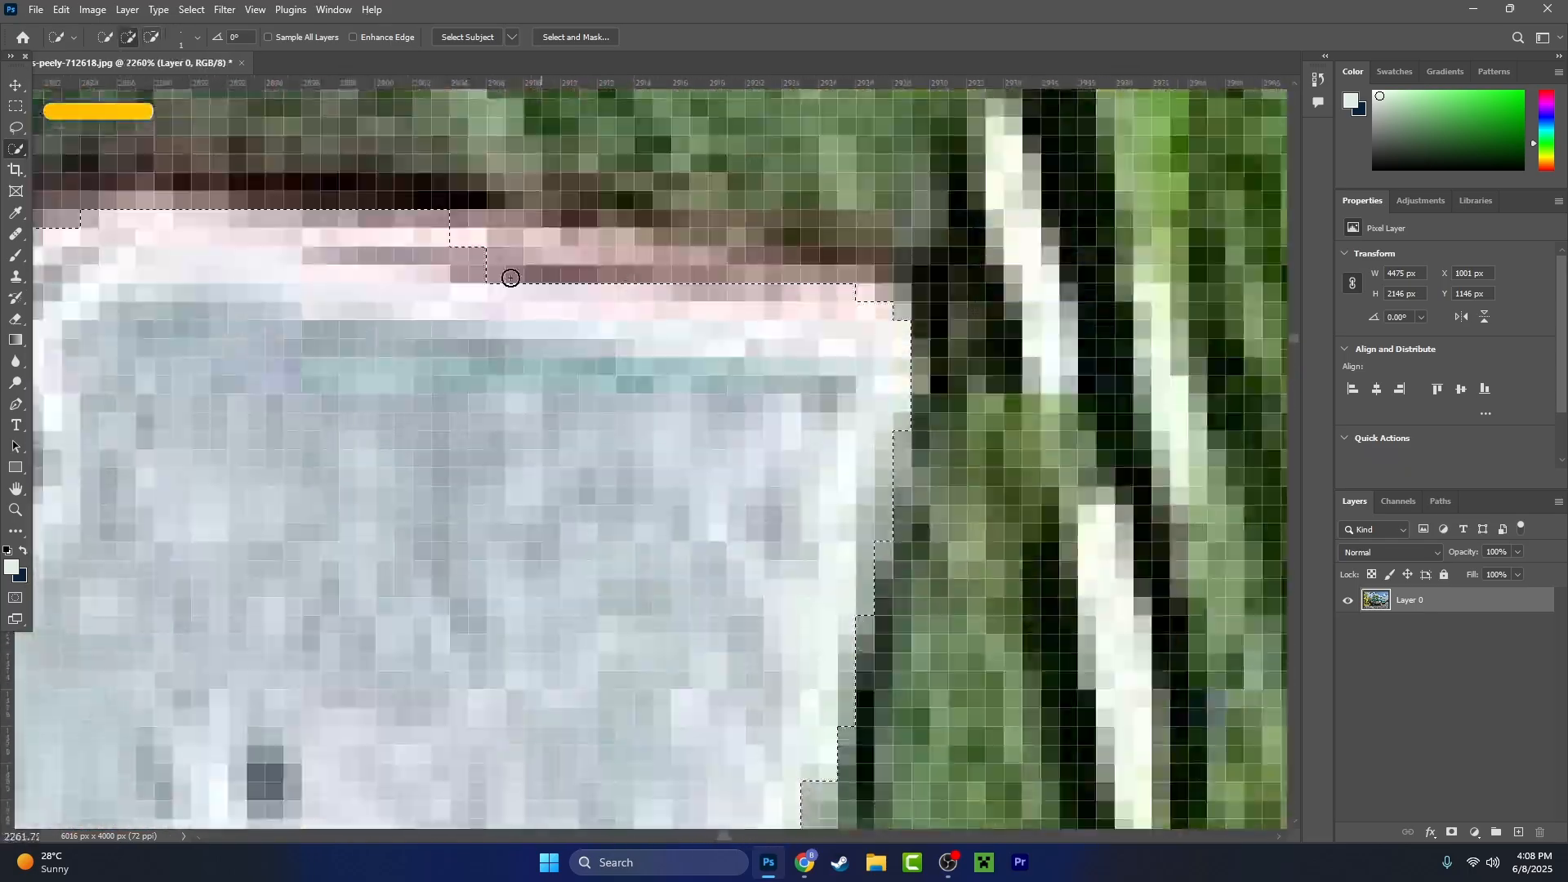
- Refine the selection edge along the pale corner with the pinkish upper rim, against the foliage behind it
scroll(651, 406, "down", 11)
left_click_drag(326, 719, 849, 343)
scroll(735, 408, "up", 11)
scroll(694, 425, "down", 17)
left_click_drag(621, 482, 867, 476)
scroll(755, 450, "up", 15)
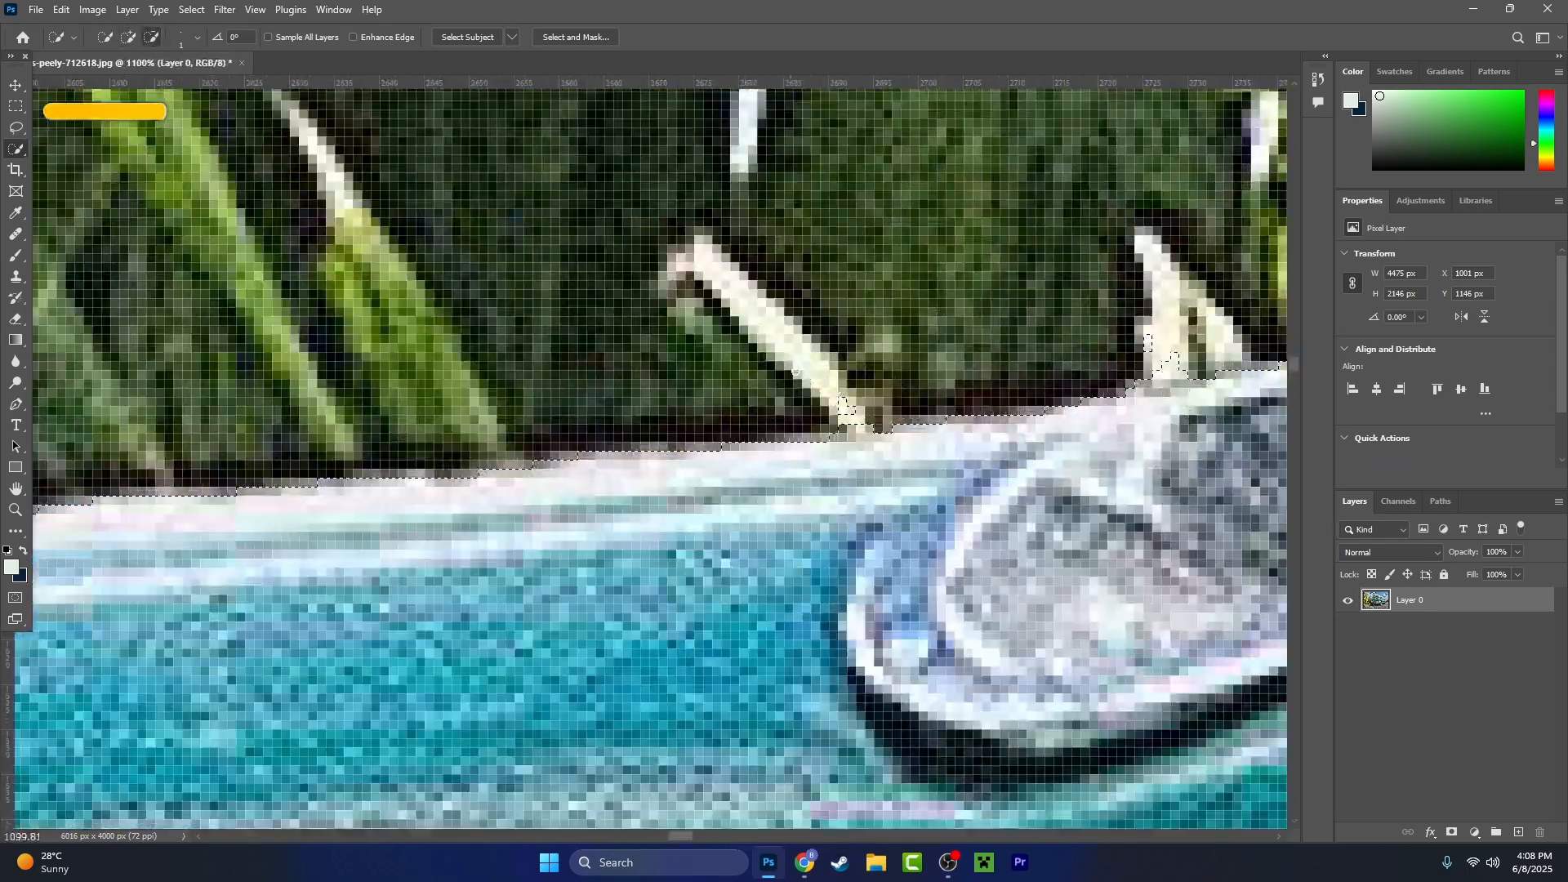
- Subtract the dark background in the gap under the chrome trim tip, keeping the white base strip and the area below selected
scroll(817, 433, "up", 5)
left_click_drag(915, 409, 523, 494)
scroll(1013, 454, "down", 19)
scroll(1144, 433, "up", 20)
scroll(843, 530, "down", 14)
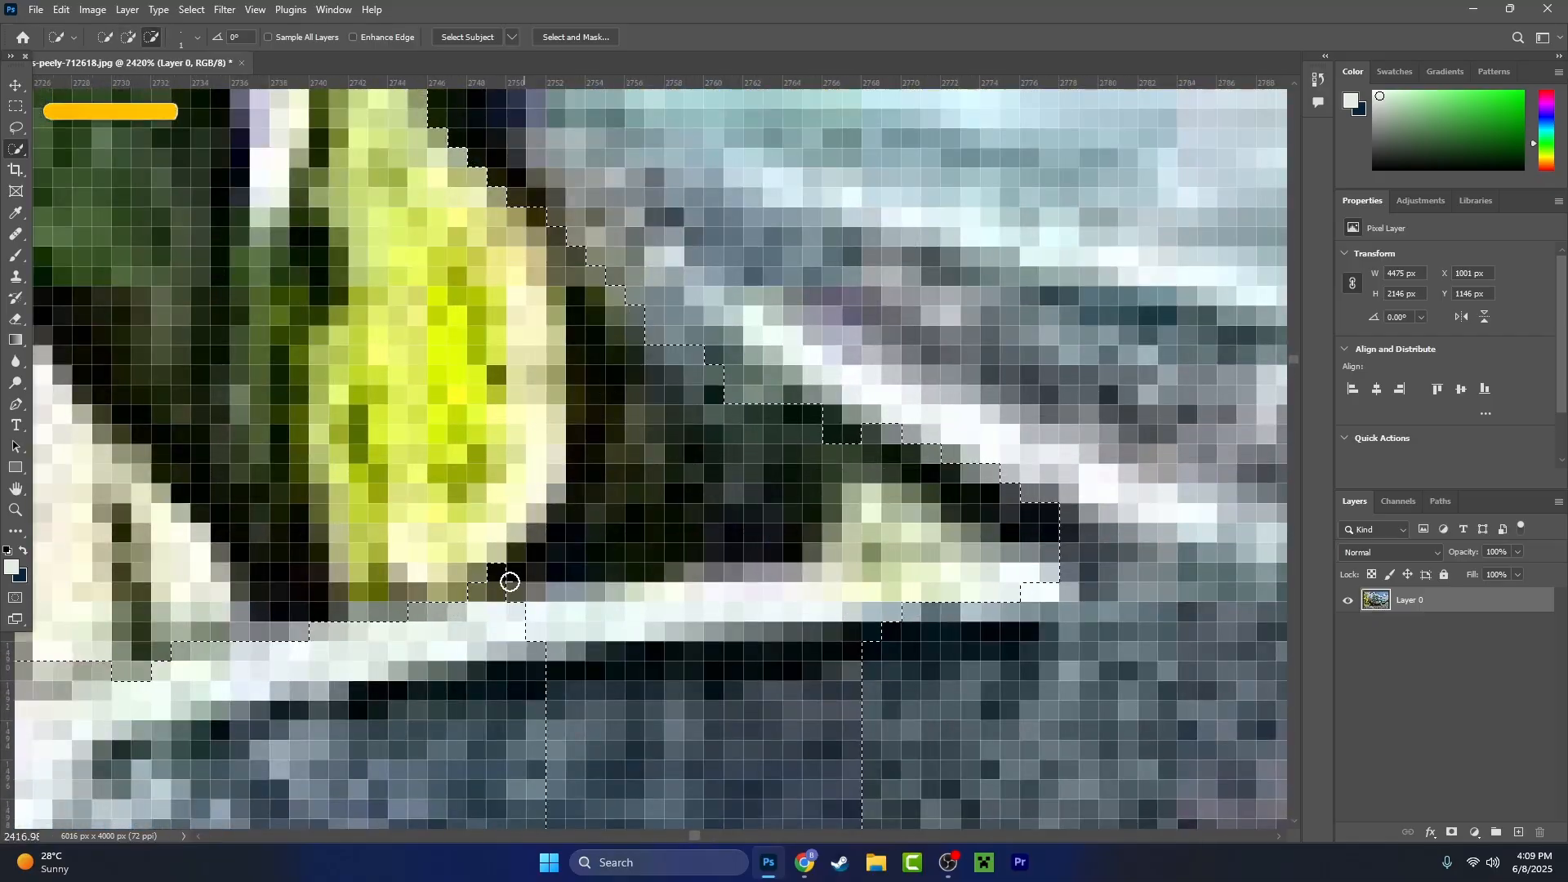
scroll(839, 543, "up", 13)
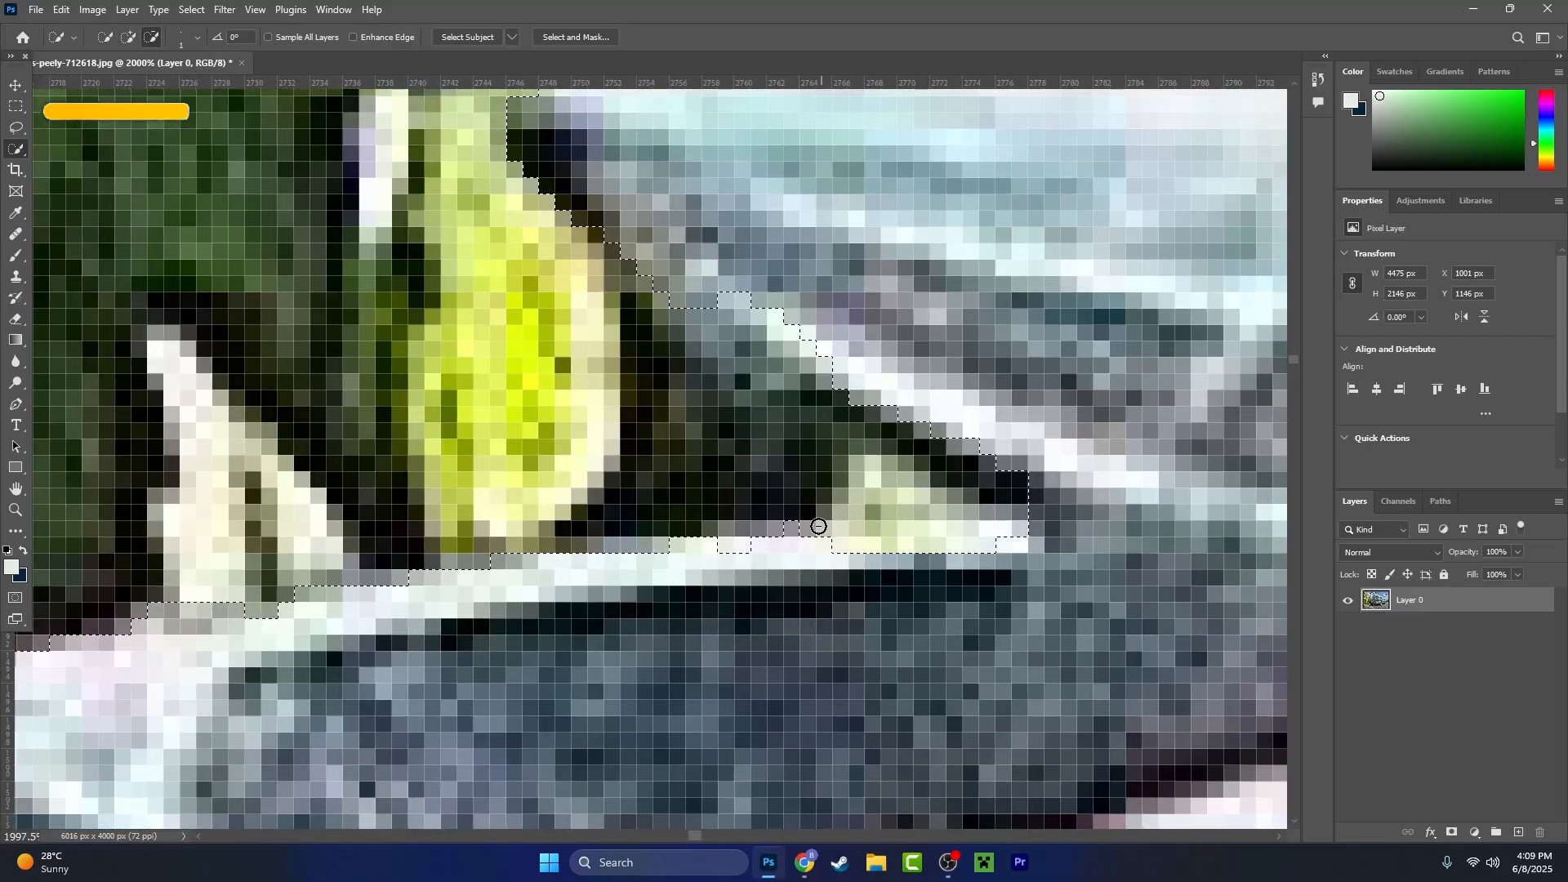
scroll(805, 429, "down", 10)
- Subtract the white stem and foliage remnants along the hood's upper edge so the selection follows the pale rim
scroll(490, 588, "up", 7)
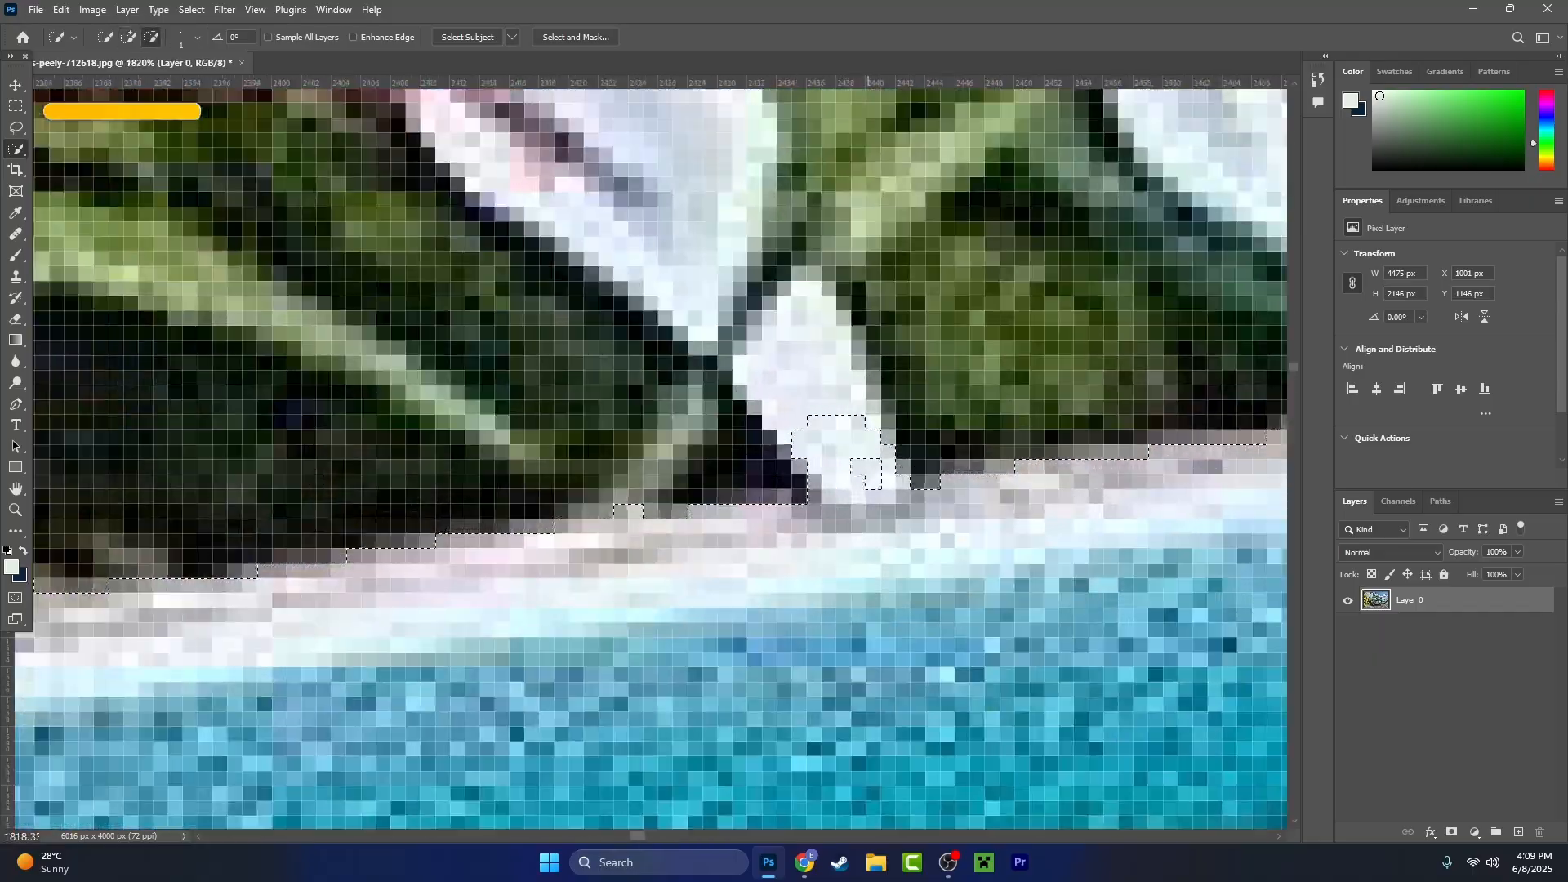
scroll(474, 621, "down", 5)
scroll(735, 457, "up", 7)
scroll(768, 482, "down", 7)
scroll(448, 536, "up", 6)
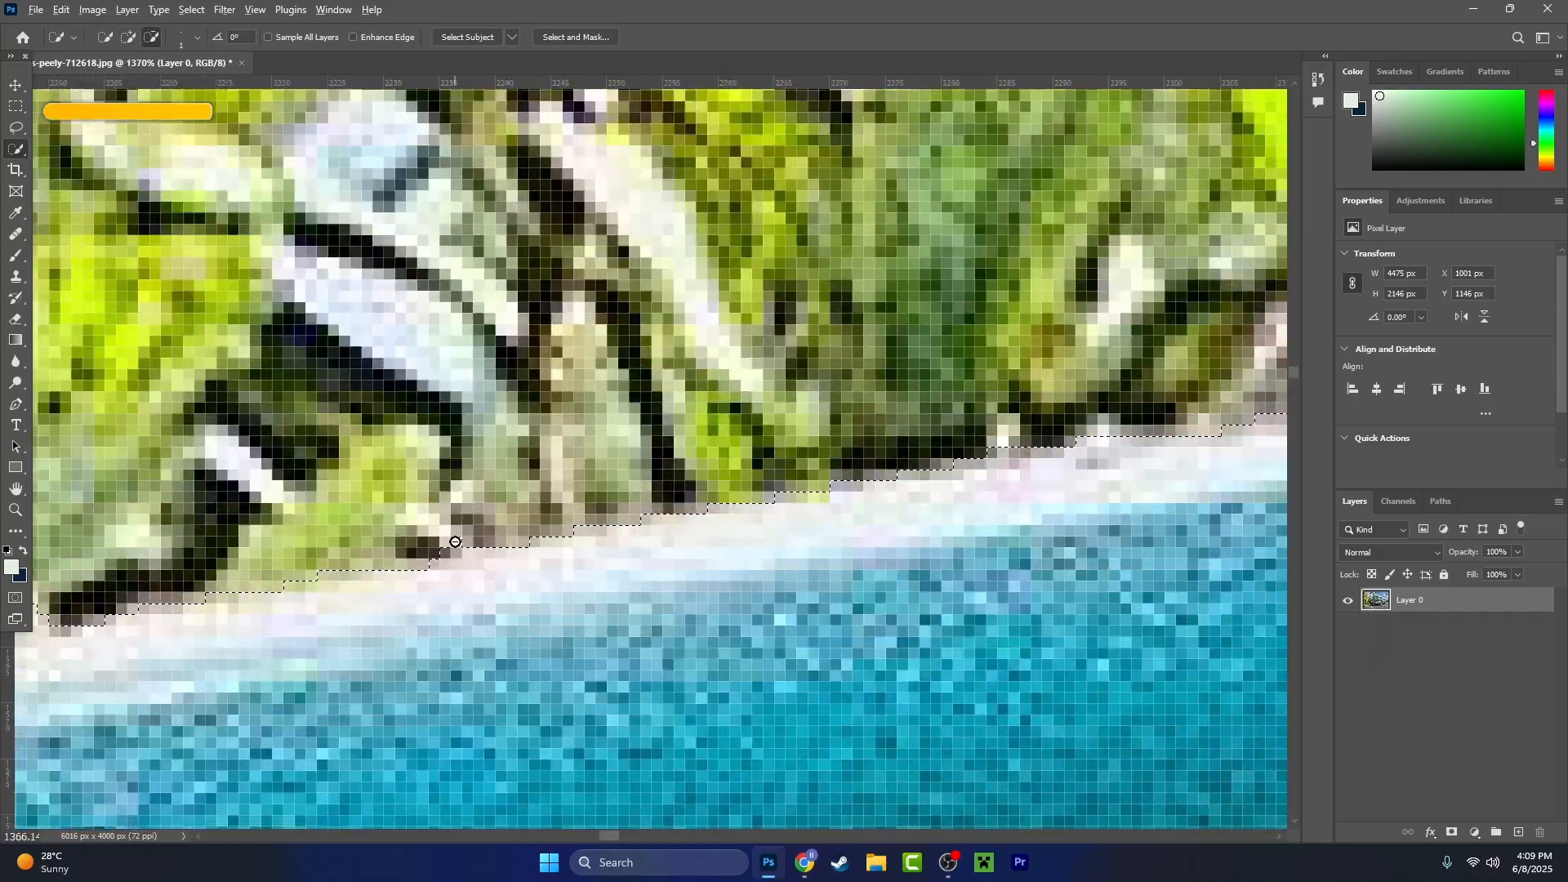
scroll(735, 490, "down", 8)
scroll(767, 476, "up", 4)
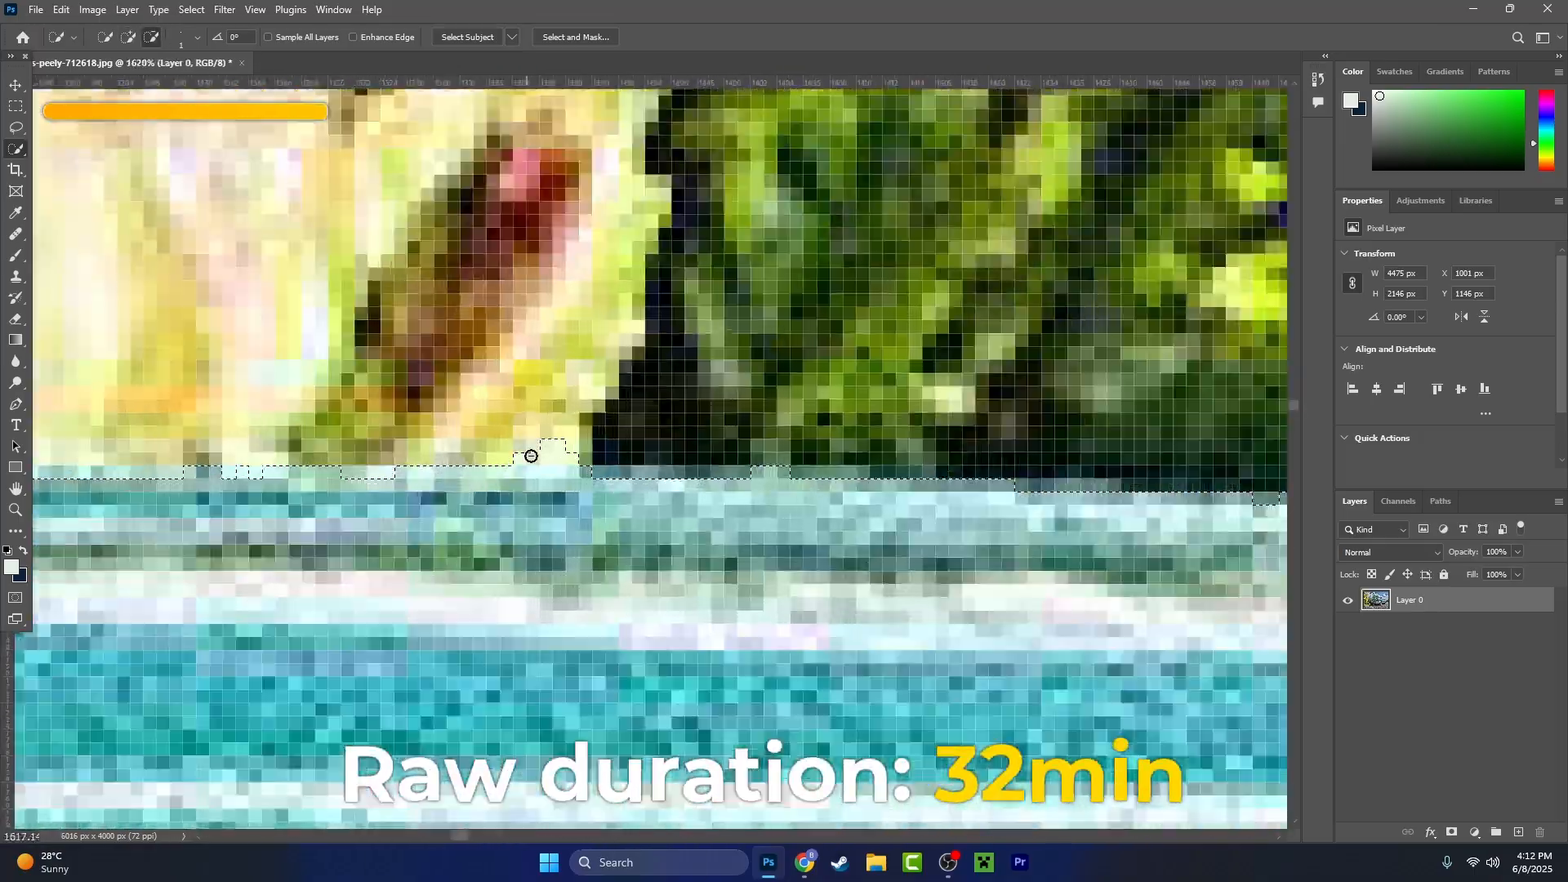
- Refine the selection edge along the front of the hood and over the top of the headlight against the foliage
scroll(531, 456, "down", 3)
left_click_drag(584, 490, 875, 500)
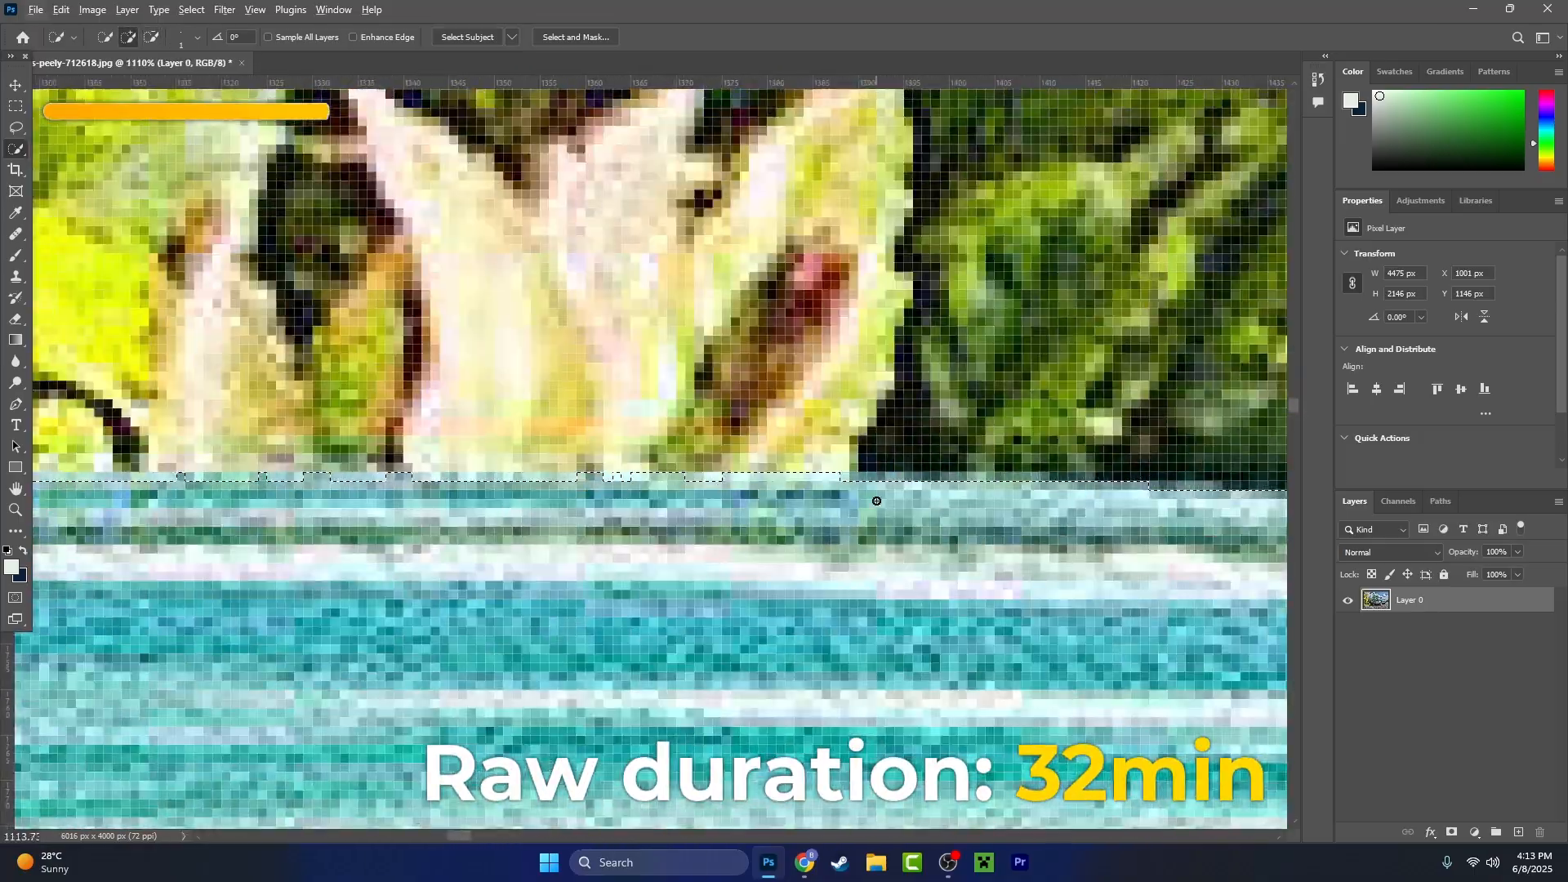
left_click_drag(126, 482, 783, 537)
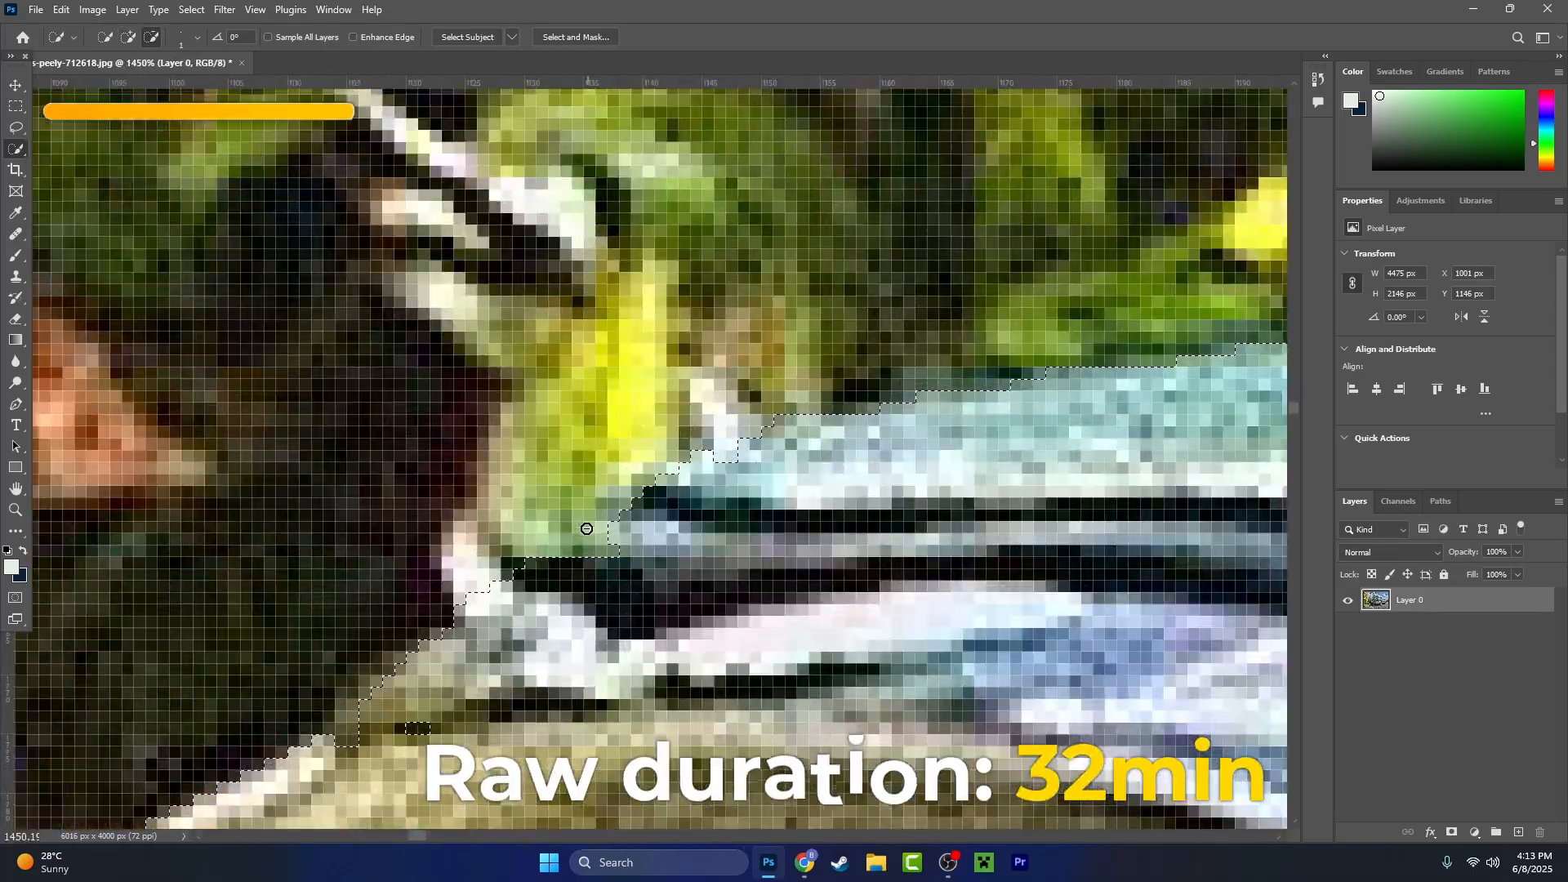
mouse_move(586, 530)
left_mouse_down()
mouse_move(654, 457)
mouse_move(863, 337)
left_mouse_up()
left_click_drag(694, 536, 642, 542)
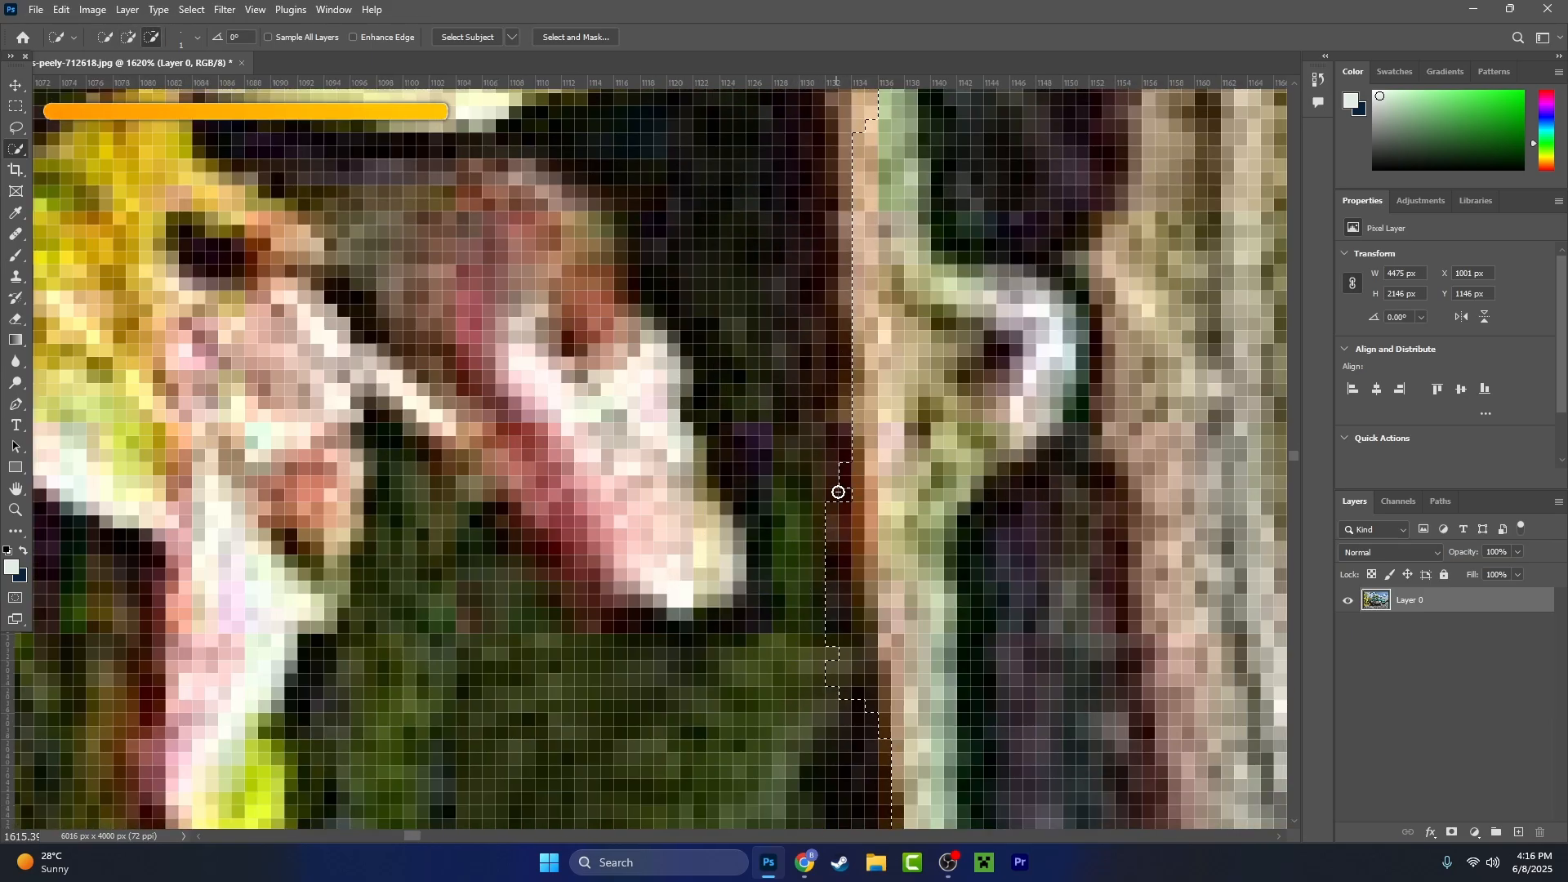
- Adjust the brush size and subtract the foliage around the headlight's outer rim and the bumper's front edge from the selection
scroll(832, 614, "up", 5)
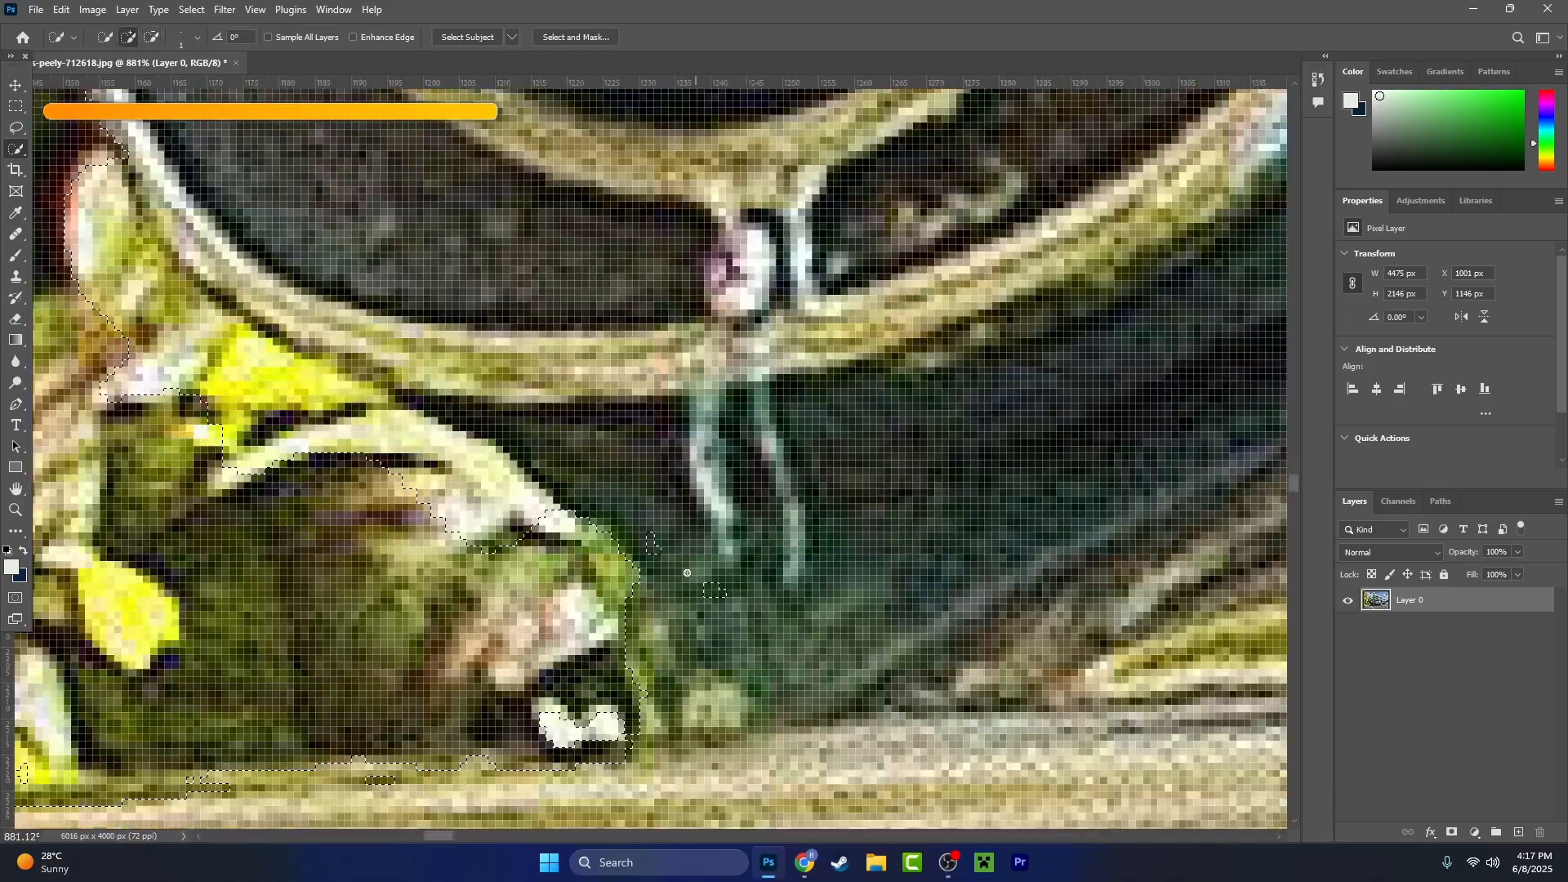
left_click_drag(687, 573, 797, 634)
left_click(197, 36)
left_click_drag(105, 84, 110, 84)
left_click(151, 37)
scroll(604, 507, "up", 4)
left_click_drag(816, 555, 389, 372)
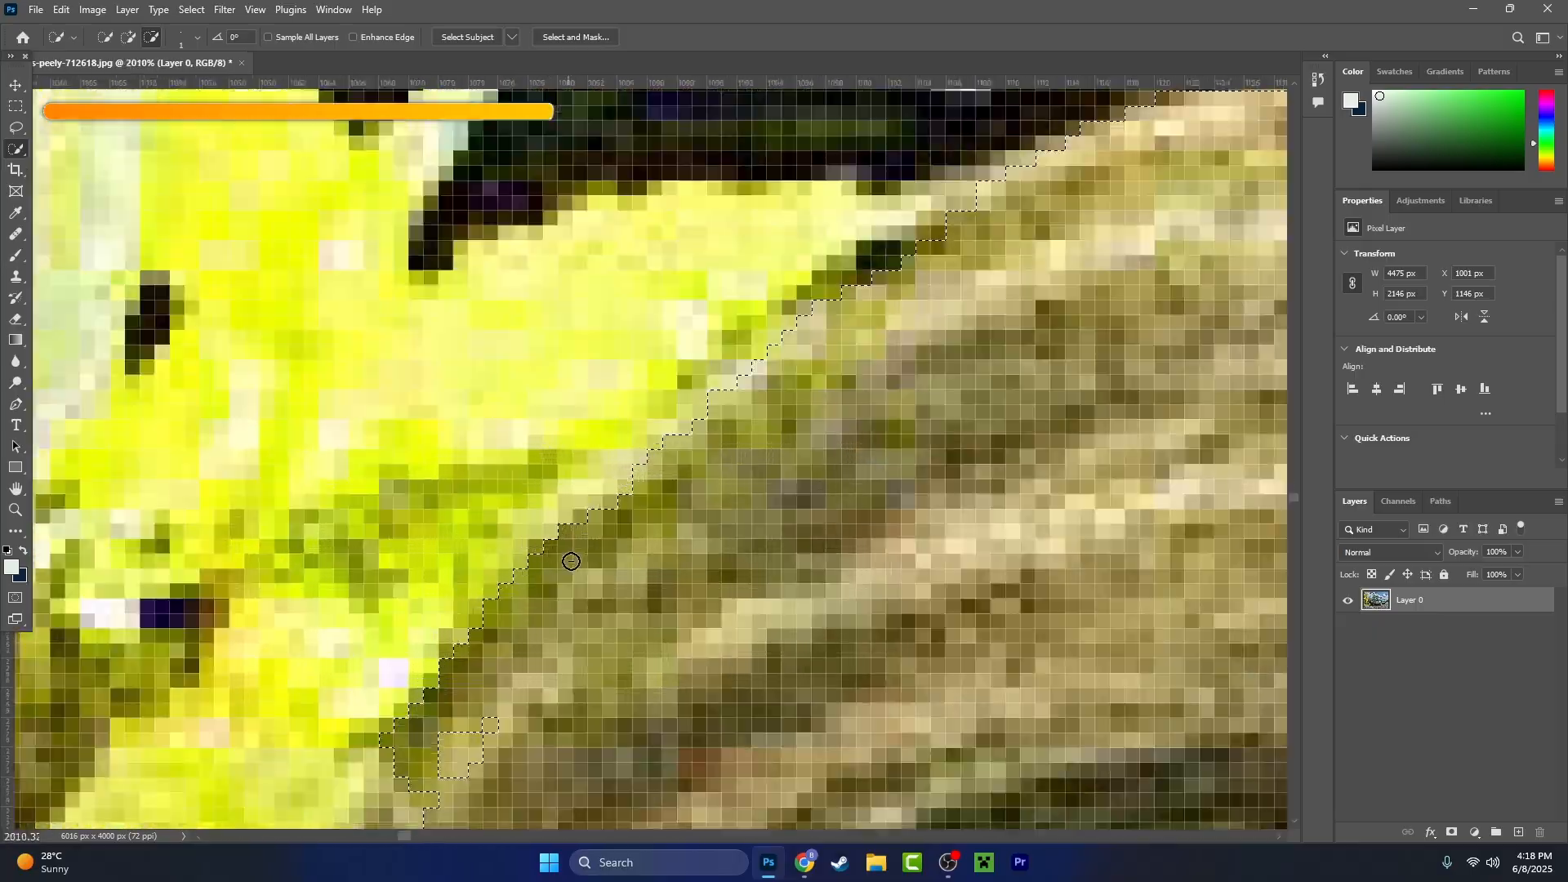
- Set the brush size to 5 and add the missing patch beside the yellow spot on the bumper's curved end to the selection
scroll(685, 594, "up", 10)
key("bracketright")
key("bracketright")
key("bracketright")
key("bracketright")
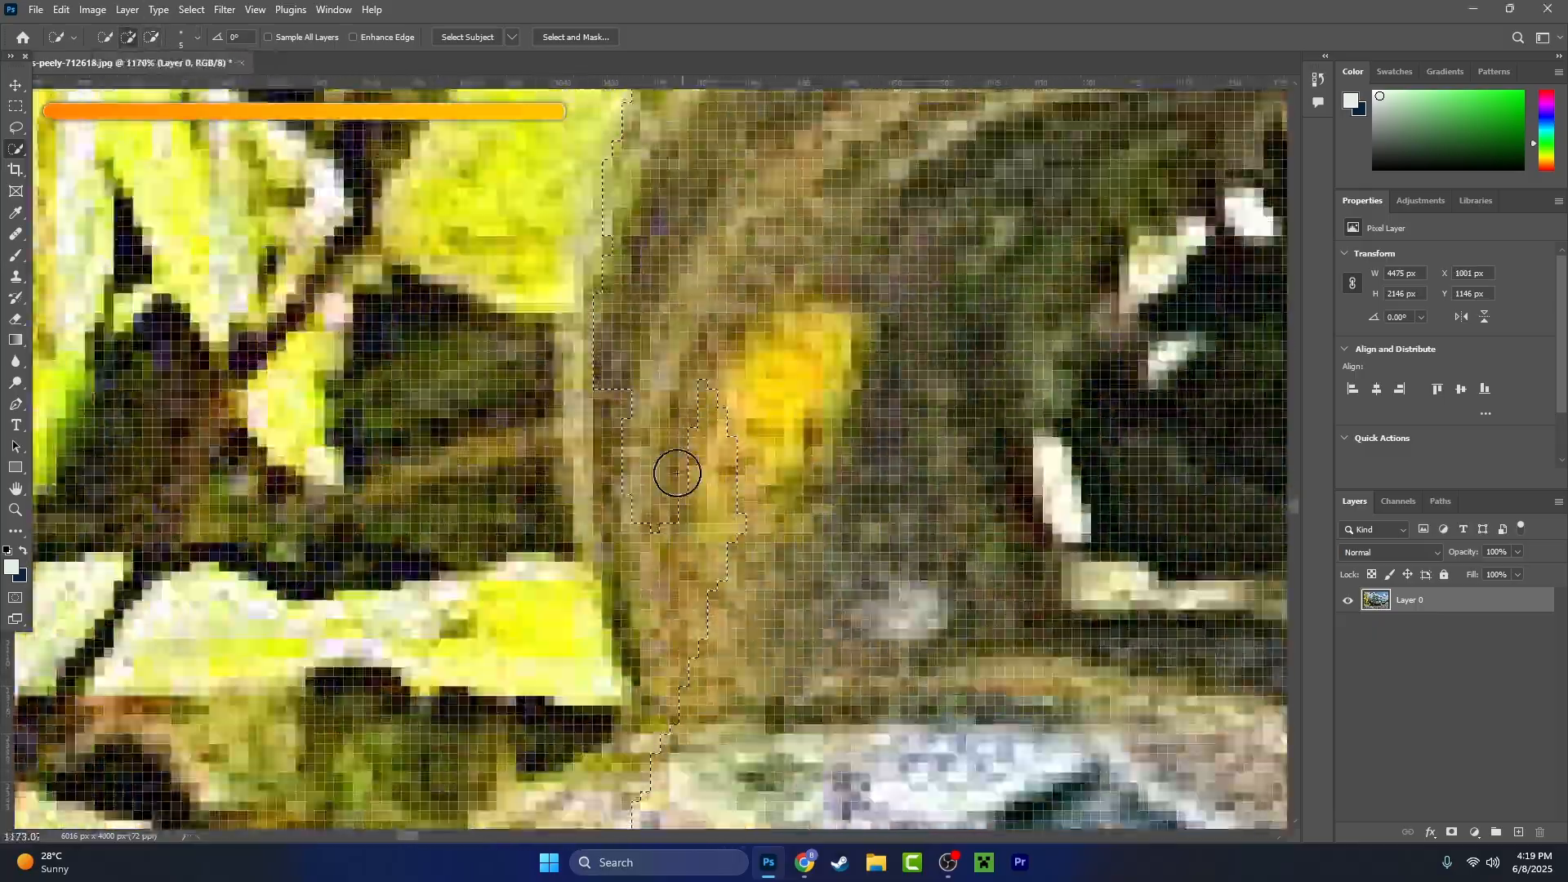
left_click_drag(676, 473, 624, 343)
scroll(725, 560, "down", 6)
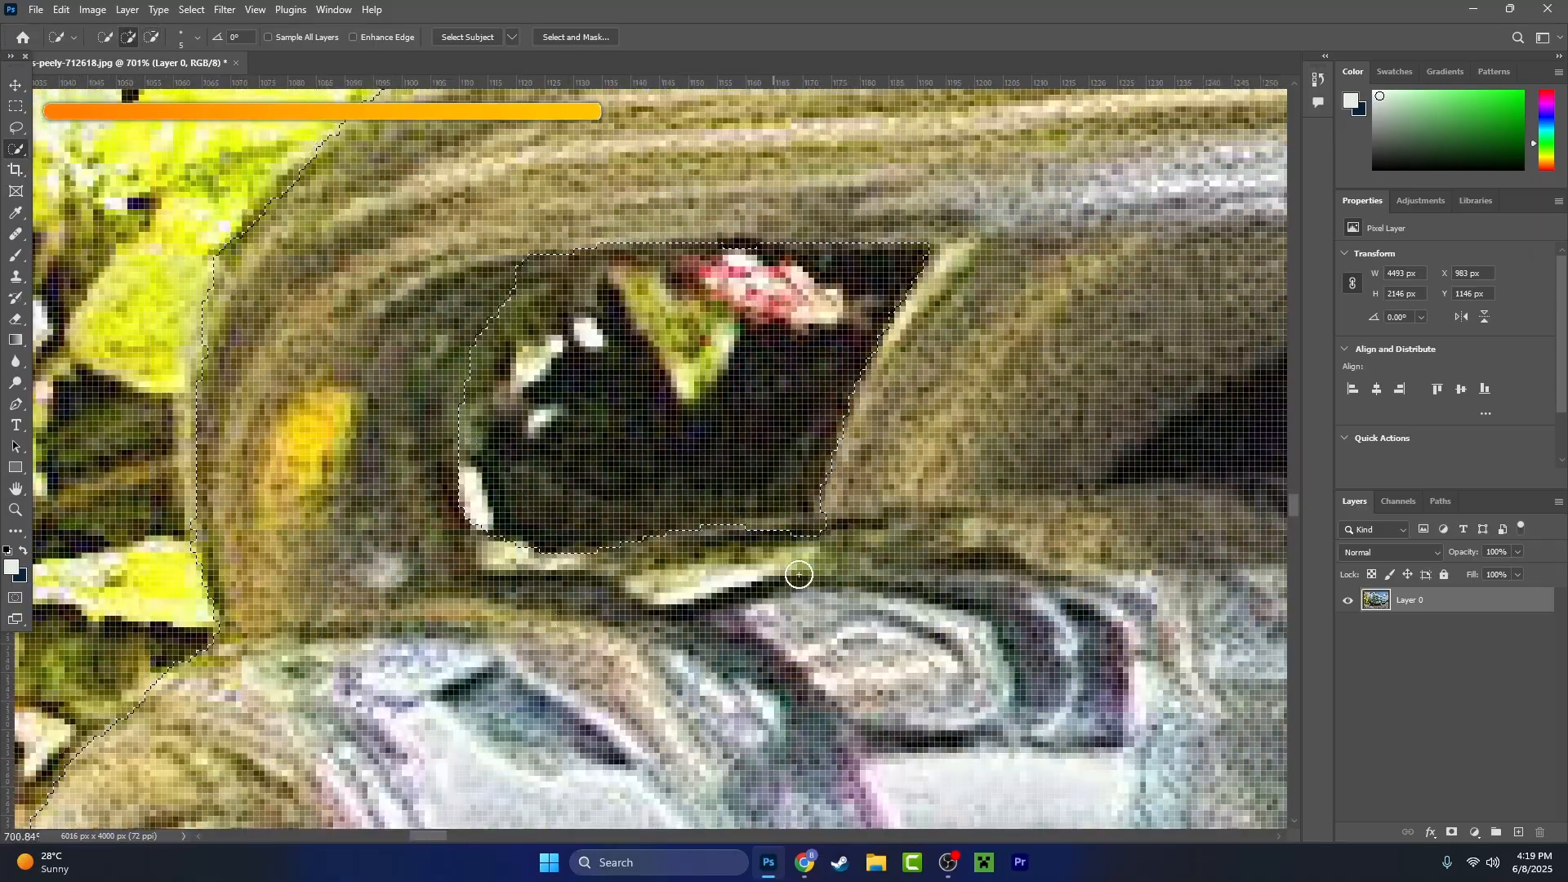
- Set the brush size to 1 and refine the selection at the lower inner corner of the dark opening in the bumper
scroll(746, 219, "up", 5)
left_click(197, 37)
left_click_drag(111, 84, 106, 84)
left_click_drag(545, 255, 704, 255)
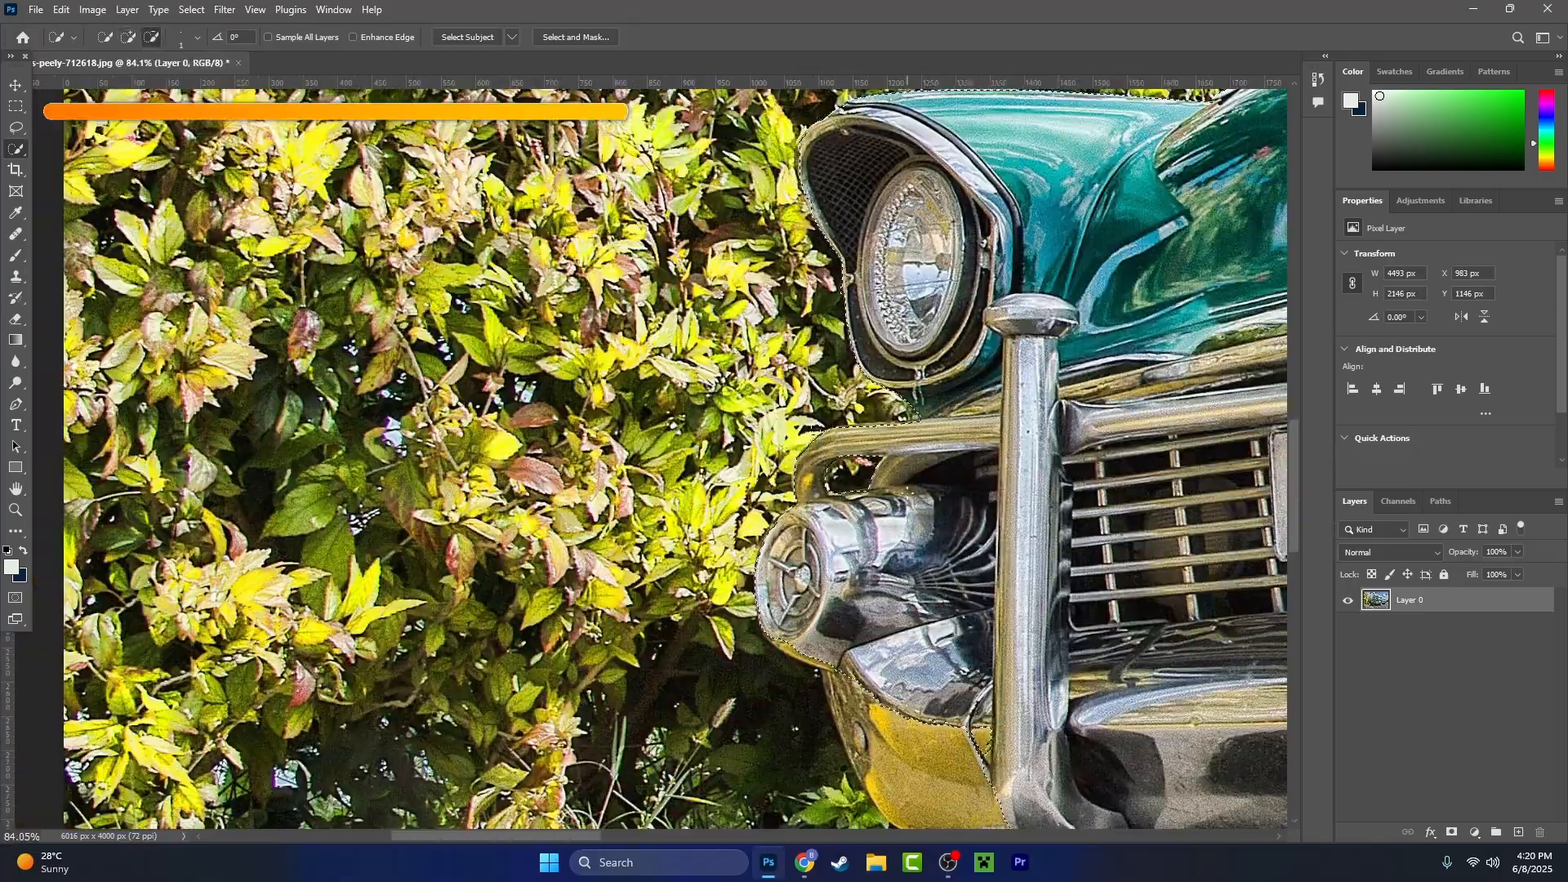
left_click_drag(909, 491, 683, 241)
- Set the brush size to 5 and refine the selection along the bumper end's yellow lower edge against the dark foliage
left_click(128, 38)
left_click(197, 38)
left_click_drag(106, 84, 111, 84)
scroll(618, 458, "up", 10)
left_click_drag(621, 490, 511, 327)
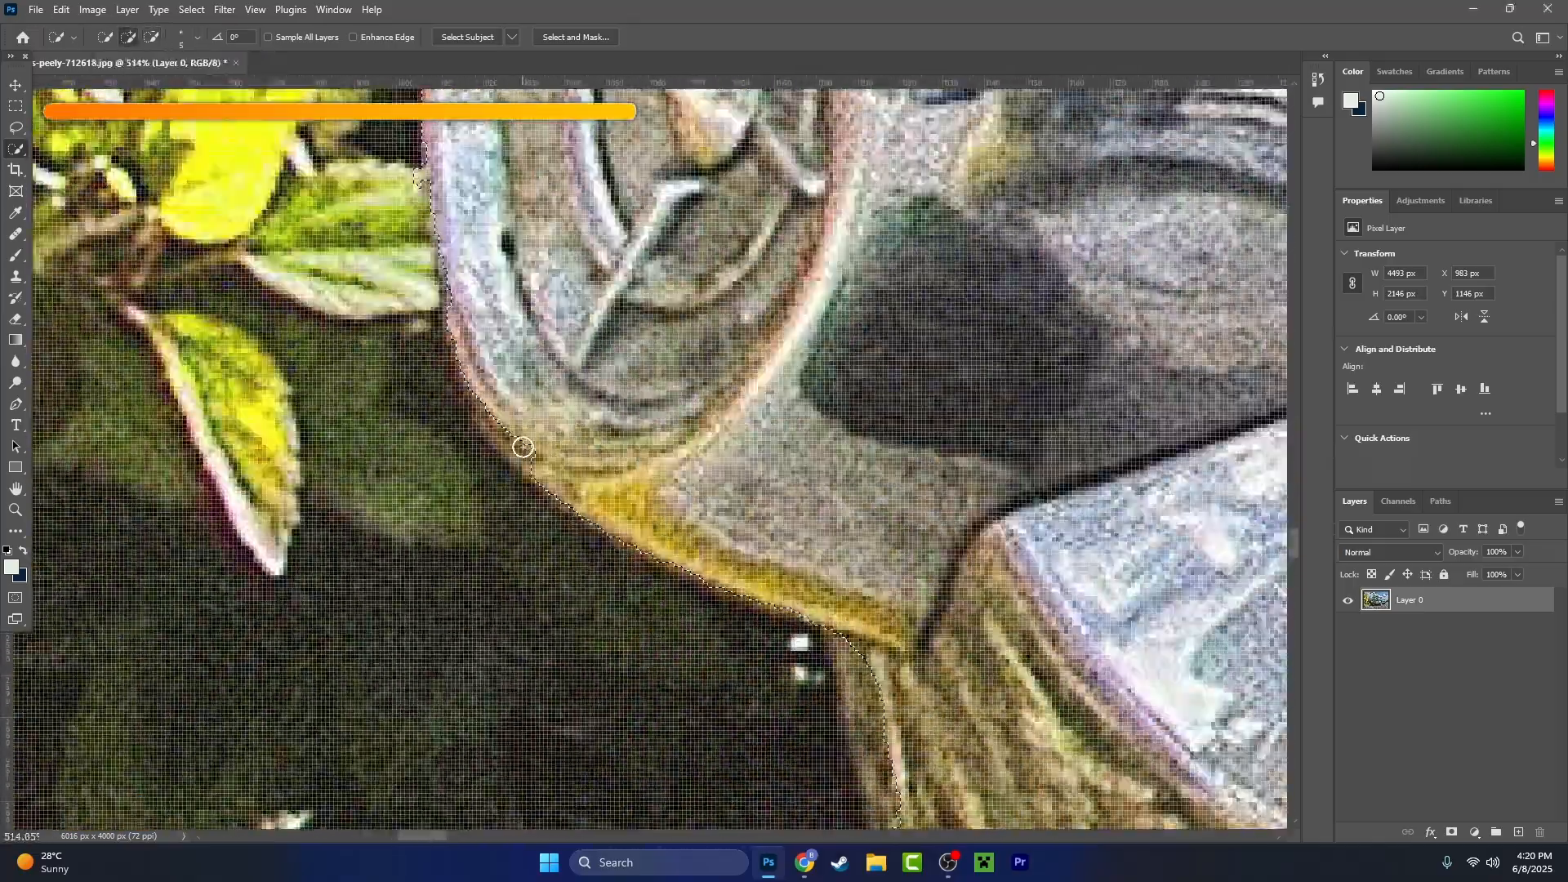
scroll(588, 575, "up", 4)
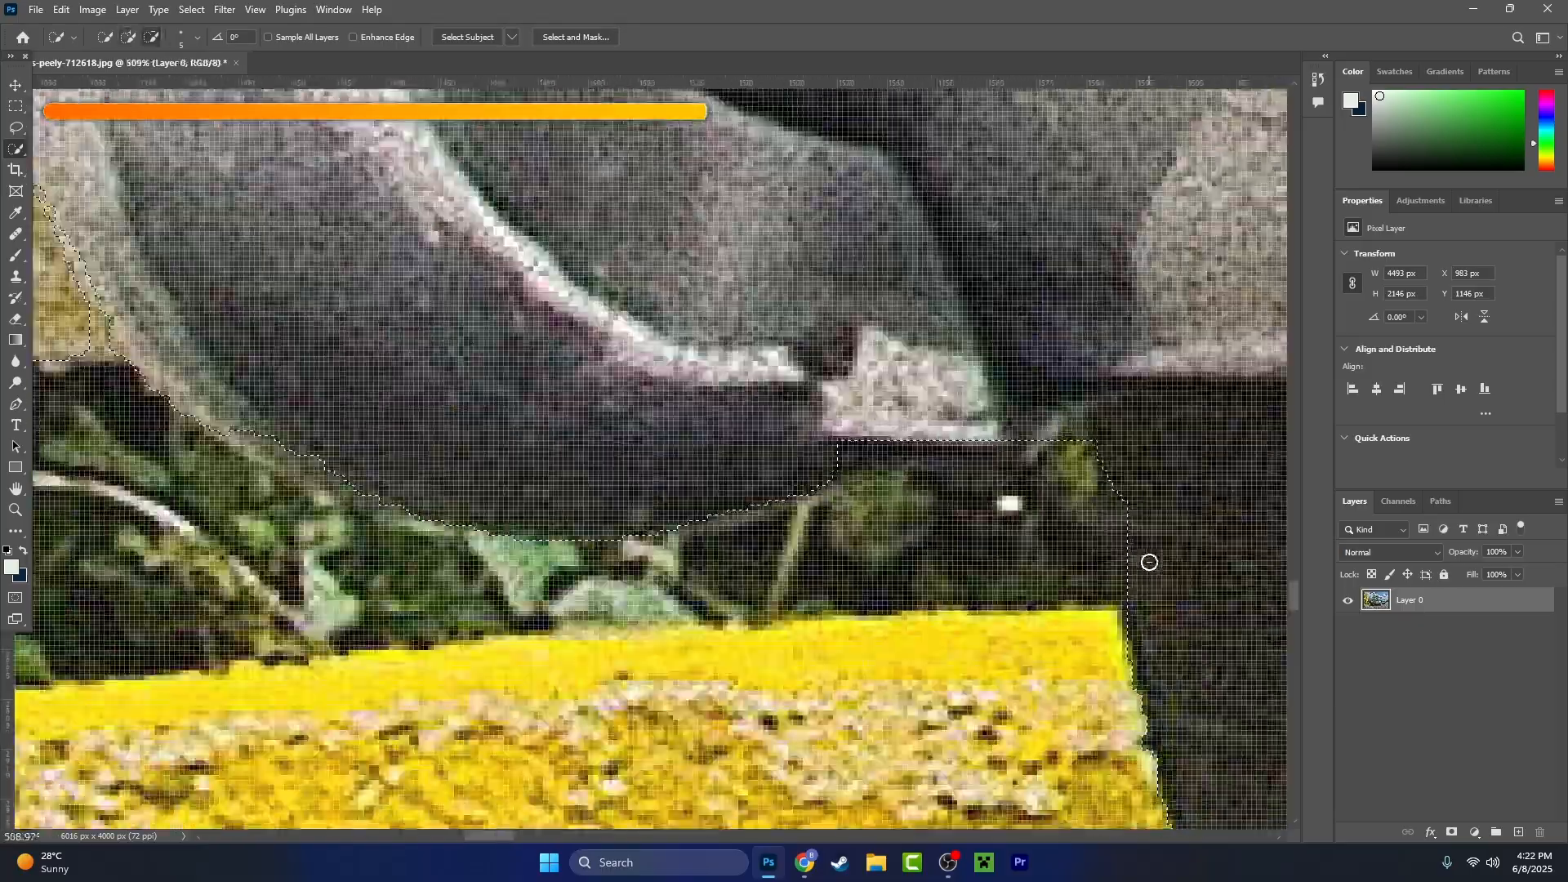
- Refine the selection along the car's underside, from beside the yellow plate to the pale strip leading to the front tyre
scroll(1149, 562, "up", 1)
left_click_drag(1121, 809, 798, 429)
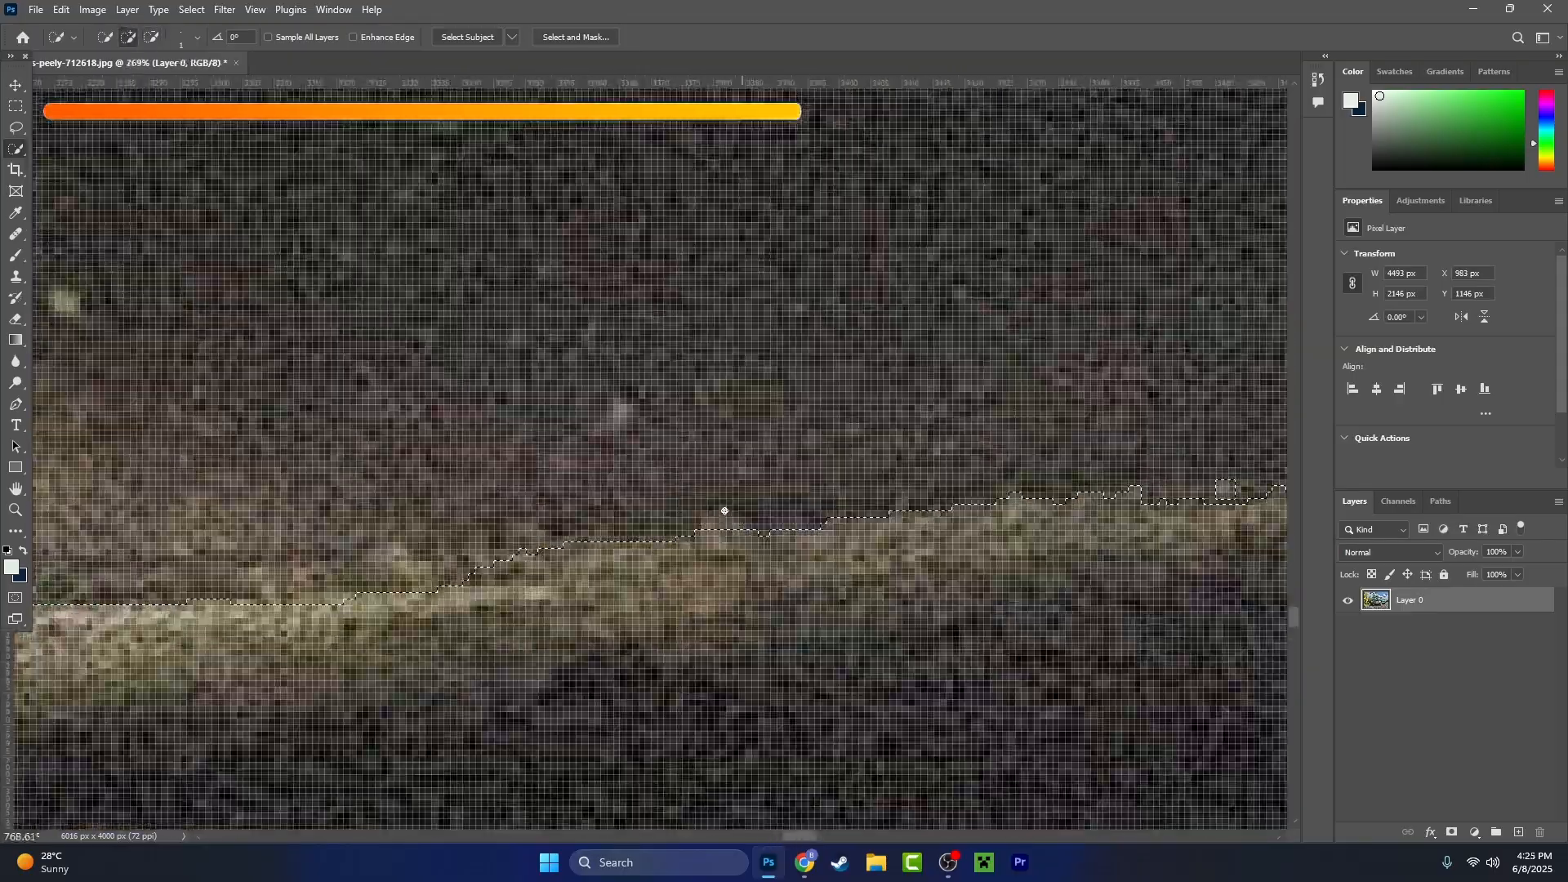
scroll(724, 511, "down", 3)
scroll(855, 516, "up", 3)
left_click_drag(855, 516, 946, 460)
scroll(946, 484, "down", 3)
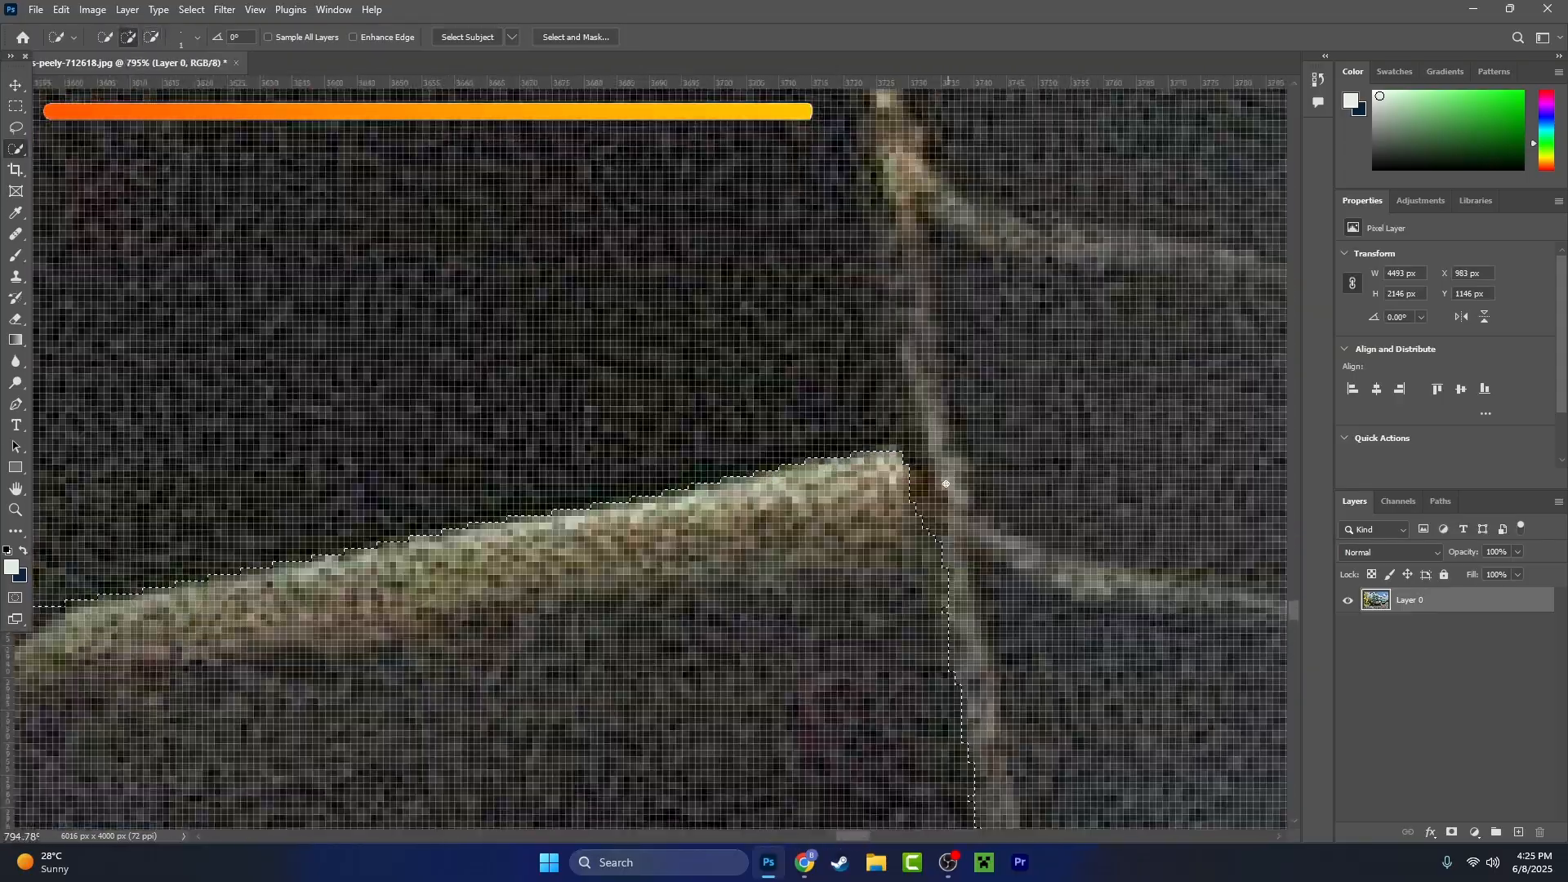
- Refine the selection from the corner of the pale underside strip down the inner side of the front tyre
scroll(946, 484, "down", 4)
scroll(866, 670, "up", 4)
scroll(665, 504, "down", 3)
scroll(640, 599, "up", 3)
scroll(641, 599, "down", 3)
scroll(688, 522, "up", 3)
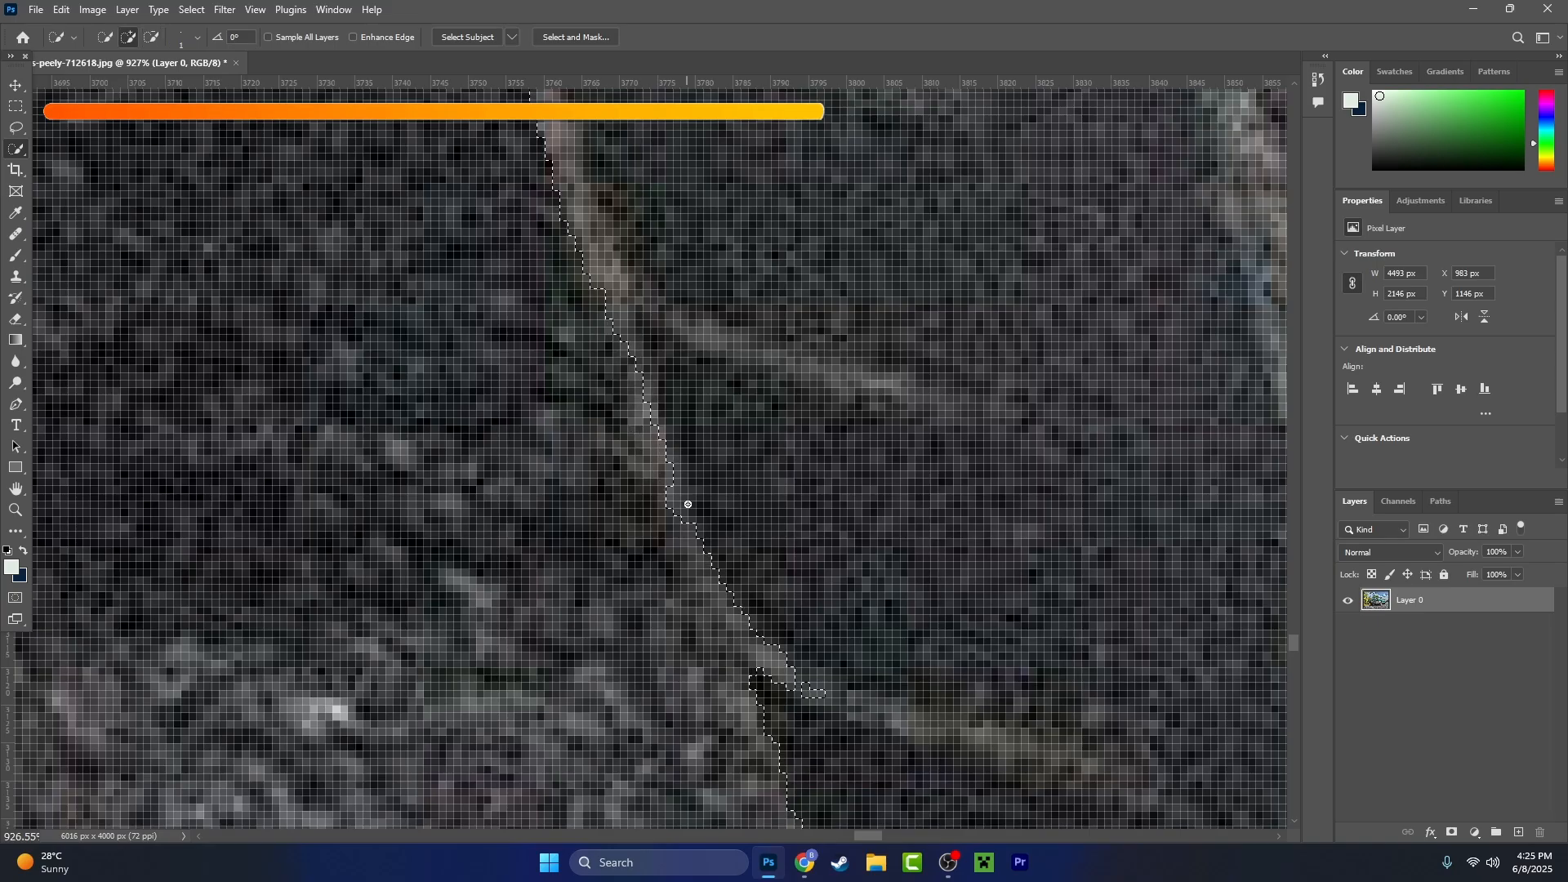
scroll(688, 504, "down", 3)
scroll(658, 339, "up", 5)
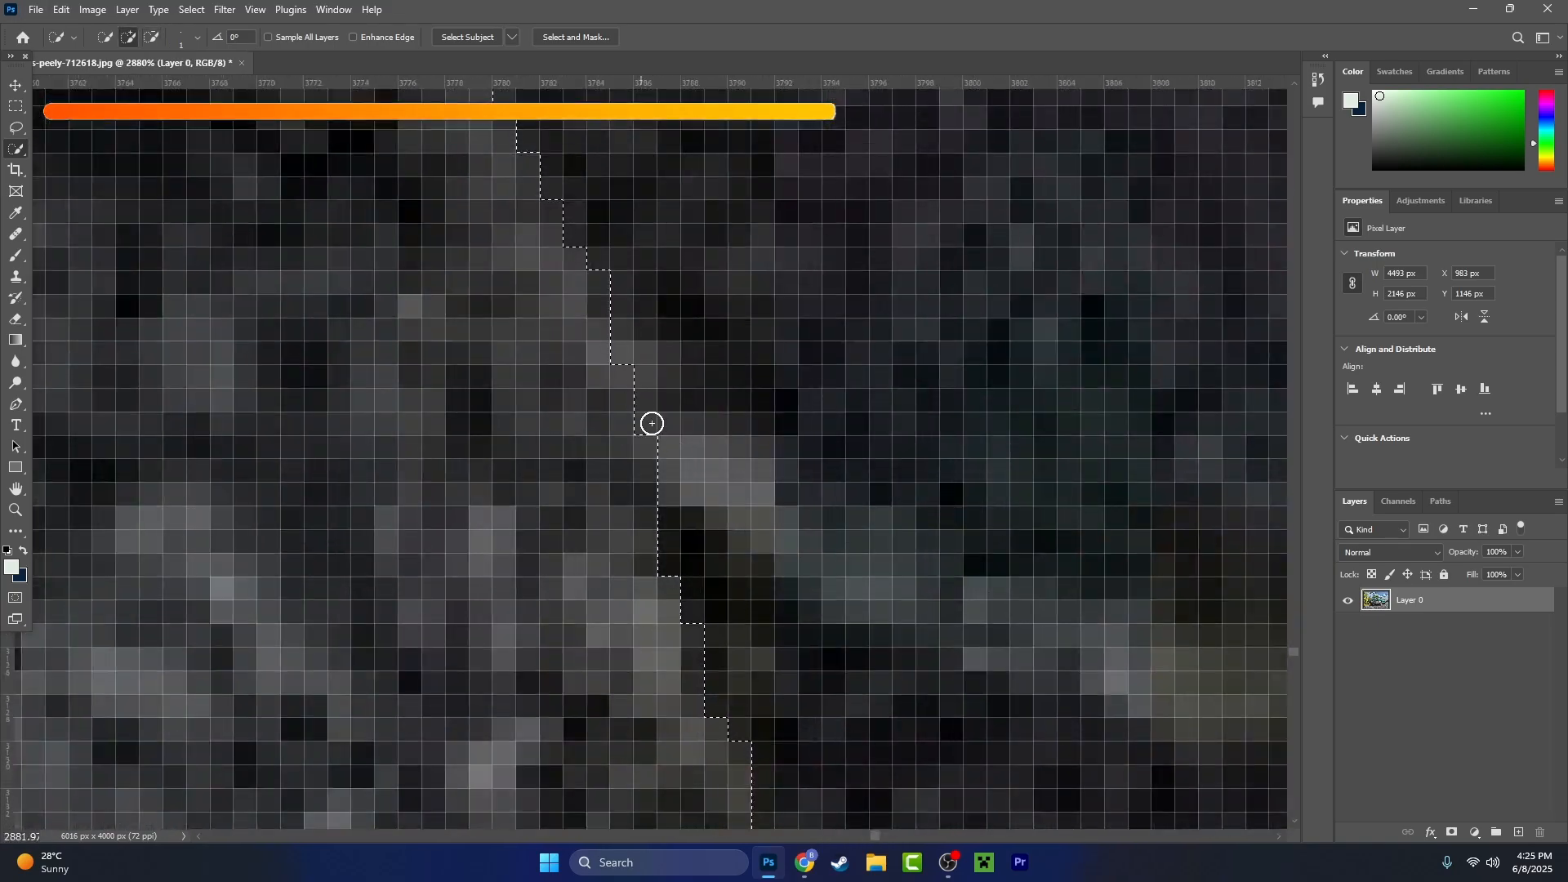
- Refine the selection around the front tyre's lower inner curve and onto the flat bottom edge
scroll(652, 420, "down", 5)
scroll(683, 553, "up", 3)
scroll(683, 553, "down", 4)
scroll(820, 660, "up", 4)
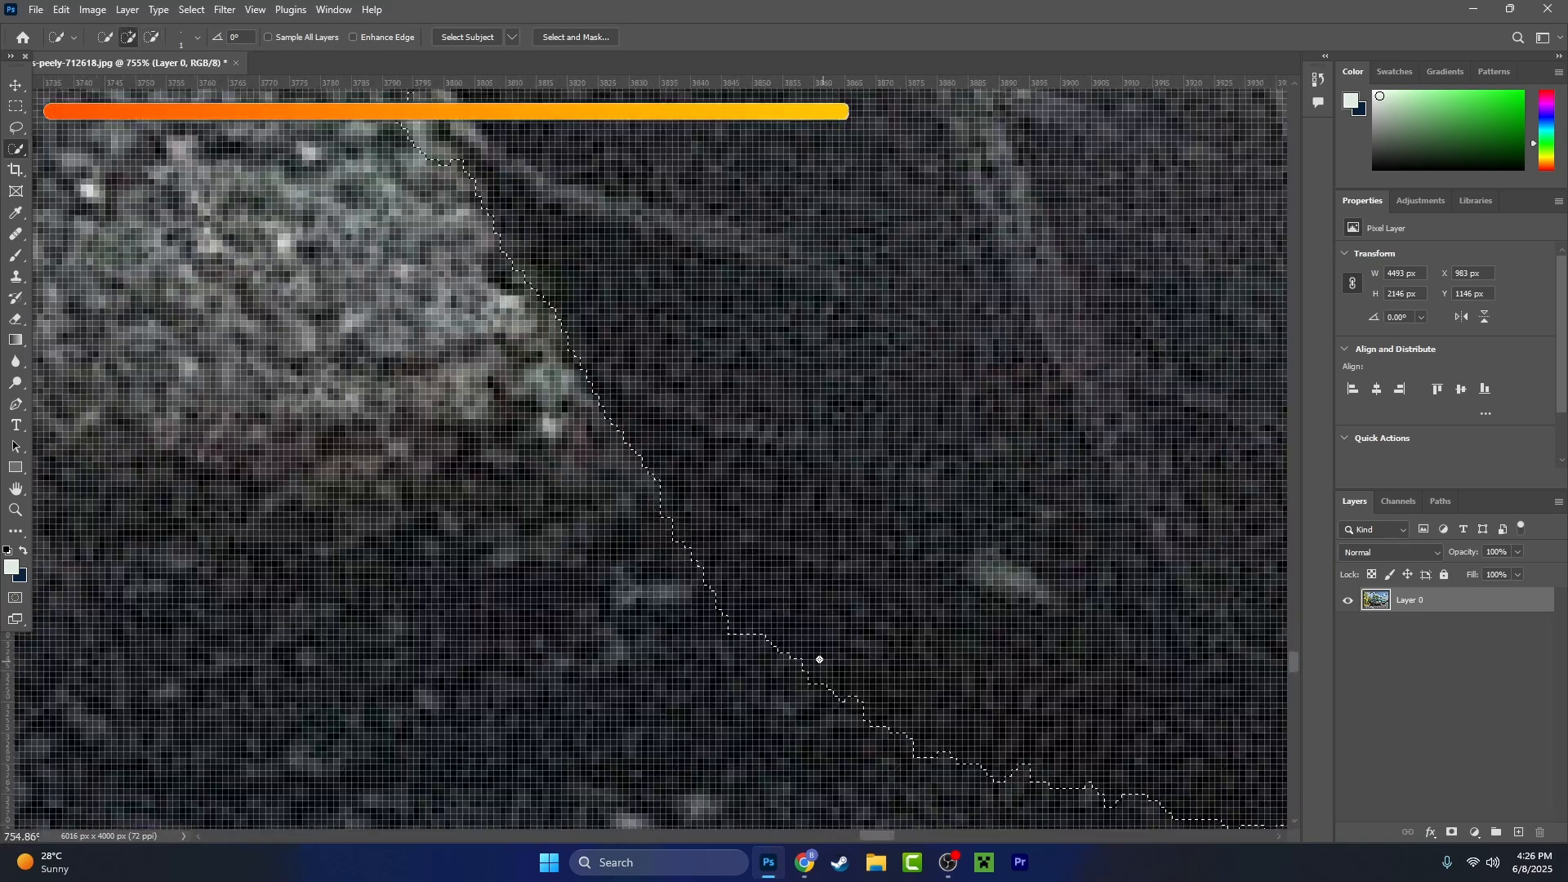
scroll(820, 659, "down", 2)
scroll(420, 460, "up", 3)
scroll(817, 572, "right", 5)
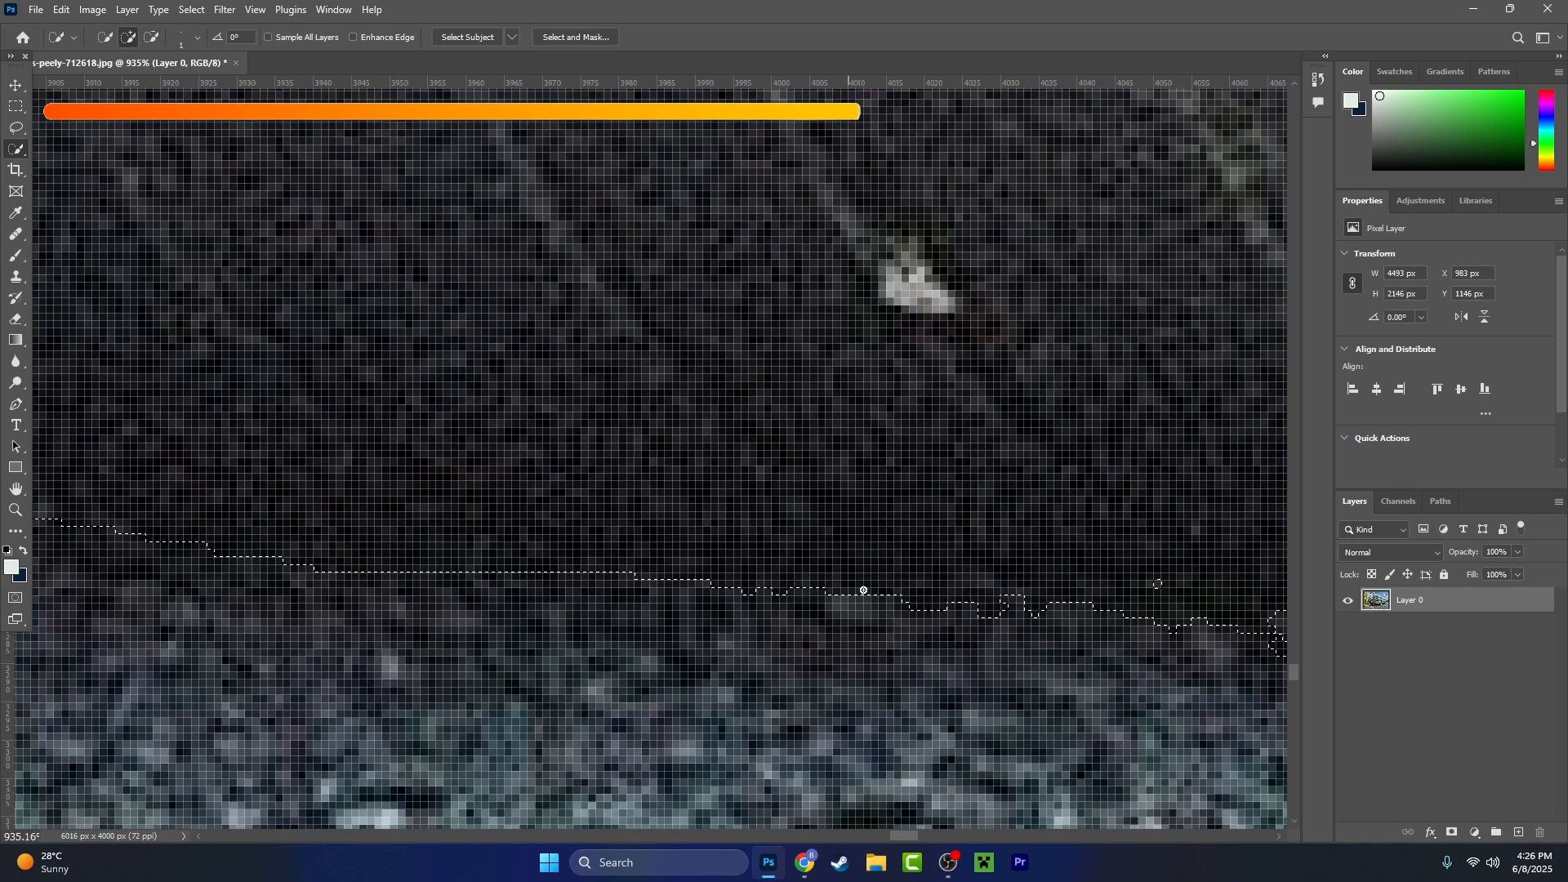
- Subtract the stray pavement pixels from the selection along the bottom of the front tyre
scroll(864, 590, "up", 4)
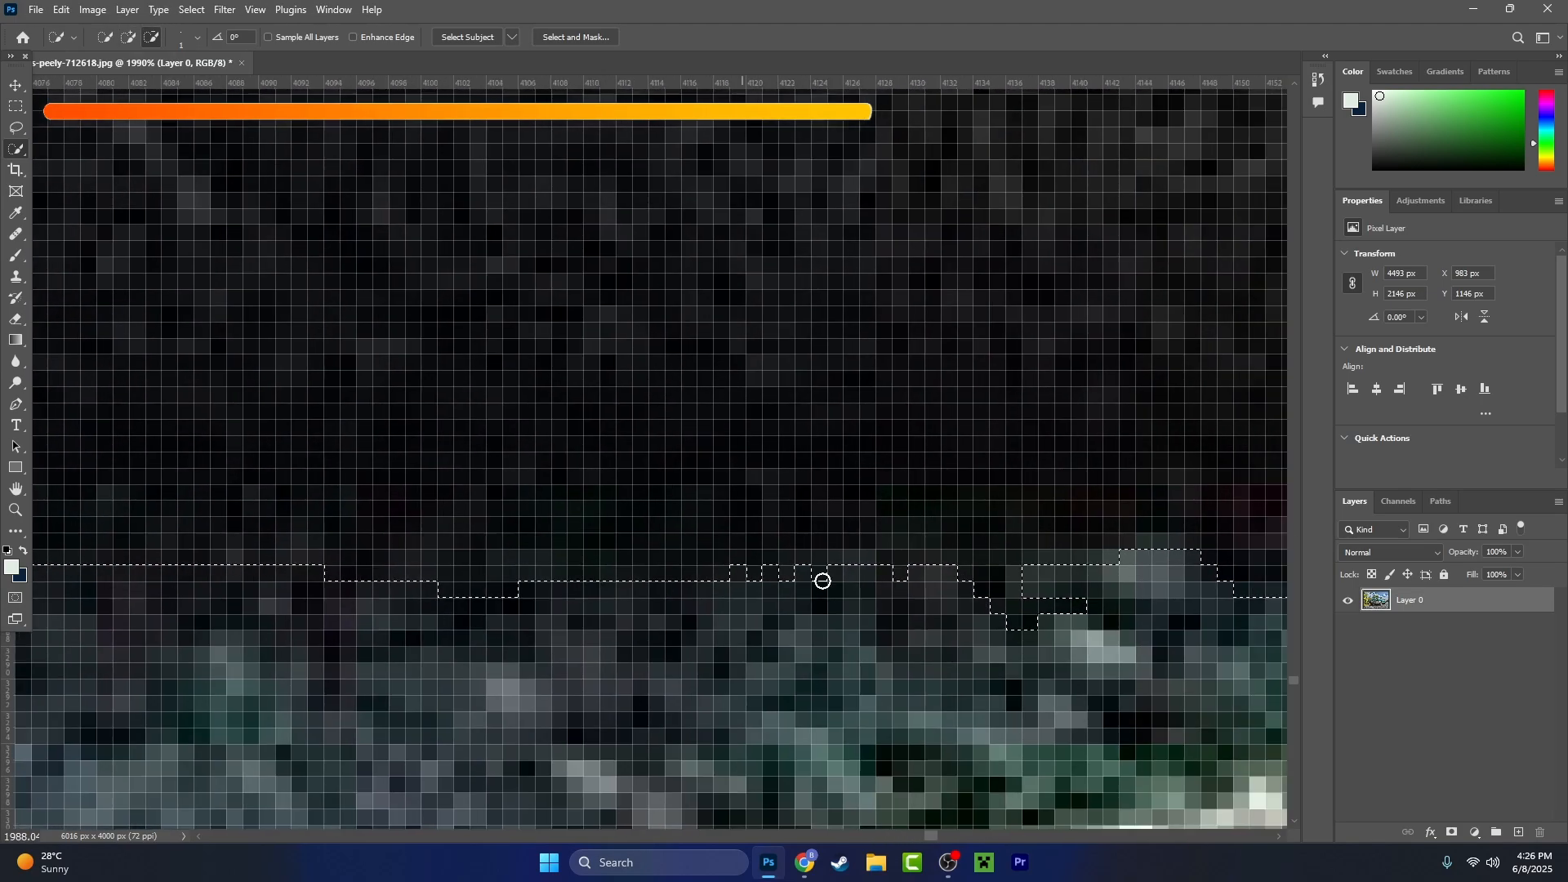
scroll(822, 580, "down", 2)
left_click_drag(879, 605, 490, 650)
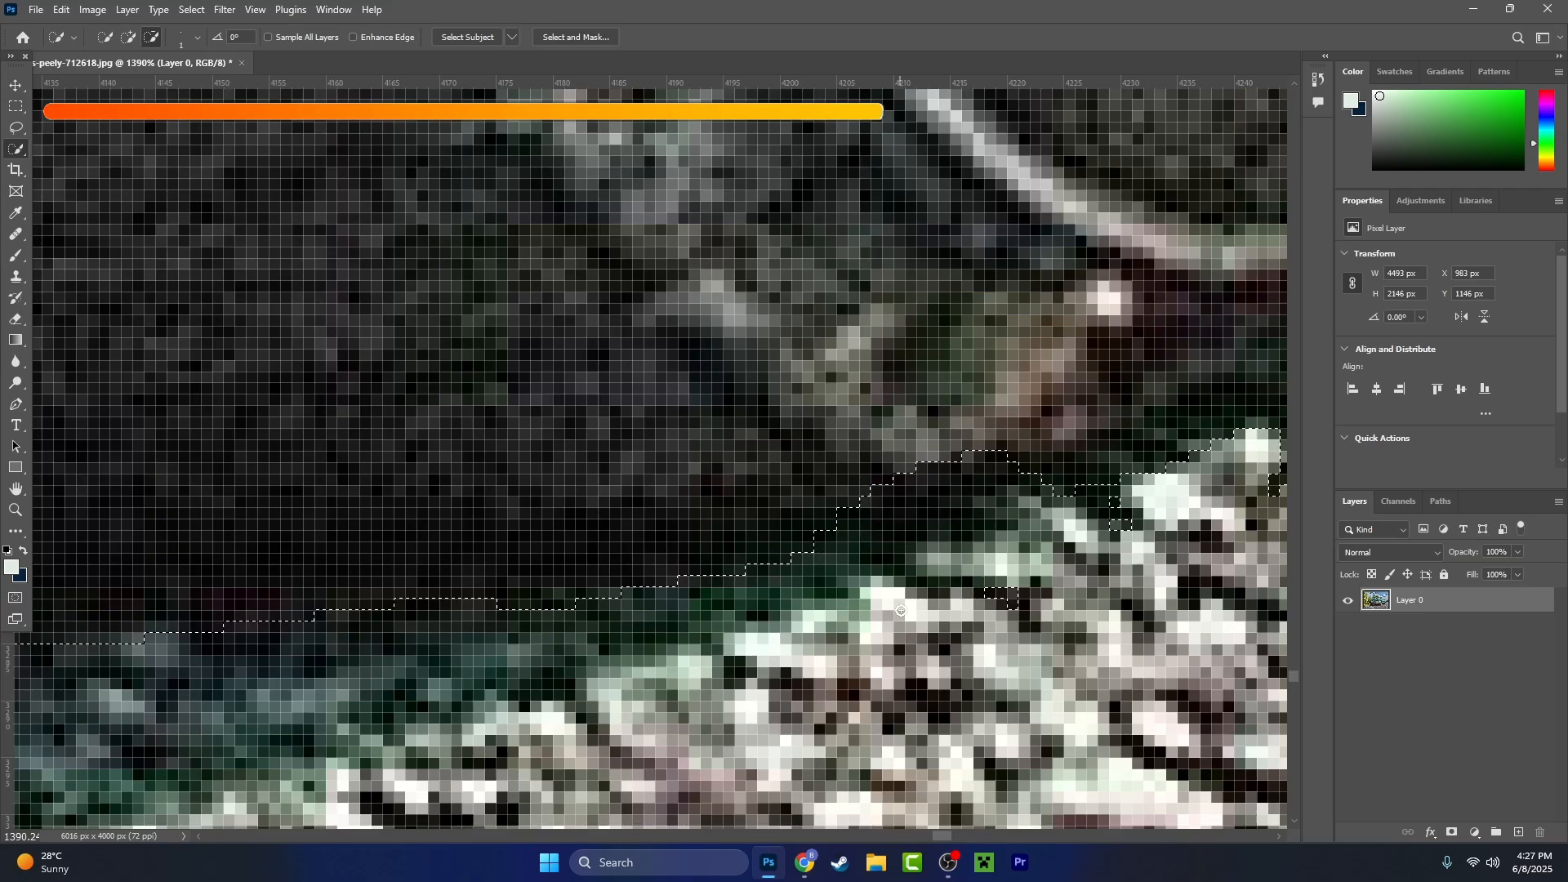
scroll(543, 613, "up", 5)
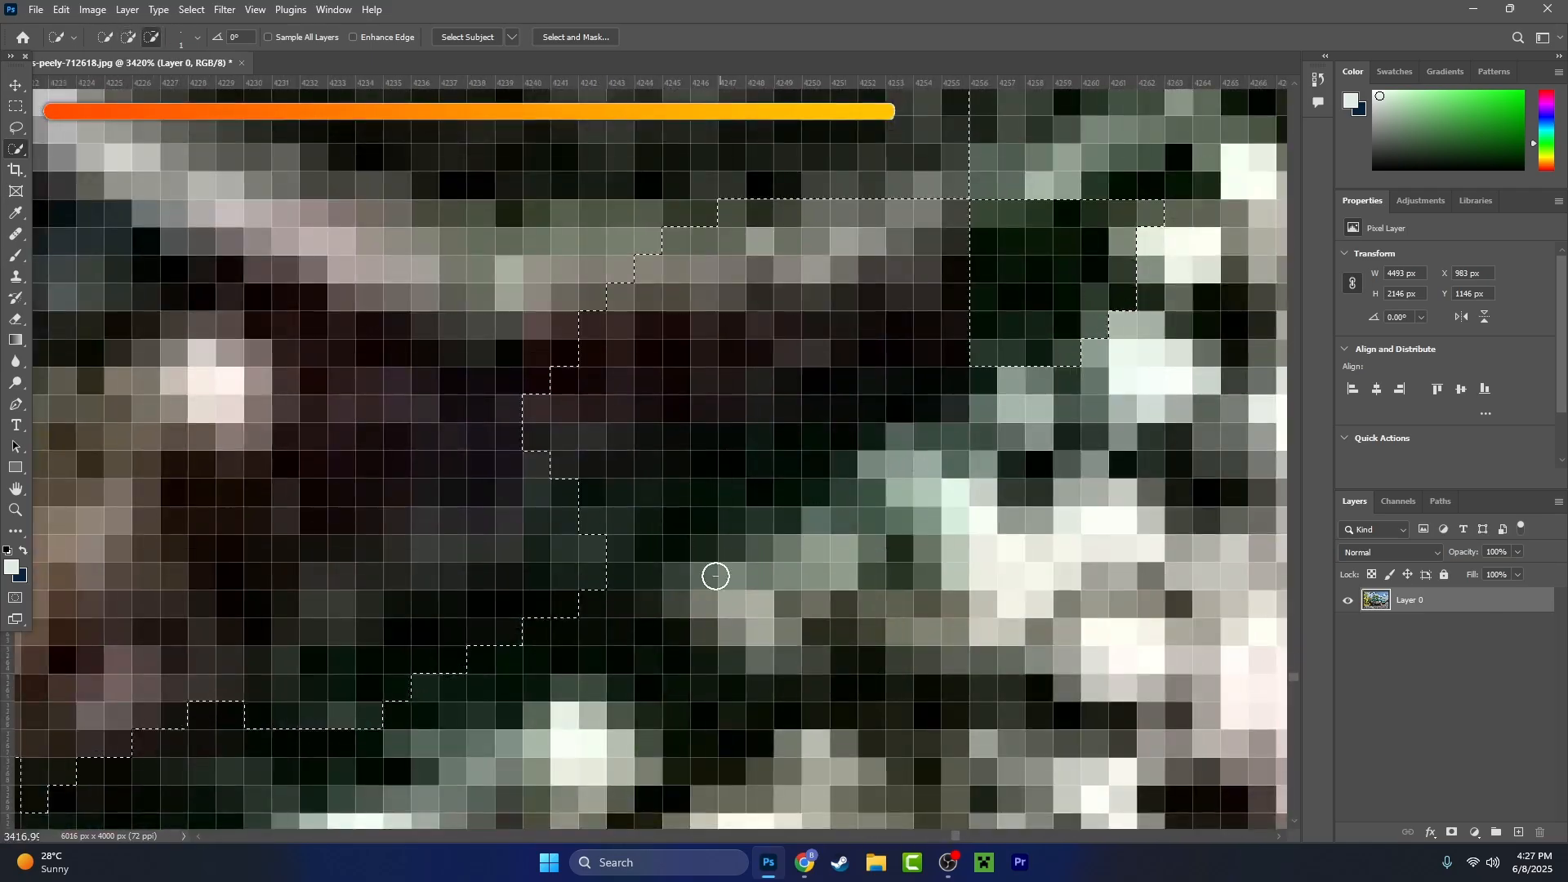
- Trim the selection around the front tyre's lower outer curve so the bright gravel is excluded
scroll(800, 514, "up", 4)
left_click_drag(994, 347, 690, 633)
scroll(734, 633, "down", 9)
scroll(883, 482, "up", 7)
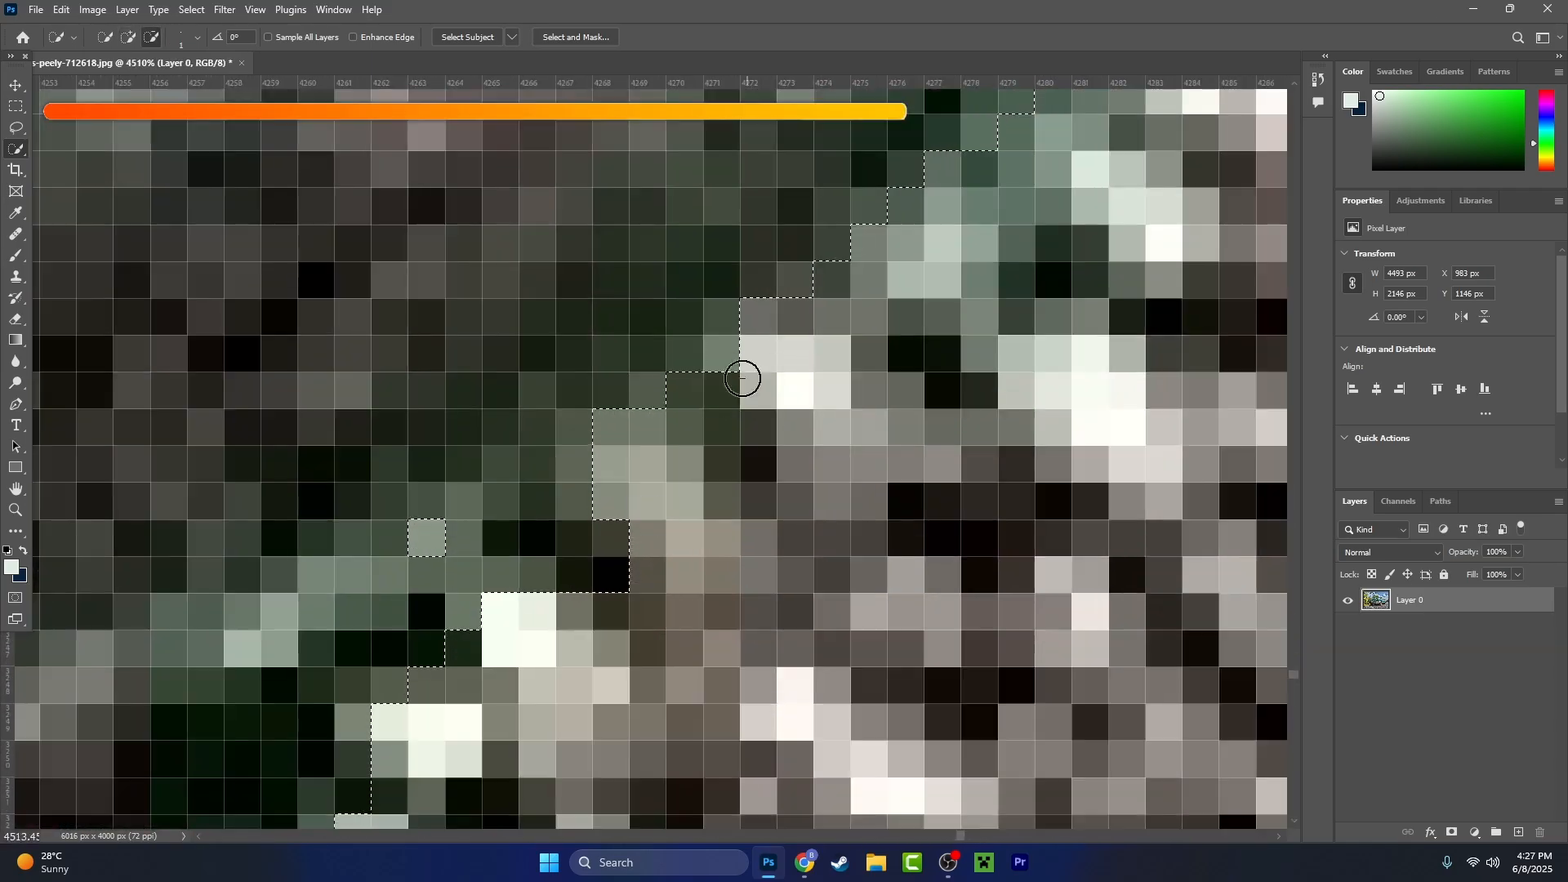
left_click_drag(378, 756, 567, 496)
scroll(378, 605, "up", 6)
scroll(379, 605, "down", 8)
left_click_drag(425, 601, 997, 572)
scroll(461, 706, "up", 2)
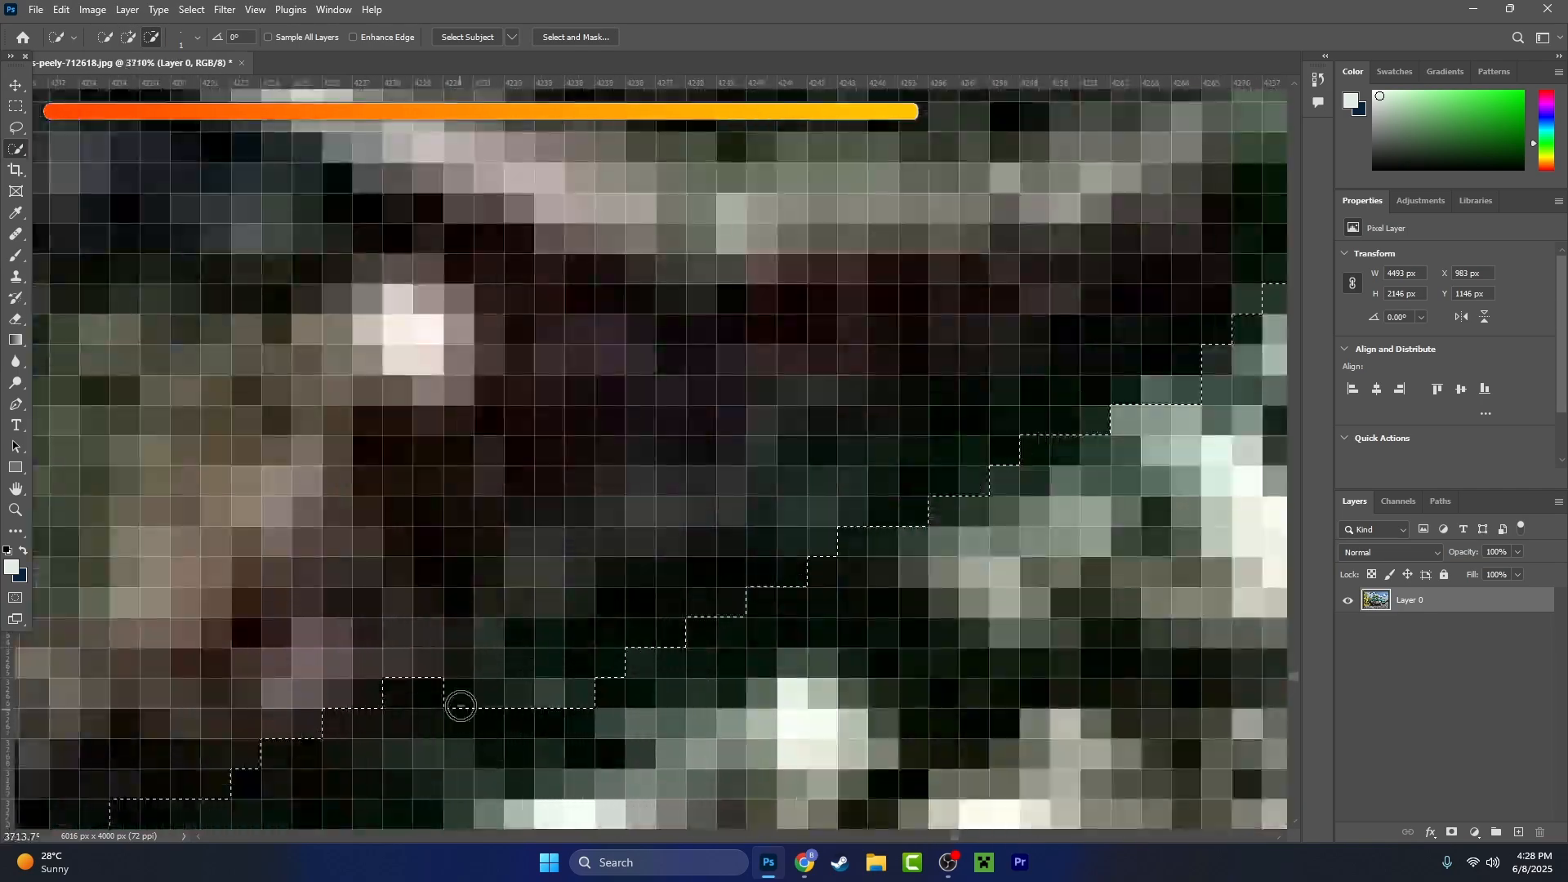
- Subtract the gravel patches beside the front tyre's lower outer sidewall from the selection
scroll(461, 706, "down", 6)
left_click_drag(980, 270, 507, 719)
left_click_drag(884, 327, 712, 727)
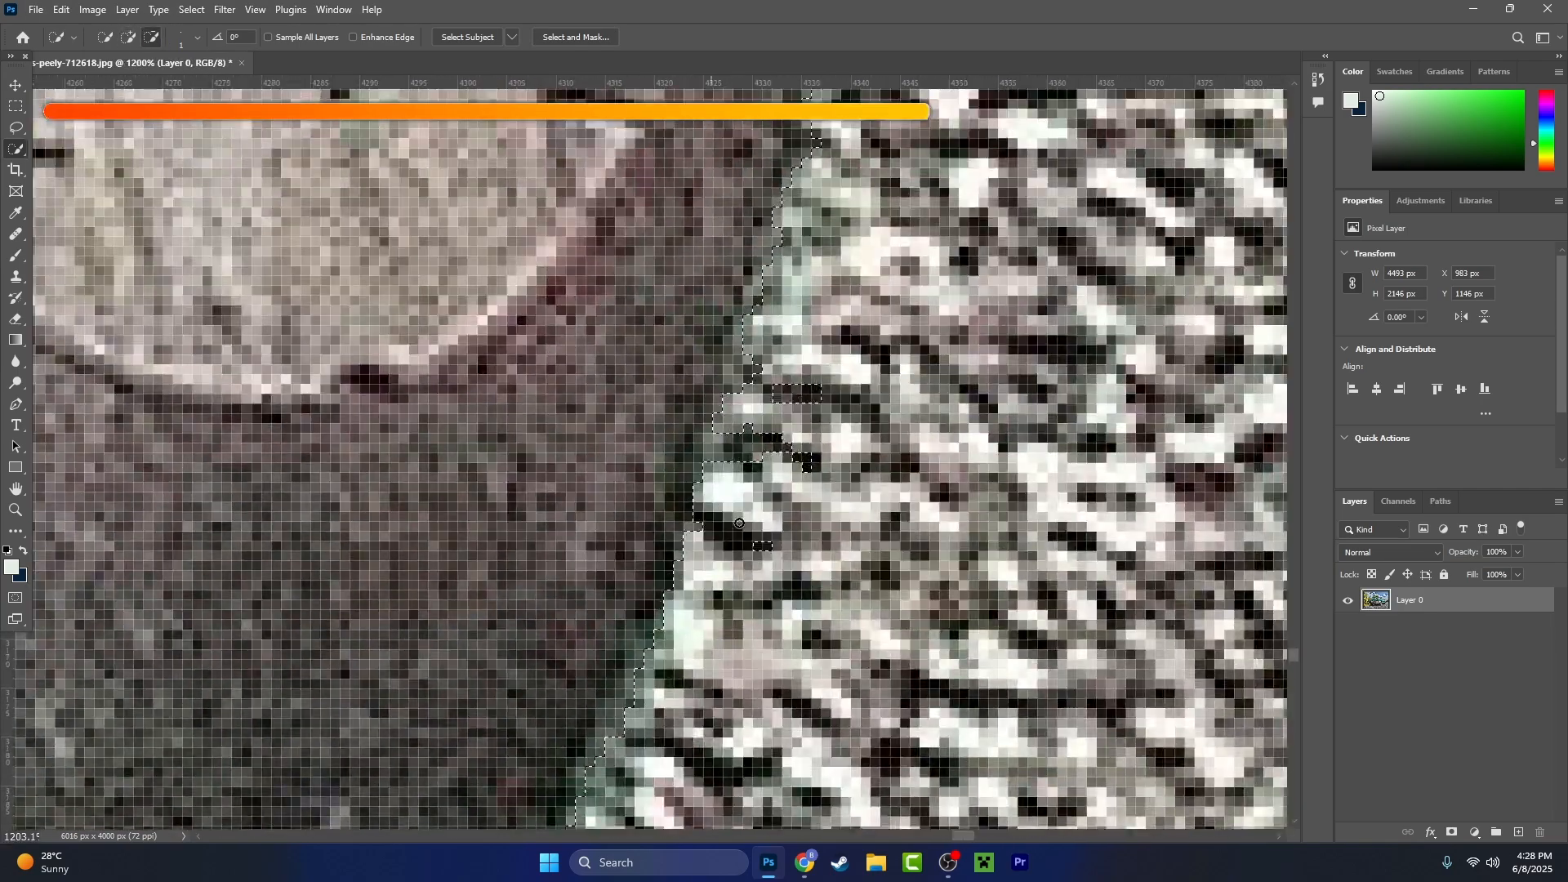
left_click_drag(923, 245, 678, 542)
scroll(677, 542, "down", 5)
scroll(677, 543, "up", 5)
left_click_drag(798, 168, 774, 291)
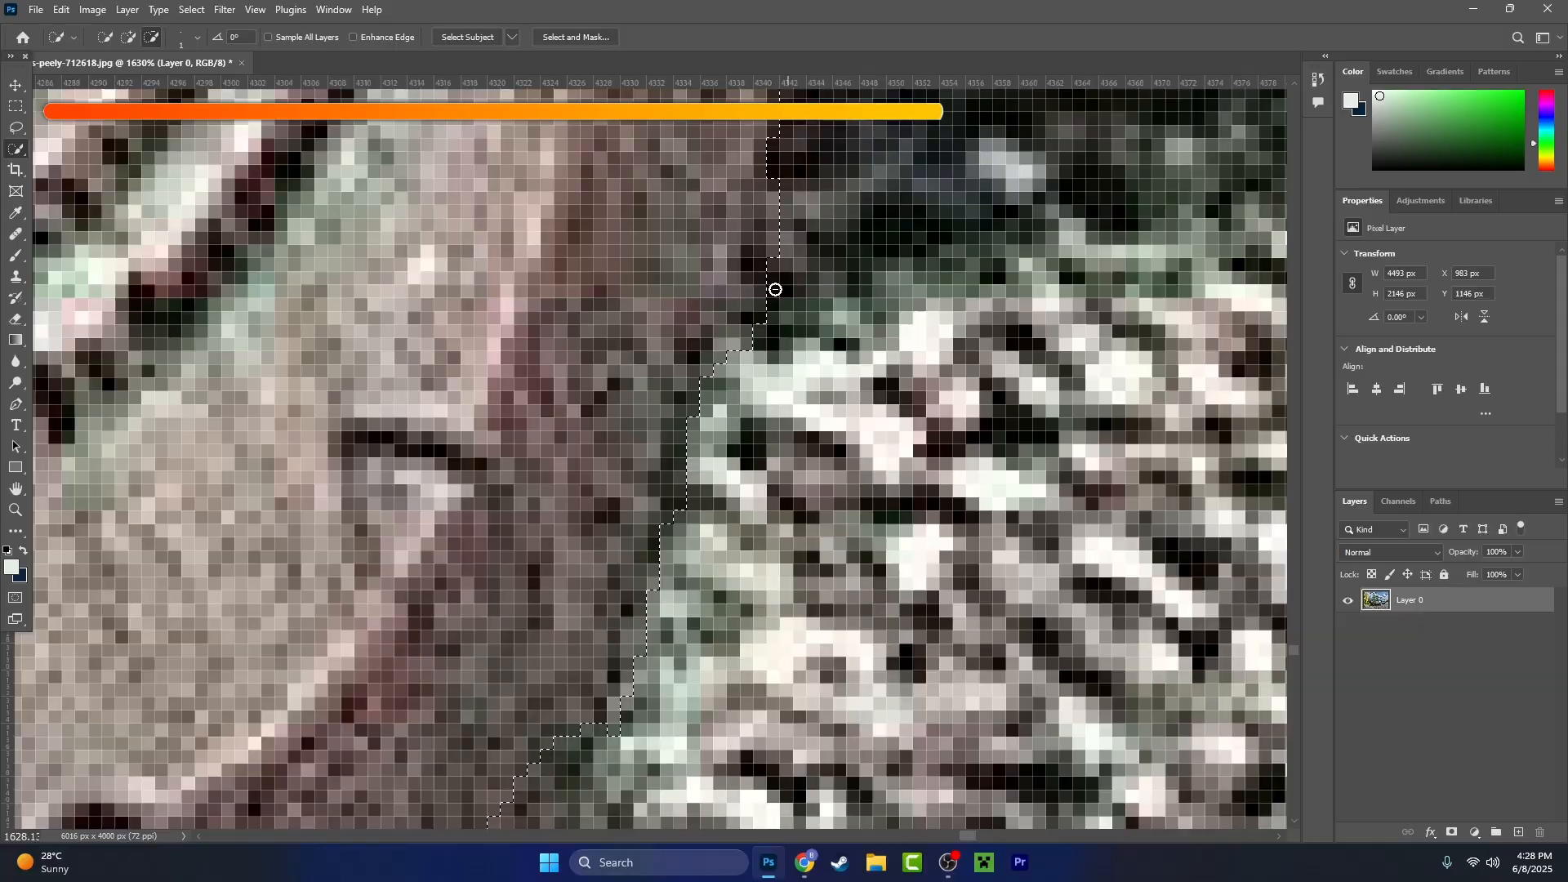
- Clean the selection boundary further up the front tyre's outer sidewall along the greenish fringe of the pavement
scroll(788, 453, "up", 3)
mouse_move(588, 735)
left_mouse_down()
mouse_move(788, 453)
mouse_move(645, 683)
left_mouse_up()
left_click_drag(784, 506, 714, 655)
left_click_drag(768, 294, 602, 515)
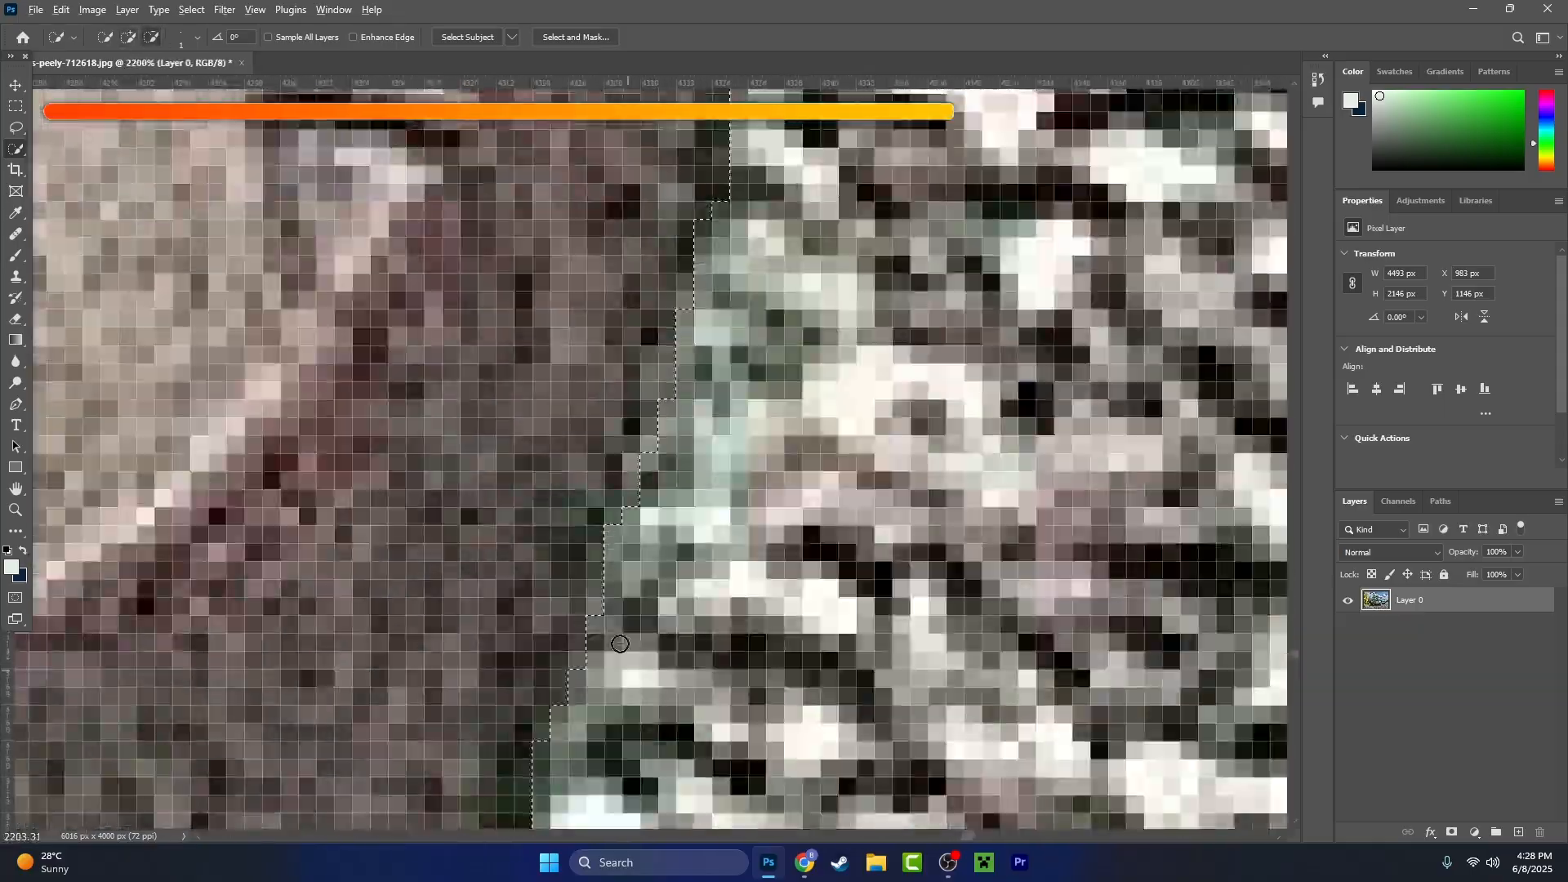
left_click_drag(735, 270, 674, 523)
scroll(674, 523, "up", 2)
scroll(674, 524, "down", 5)
scroll(580, 351, "up", 2)
scroll(580, 326, "down", 8)
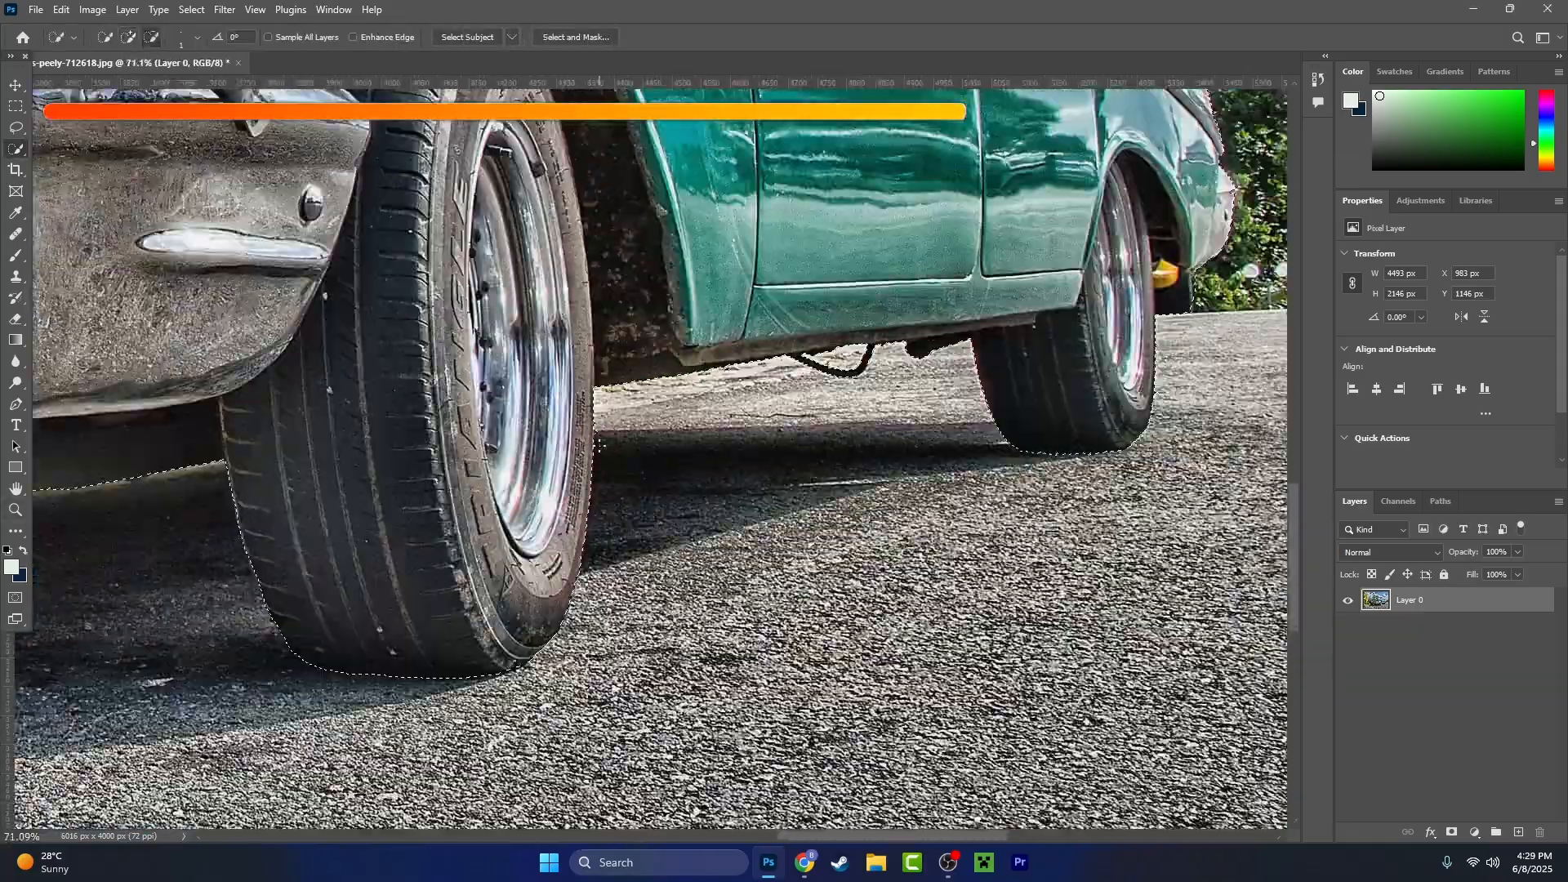
- Refine the vertical outer edge of the front tyre against the bright pavement and the car's shadow
scroll(582, 270, "up", 10)
left_click_drag(582, 224, 590, 553)
left_click_drag(596, 139, 621, 784)
left_click_drag(621, 694, 670, 282)
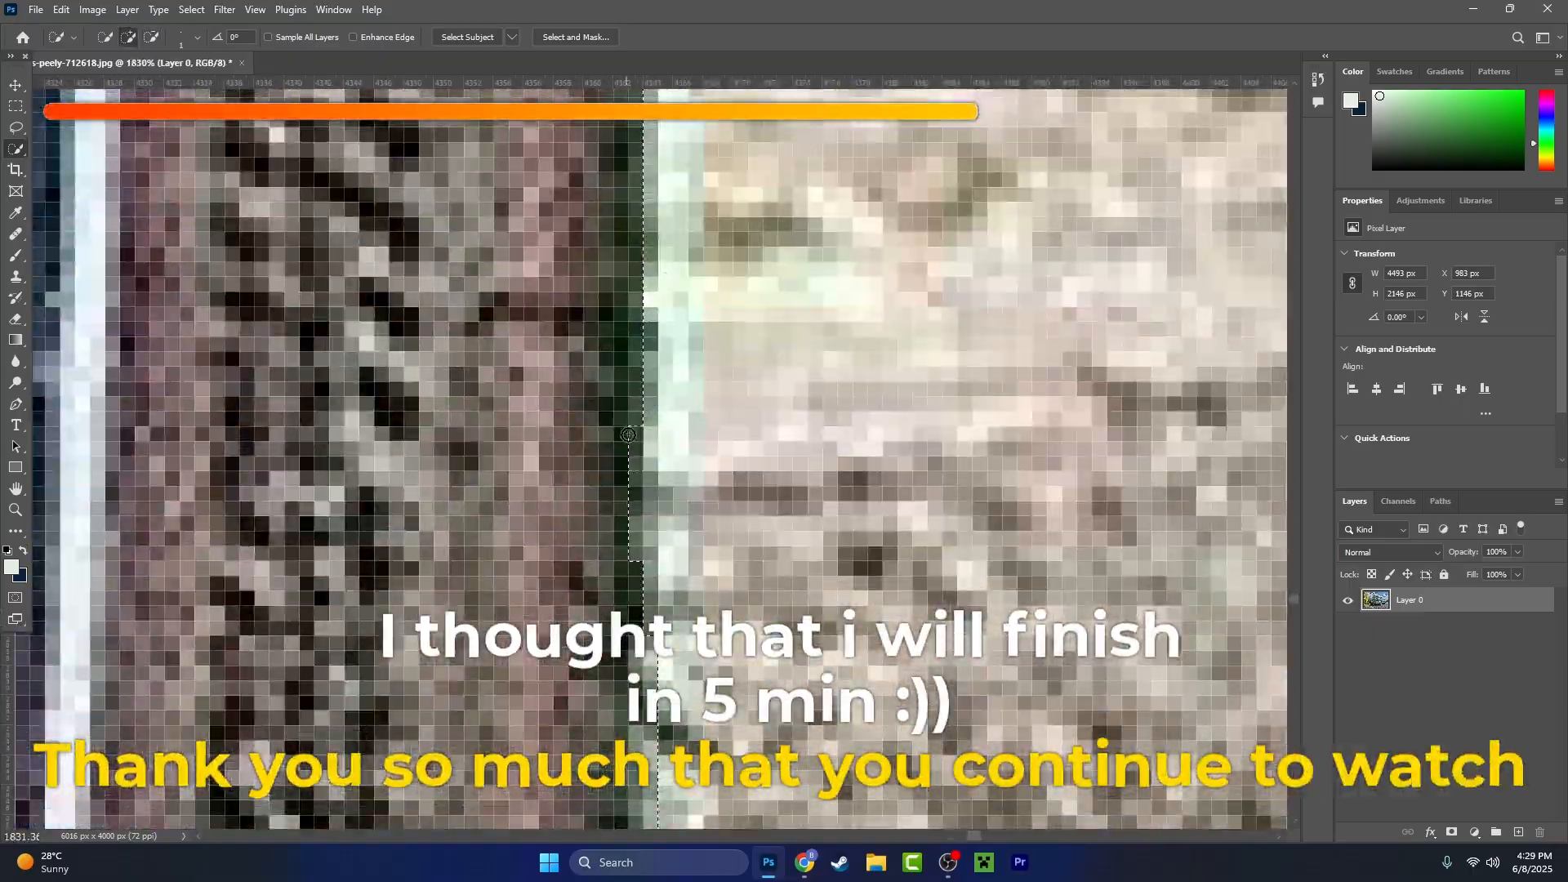
scroll(631, 508, "down", 6)
scroll(631, 508, "down", 3)
scroll(572, 539, "up", 5)
scroll(506, 572, "down", 7)
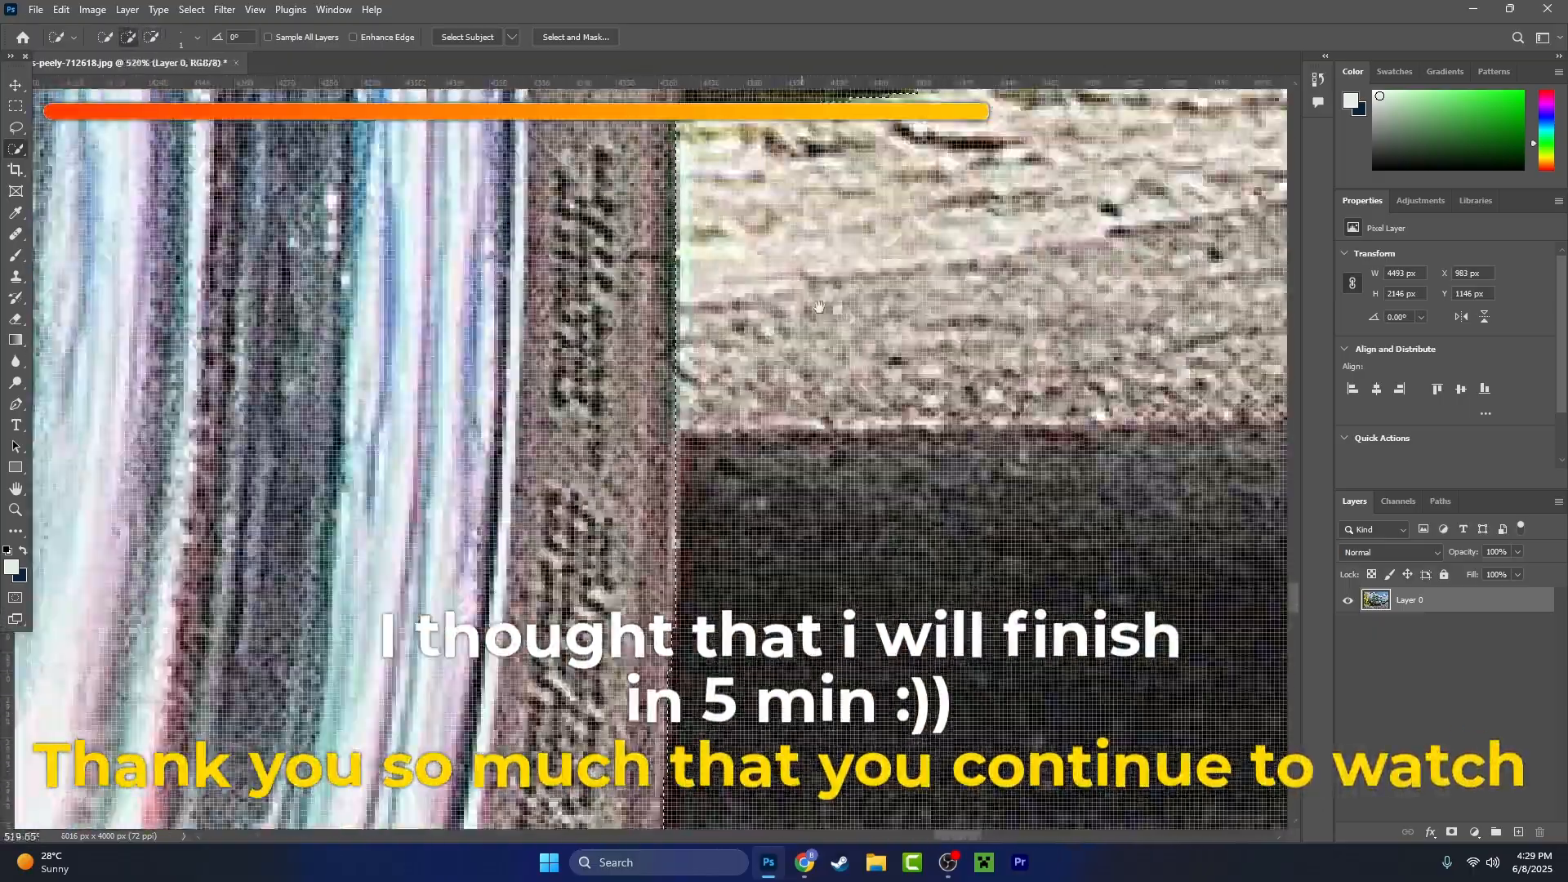
- Refine the selection along the dark underside of the door sill and the start of the hanging black hose
scroll(677, 535, "up", 12)
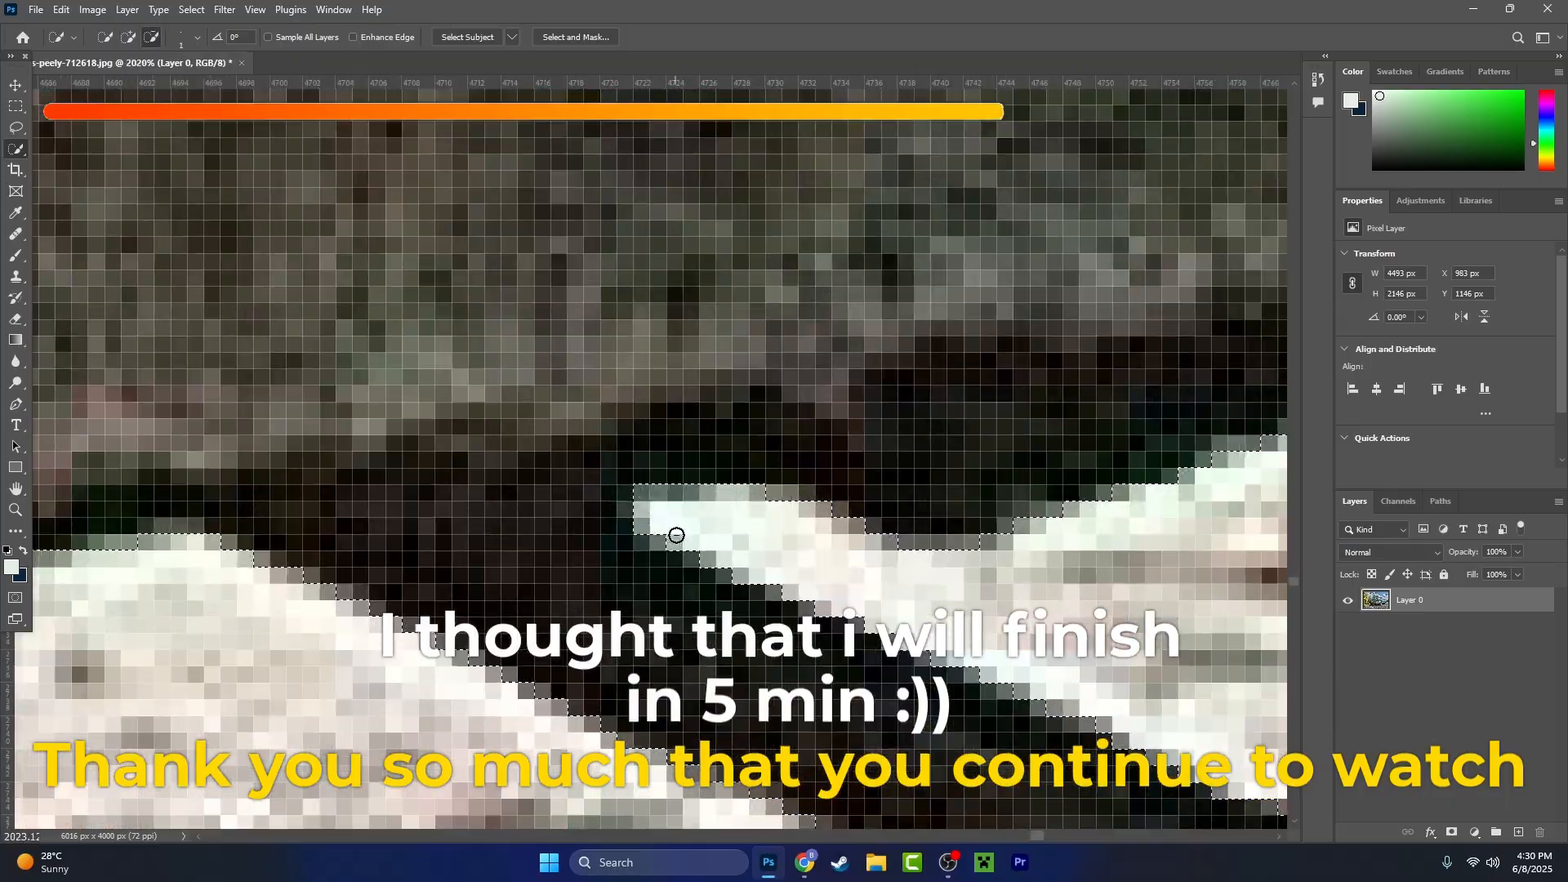
scroll(677, 535, "down", 6)
scroll(815, 416, "up", 5)
scroll(815, 417, "down", 2)
left_click_drag(939, 490, 618, 335)
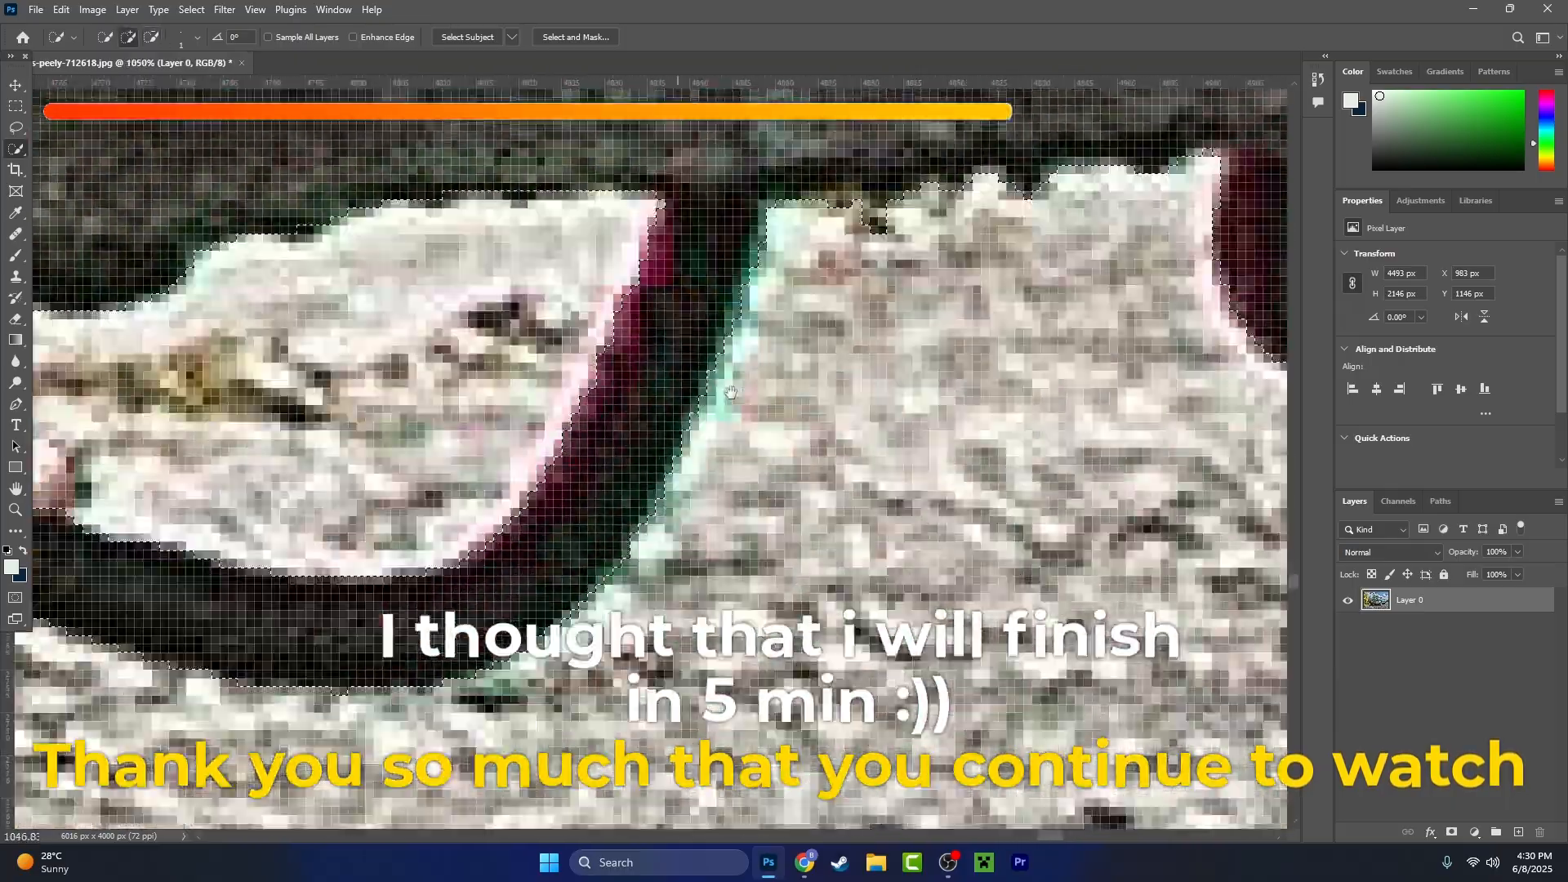
- Refine the selection past the hose loop and along the dark underbody part in front of the rear tyre
left_click_drag(981, 163, 650, 439)
scroll(650, 439, "up", 2)
scroll(1029, 437, "down", 4)
scroll(577, 542, "up", 4)
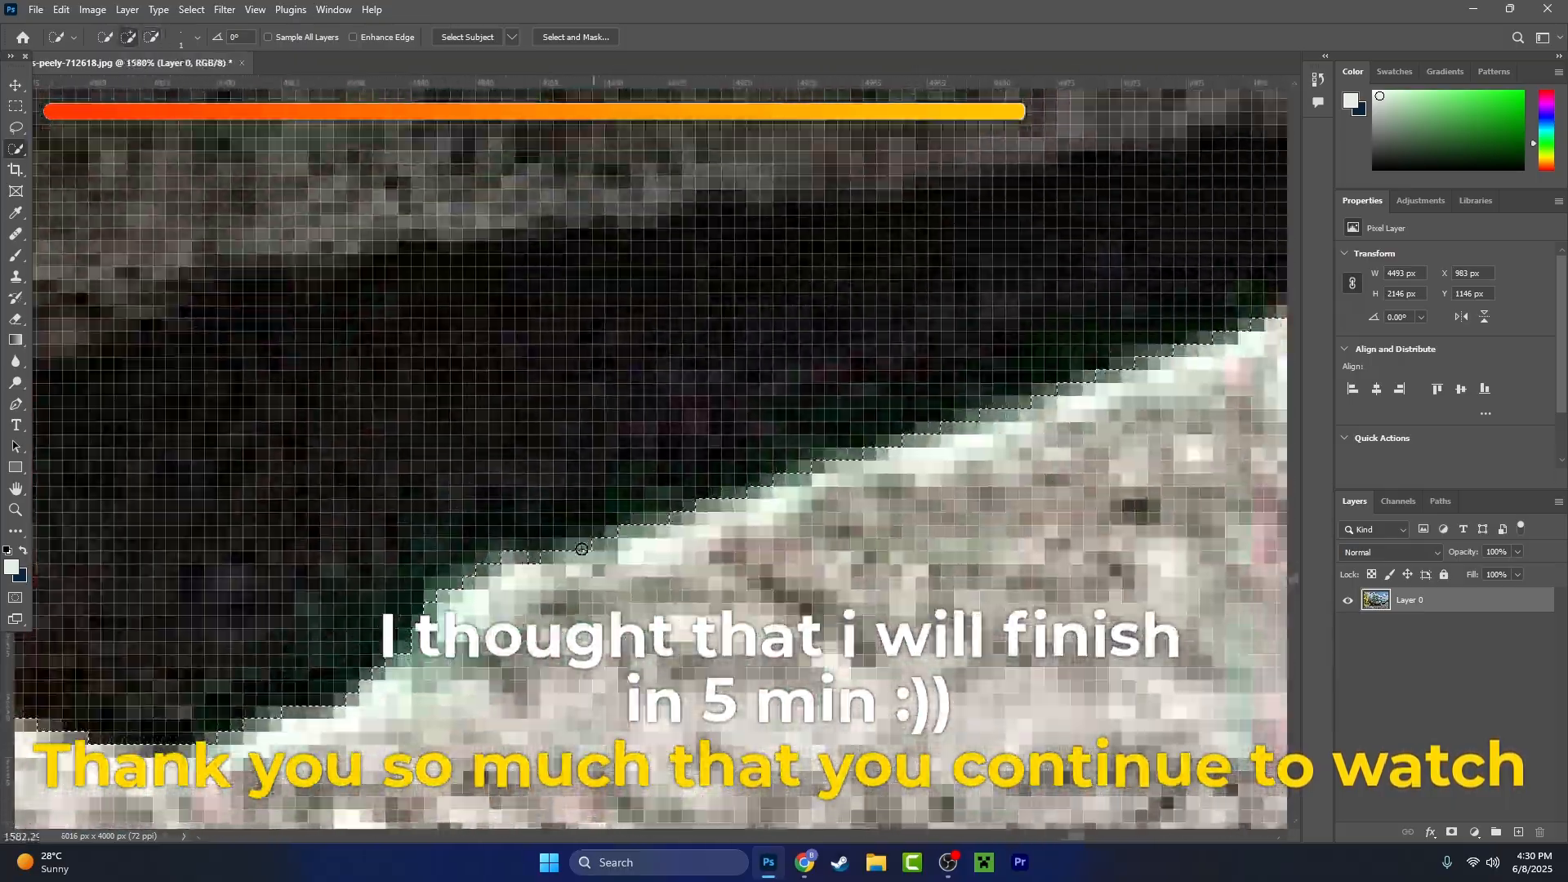
- Refine the selection from the dark underbody down the rear tyre's inner edge to its lower curve
scroll(589, 539, "down", 4)
scroll(715, 519, "up", 4)
scroll(715, 520, "down", 4)
left_click_drag(817, 702, 702, 327)
left_click_drag(1143, 760, 689, 435)
left_click_drag(1185, 580, 686, 572)
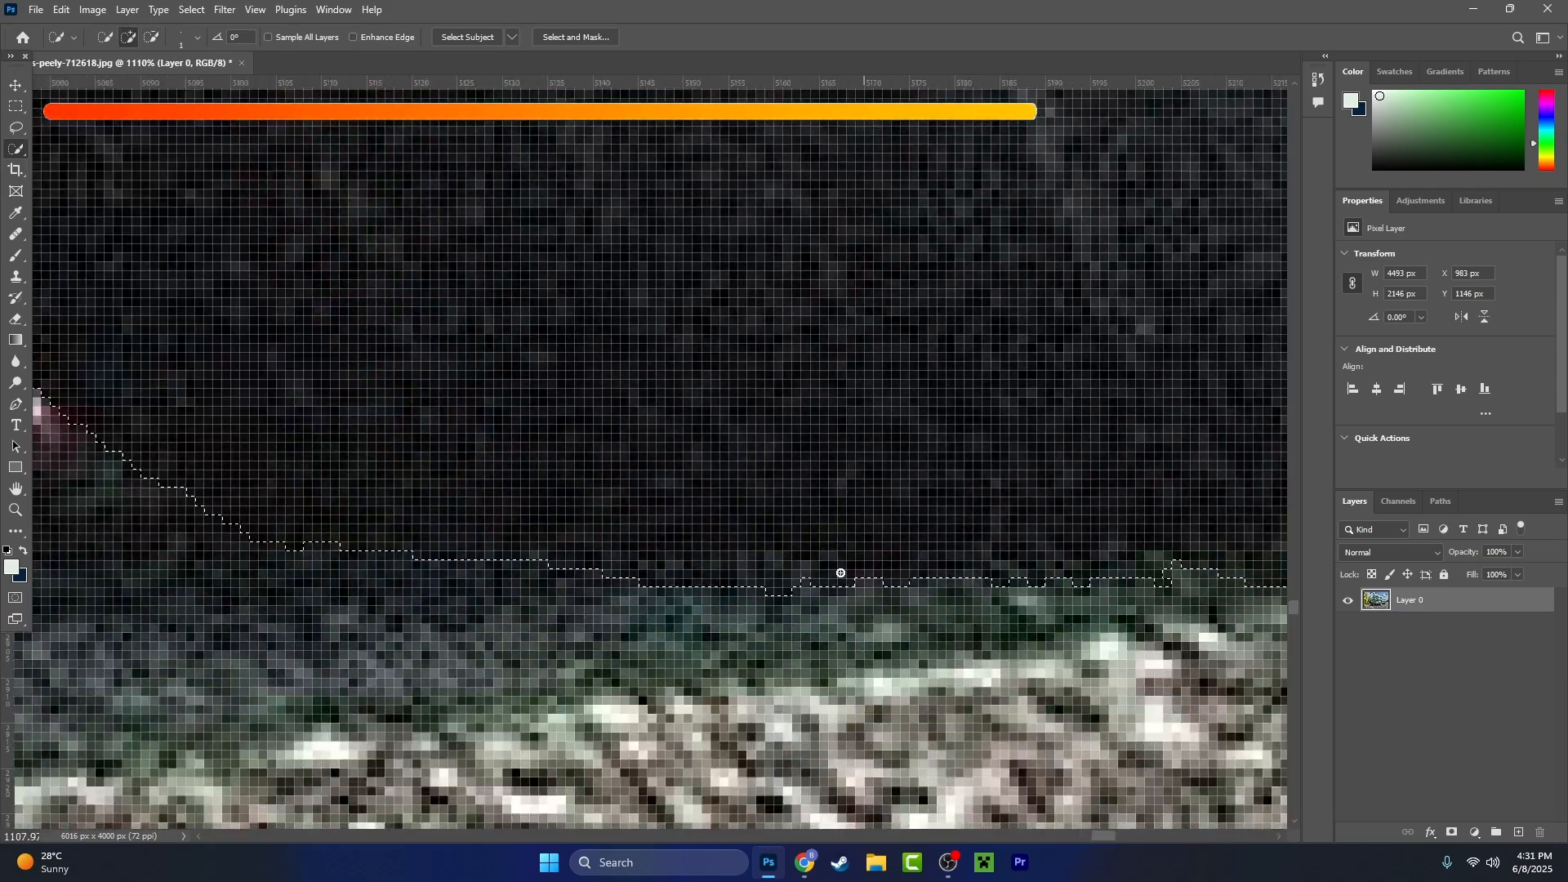
- Smooth the selection boundary along the bottom of the rear tyre where it touches the pavement
left_click_drag(1062, 576, 785, 582)
scroll(803, 582, "down", 5)
scroll(928, 522, "up", 6)
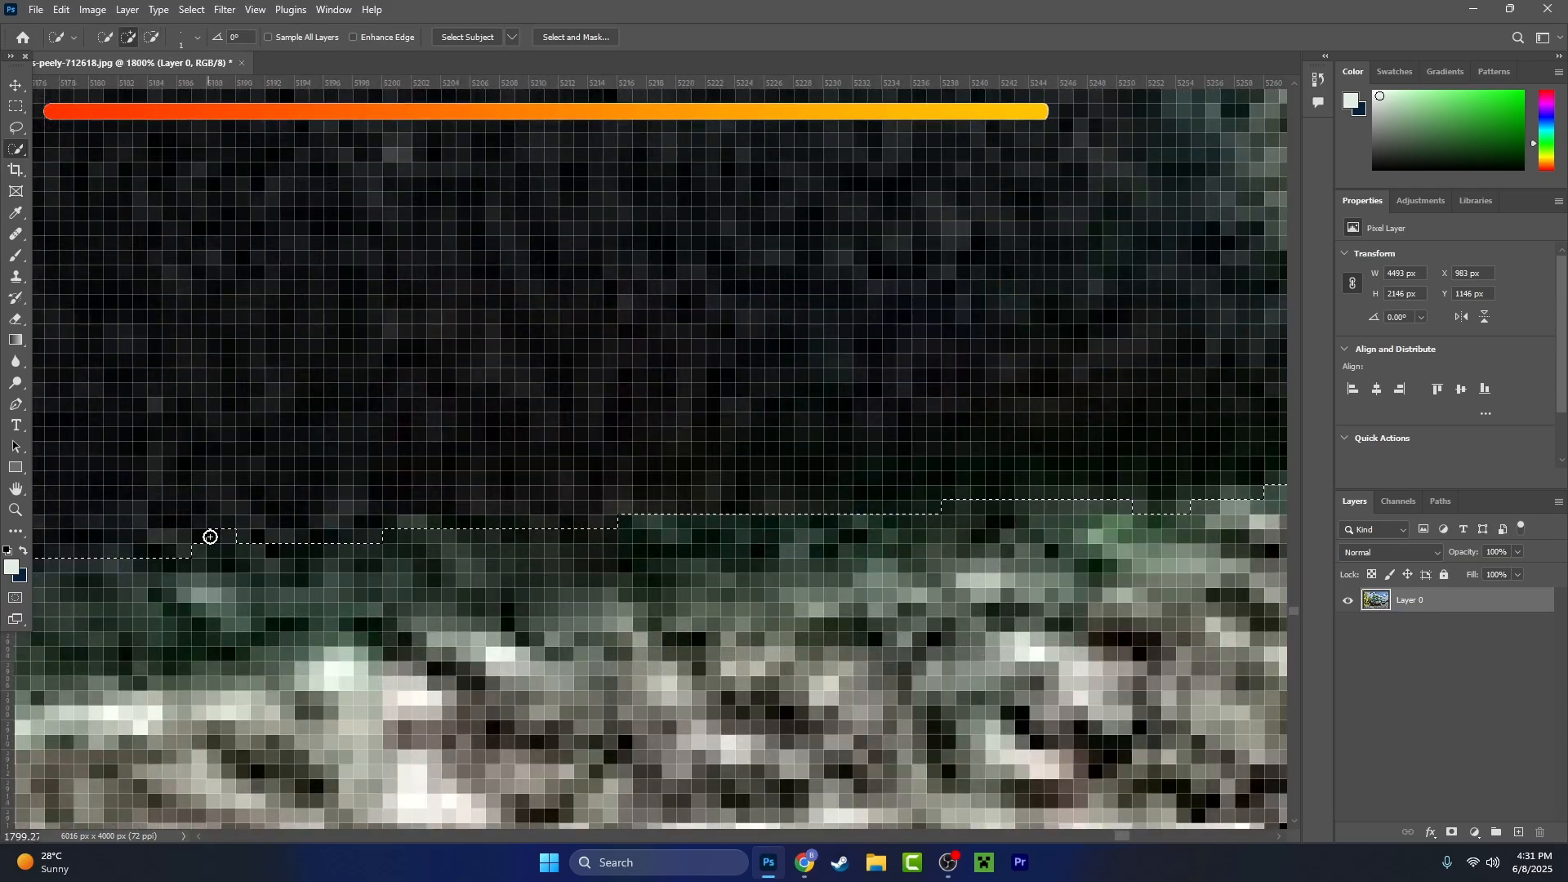
scroll(950, 482, "down", 5)
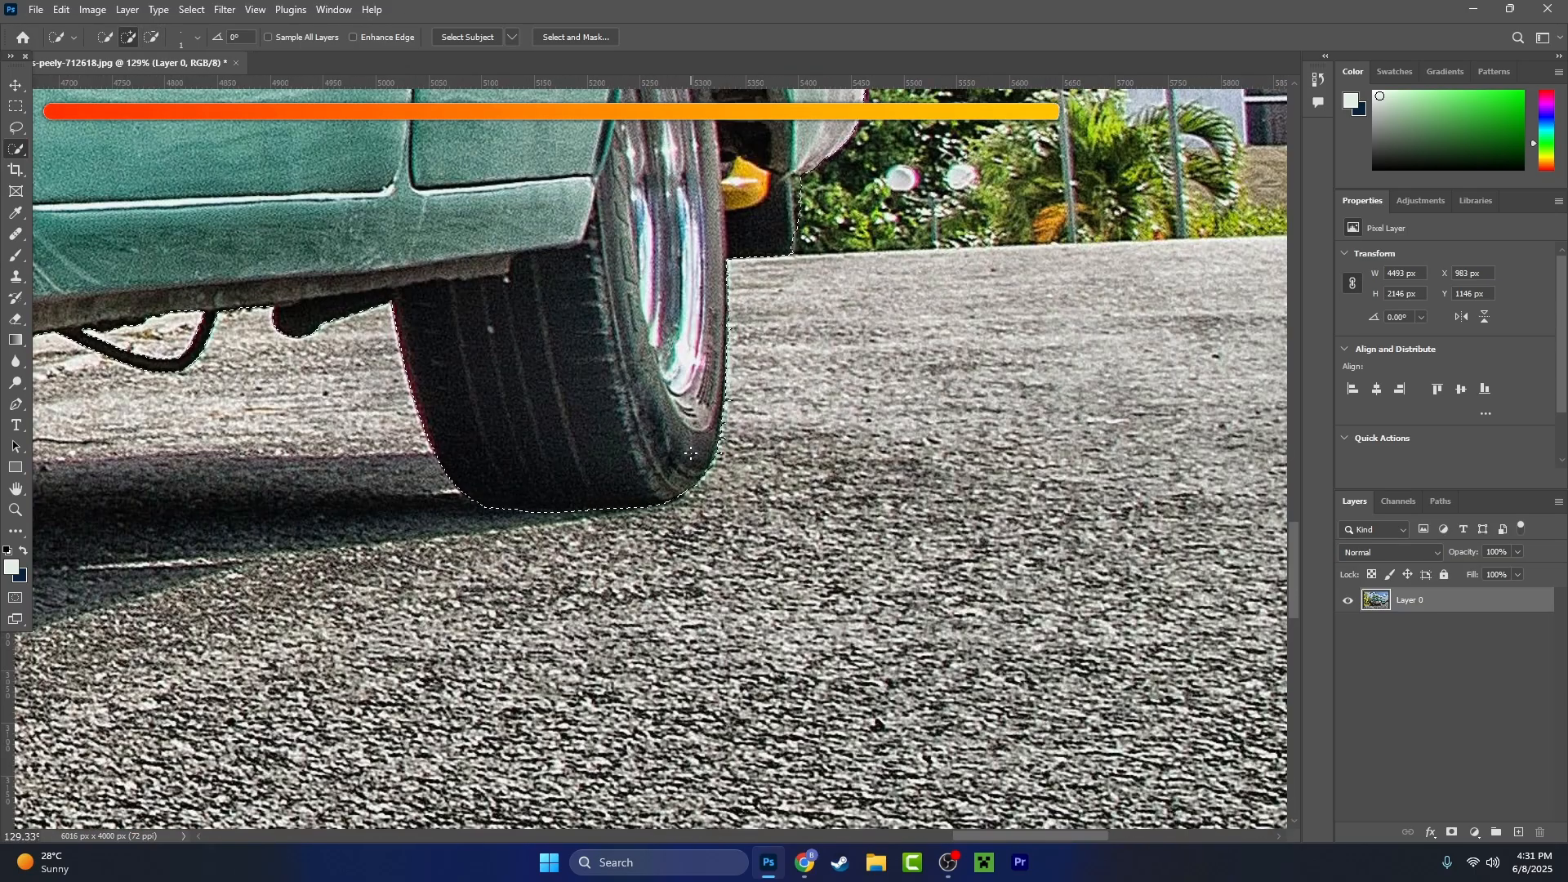
- Trim the selection around the rear tyre's lower outer curve along the green fringe
scroll(779, 624, "up", 6)
scroll(779, 624, "down", 5)
scroll(800, 490, "up", 4)
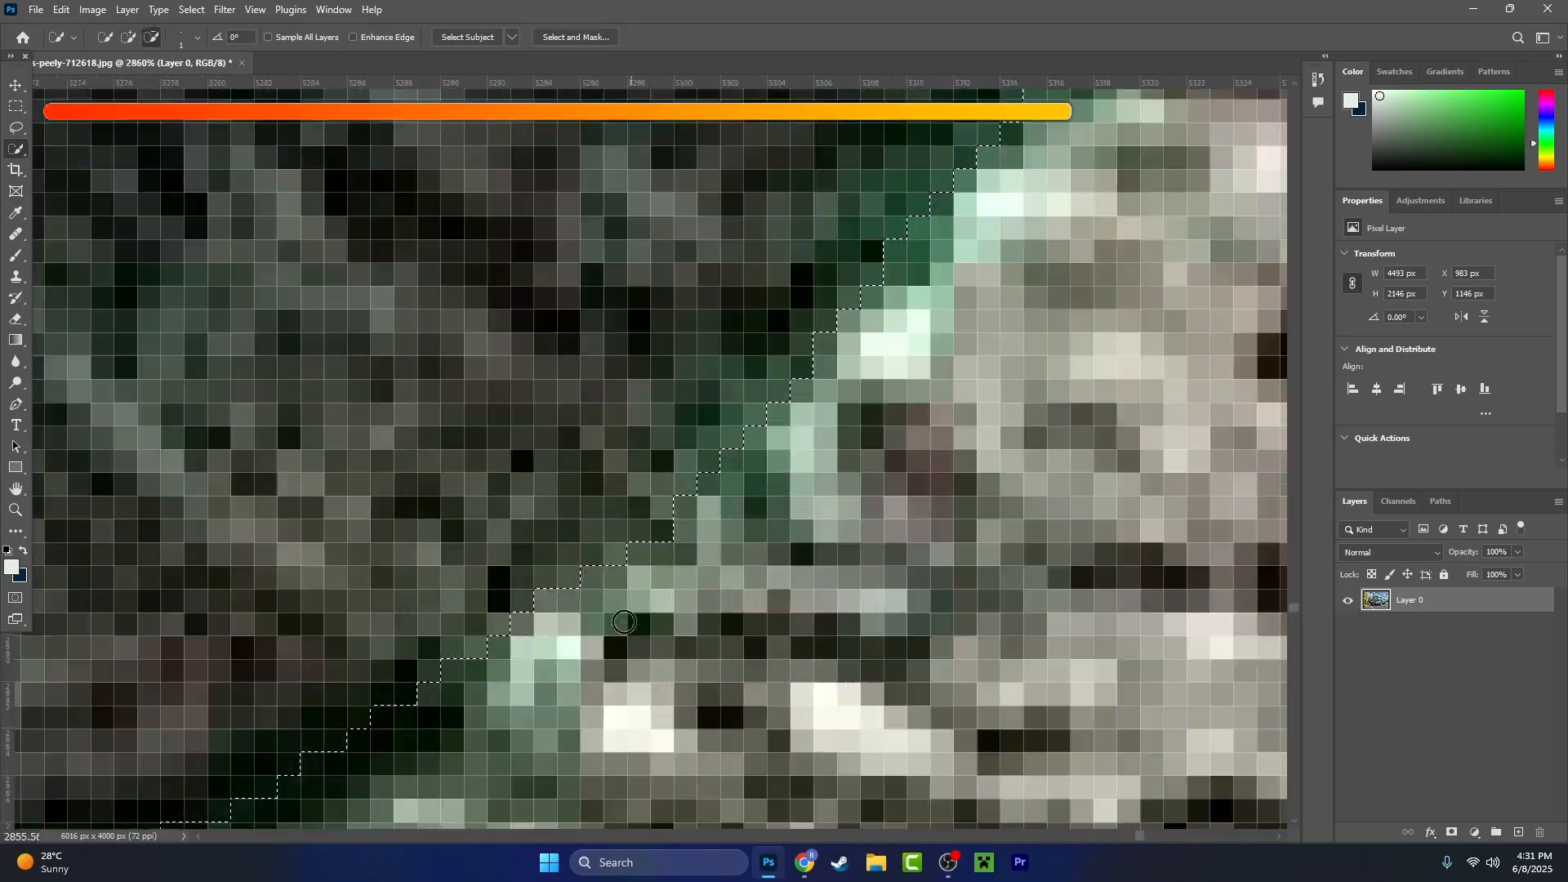
scroll(806, 442, "down", 3)
scroll(806, 442, "up", 4)
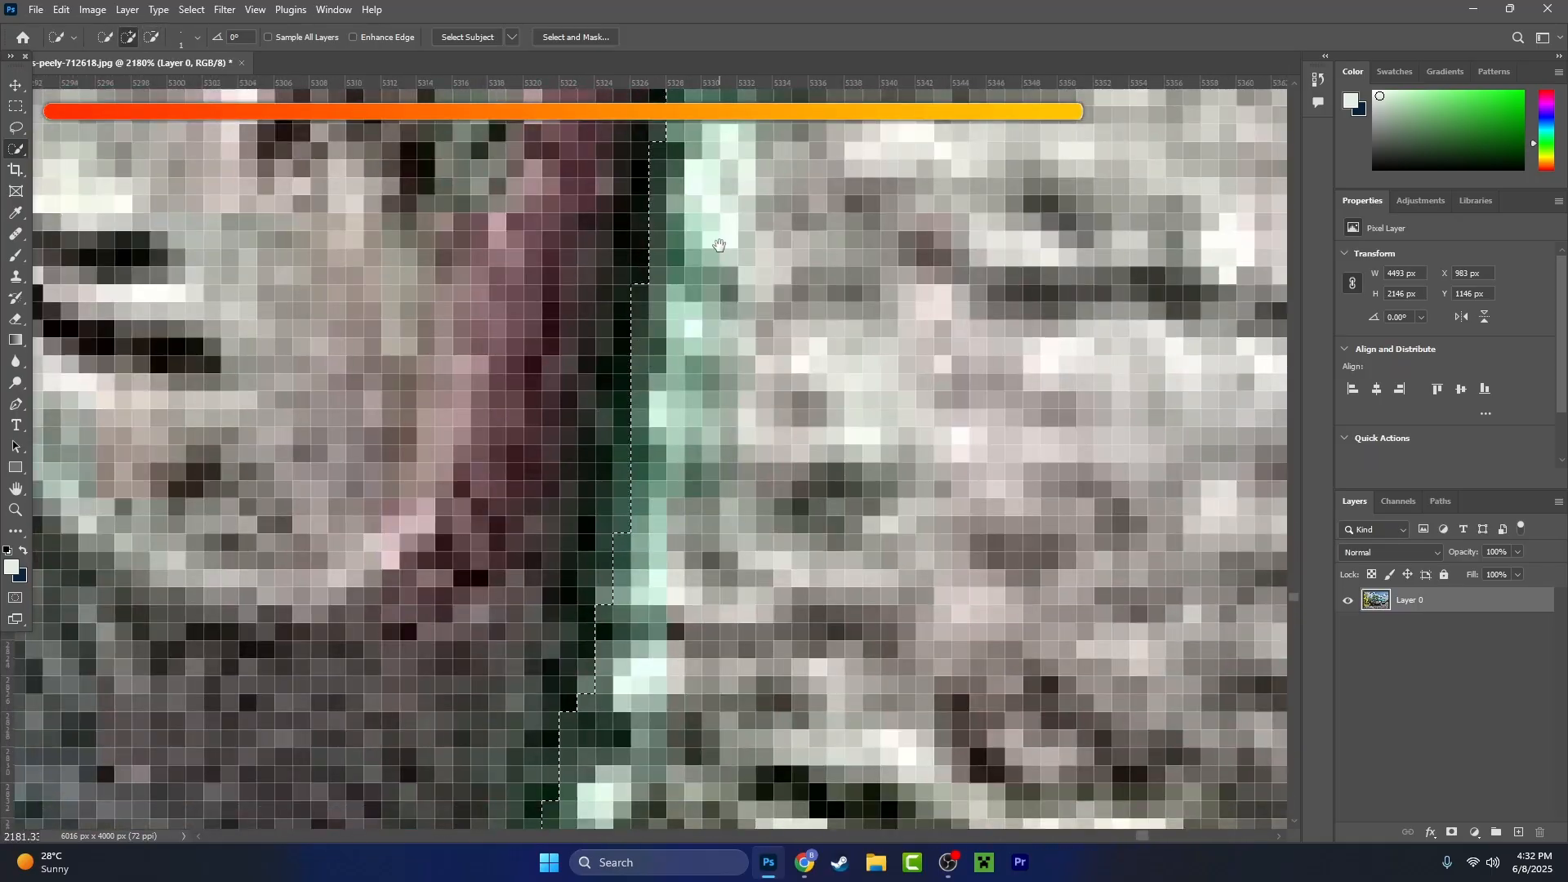
- Repair the selection along the rear tyre's upper outer sidewall up to the black mudflap
scroll(603, 615, "down", 5)
scroll(623, 571, "up", 5)
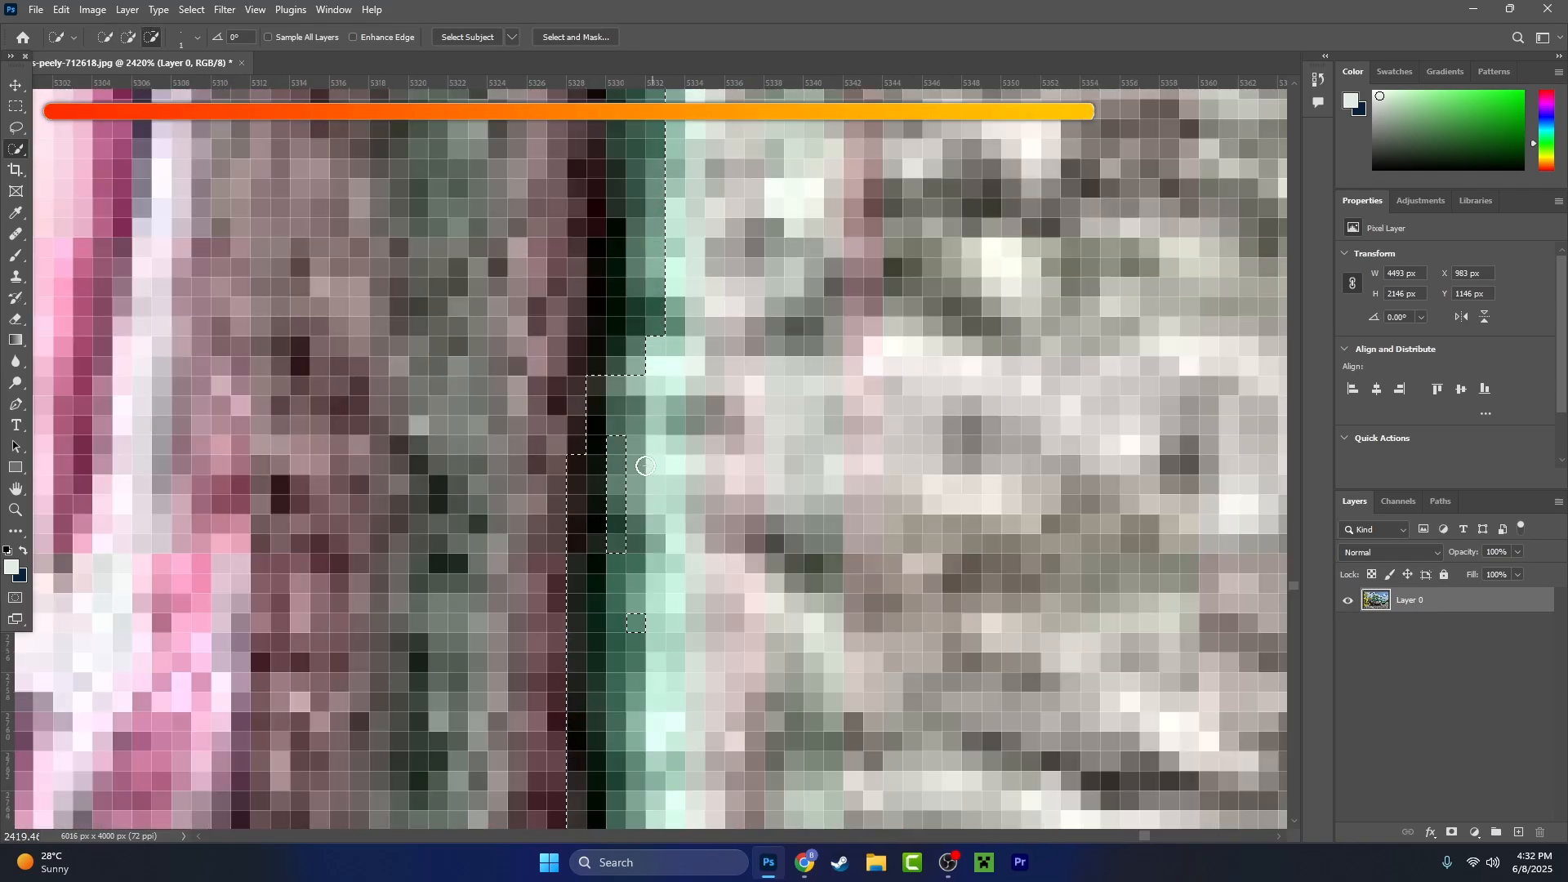
scroll(617, 431, "down", 4)
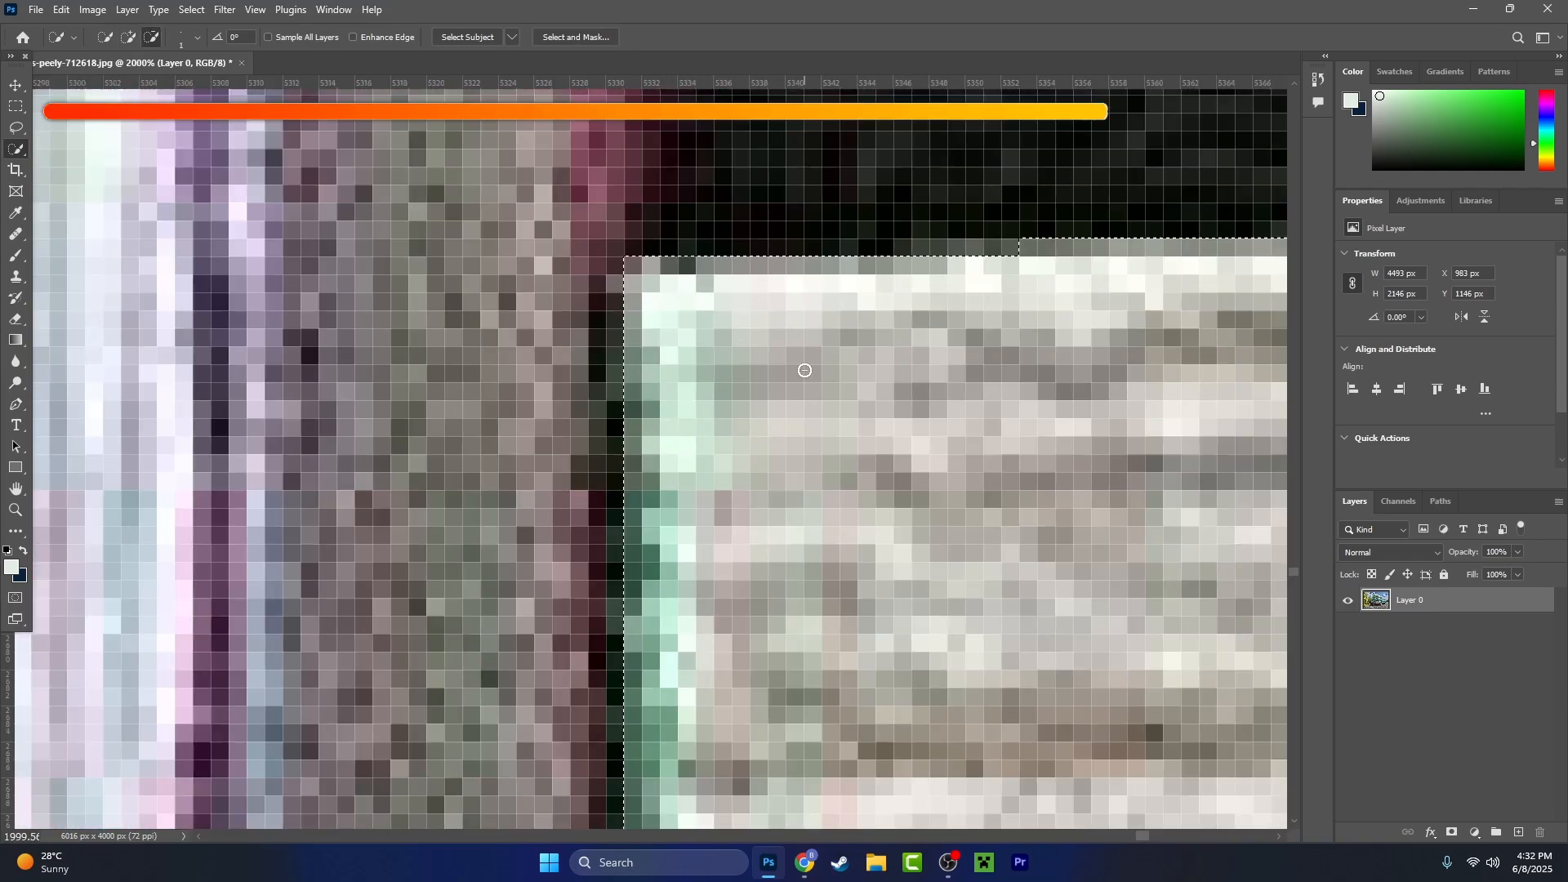
- Subtract the foliage from the selection along the outer edge of the mudflap beside the orange light
left_click_drag(783, 469, 777, 613)
scroll(817, 458, "up", 3)
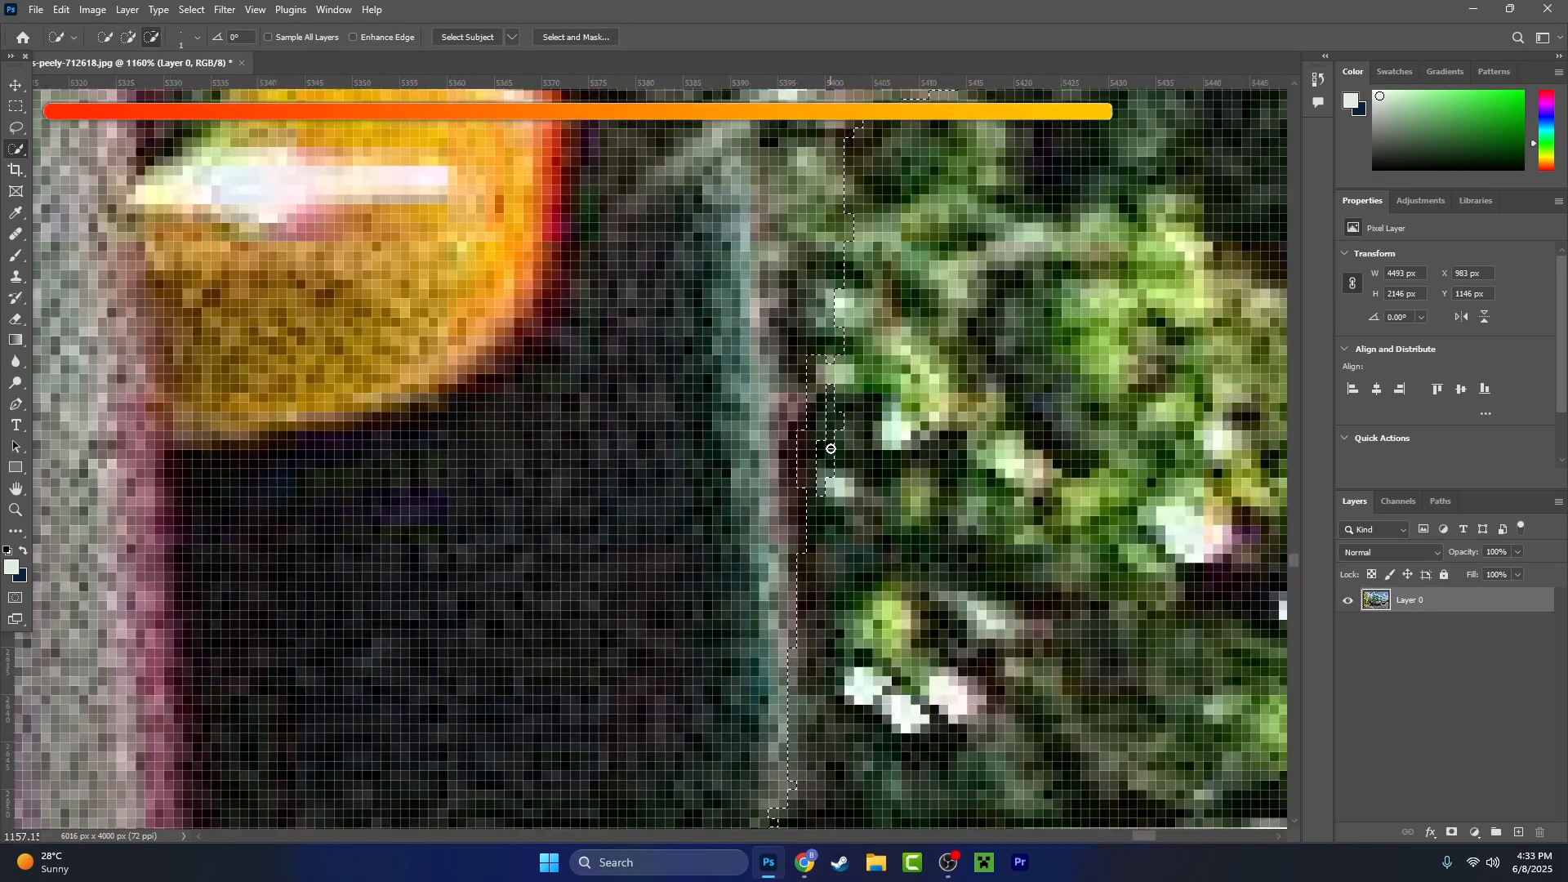
left_click_drag(826, 487, 801, 648)
scroll(784, 588, "up", 3)
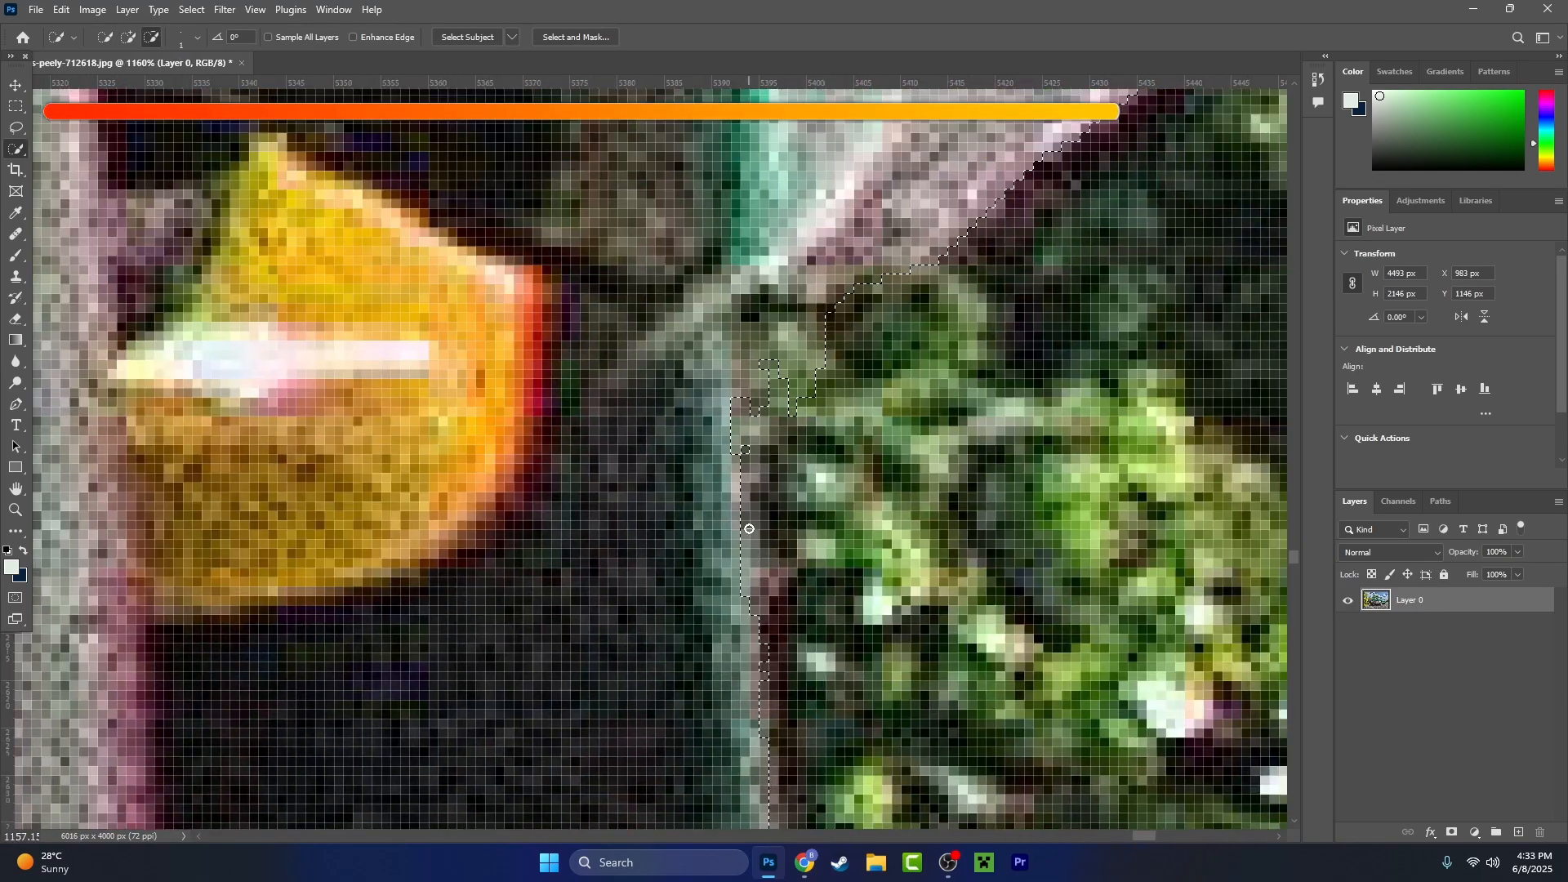
left_click_drag(762, 650, 742, 383)
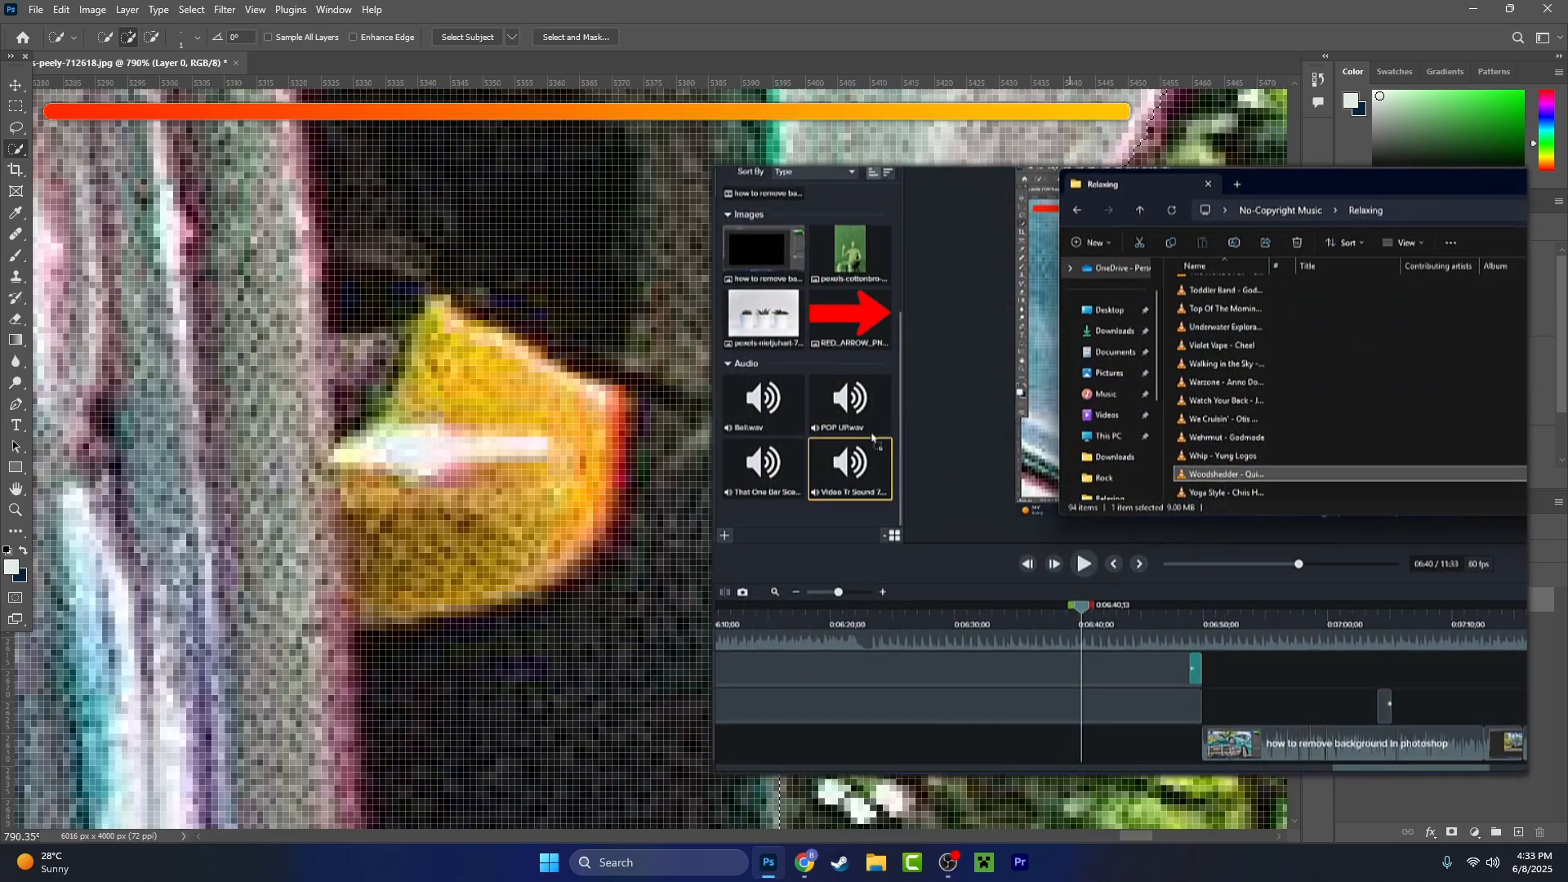
- Refine the selection along the pink-fringed rear end of the car body above the orange light
scroll(752, 491, "down", 8)
scroll(784, 507, "up", 8)
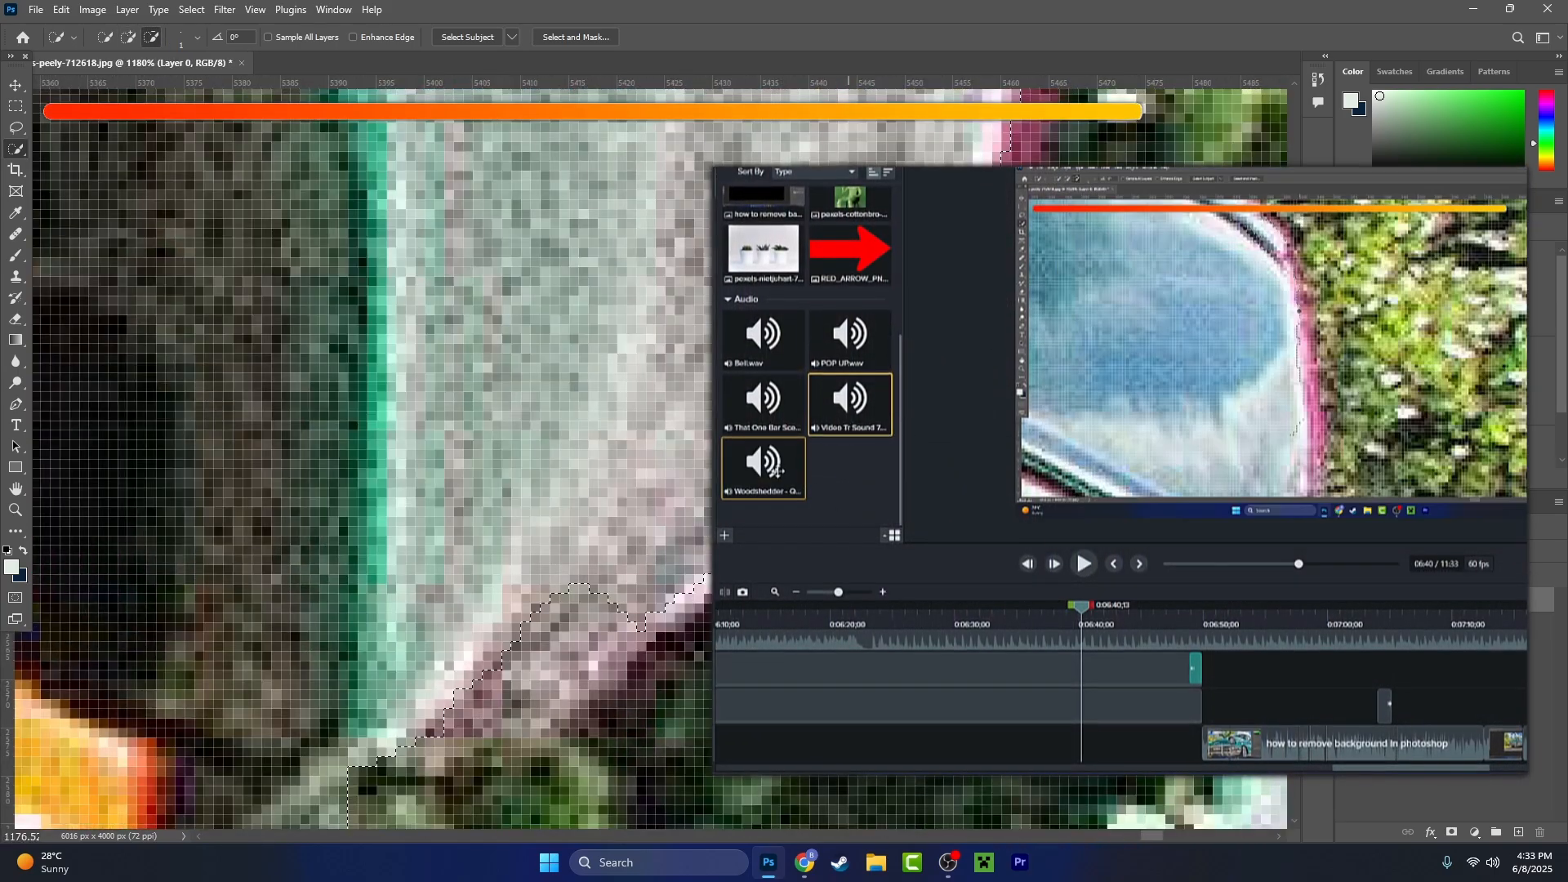
left_click_drag(940, 368, 786, 621)
- In the video editor's timeline, split the background music at 6:23 and delete the part after the cut
left_click(869, 623)
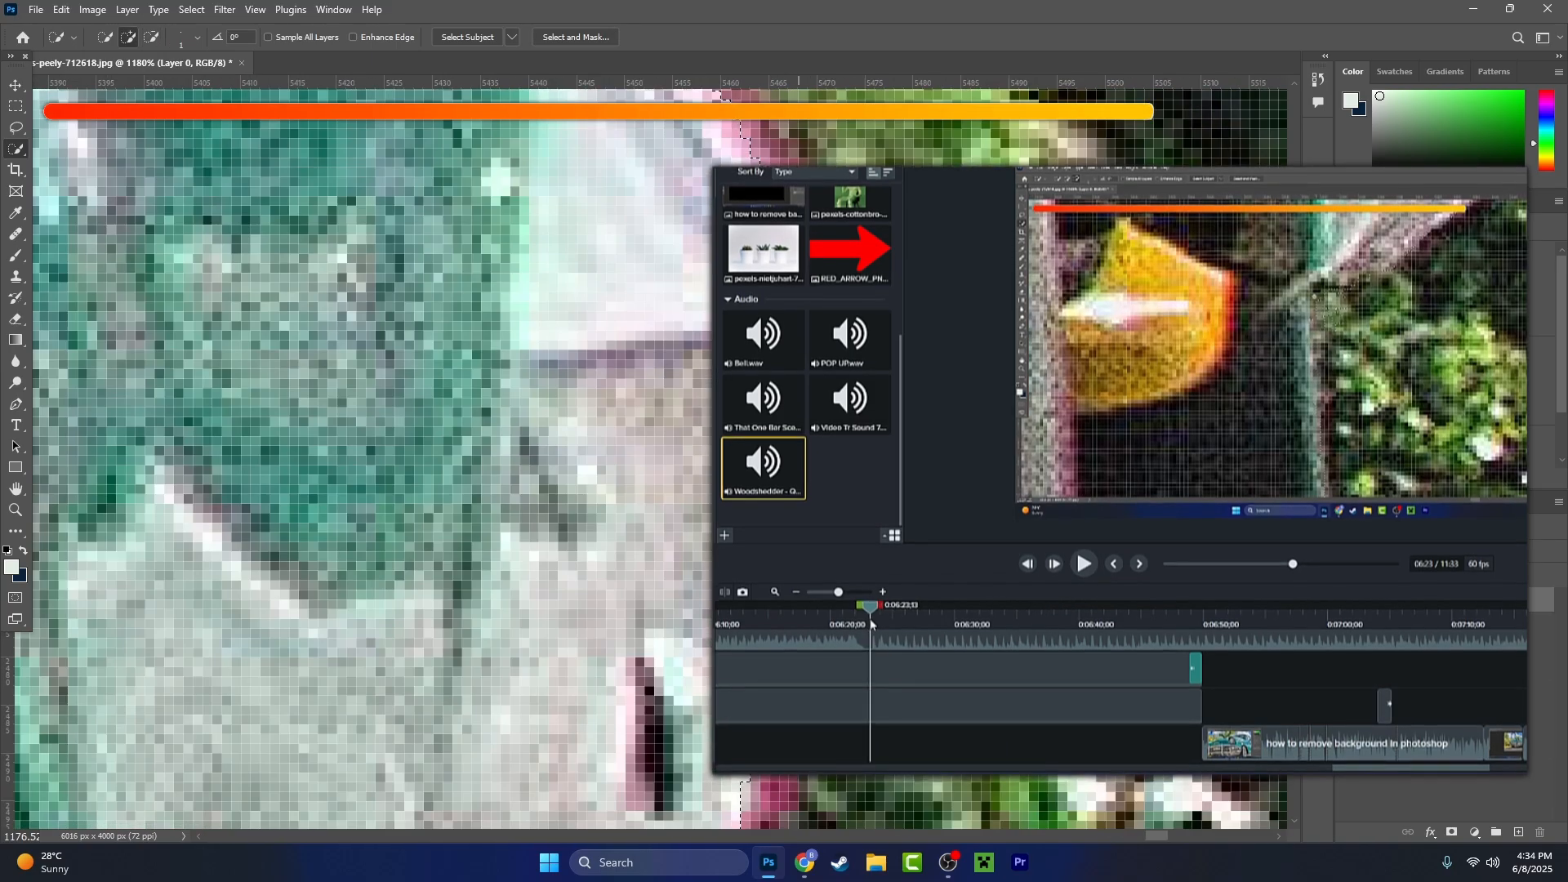
key("s")
left_click(899, 645)
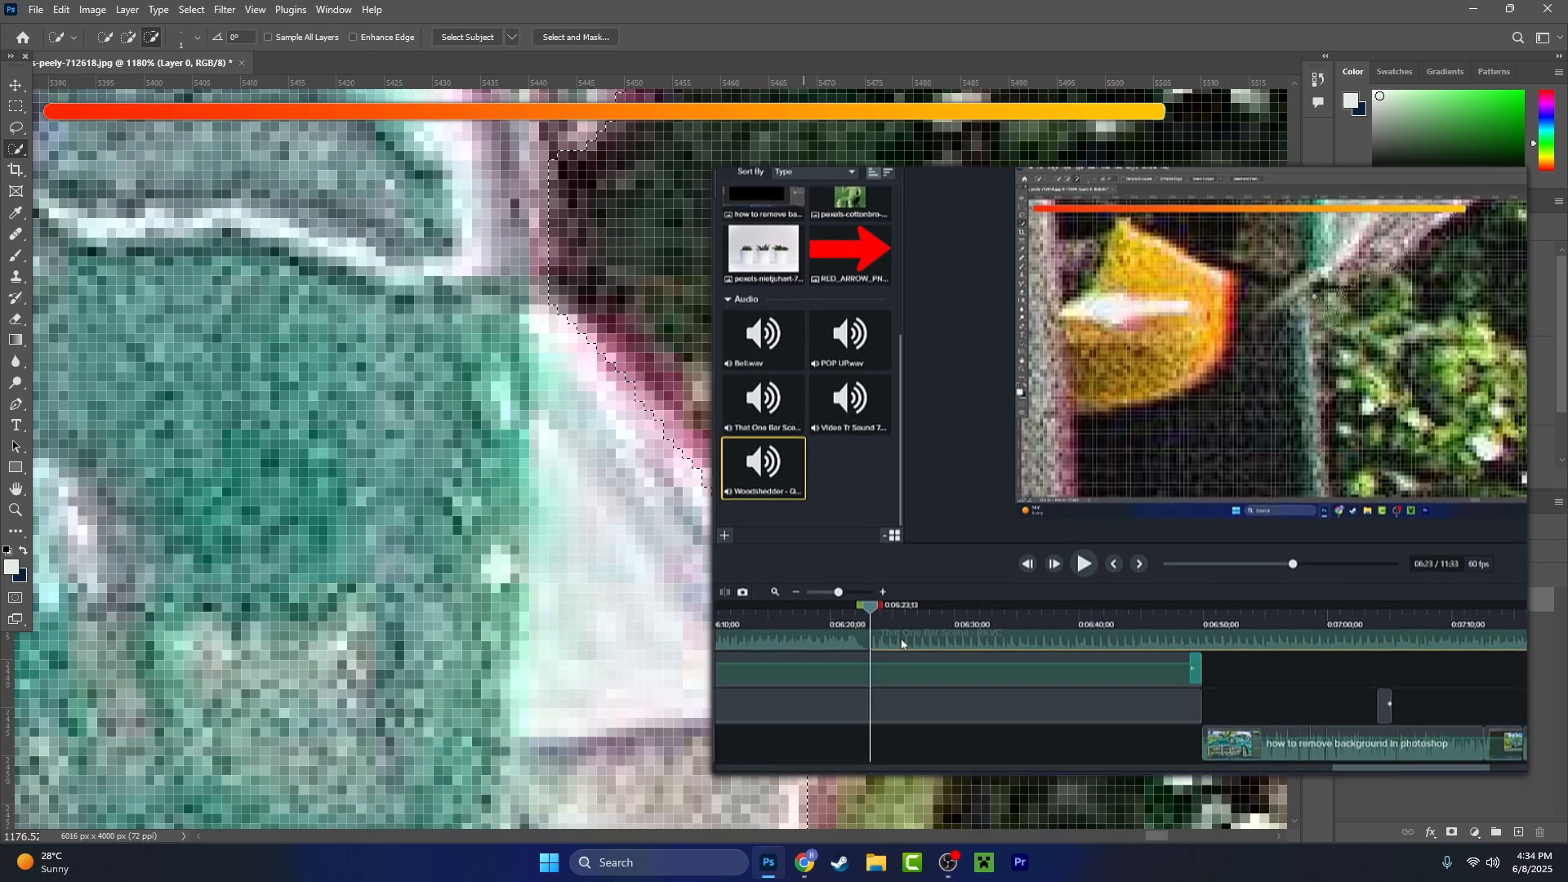
key("Delete")
- Add the Woodshedder audio from the media library to the timeline at the playhead and play it back
right_click(804, 488)
left_click(825, 490)
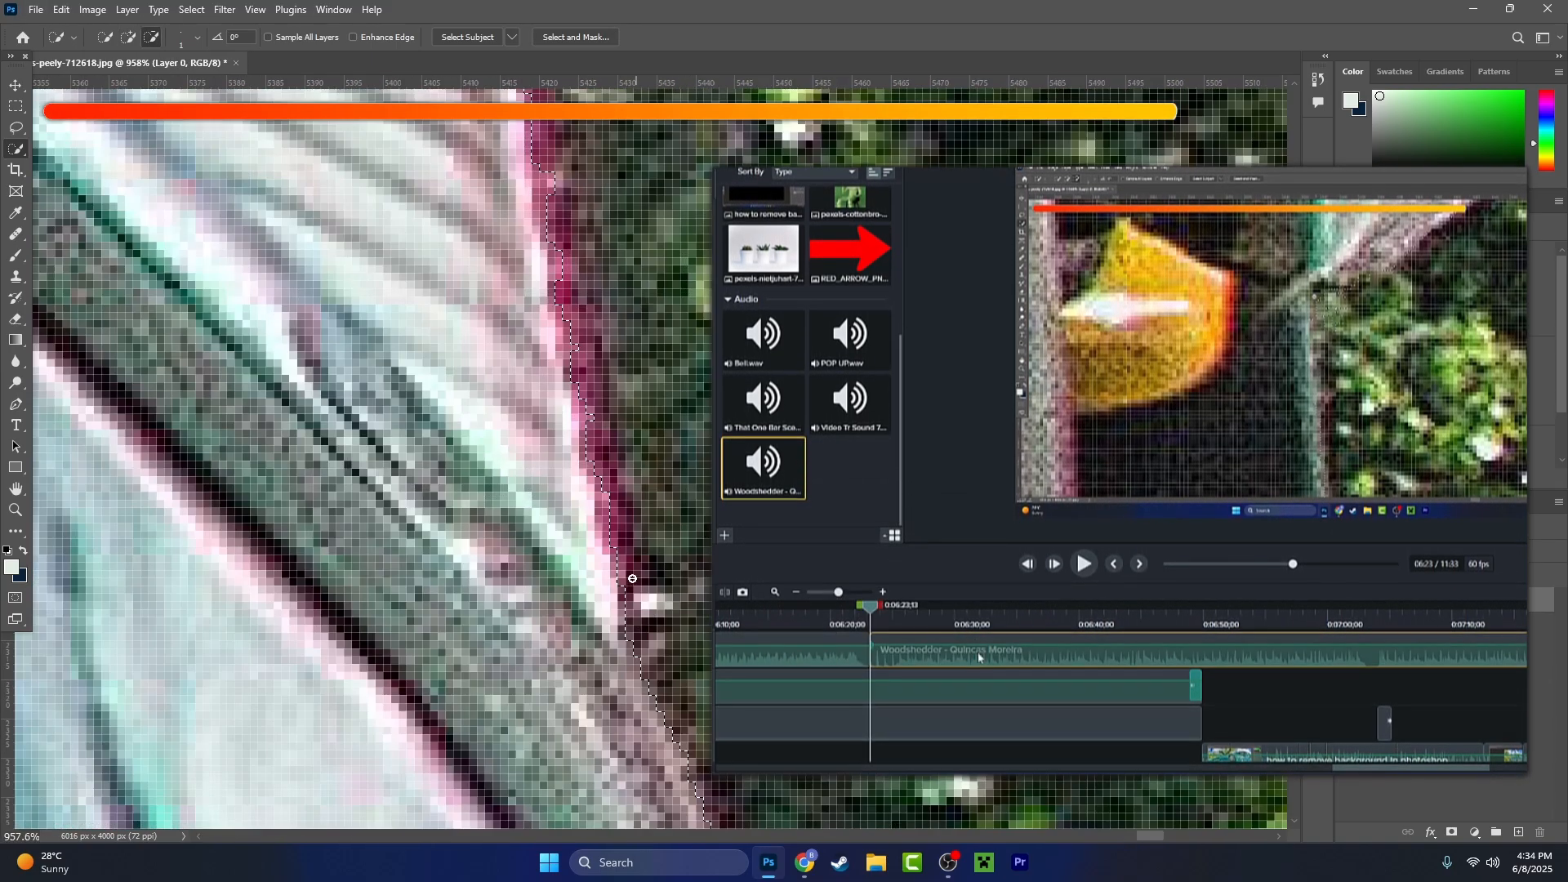
left_click(1084, 567)
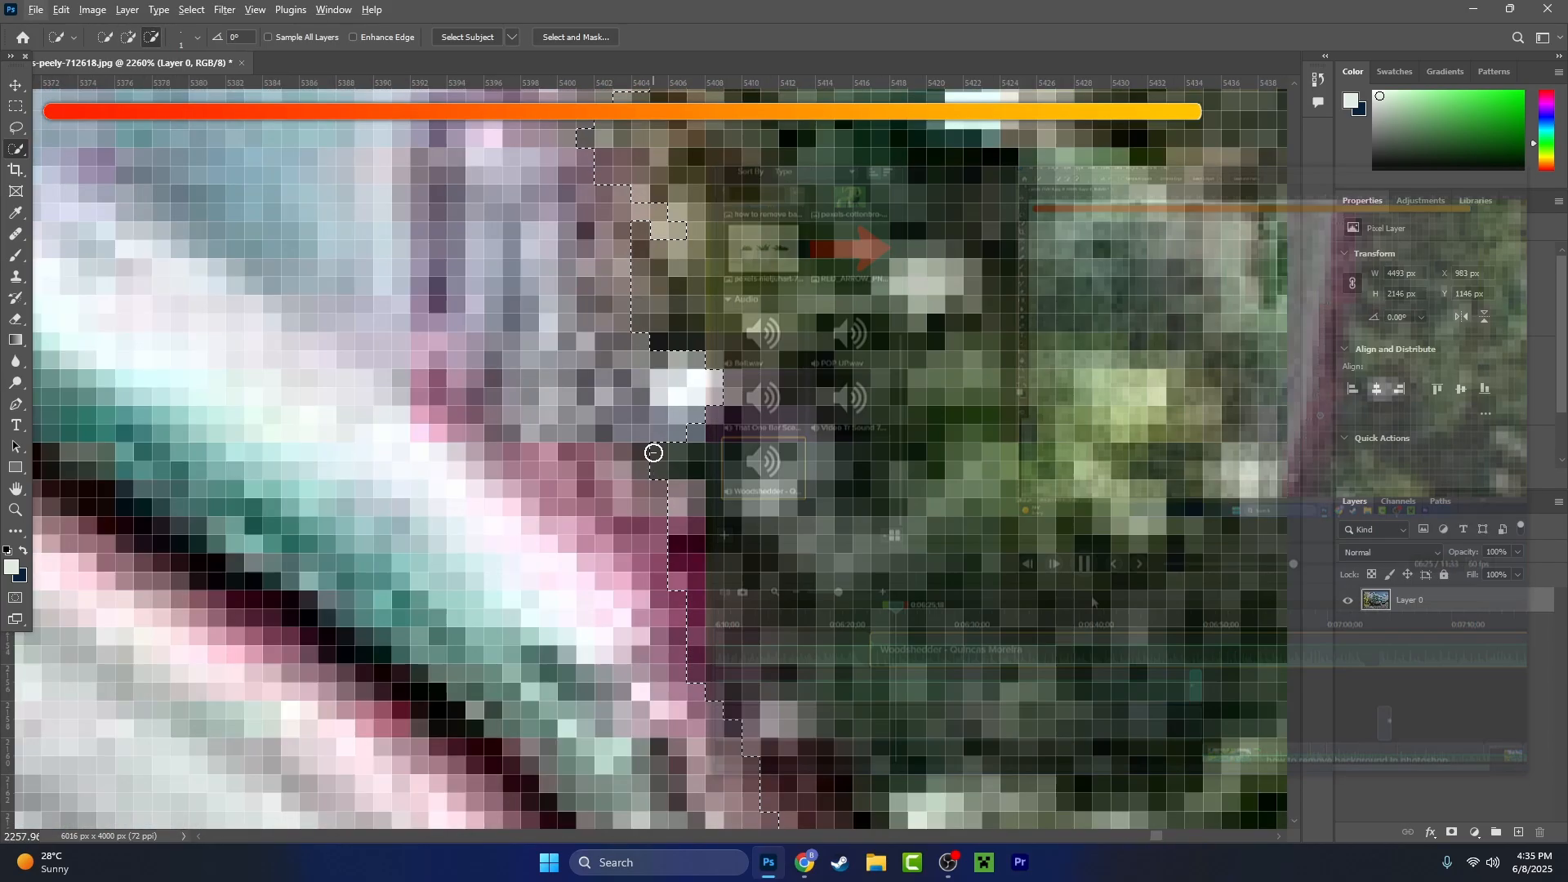
- Back in Photoshop, refine the car selection up the pink-fringed rear edge to the corner of the tail fin
scroll(688, 470, "down", 10)
scroll(693, 424, "up", 8)
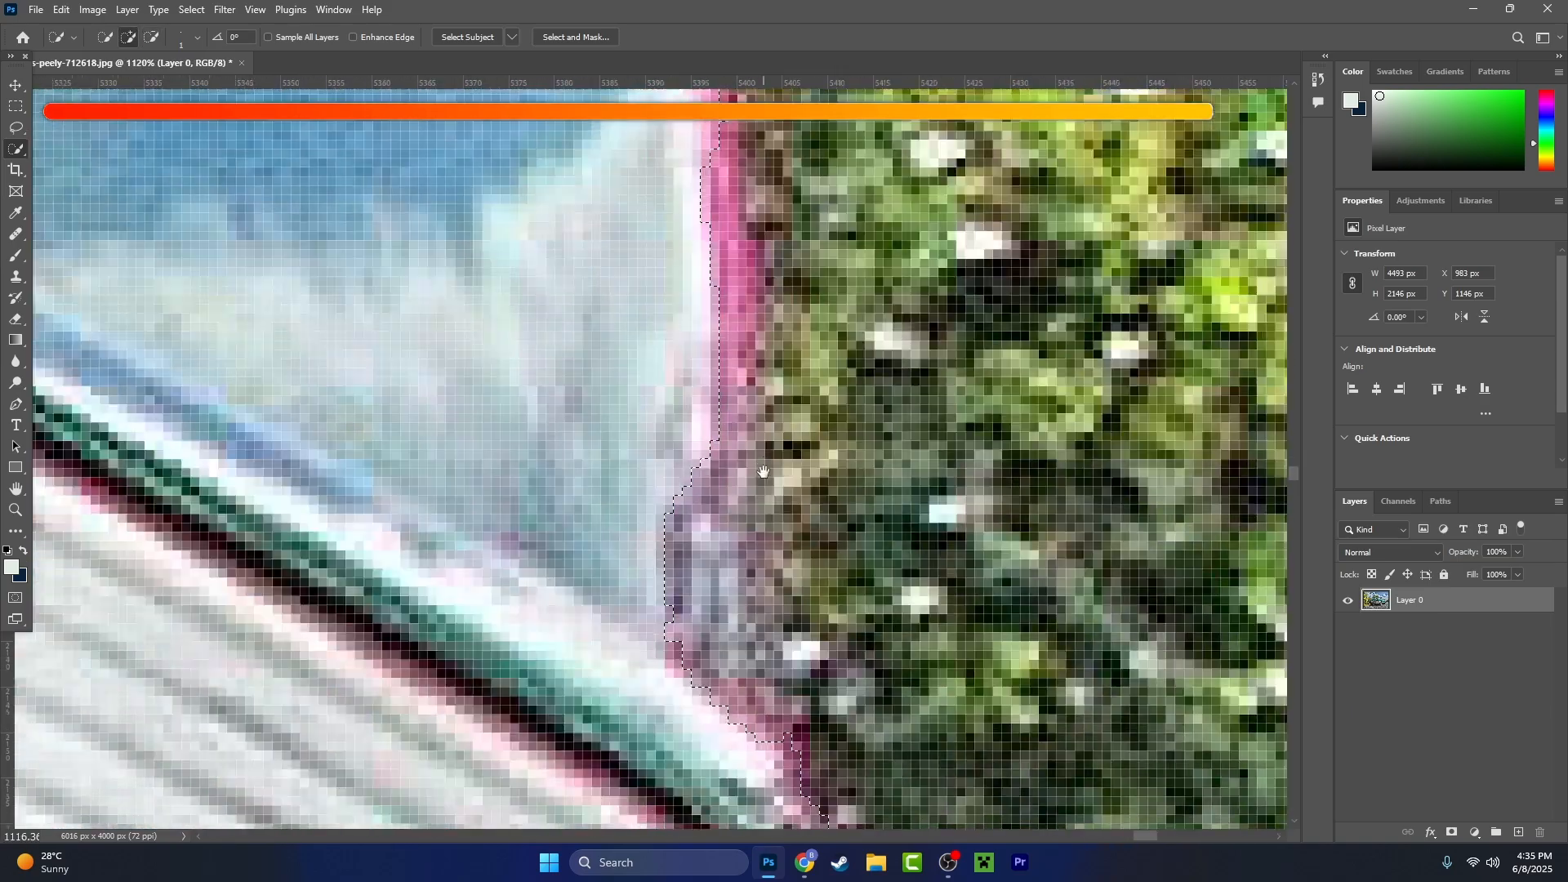
scroll(738, 520, "down", 8)
scroll(735, 514, "up", 8)
scroll(666, 255, "down", 6)
scroll(629, 155, "up", 5)
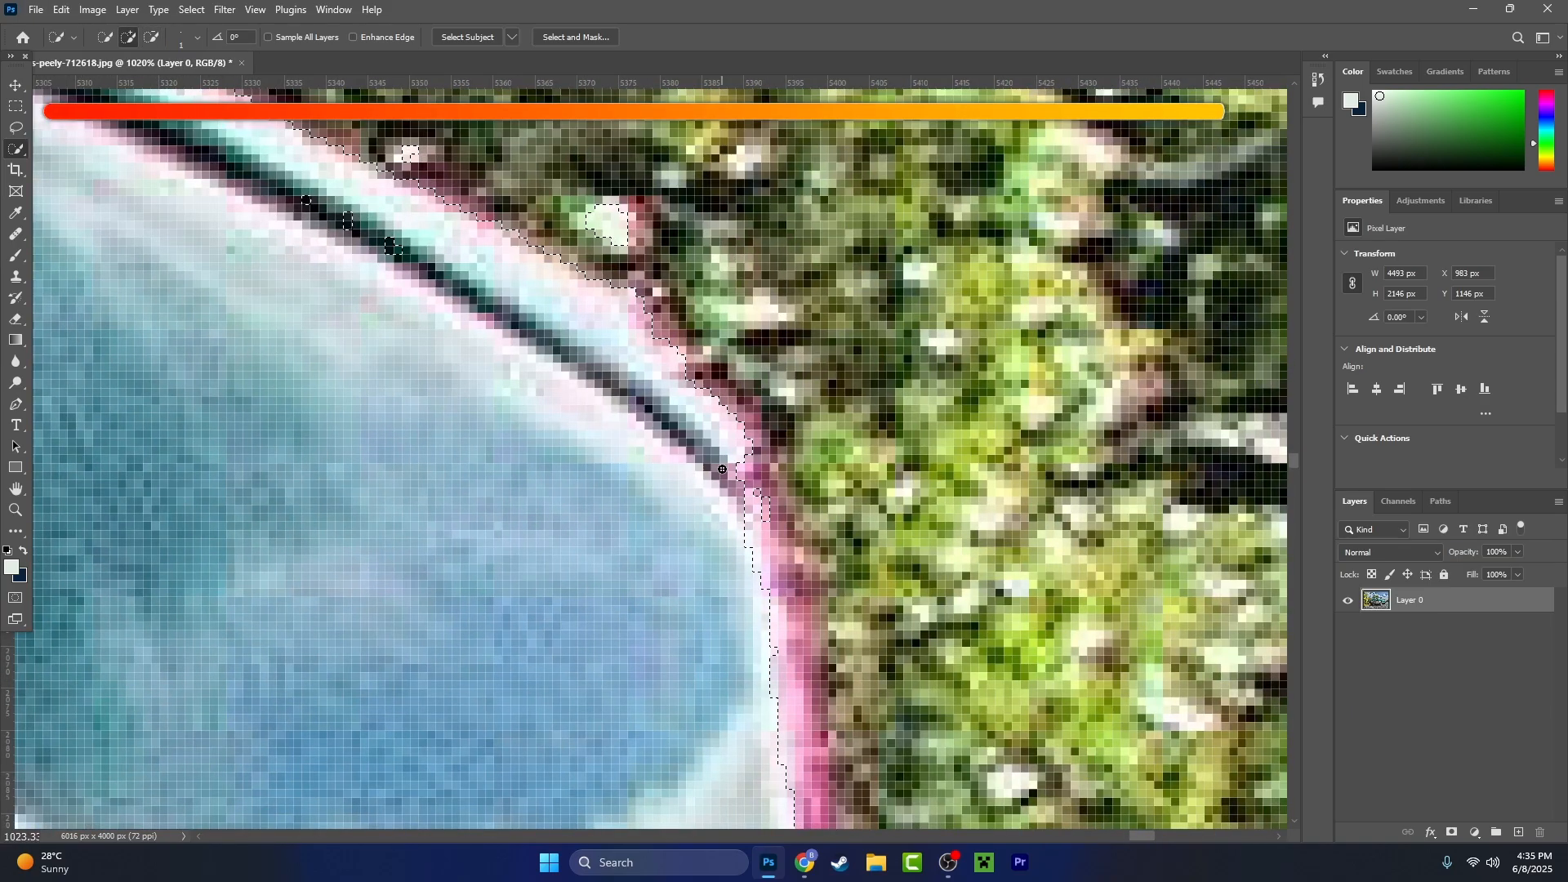
scroll(760, 490, "up", 4)
scroll(949, 602, "up", 1)
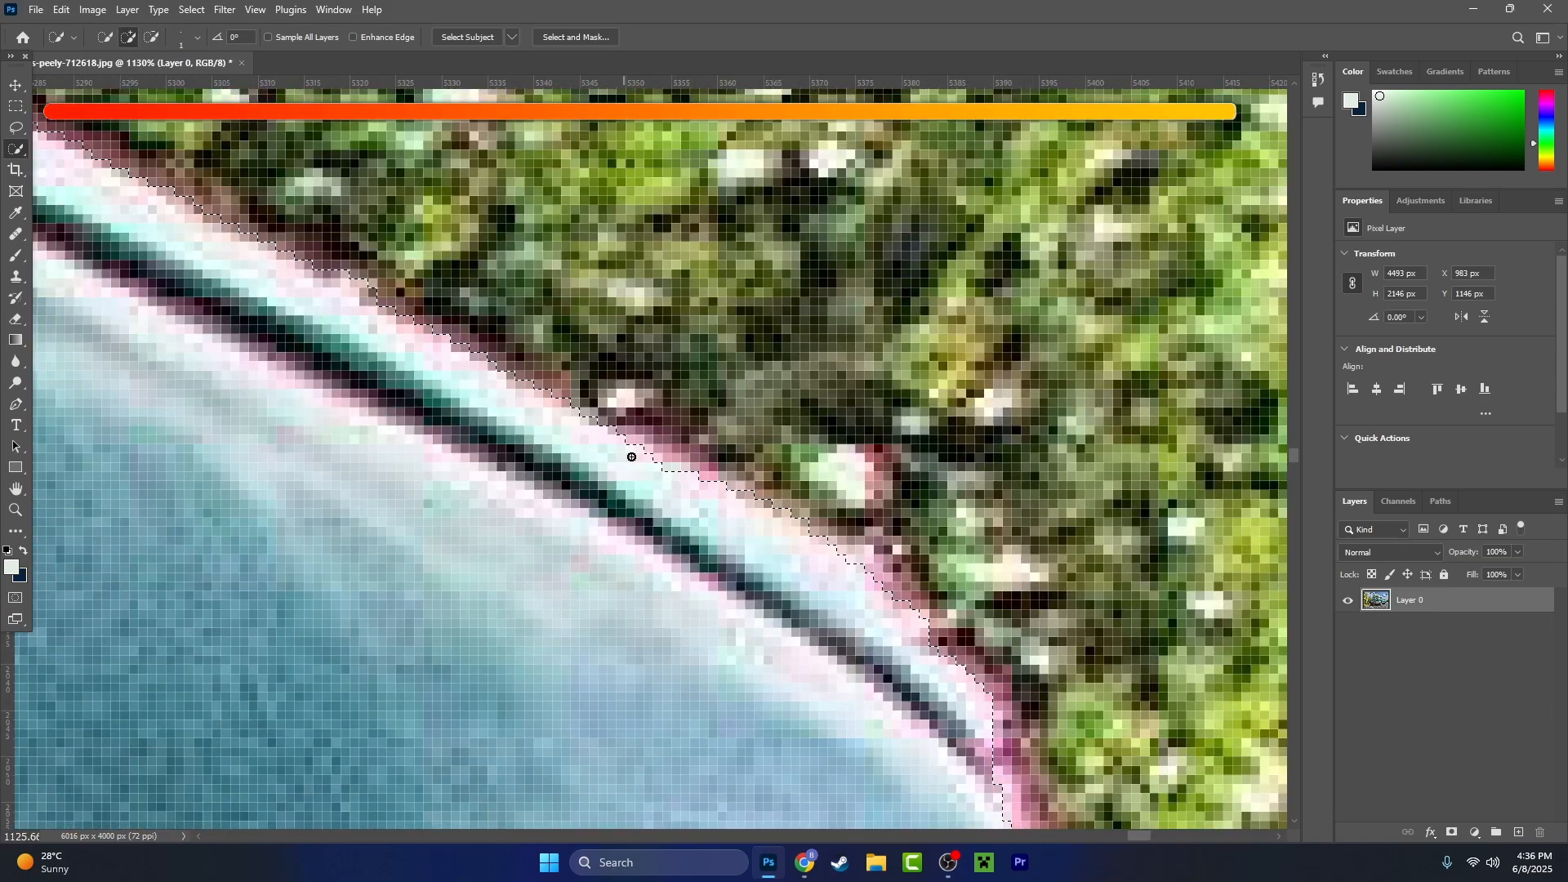
- Refine the selection along the tail fin's upper edge and the rear roof pillar against the foliage and sky
scroll(630, 455, "down", 8)
scroll(541, 424, "up", 6)
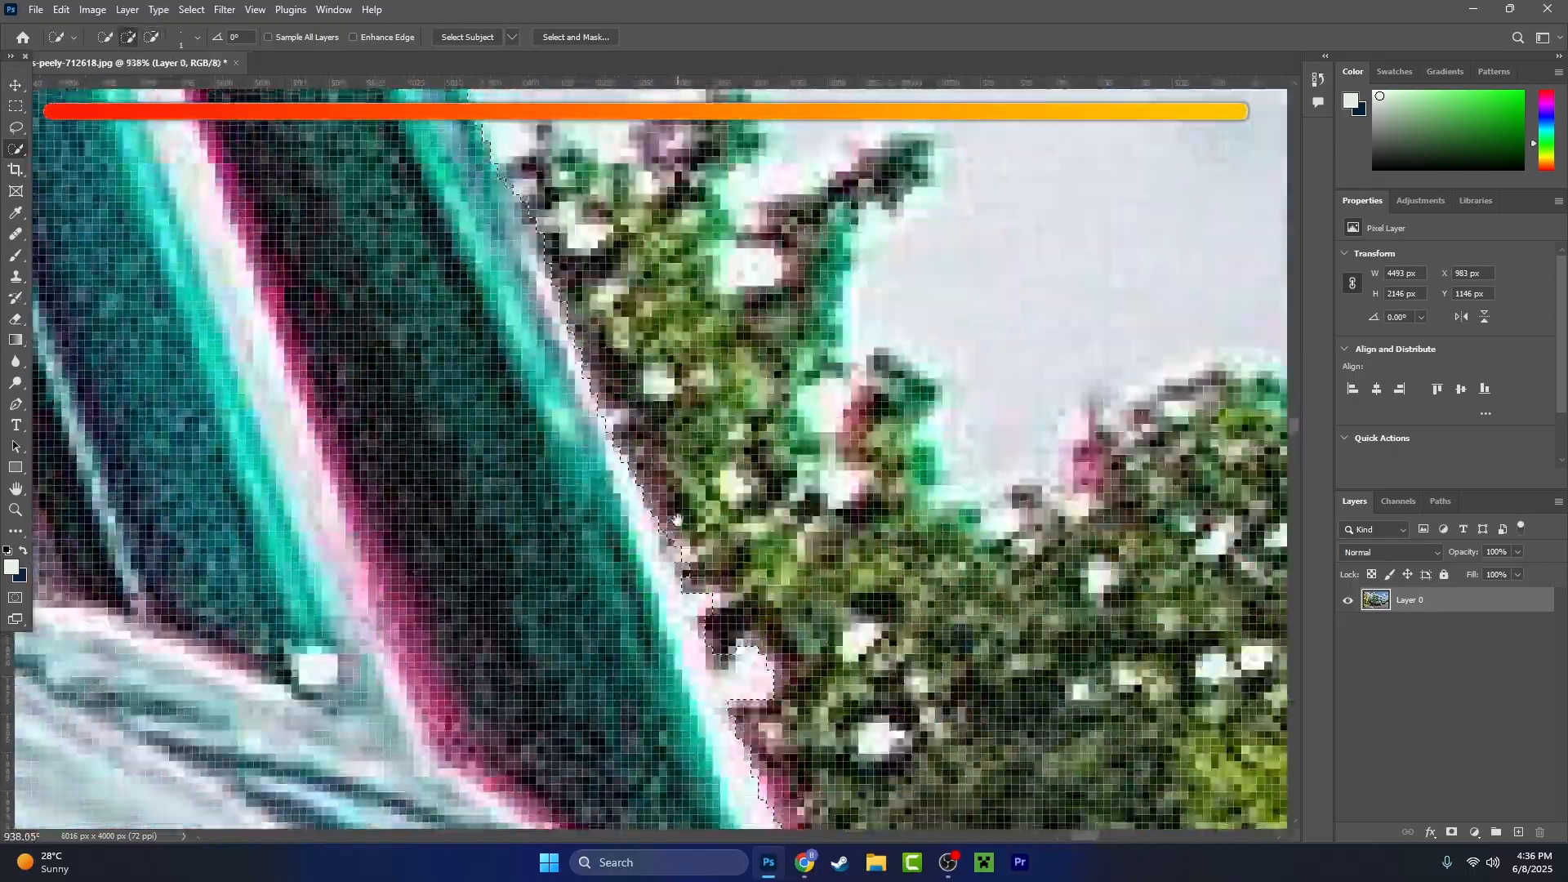
scroll(711, 428, "down", 6)
scroll(703, 430, "up", 3)
scroll(678, 506, "up", 4)
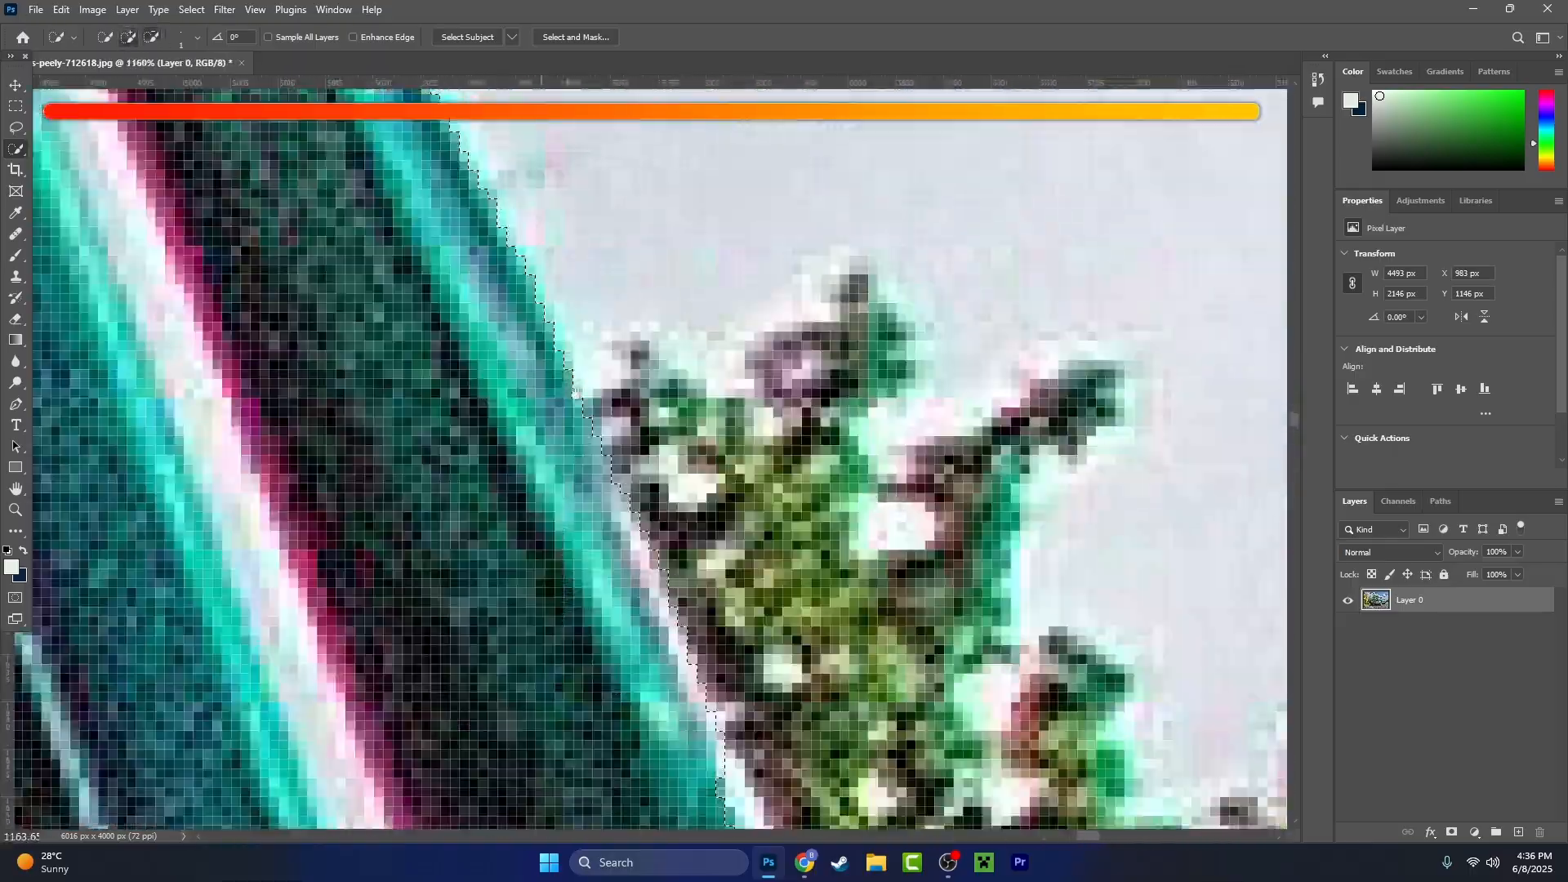
left_click_drag(490, 270, 648, 578)
scroll(647, 578, "down", 3)
left_click_drag(297, 204, 723, 538)
- Examine the selection outline around the whole car, checking the hood, bumper, tyres, underside and rear
scroll(723, 538, "down", 6)
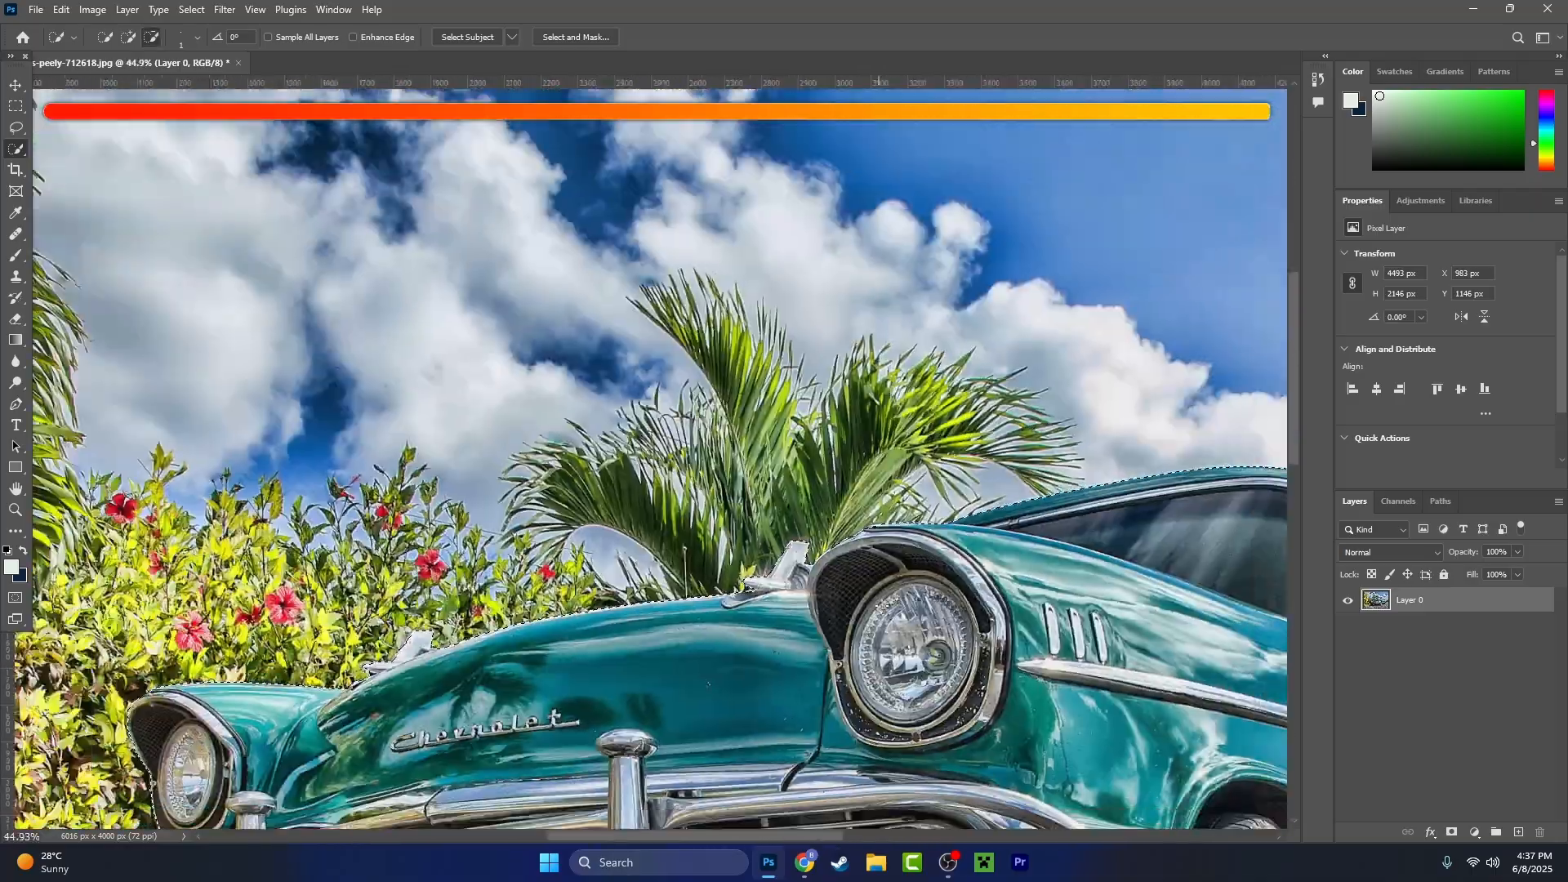
scroll(480, 447, "up", 4)
scroll(583, 284, "down", 3)
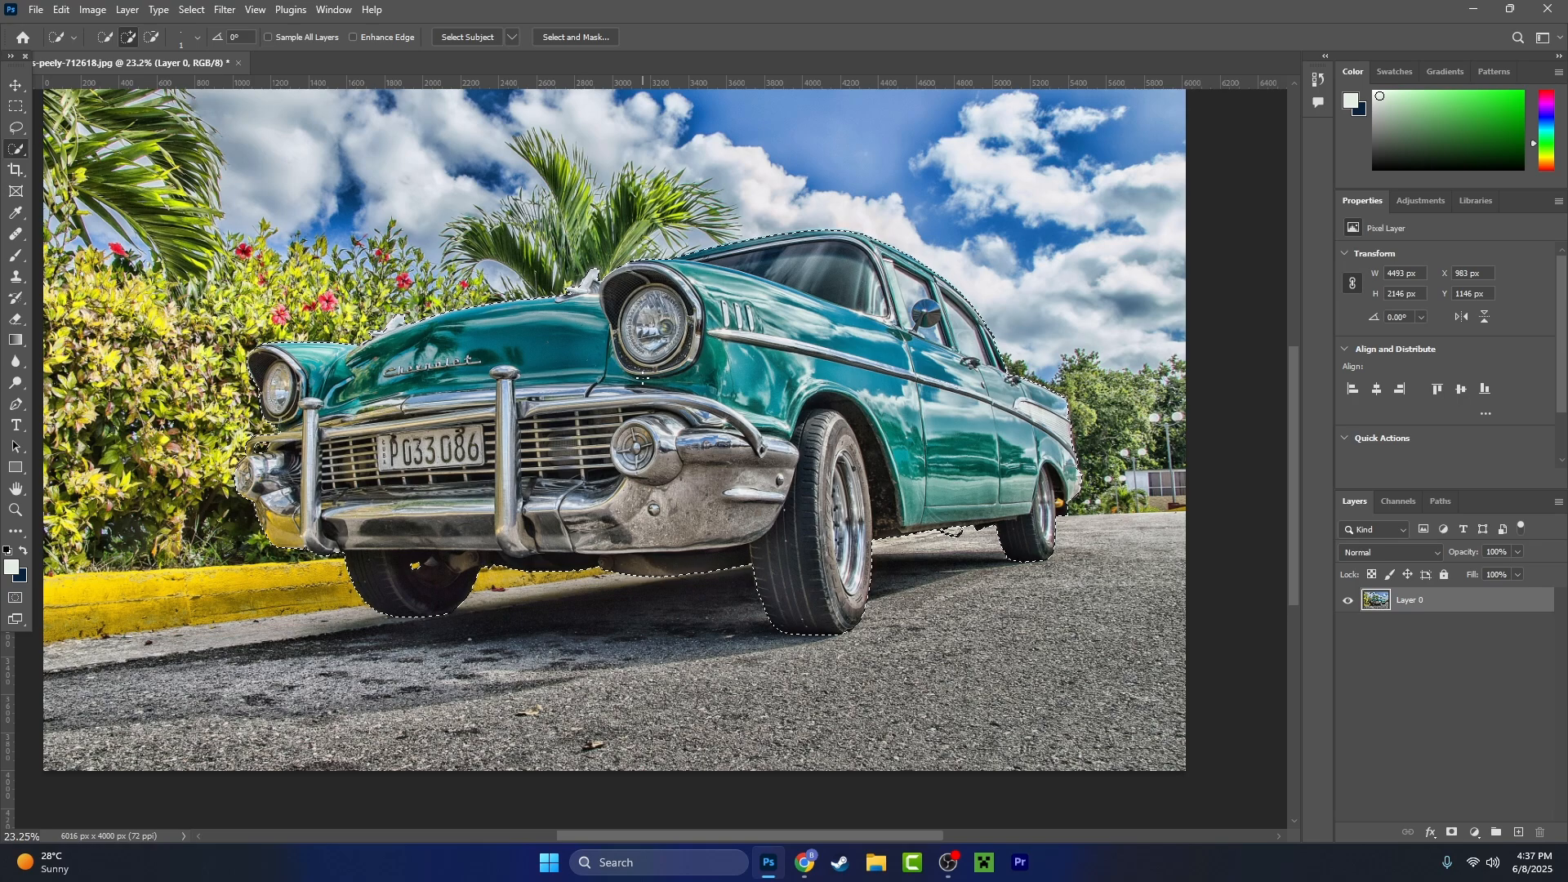
left_click_drag(544, 551, 598, 512)
scroll(598, 512, "up", 3)
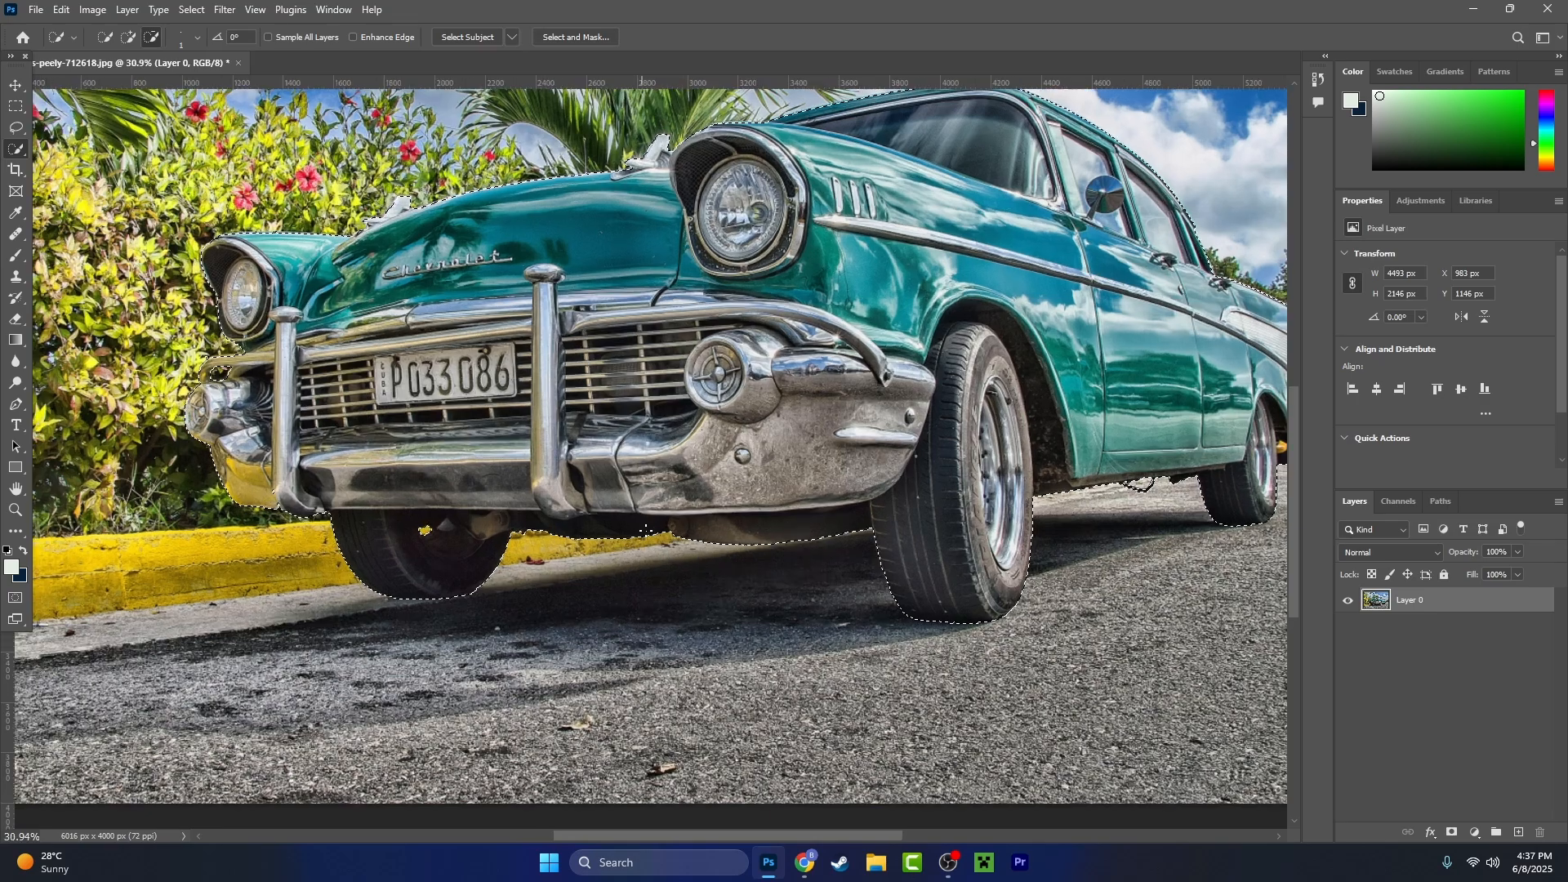
left_click_drag(825, 564, 520, 613)
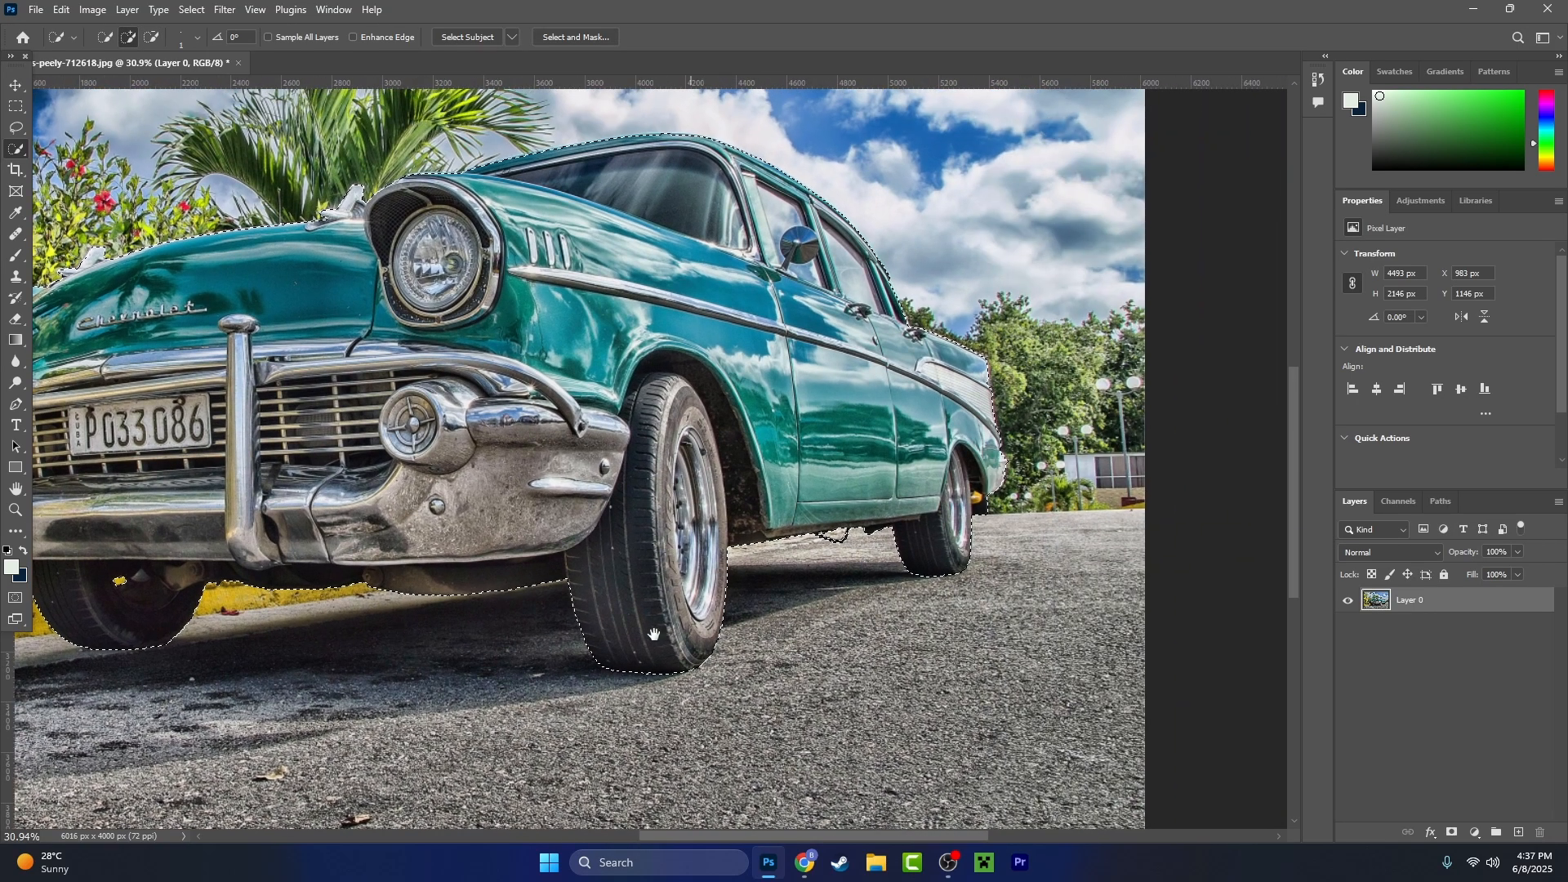
left_click_drag(654, 635, 599, 690)
scroll(736, 603, "up", 10)
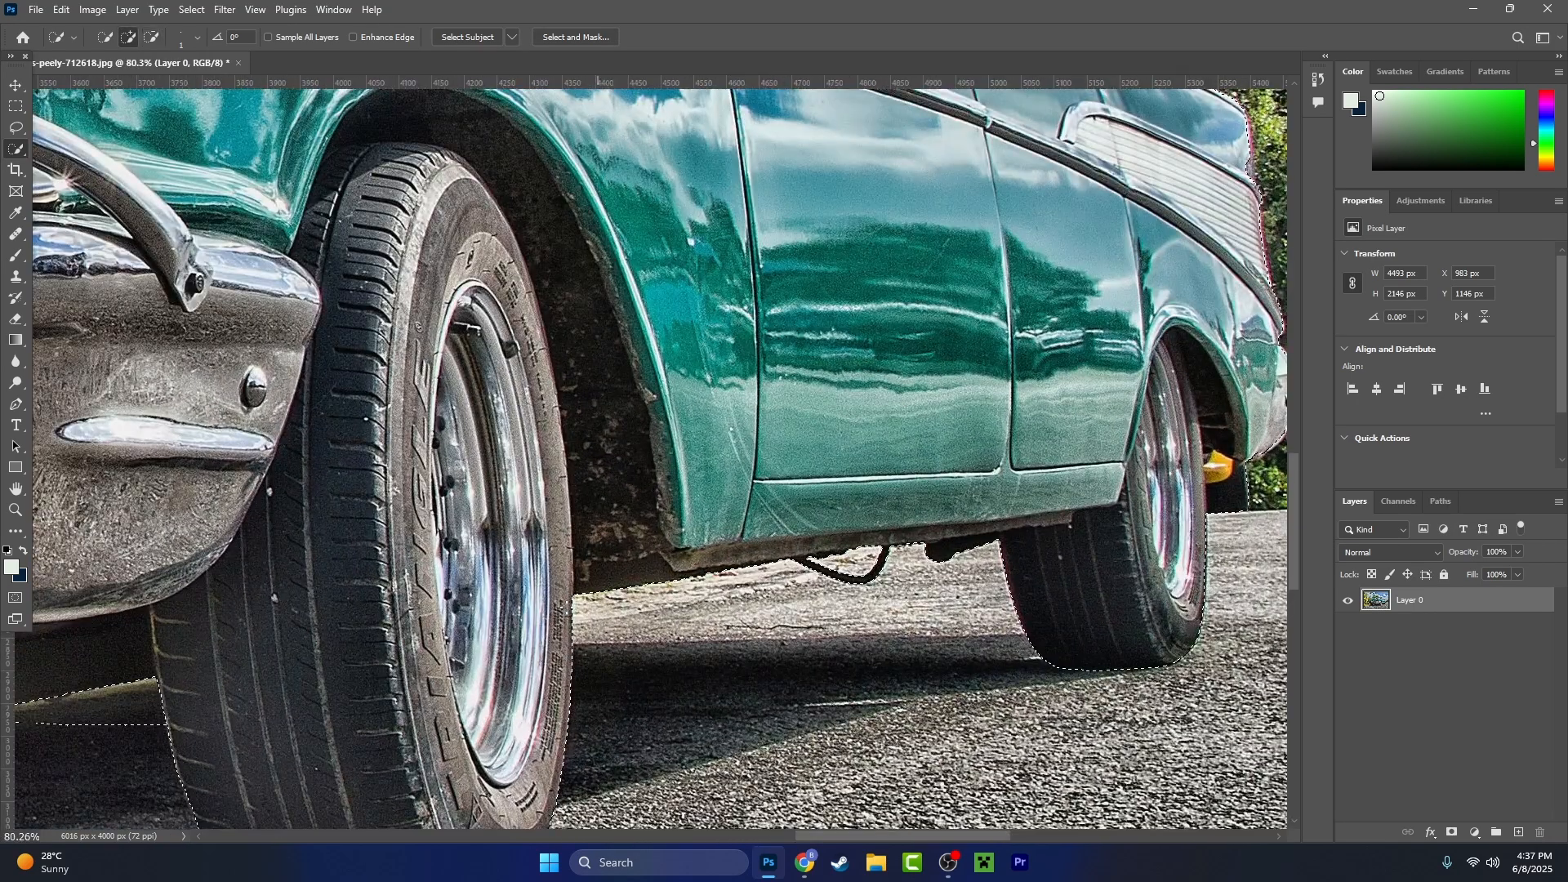
scroll(567, 605, "up", 4)
left_click_drag(1184, 579, 544, 746)
scroll(911, 619, "up", 4)
scroll(1001, 497, "down", 14)
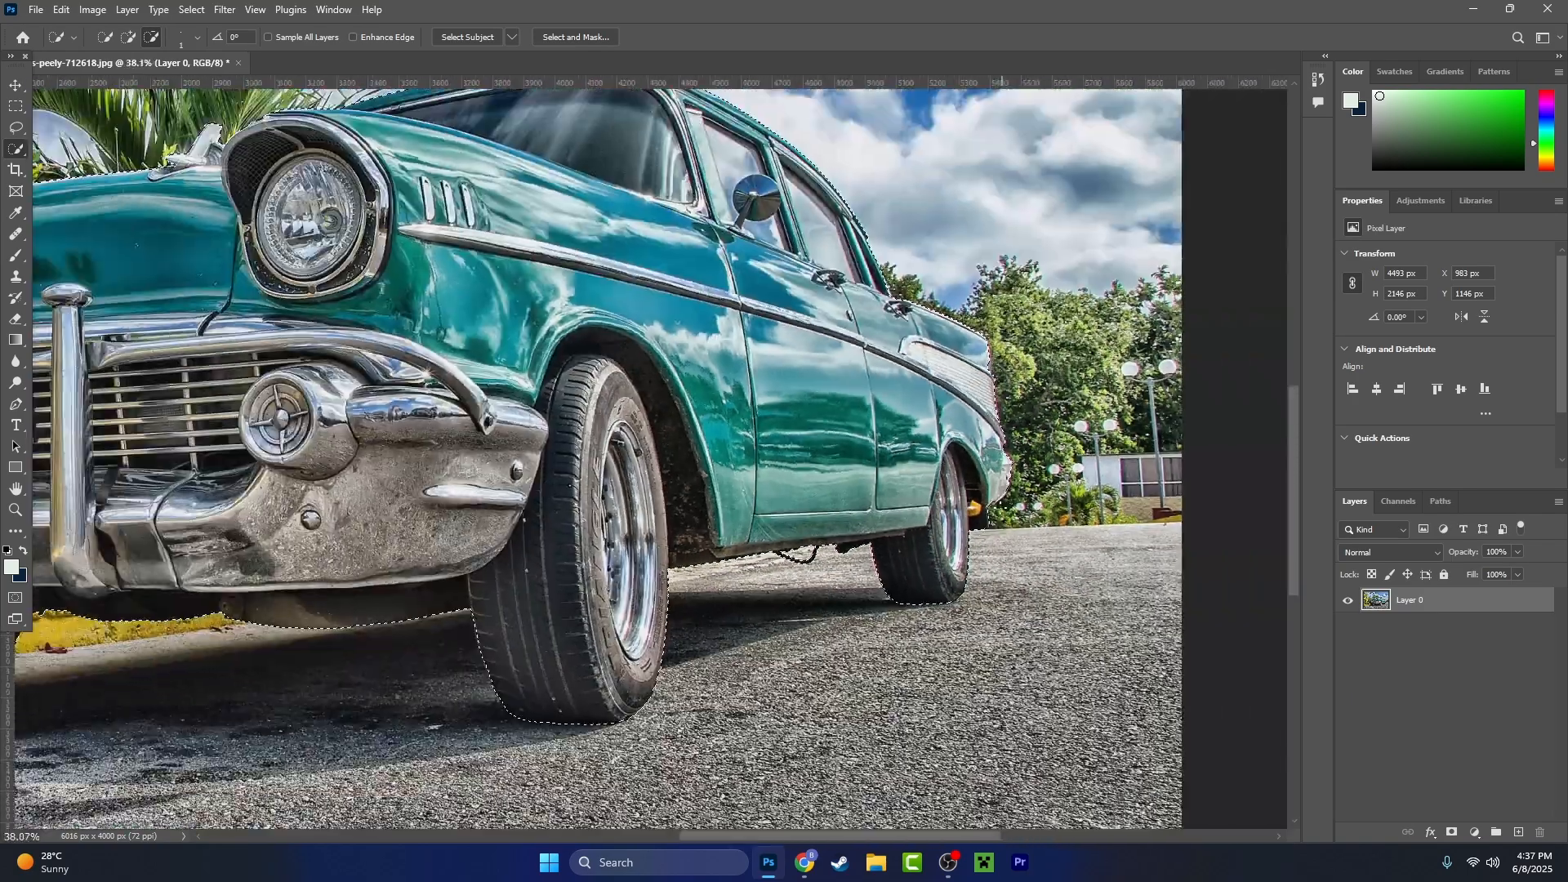
scroll(1002, 502, "down", 5)
left_click_drag(479, 555, 904, 536)
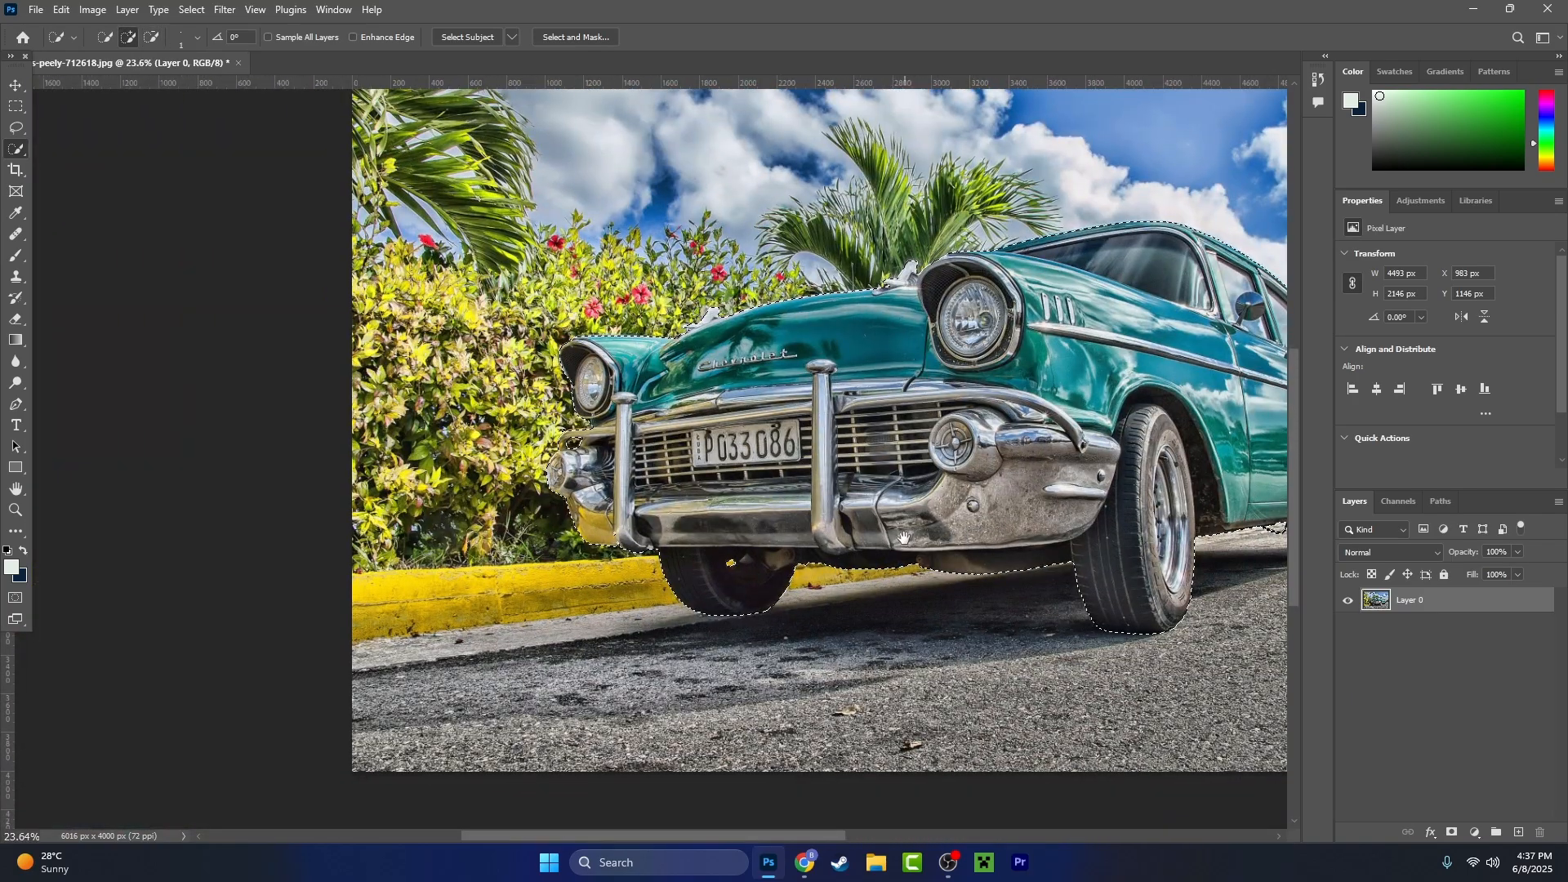
scroll(588, 498, "up", 18)
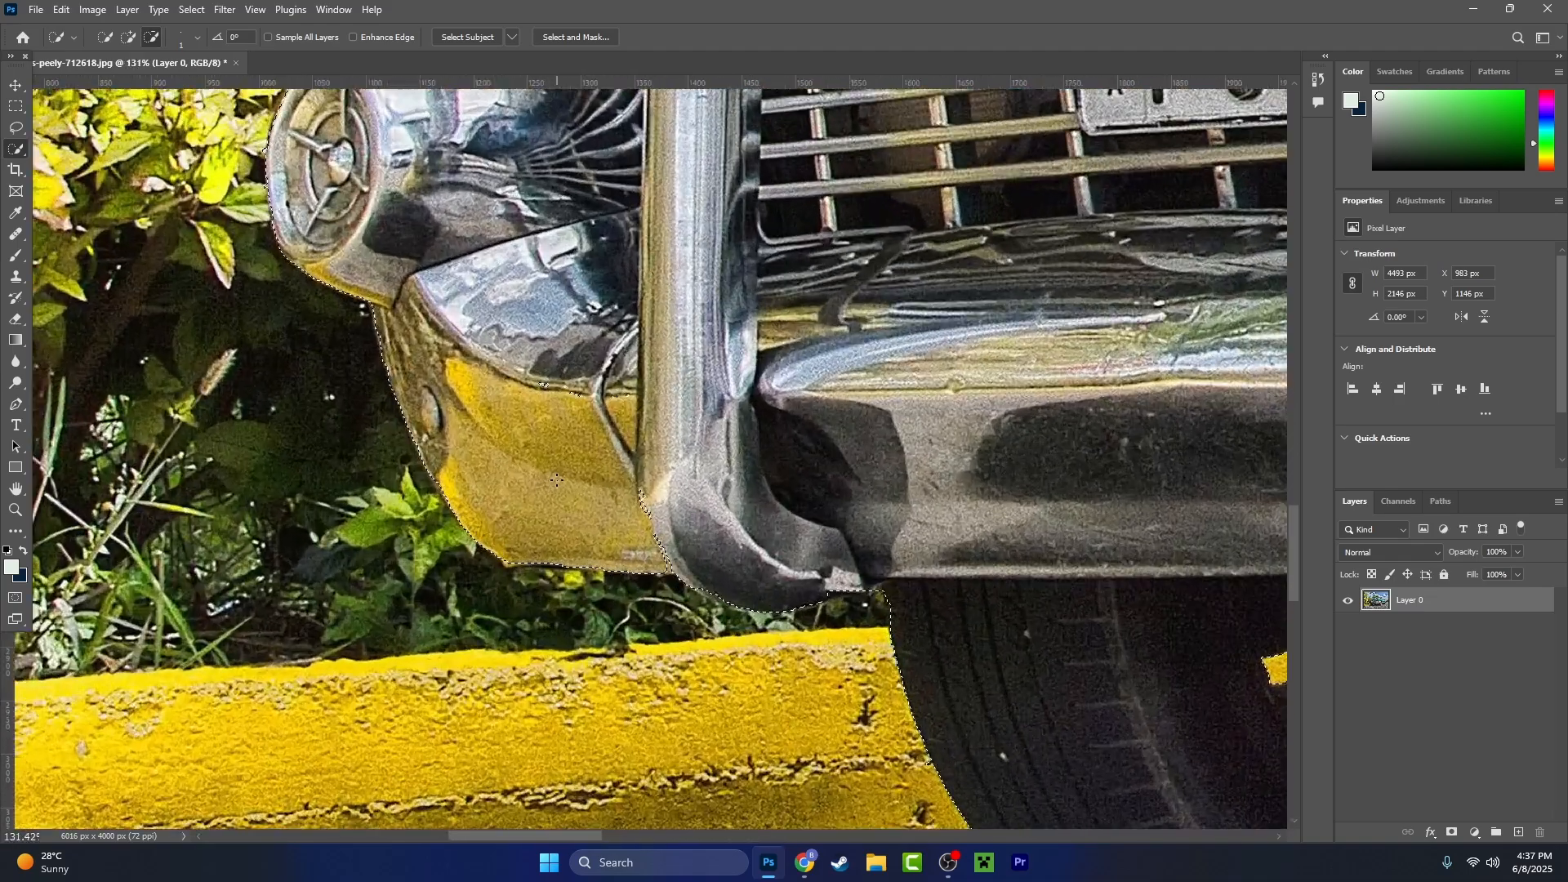
scroll(498, 450, "down", 20)
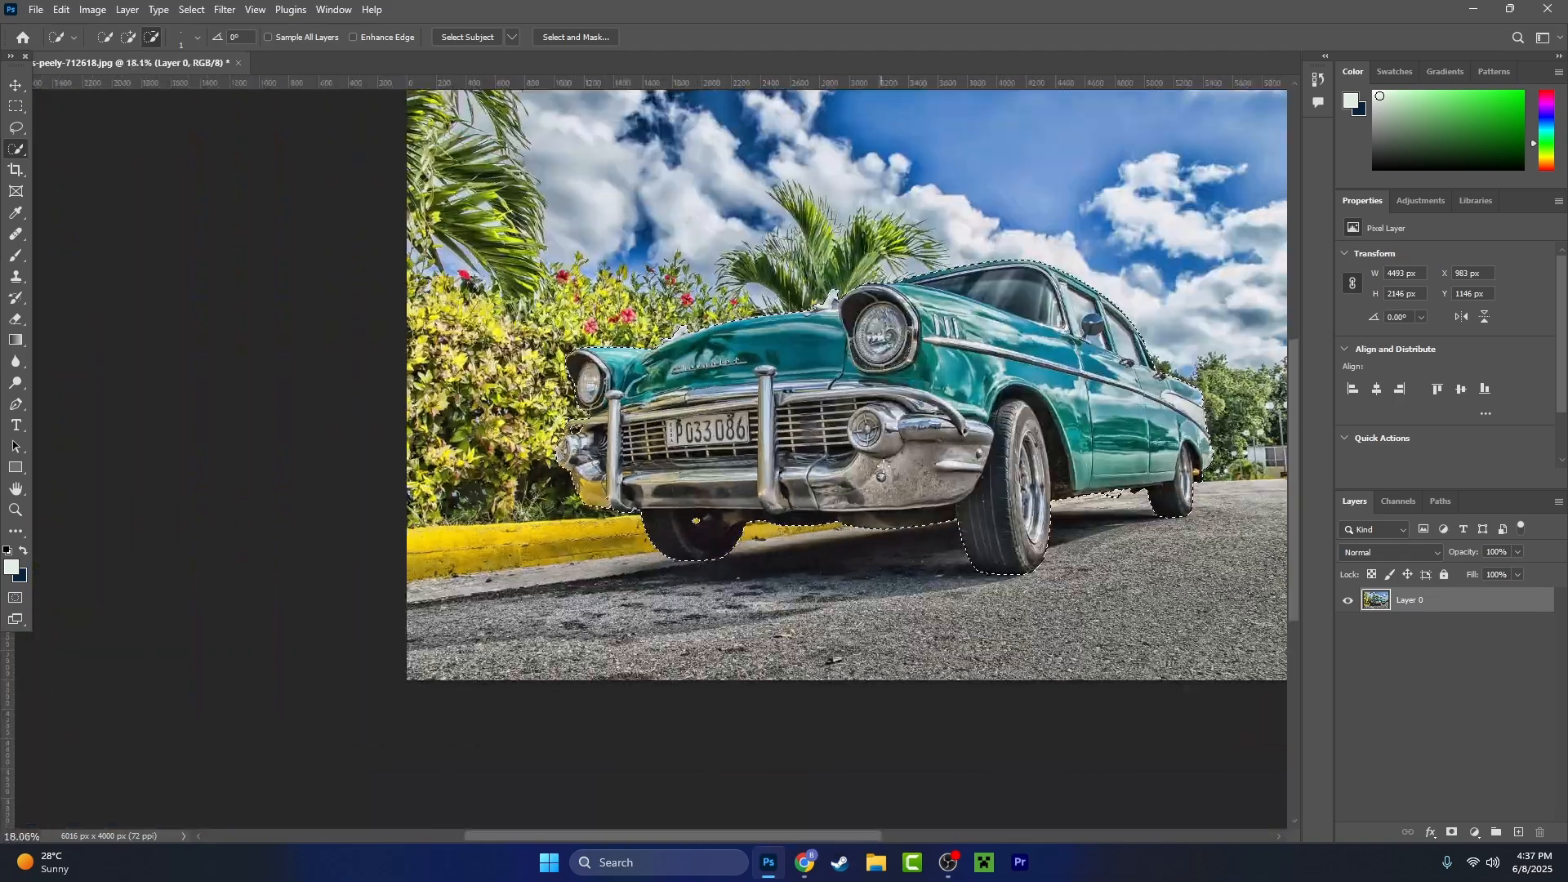
left_click_drag(893, 437, 681, 506)
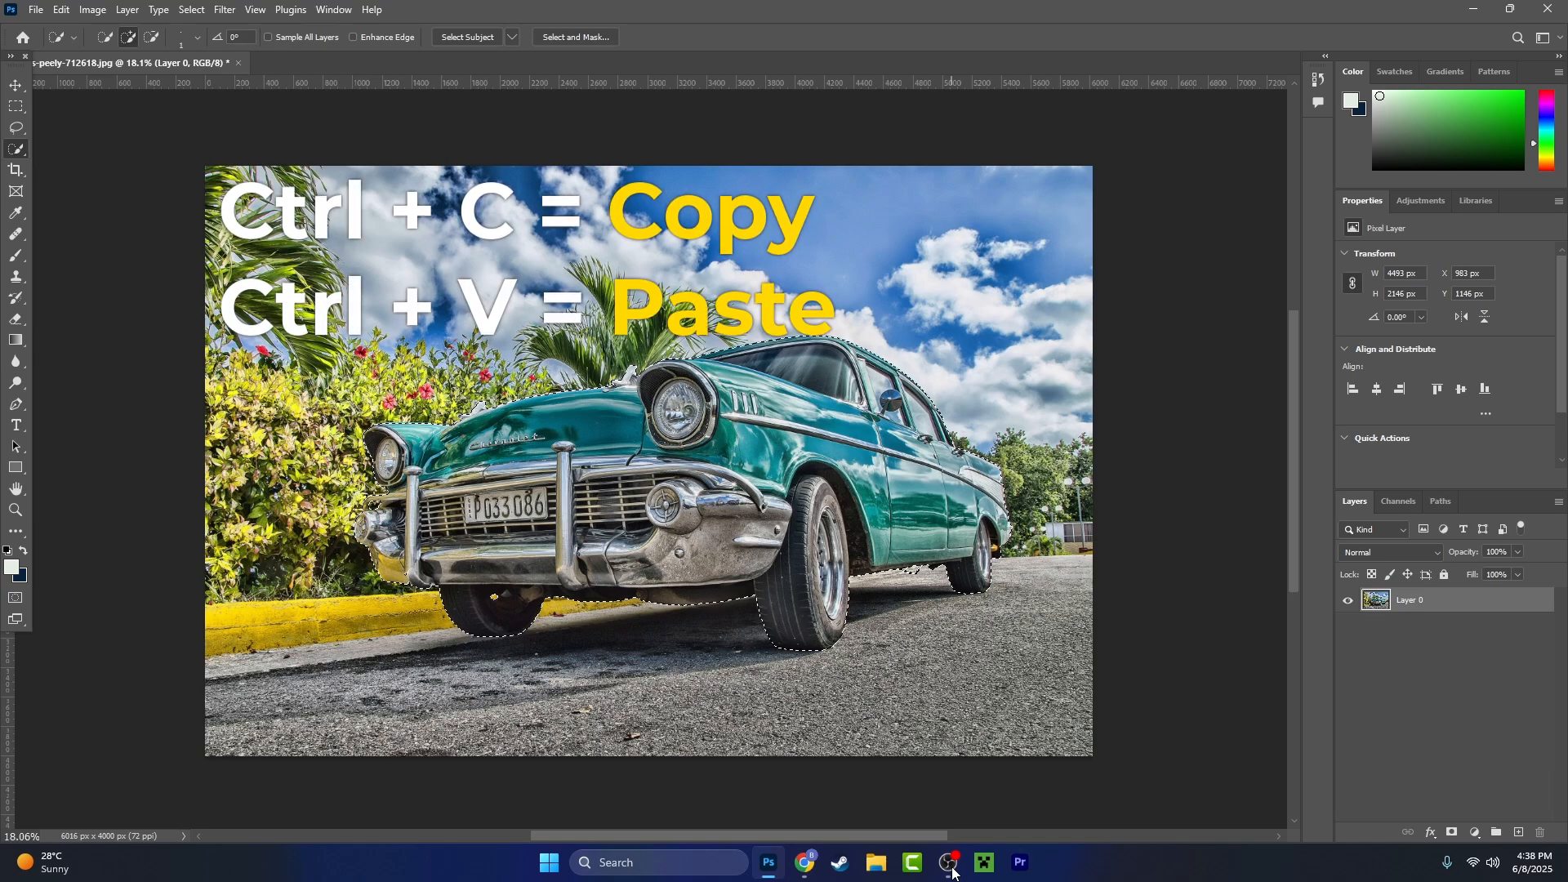
- Copy the selected car and paste it onto its own new layer
key("ctrl+c")
key("ctrl+v")
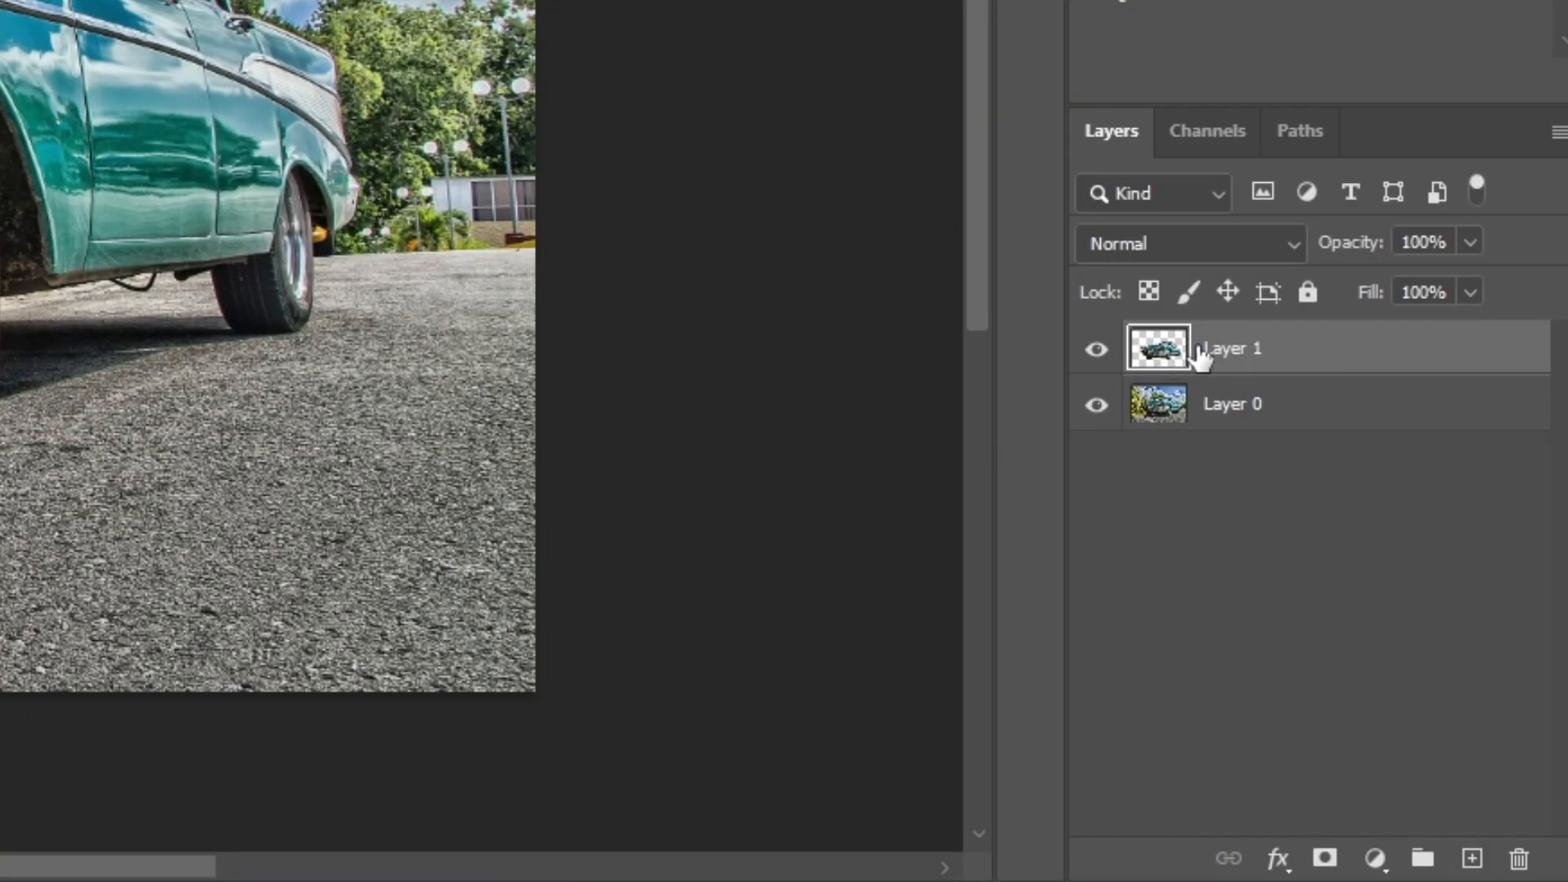
- Look over the BLACK.jpg and WHITE.jpg backgrounds, and paste the cut-out car into BLACK.jpg
left_click(327, 63)
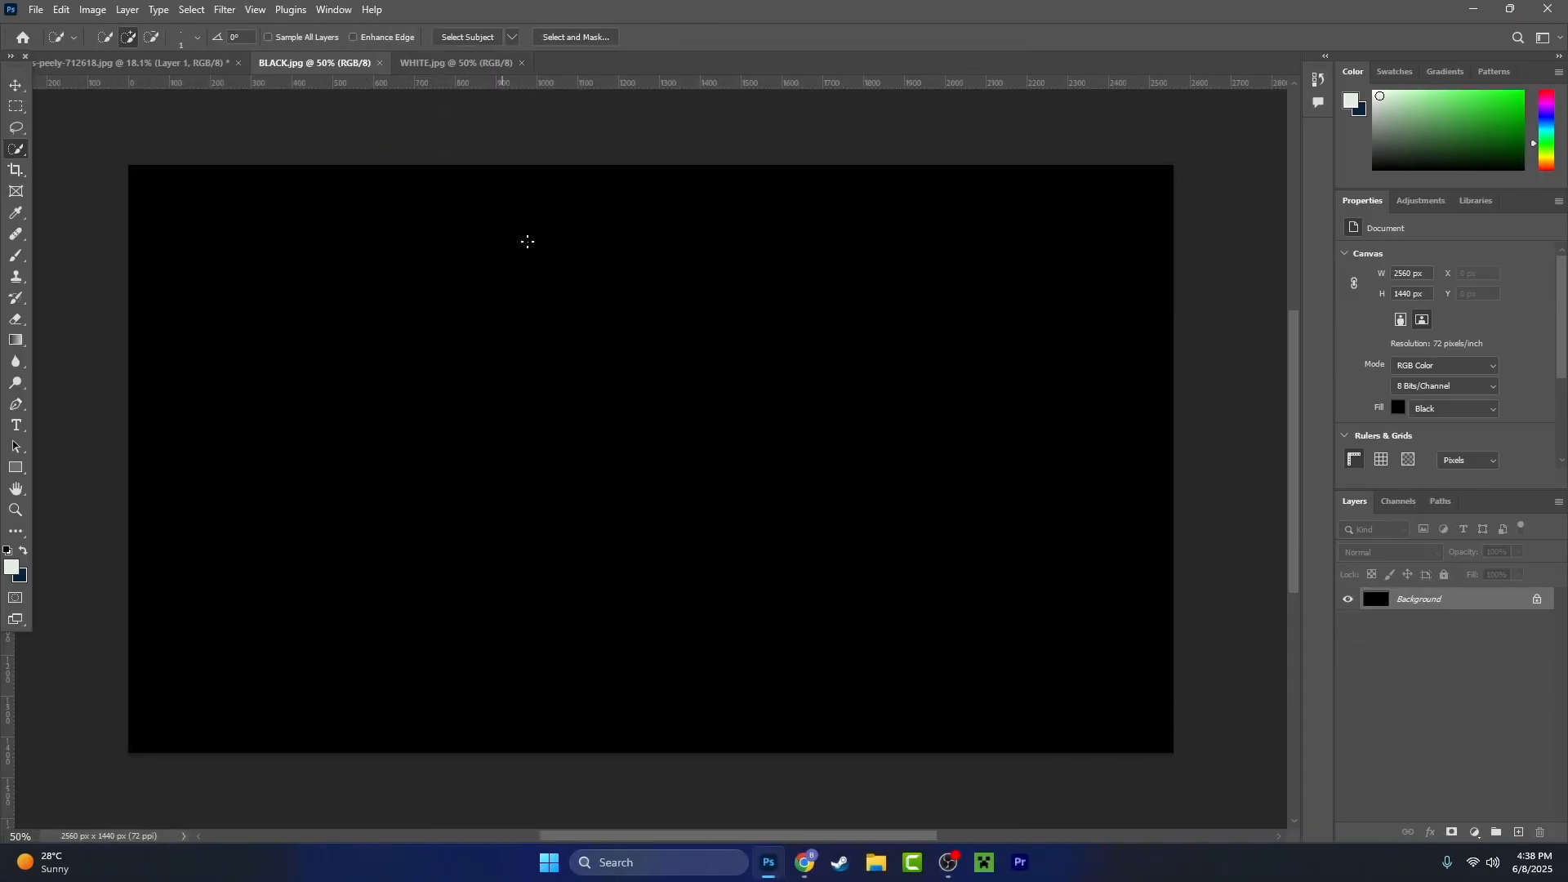
left_click(437, 63)
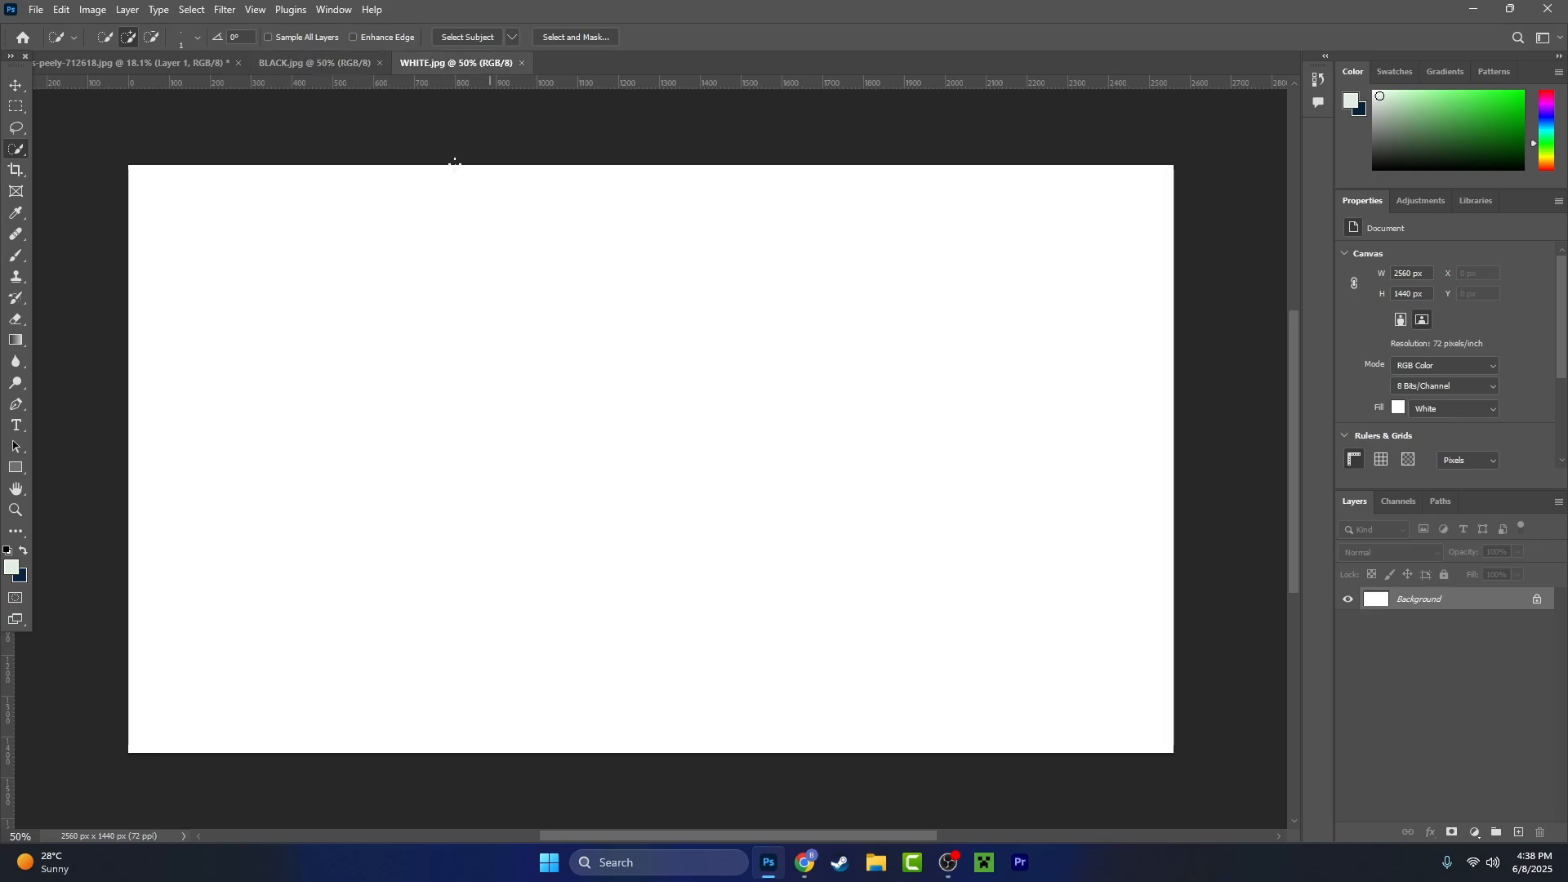
left_click(163, 62)
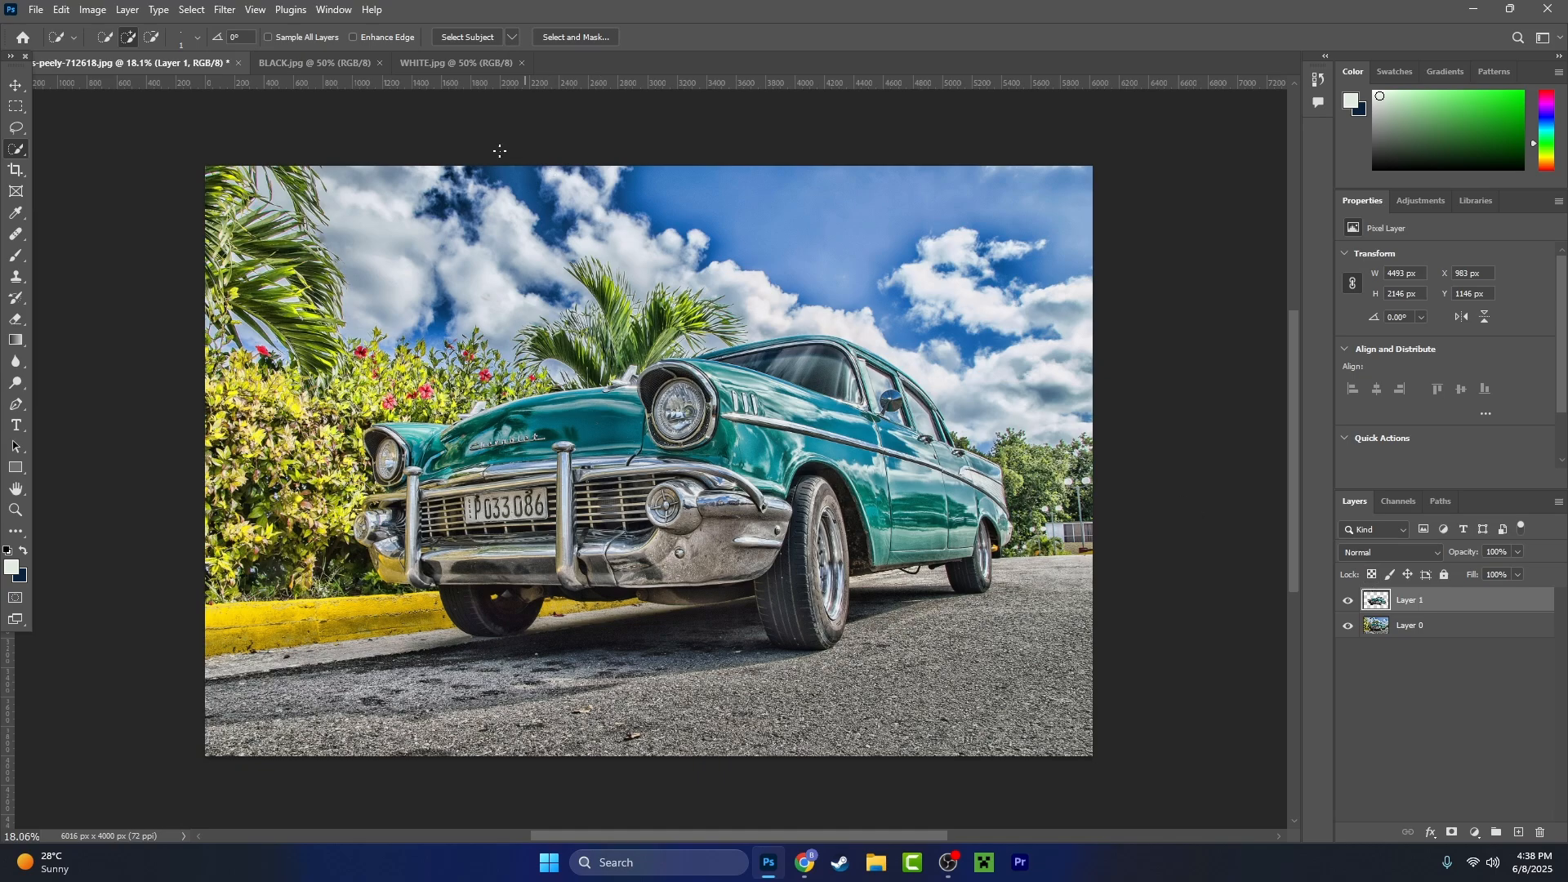
key("ctrl+Tab")
key("ctrl+v")
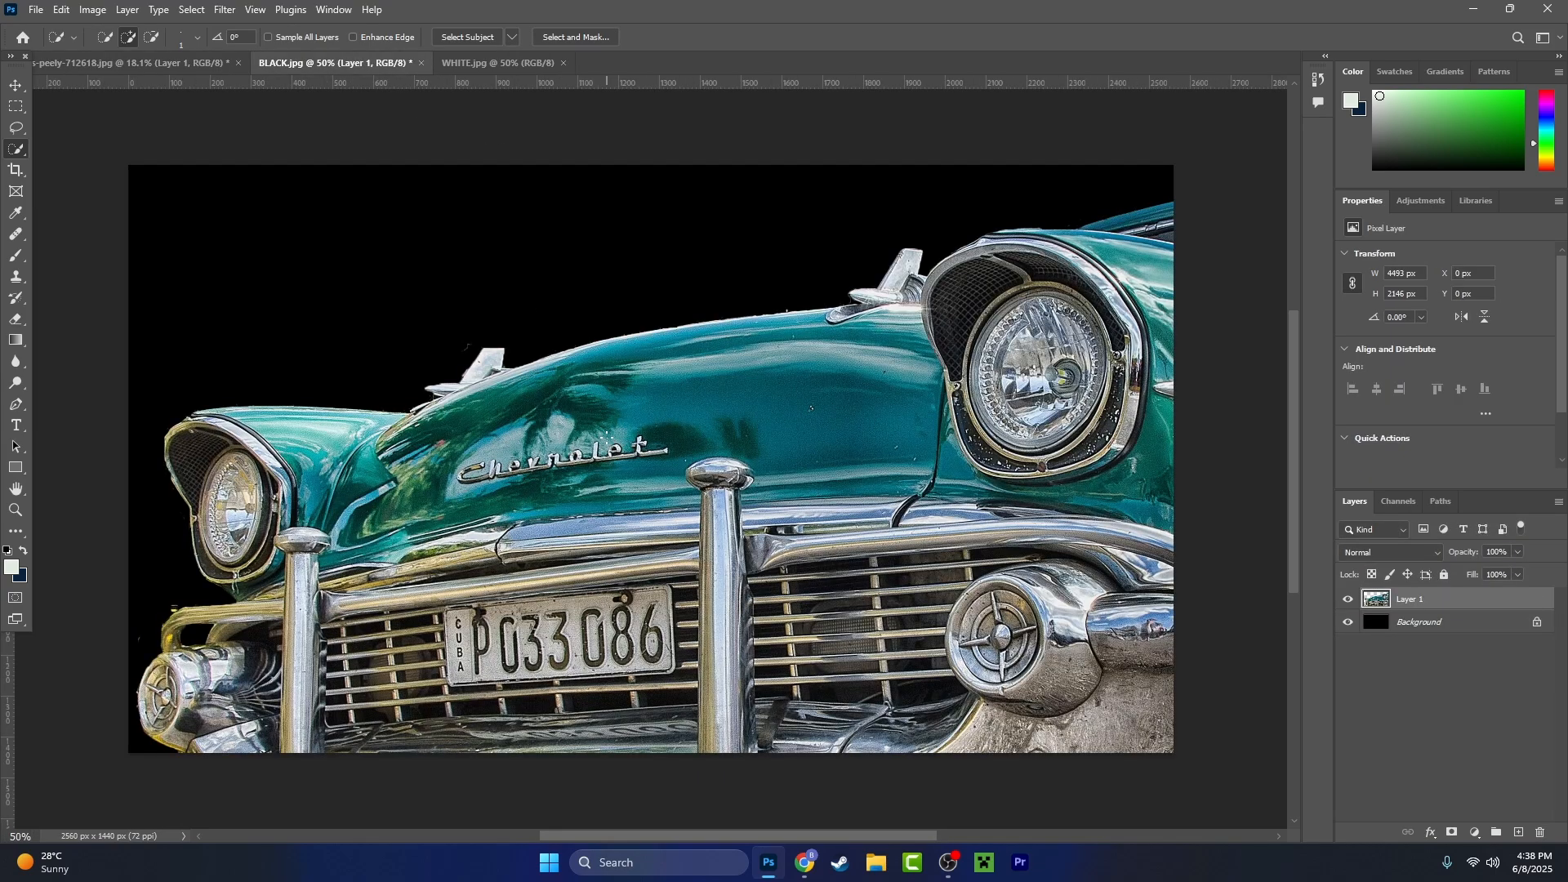
- Scale the pasted car down proportionally to about 1607 × 767 px and position it near the middle of the black canvas
key("ctrl+t")
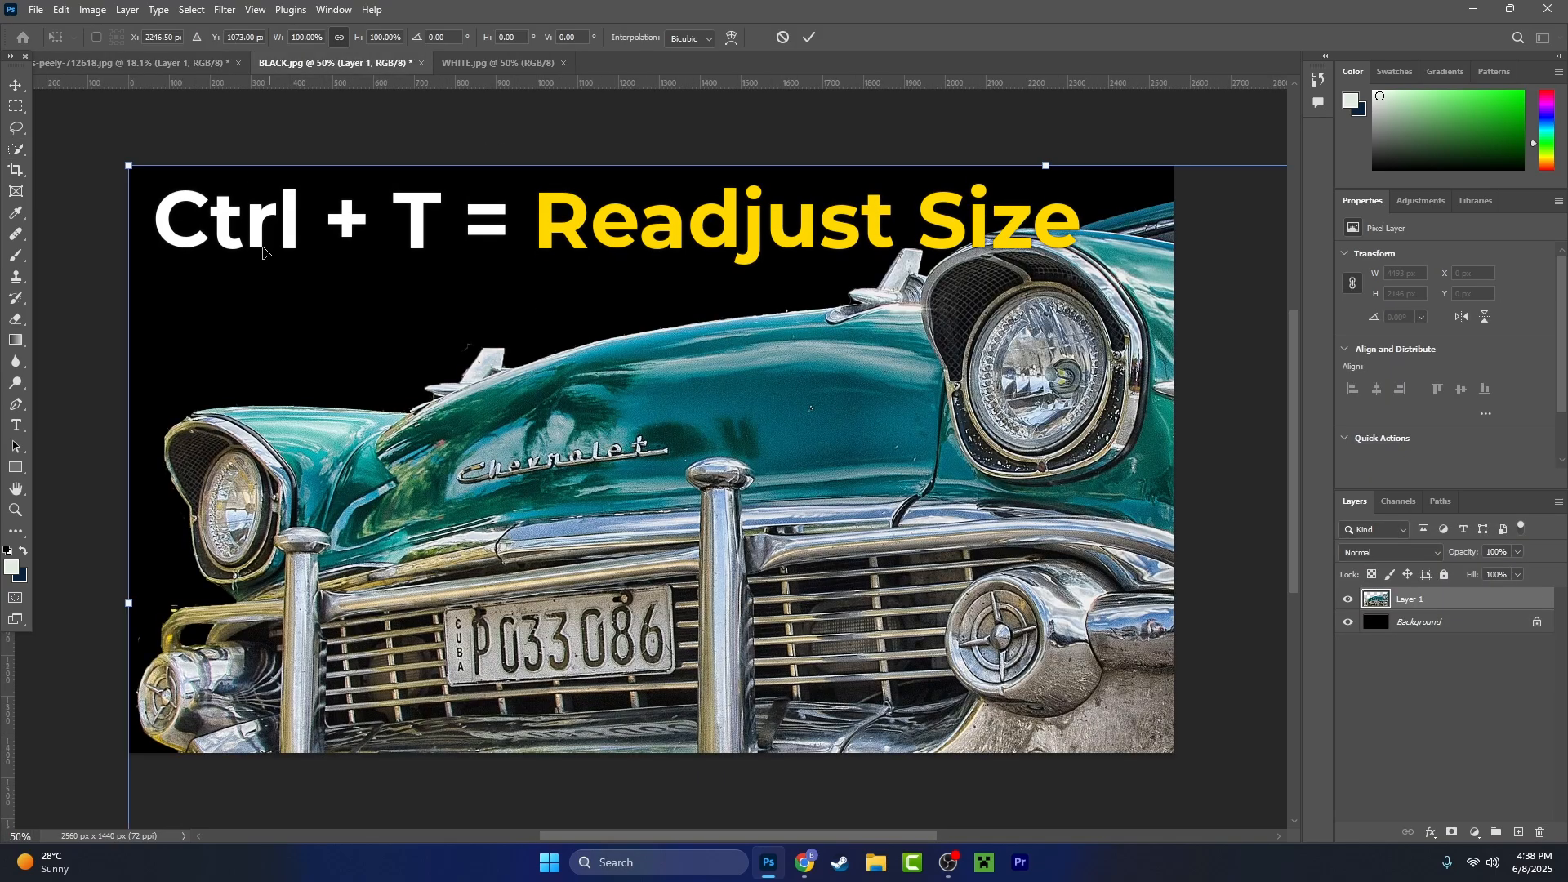
left_click_drag(129, 166, 762, 572)
left_click_drag(792, 588, 213, 296)
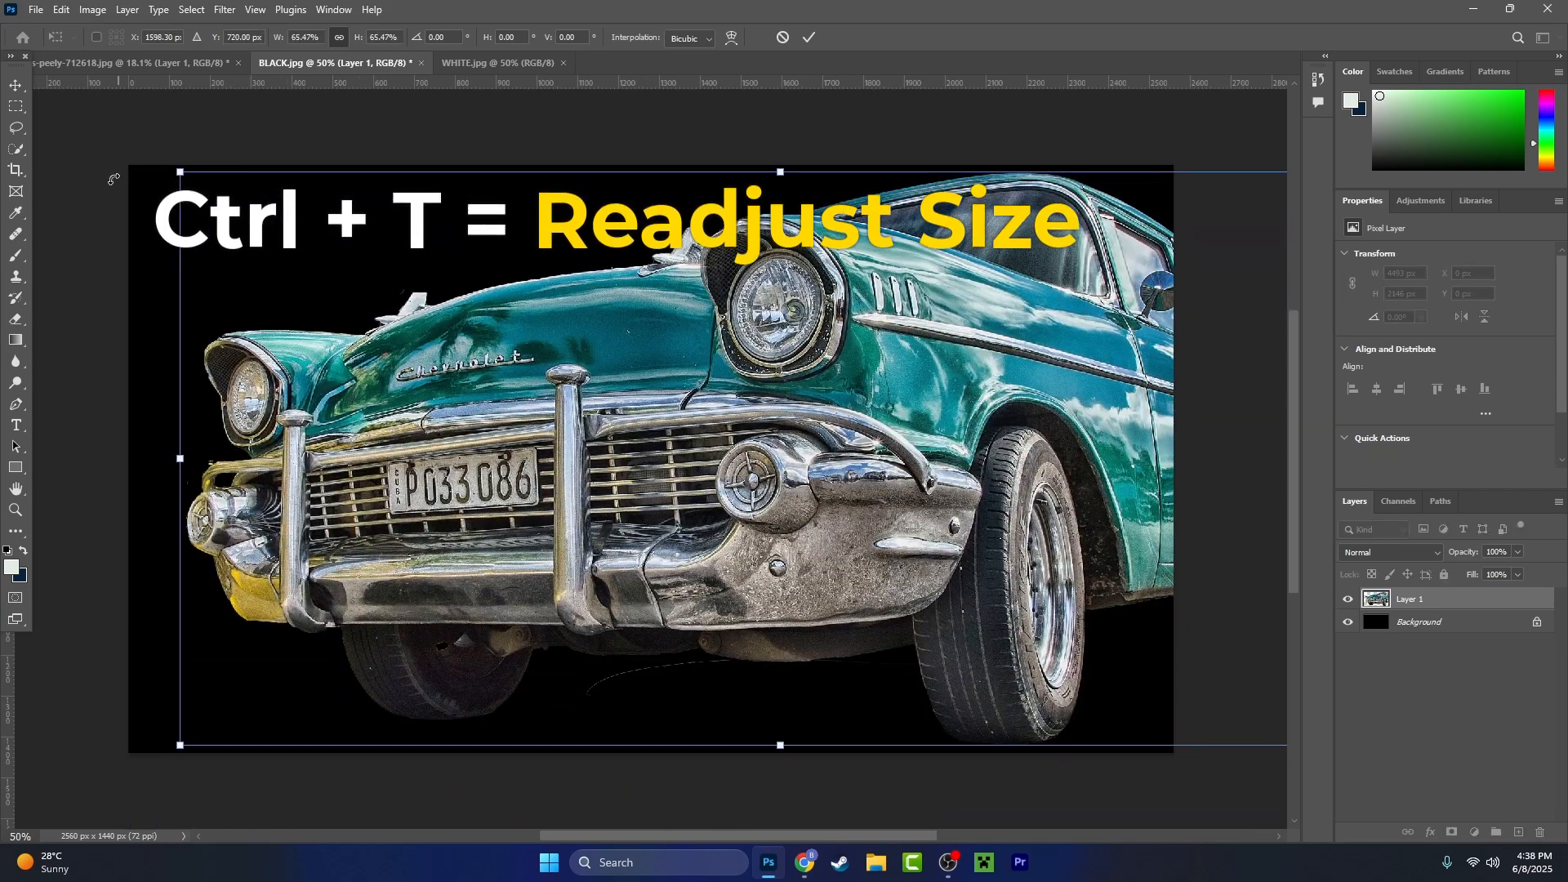
left_click_drag(180, 171, 724, 433)
mouse_move(980, 569)
left_mouse_down()
mouse_move(385, 441)
mouse_move(571, 477)
left_mouse_up()
key("Return")
key("w")
- Examine the cut-out car's edges against black, from the bumper and tyres to the underside, rear and roof
scroll(851, 472, "up", 4)
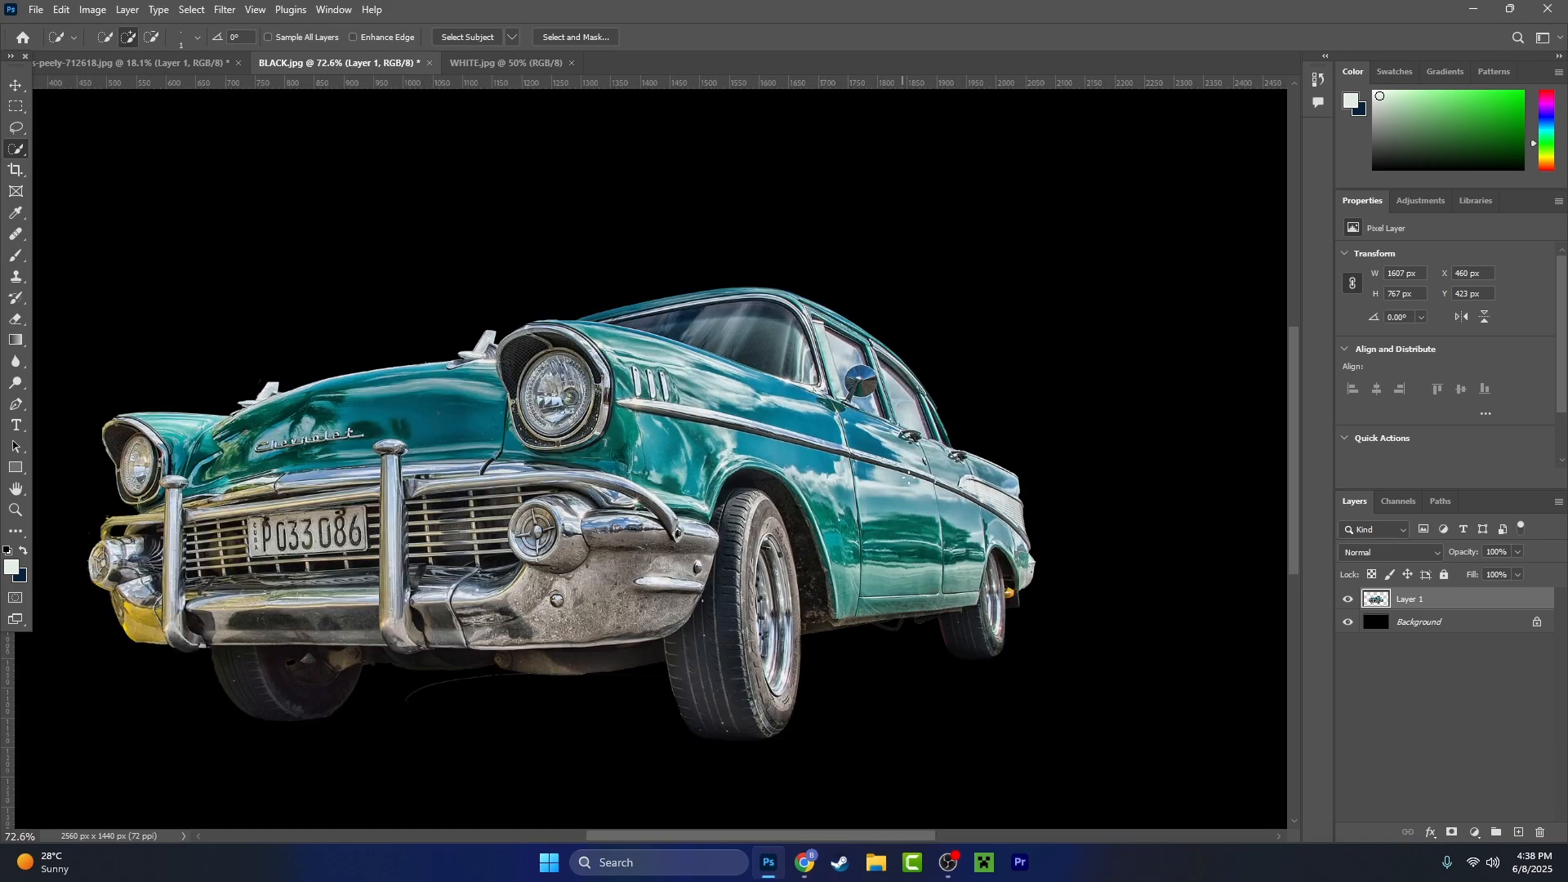
left_click_drag(586, 529, 1039, 427)
scroll(572, 653, "up", 8)
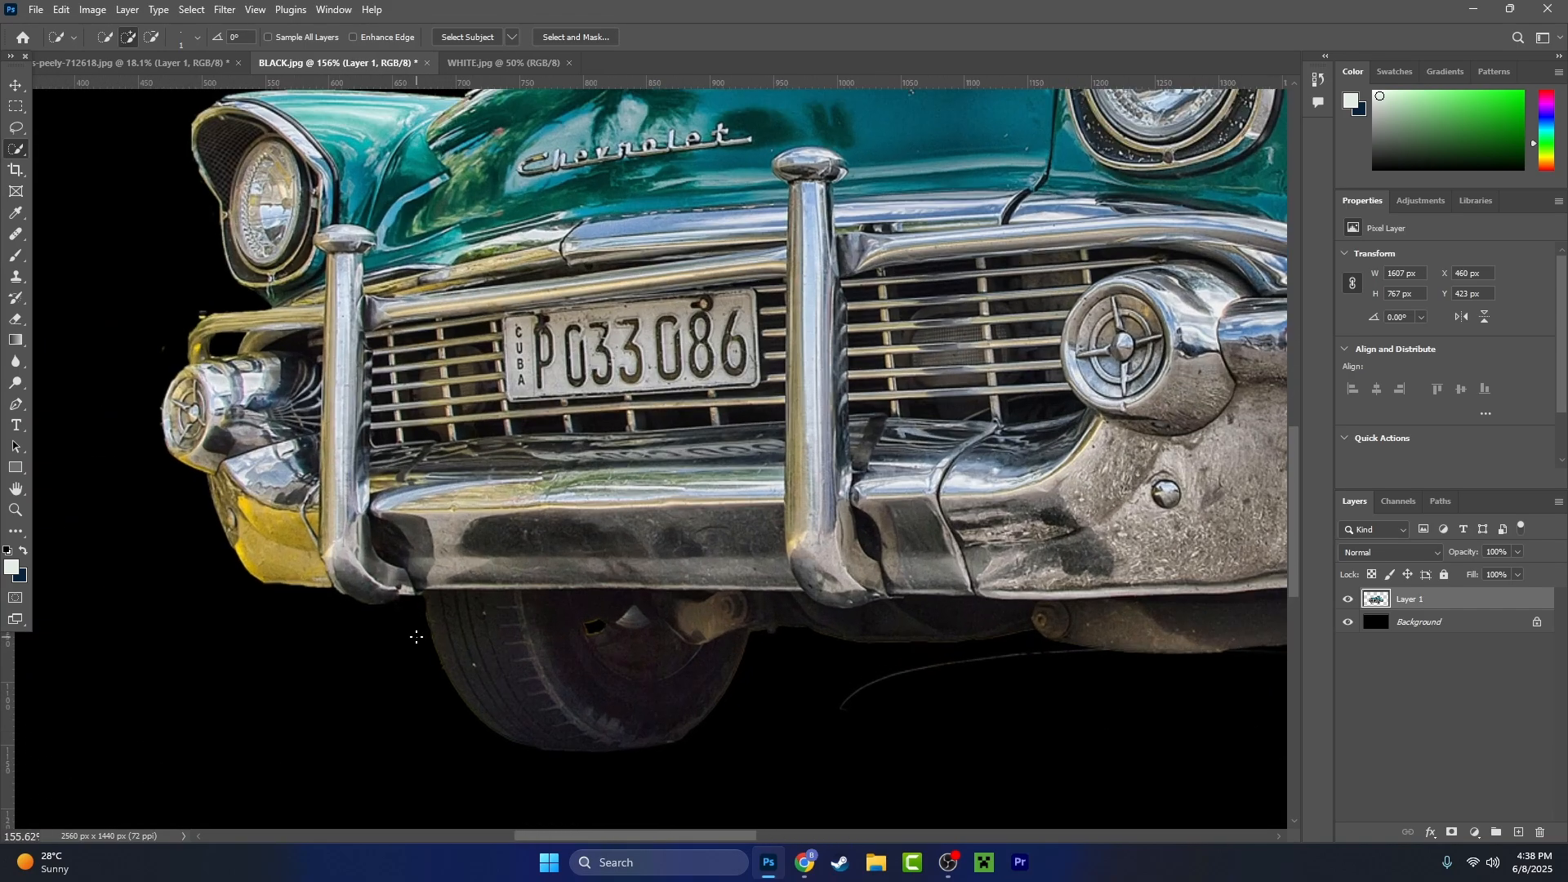
scroll(548, 563, "down", 7)
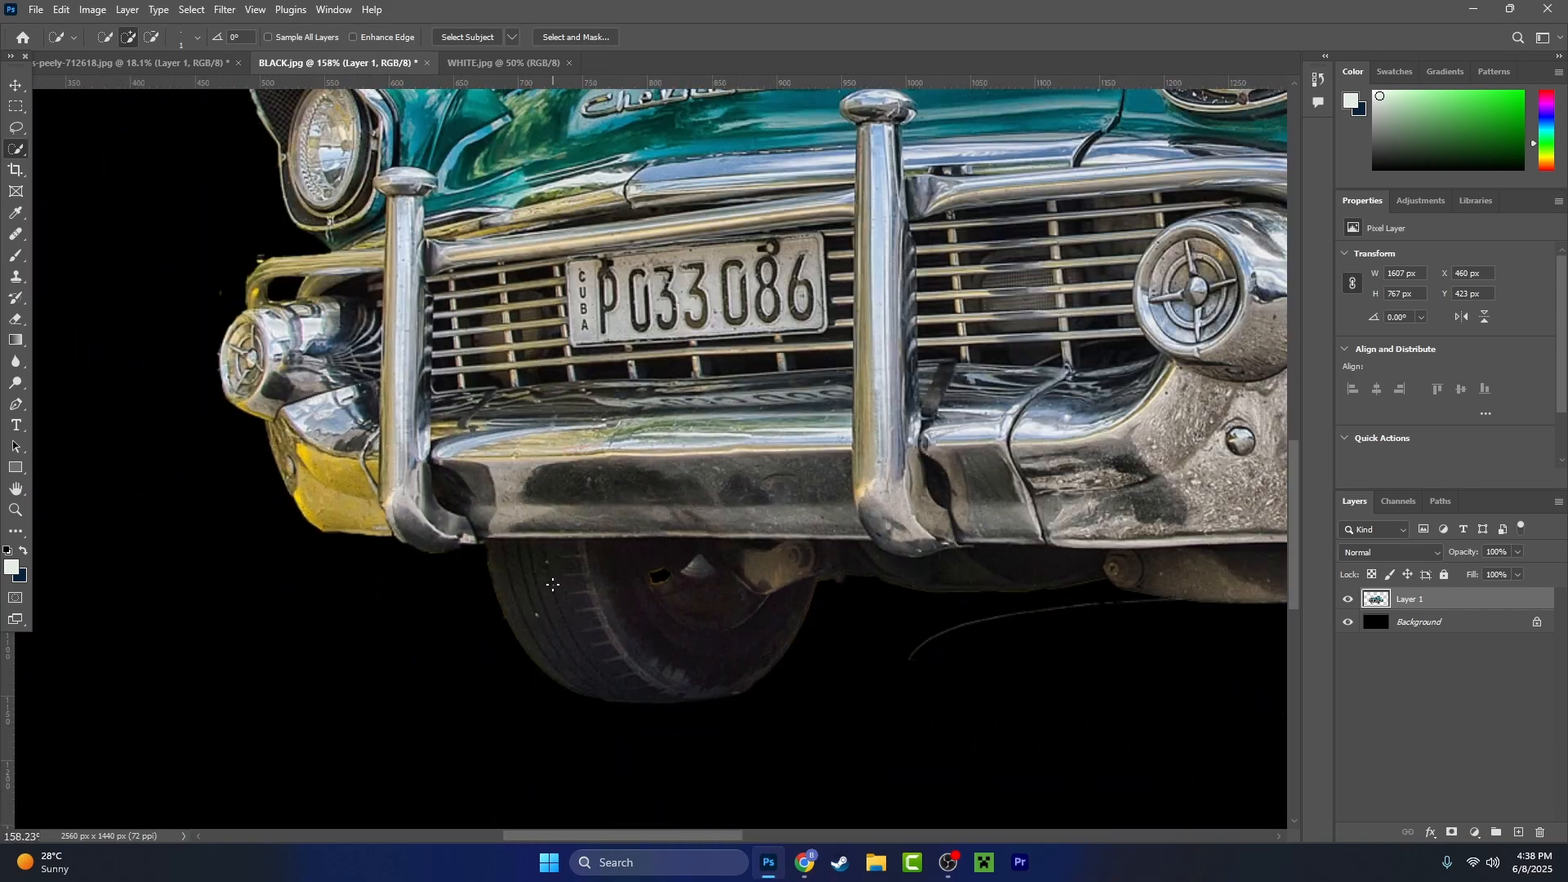
scroll(414, 499, "down", 2)
scroll(996, 533, "up", 2)
left_click_drag(996, 532, 688, 450)
scroll(688, 450, "down", 2)
scroll(698, 474, "up", 4)
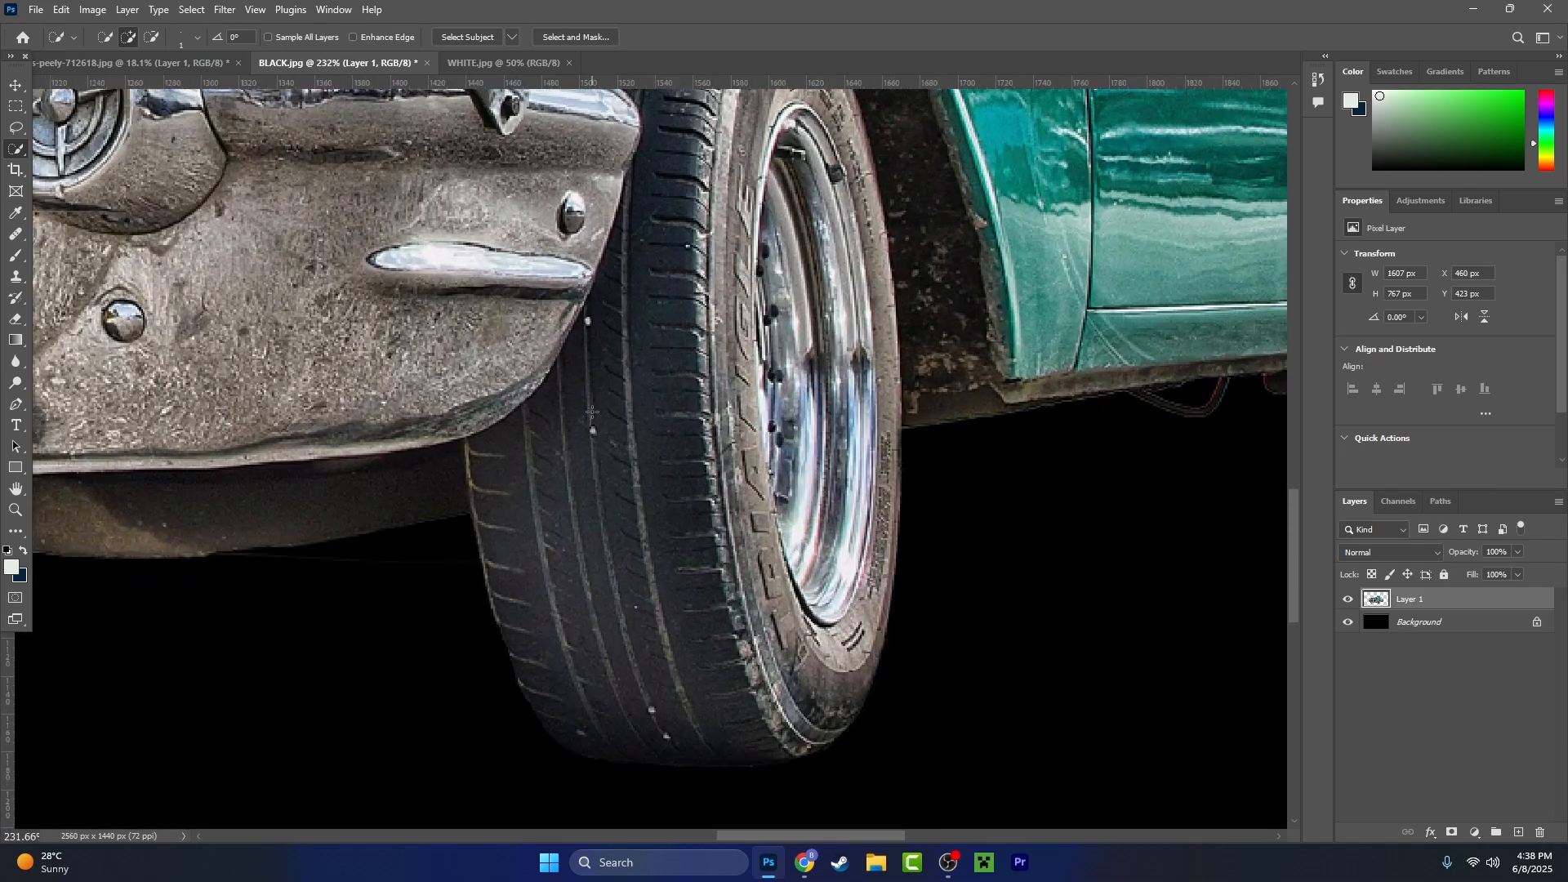
scroll(700, 481, "down", 1)
scroll(700, 480, "down", 2)
scroll(700, 480, "up", 2)
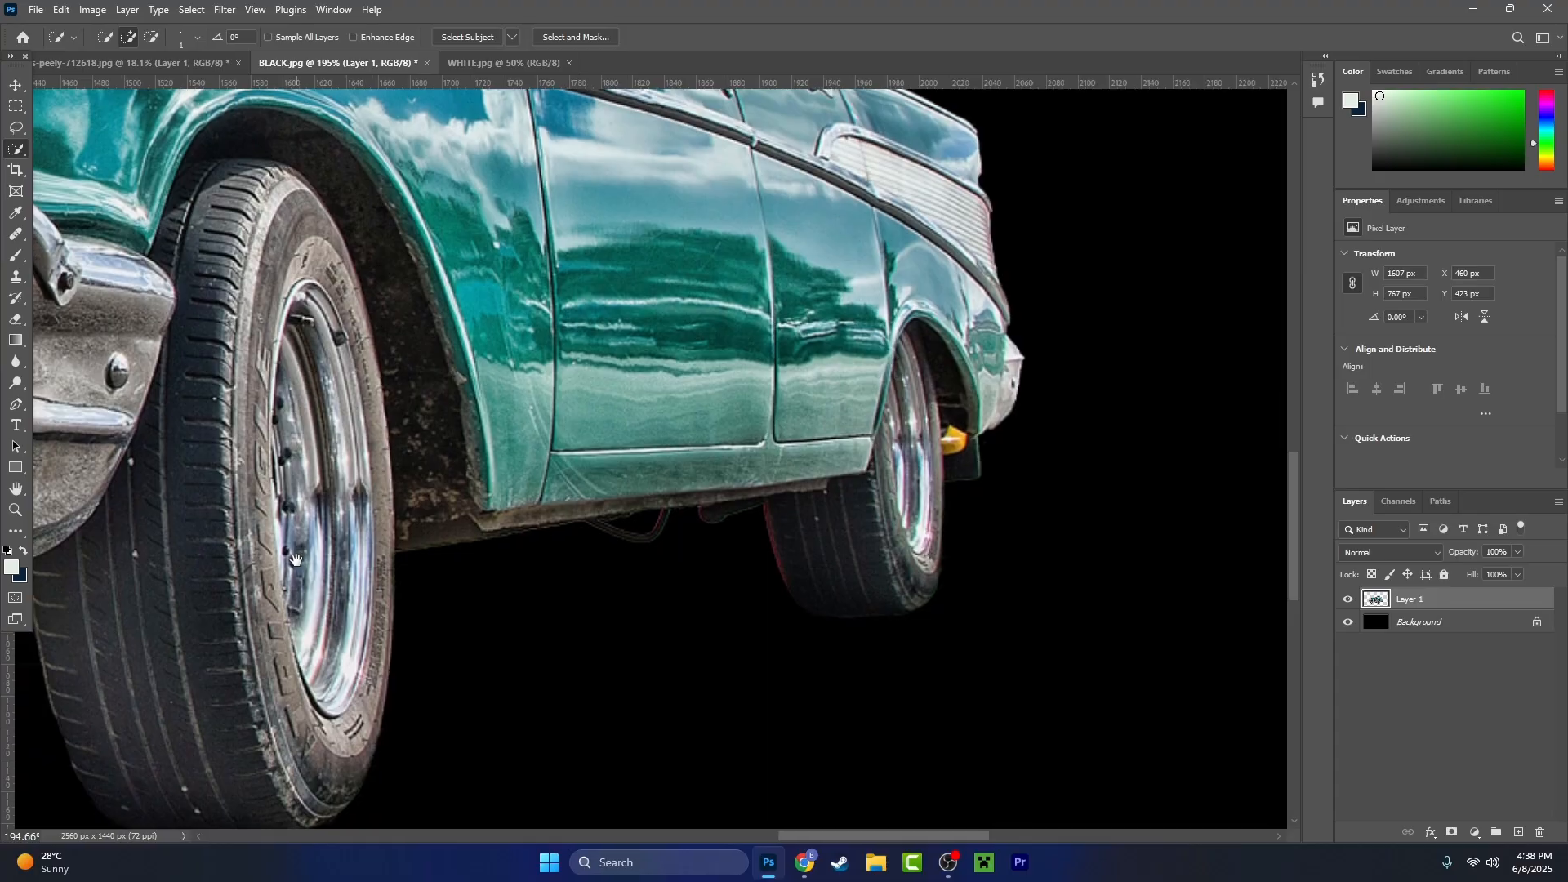
left_click_drag(517, 492, 215, 644)
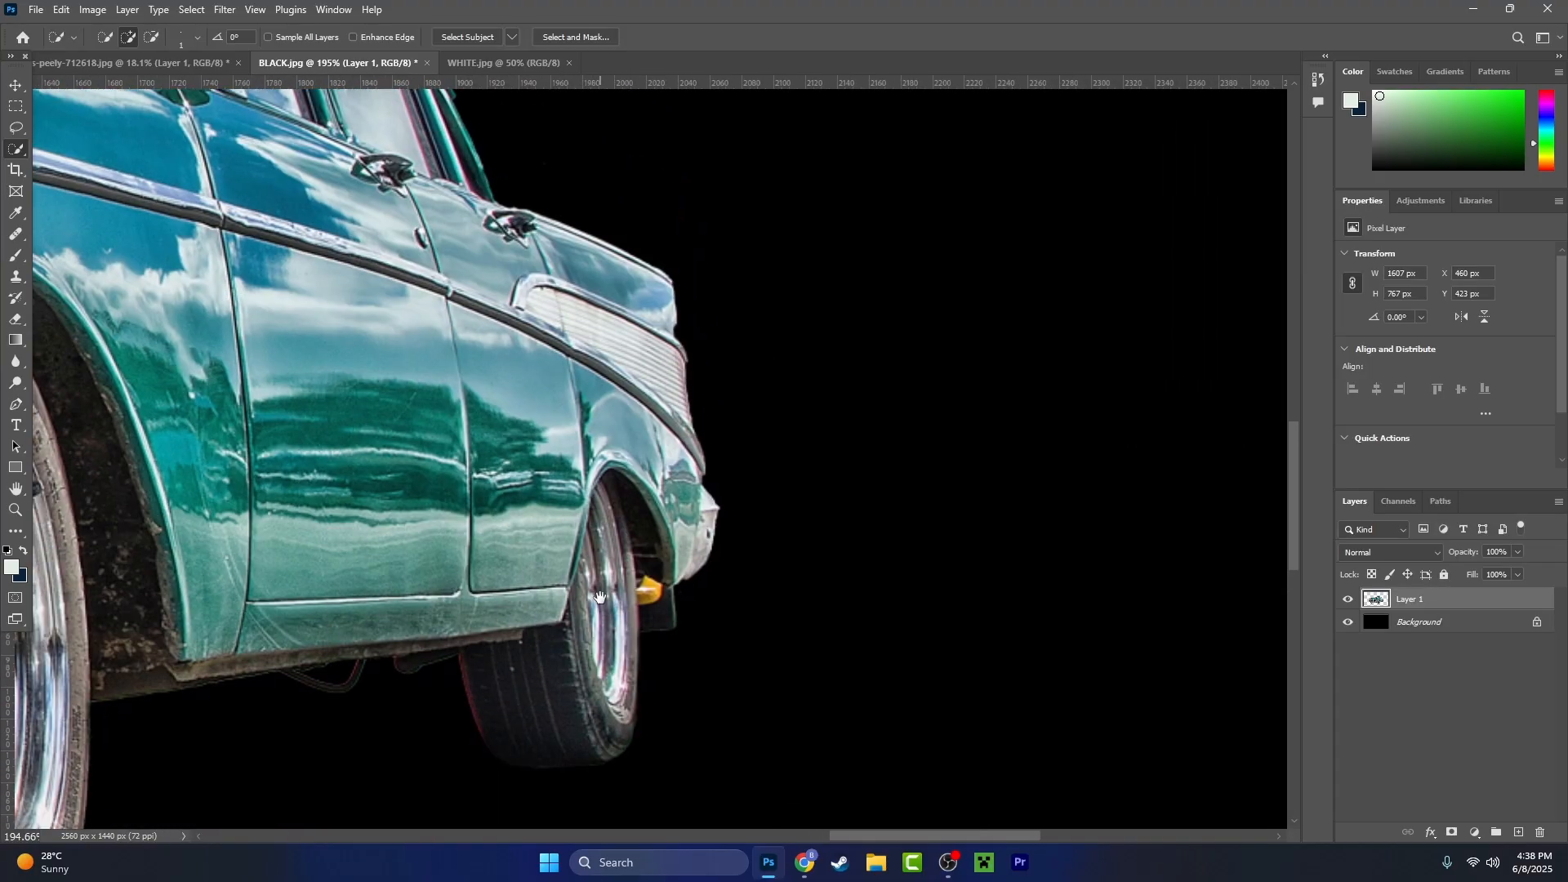
left_click_drag(507, 245, 731, 615)
scroll(730, 614, "down", 6)
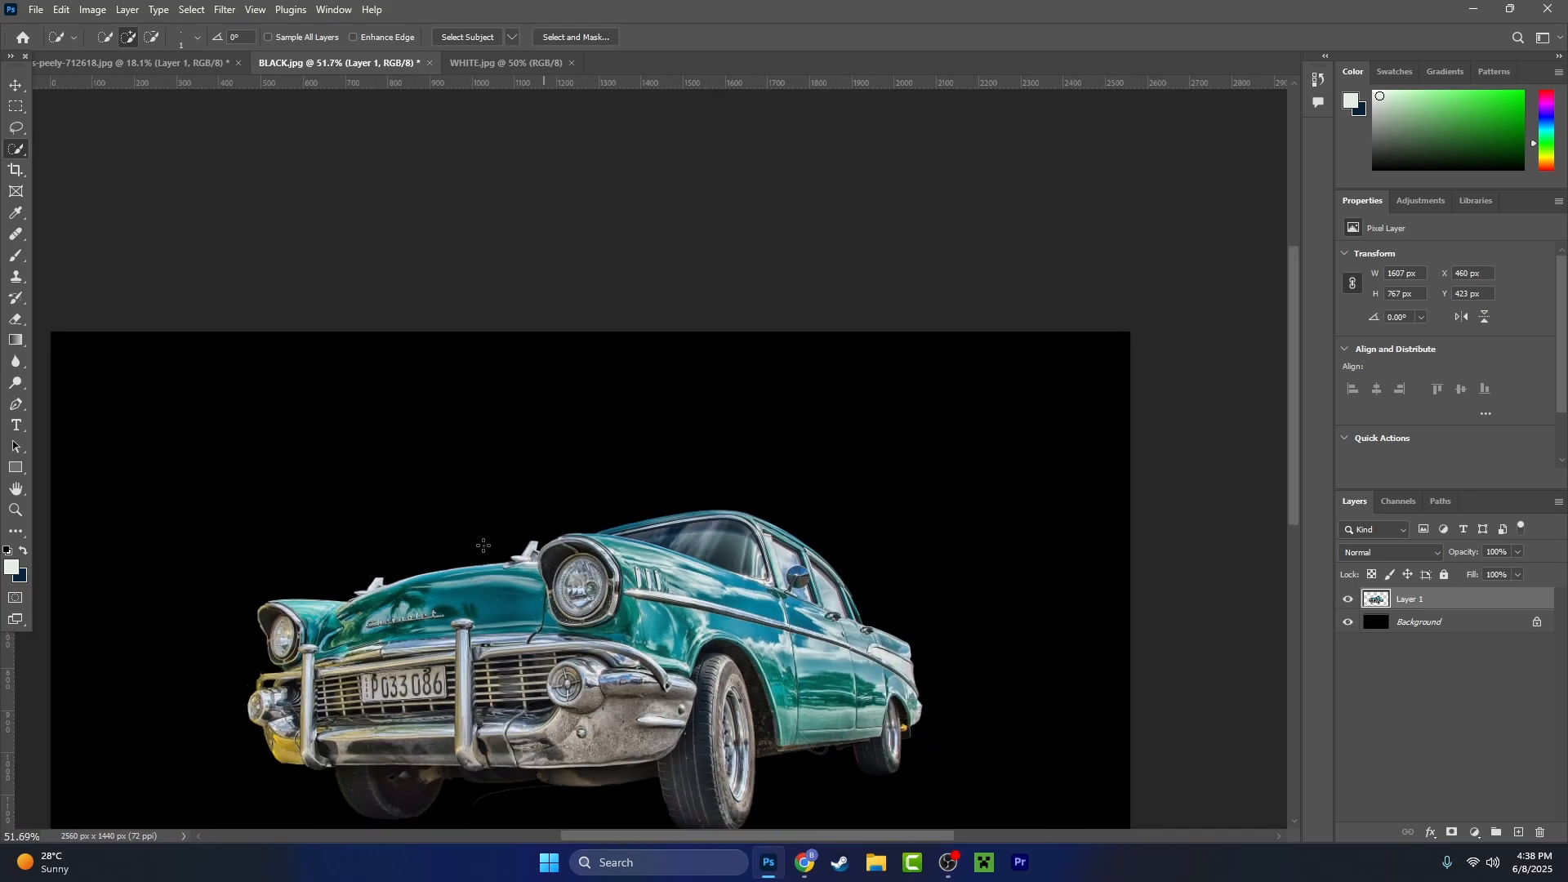
left_click_drag(482, 546, 513, 391)
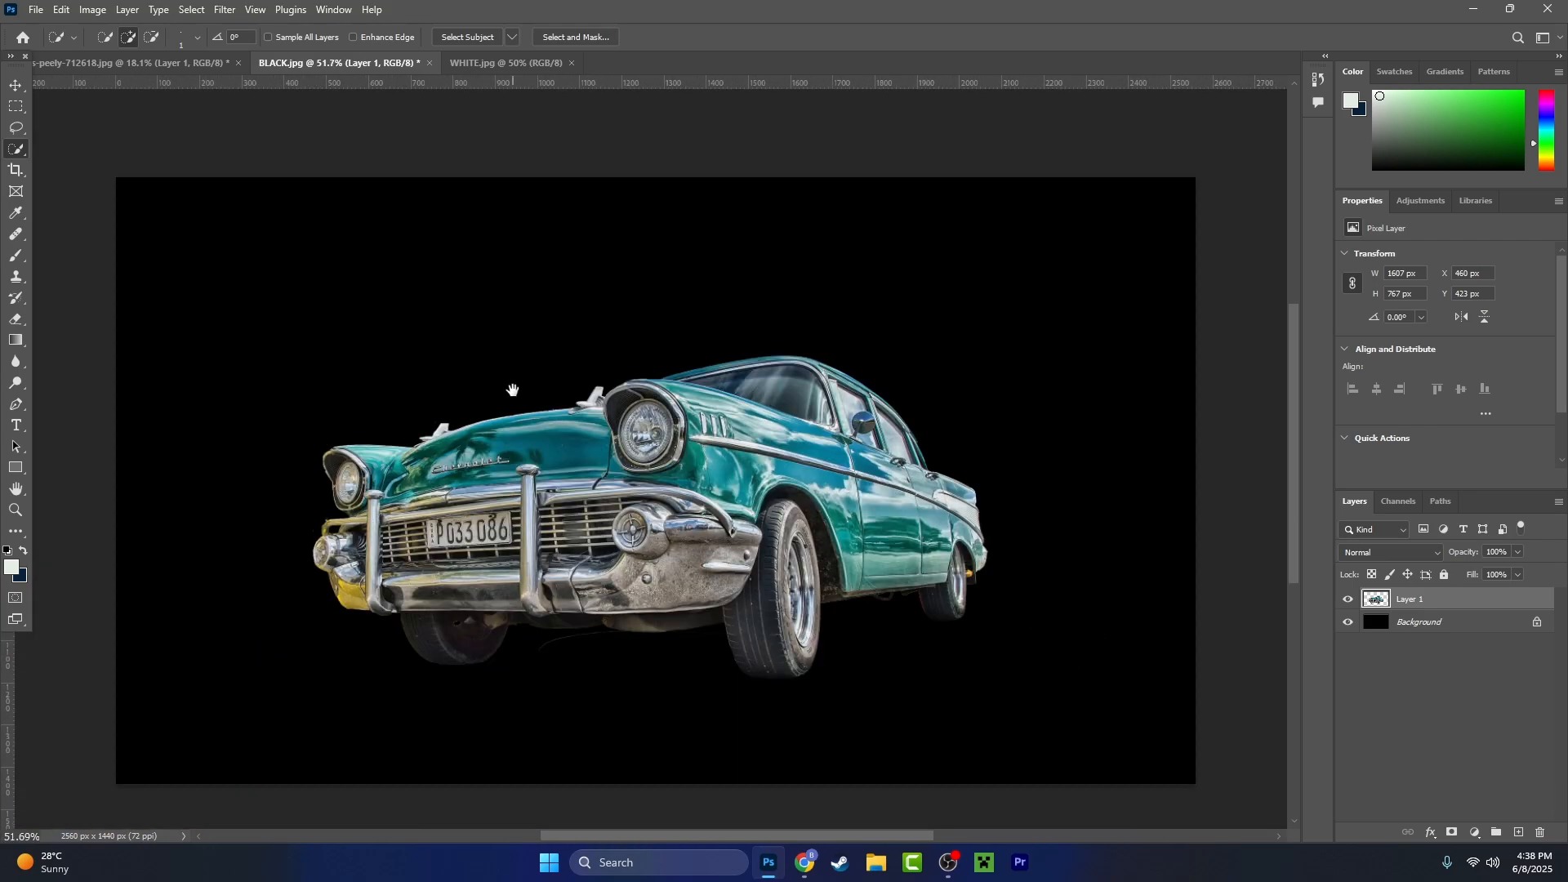
- Paste the cut-out car into WHITE.jpg and scale it to about 1757 × 839 px near the middle of the canvas
left_click(487, 65)
key("ctrl+v")
key("ctrl+t")
left_click_drag(130, 166, 698, 410)
left_click_drag(988, 557, 569, 463)
key("Return")
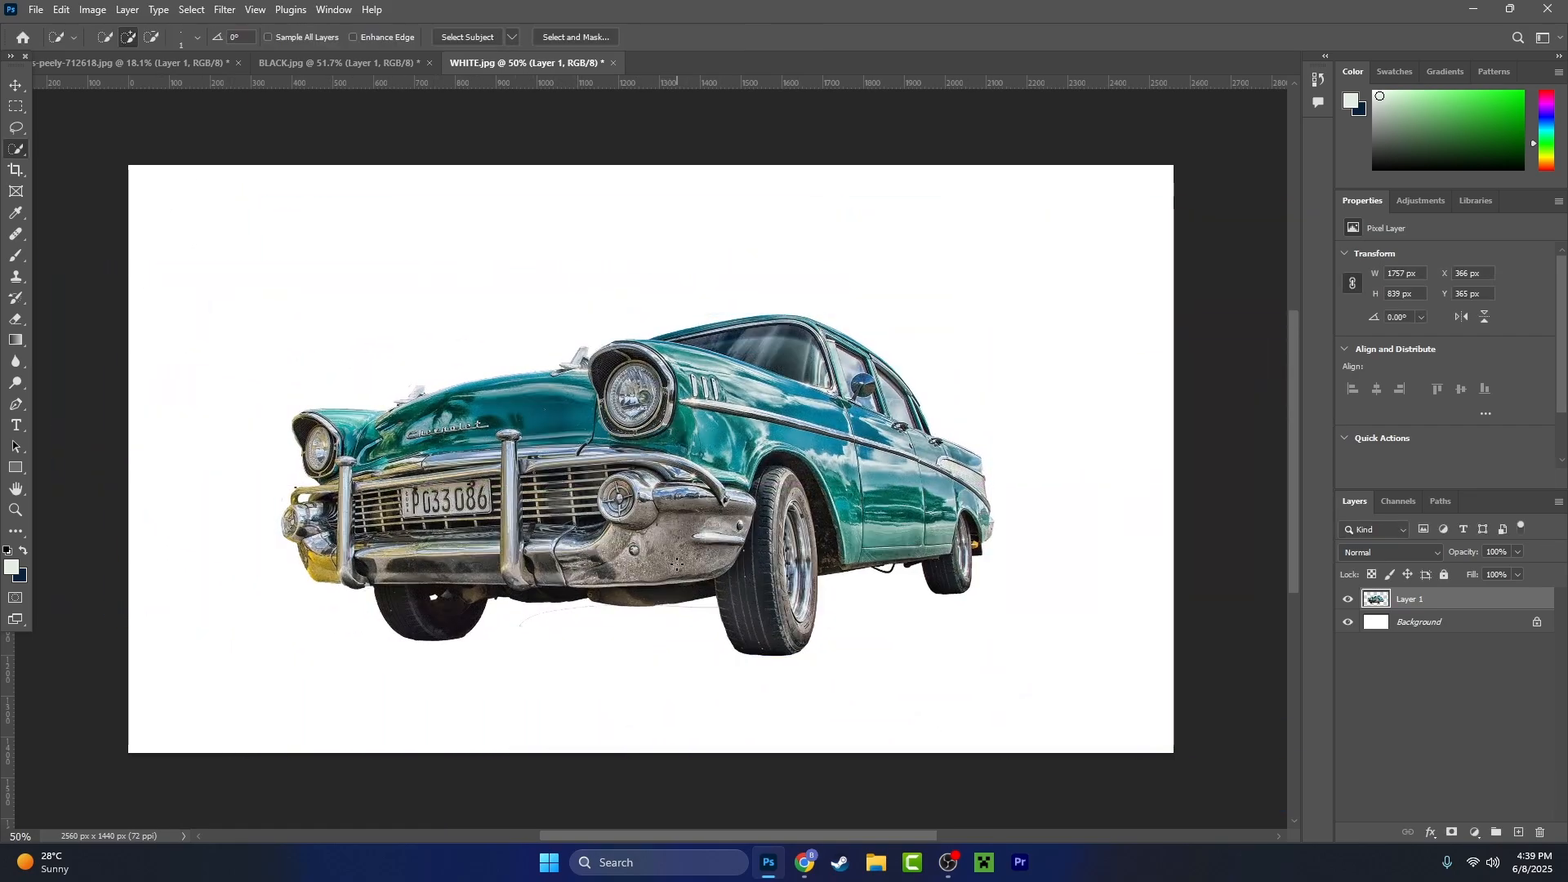
- Compare the stray line beneath the front bumper against the white and black backgrounds in WHITE.jpg and BLACK.jpg
scroll(665, 660, "up", 6)
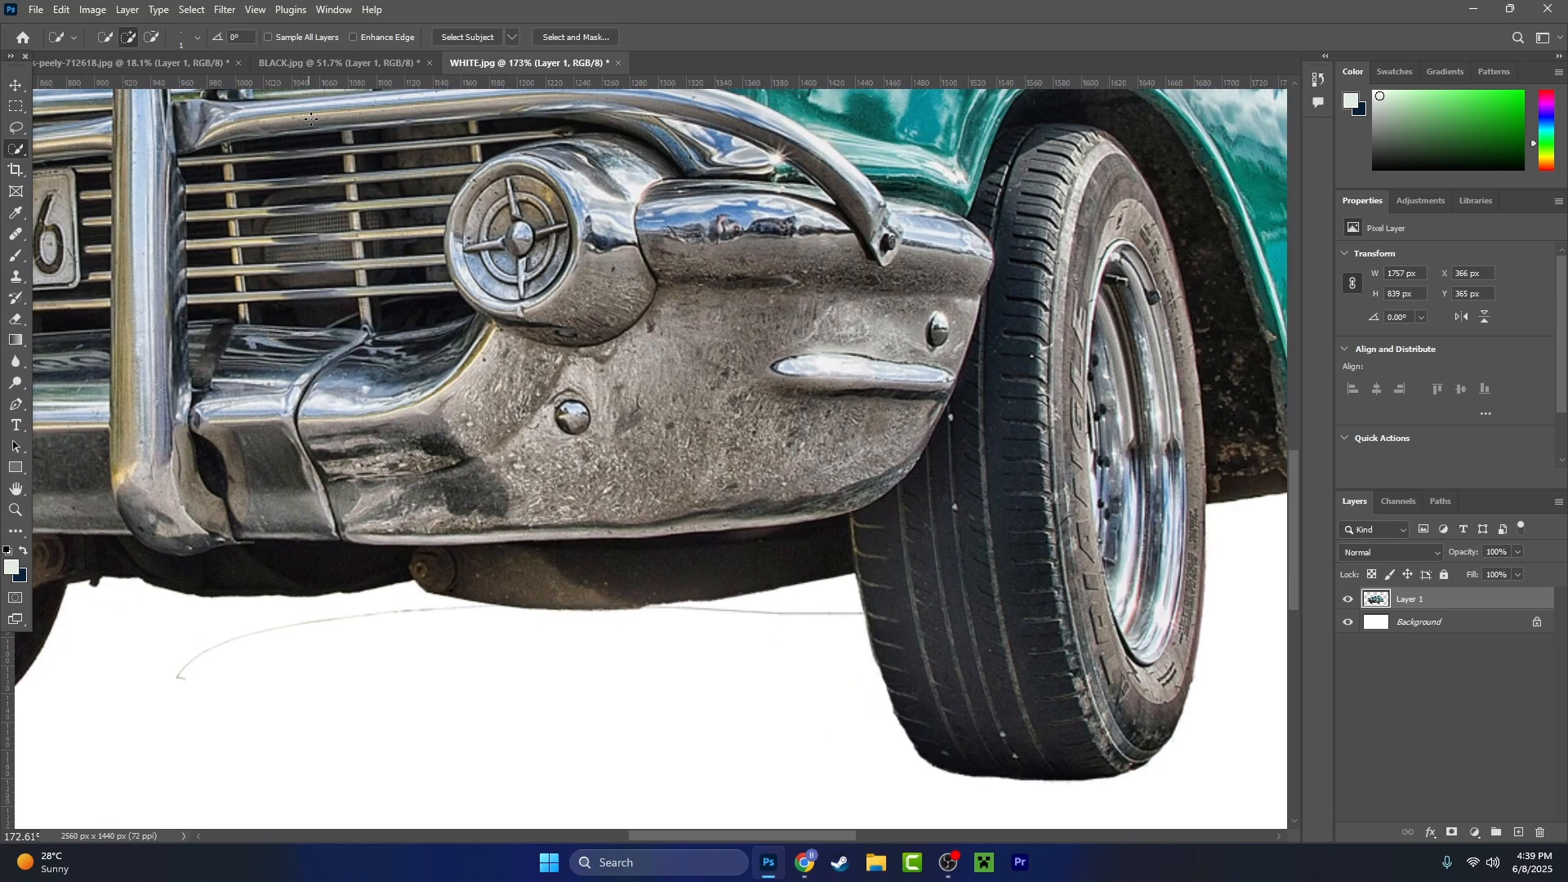
left_click(304, 63)
scroll(641, 697, "up", 5)
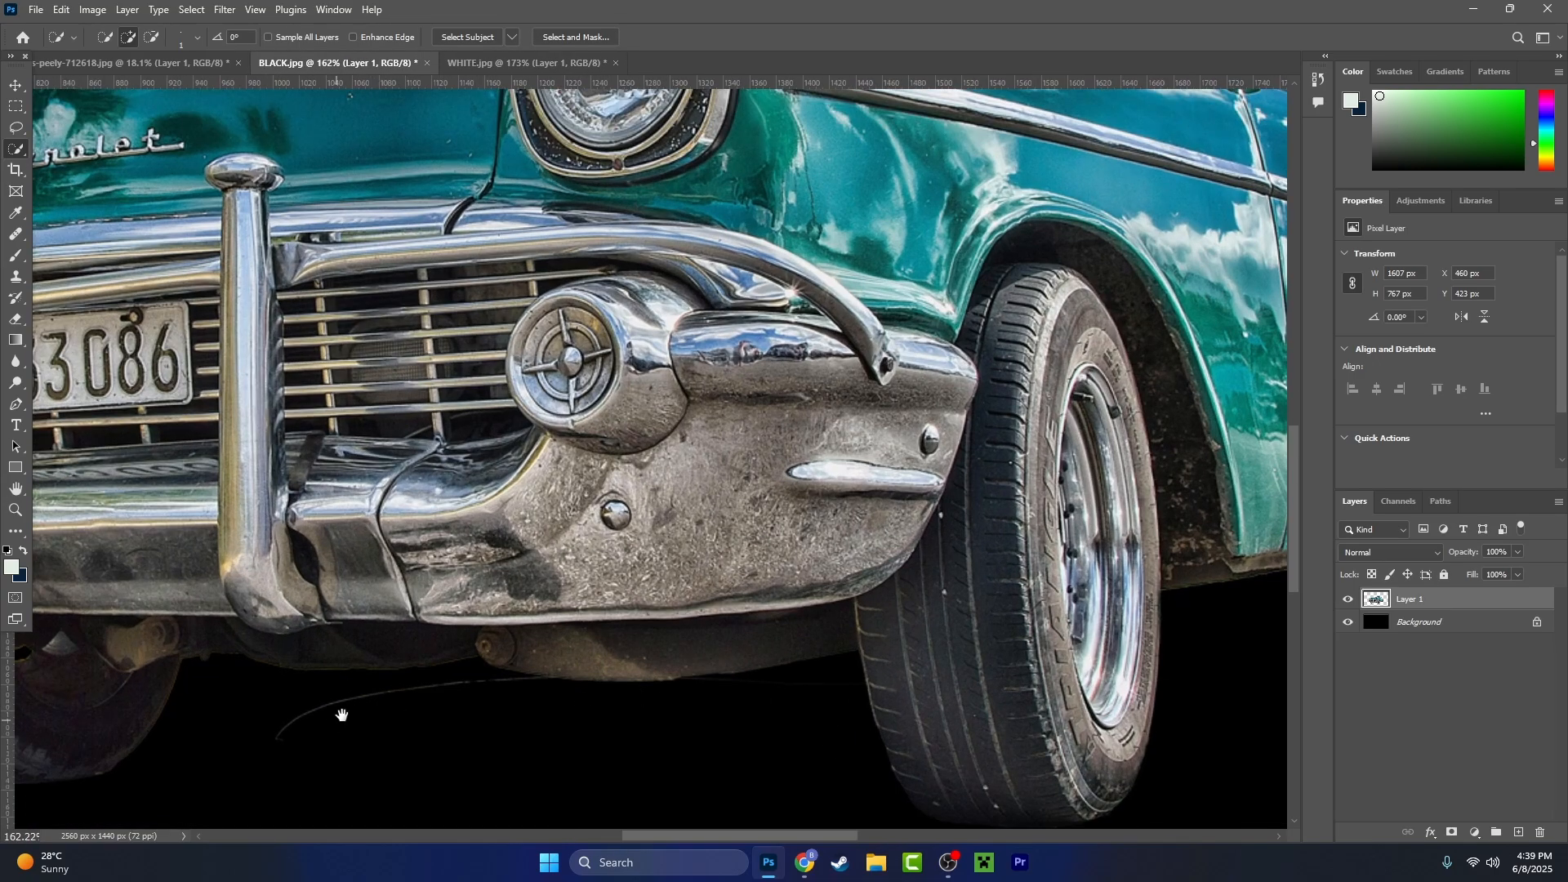
left_click_drag(342, 716, 616, 553)
left_click(519, 66)
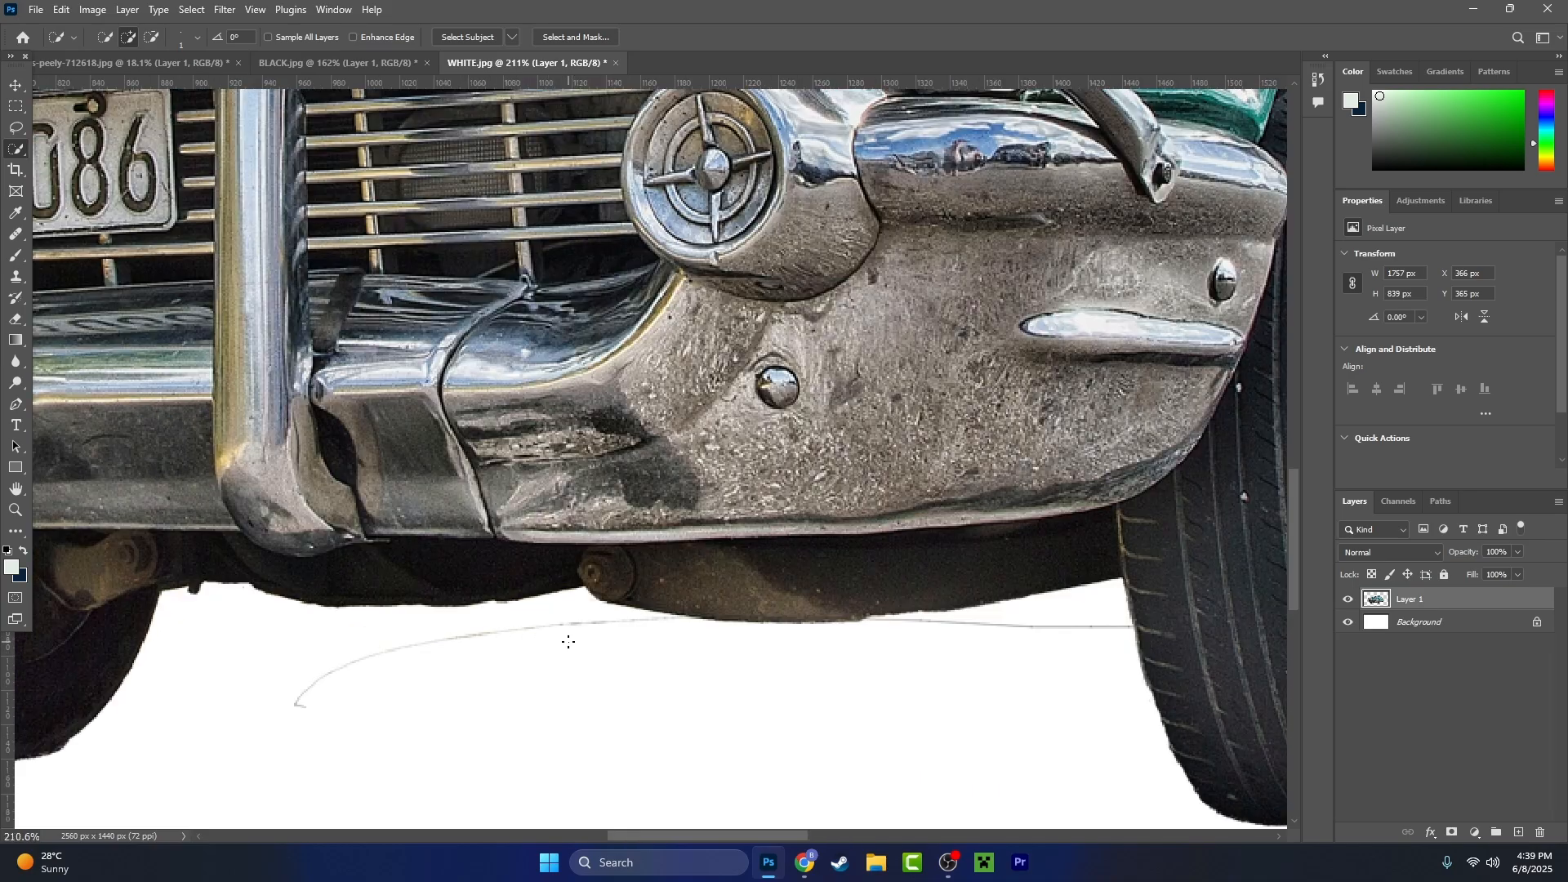
scroll(913, 662, "down", 8)
scroll(700, 648, "up", 12)
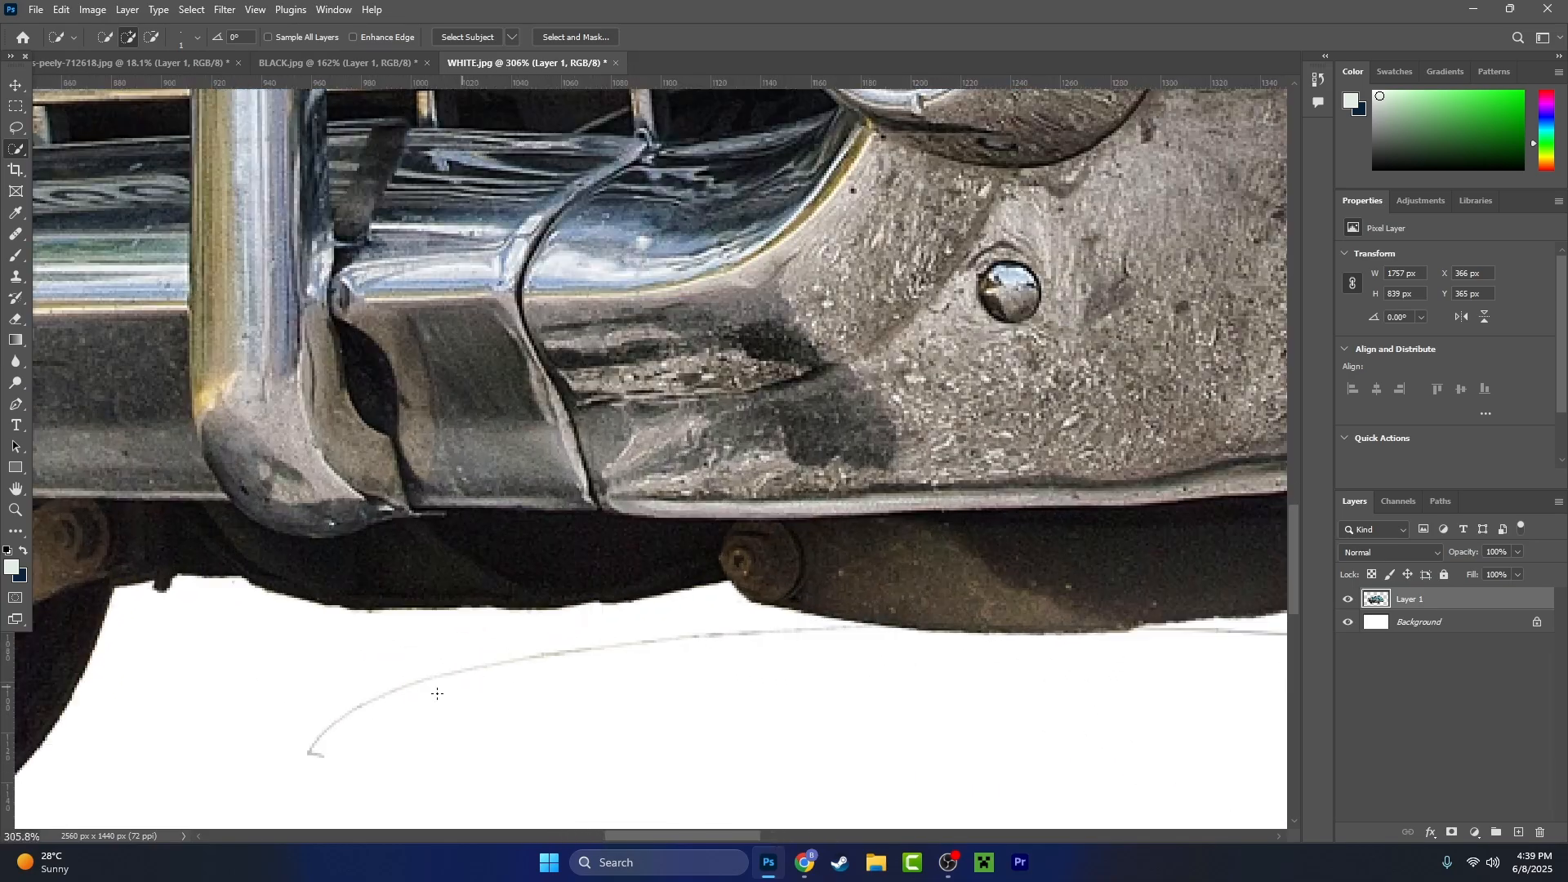
scroll(924, 651, "down", 6)
scroll(935, 645, "down", 5)
scroll(503, 685, "up", 2)
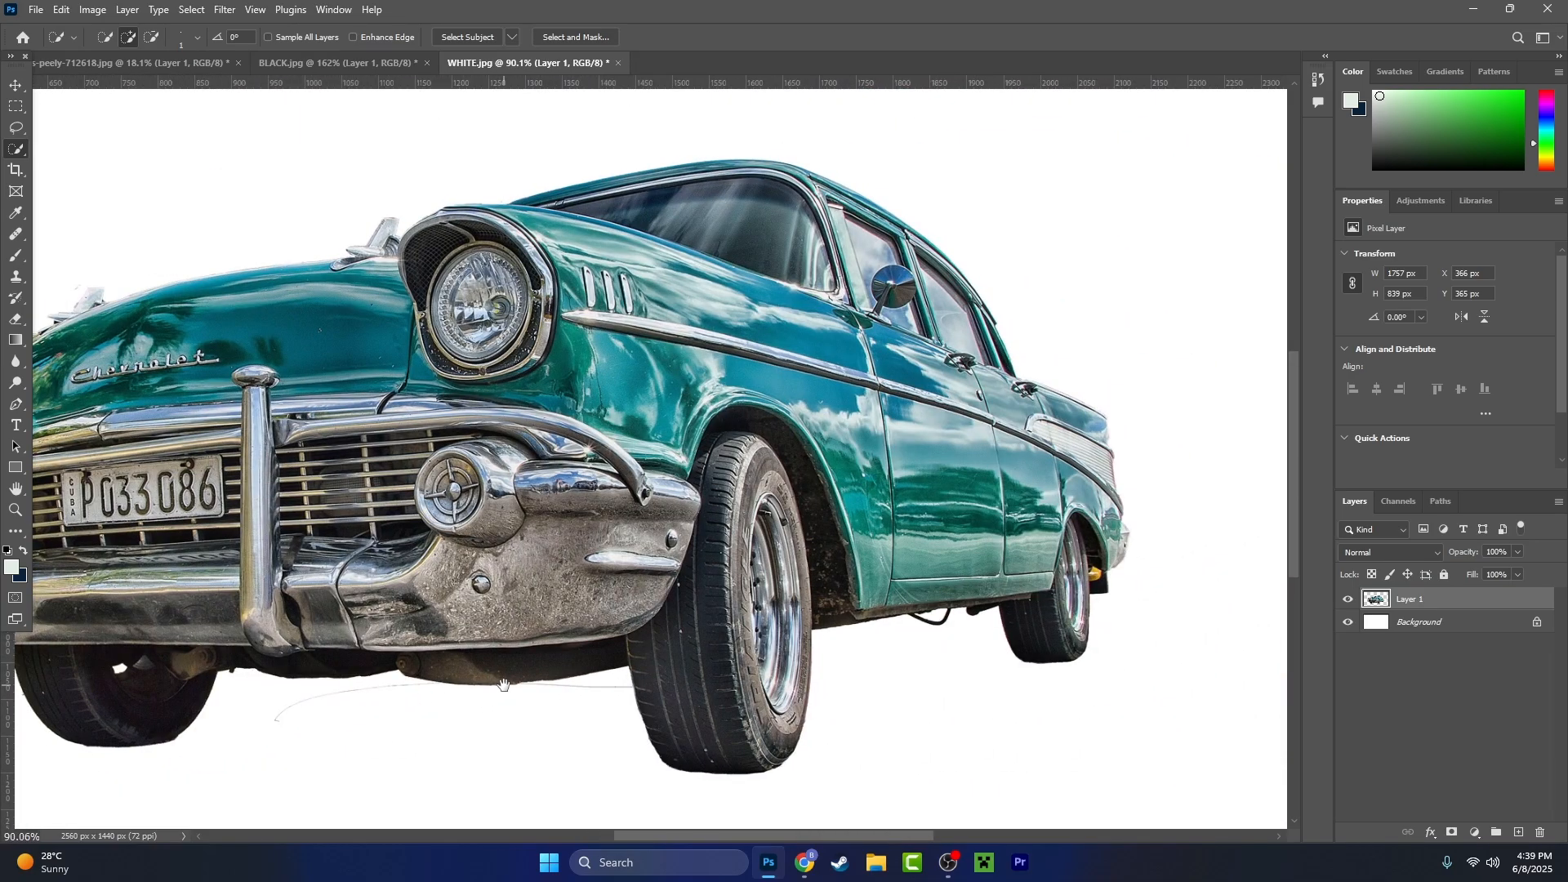
- Examine the cut-out's edges on white around the grille, hood, far headlight and front bumper
left_click_drag(792, 559, 1187, 802)
left_click_drag(682, 691, 1065, 571)
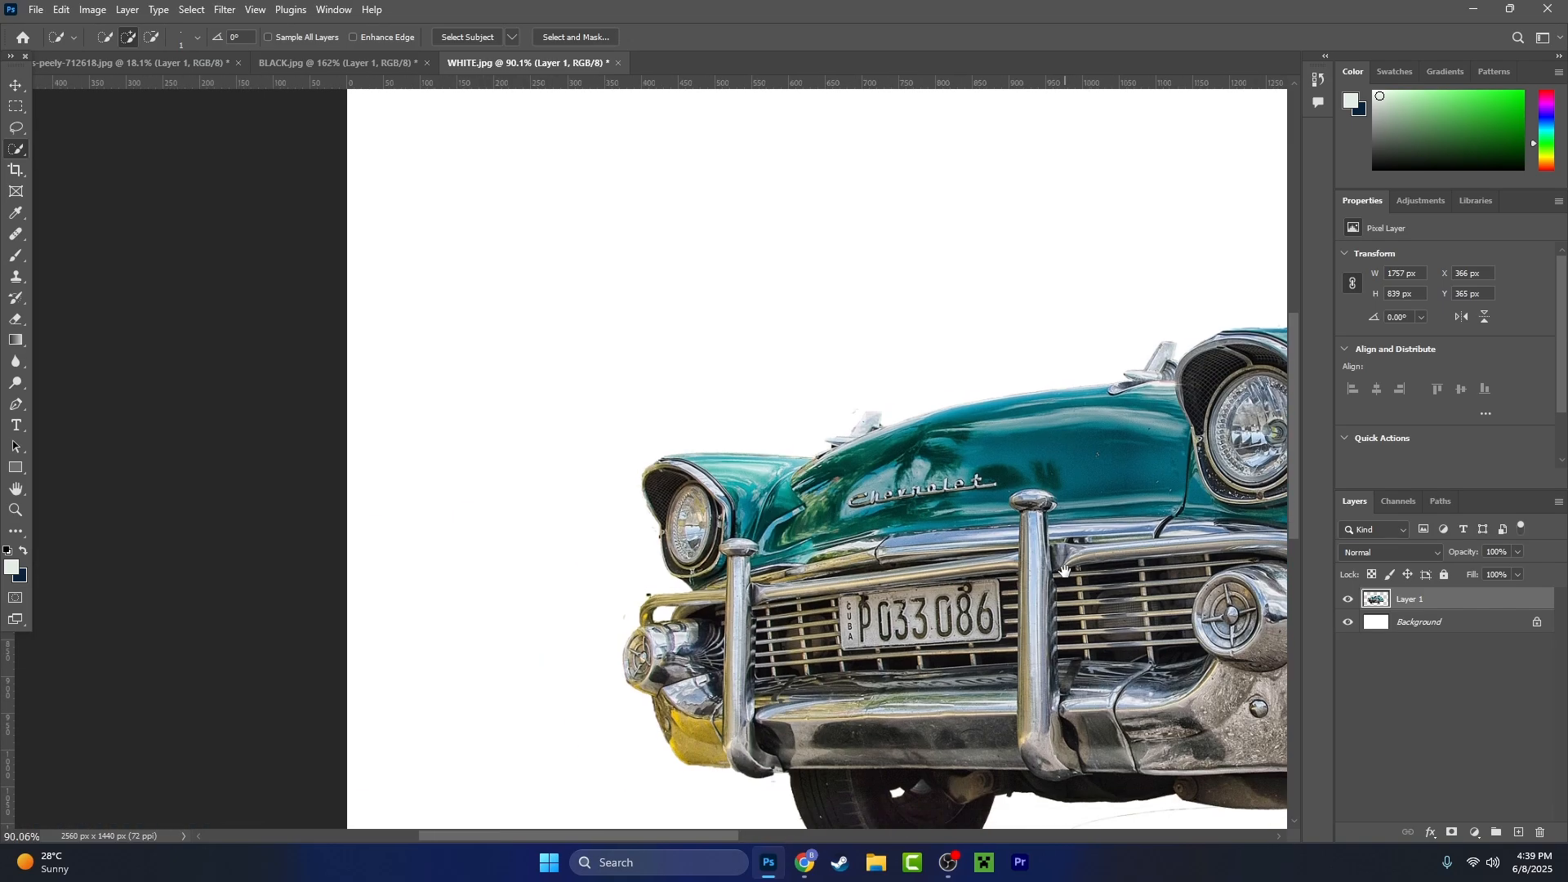
scroll(883, 378, "up", 8)
scroll(732, 412, "down", 7)
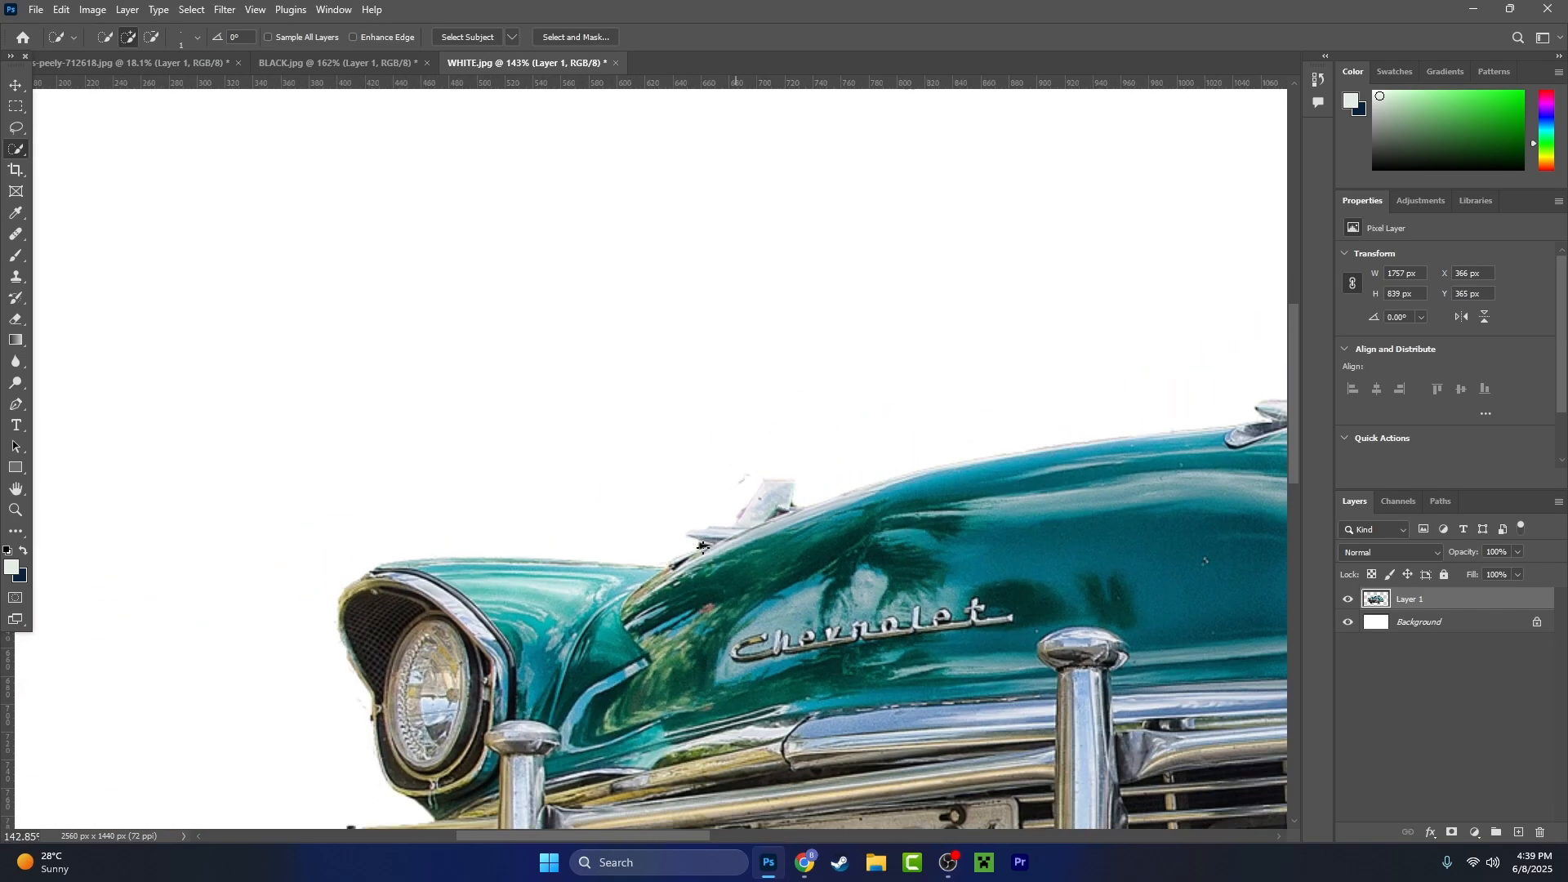
scroll(535, 293, "up", 6)
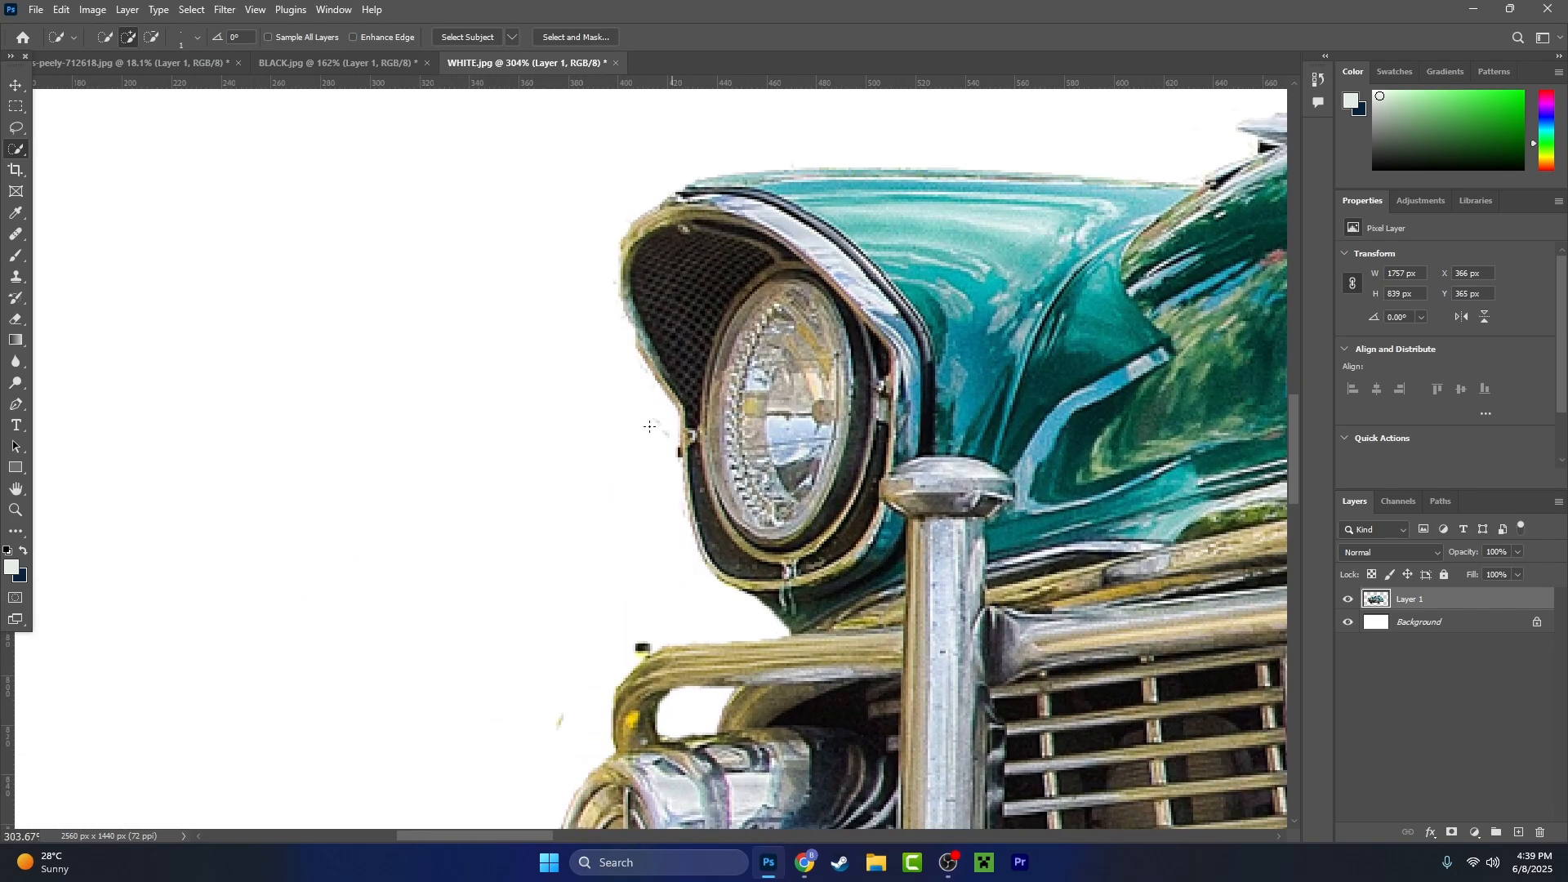
scroll(627, 616, "down", 5)
scroll(614, 657, "down", 5)
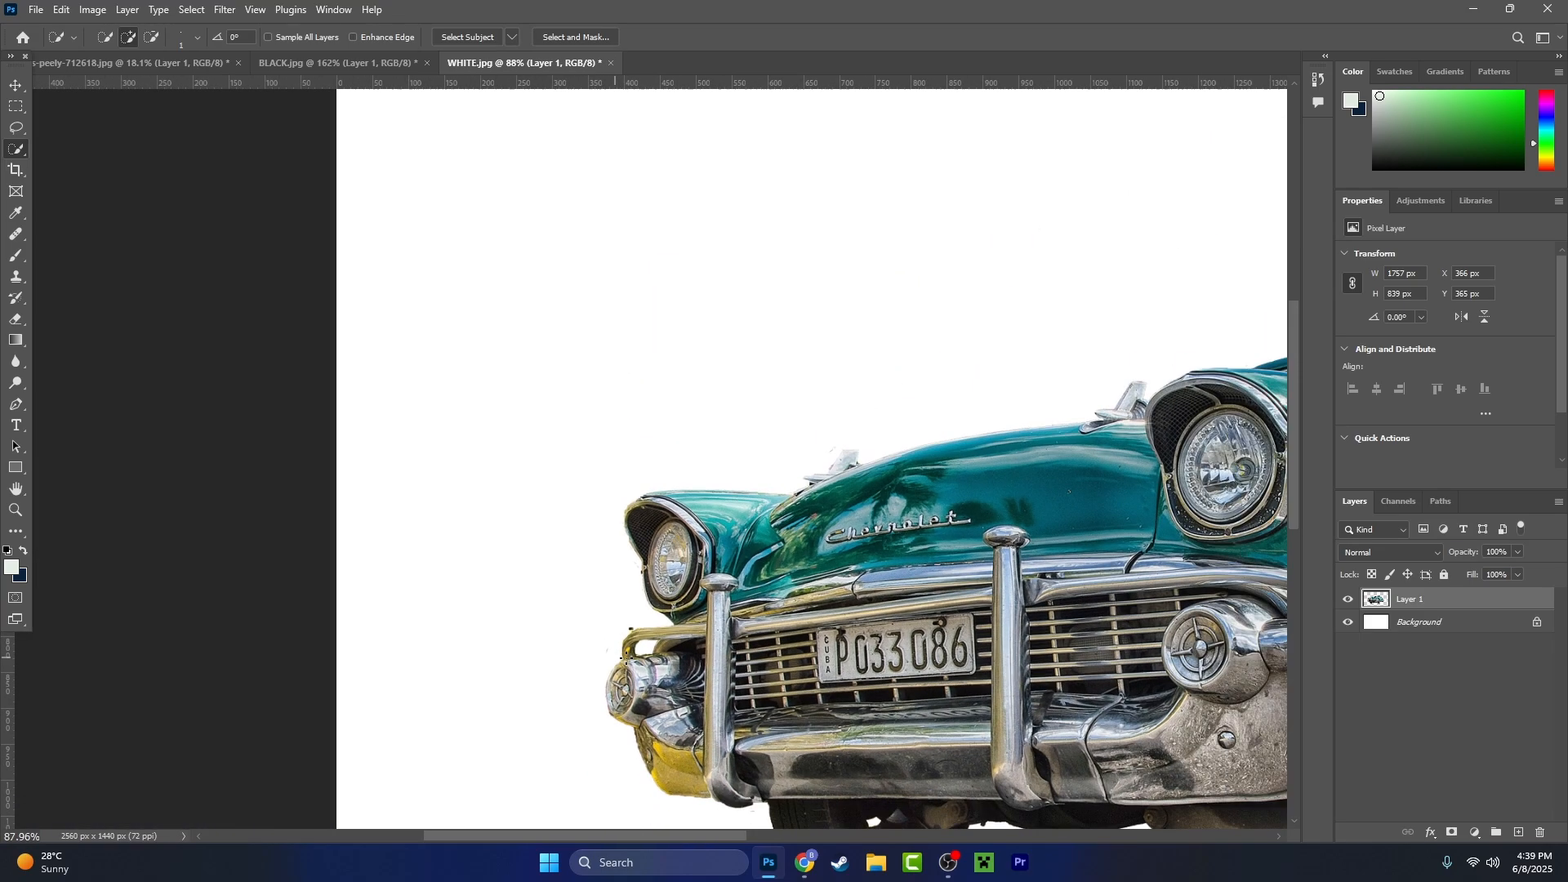
scroll(848, 591, "up", 2)
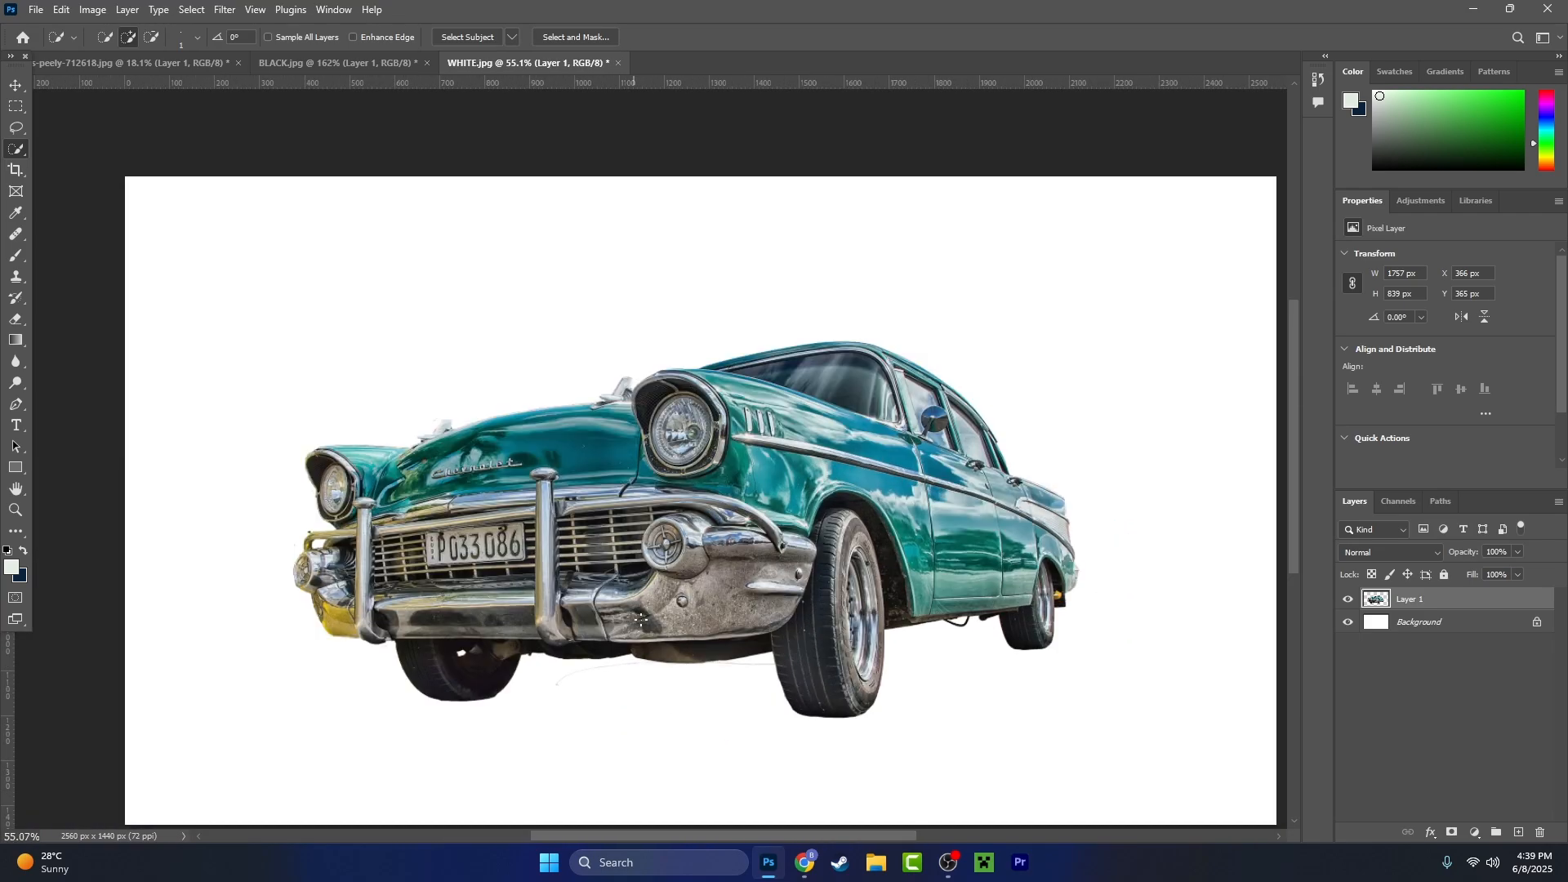
scroll(501, 641, "up", 3)
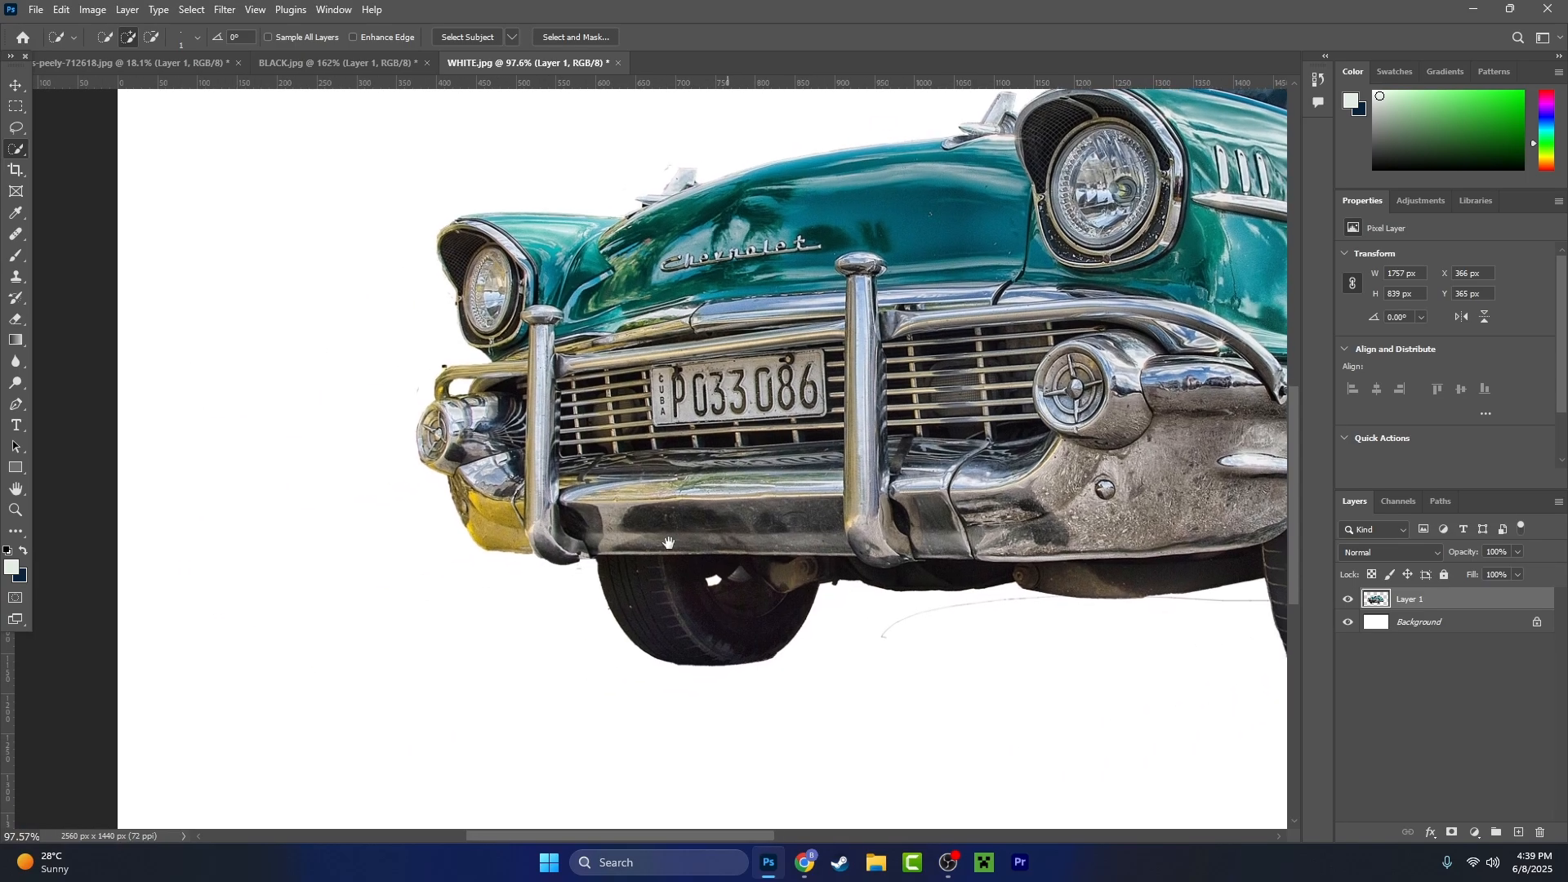
- Erase the curved end of the stray line below the bumper using rectangular marquee selections, then deselect
left_click_drag(668, 544, 596, 514)
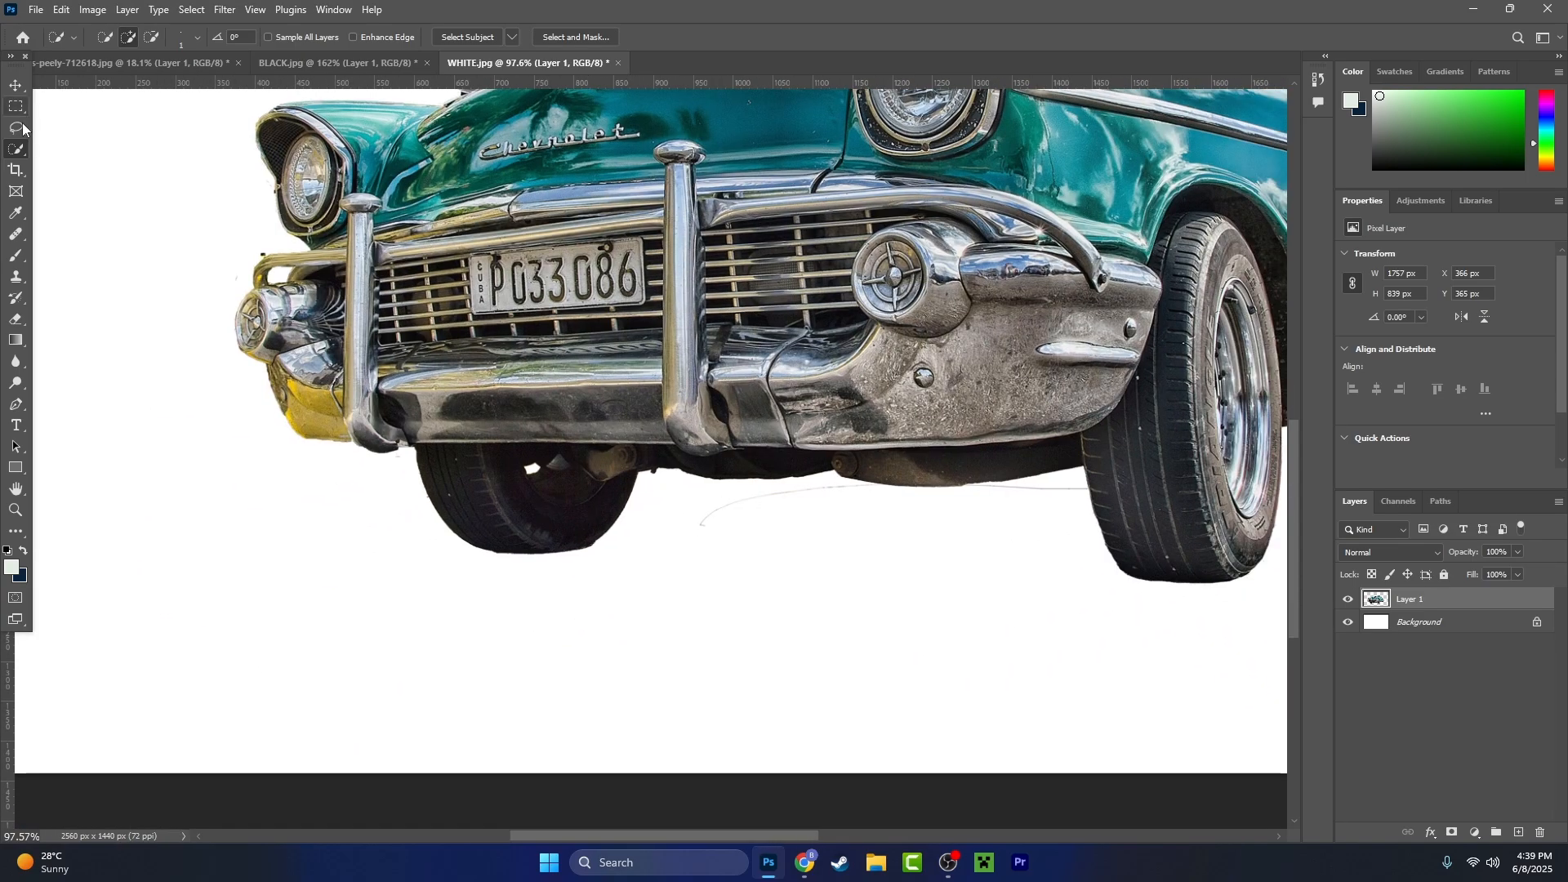
scroll(696, 490, "up", 5)
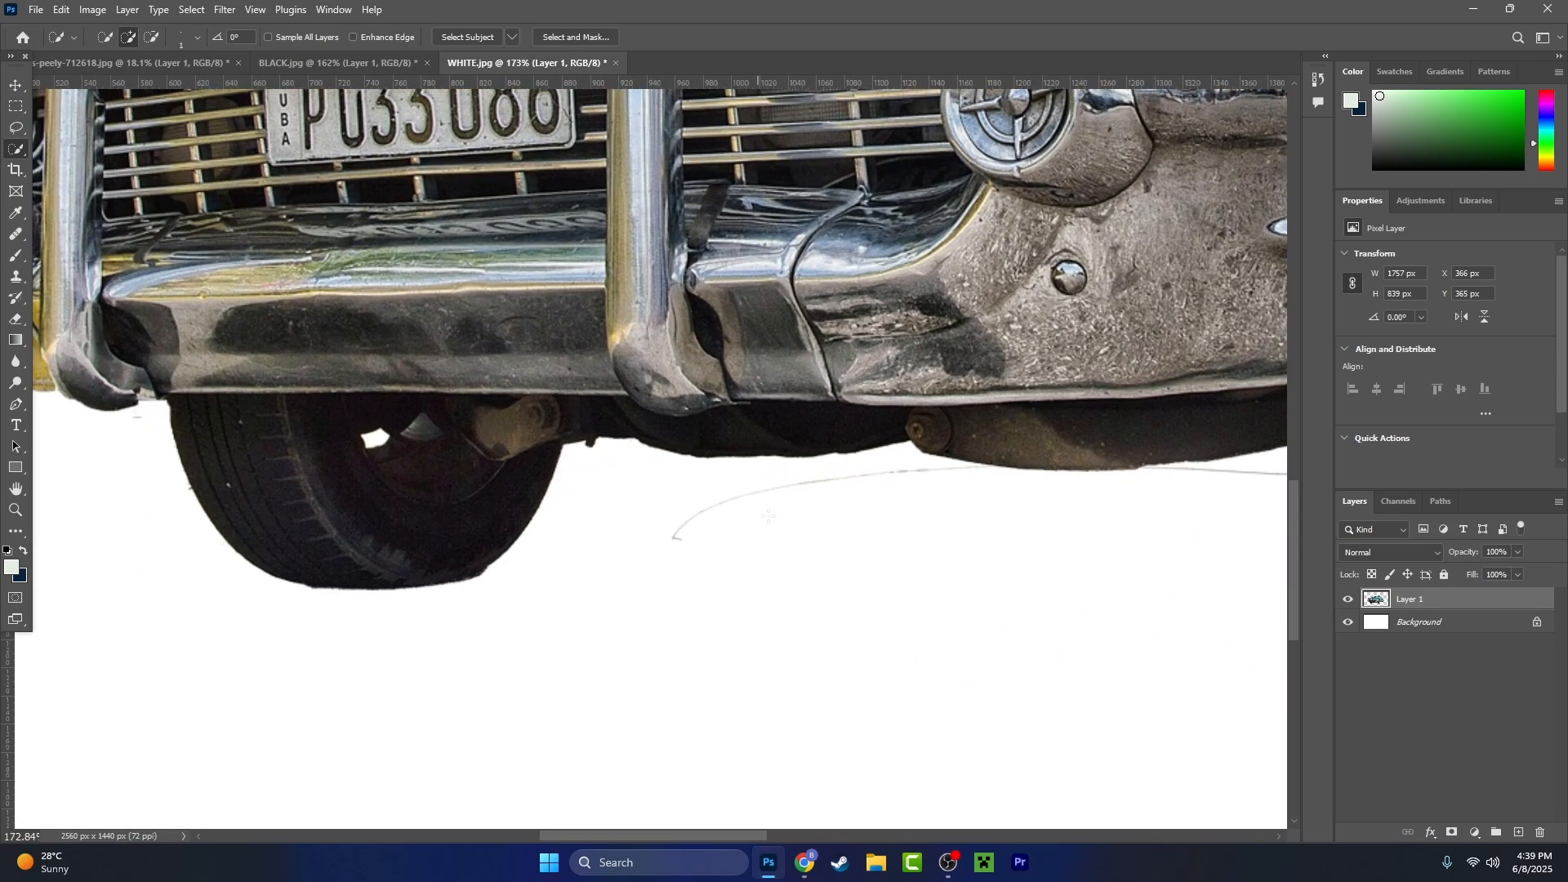
left_click(22, 109)
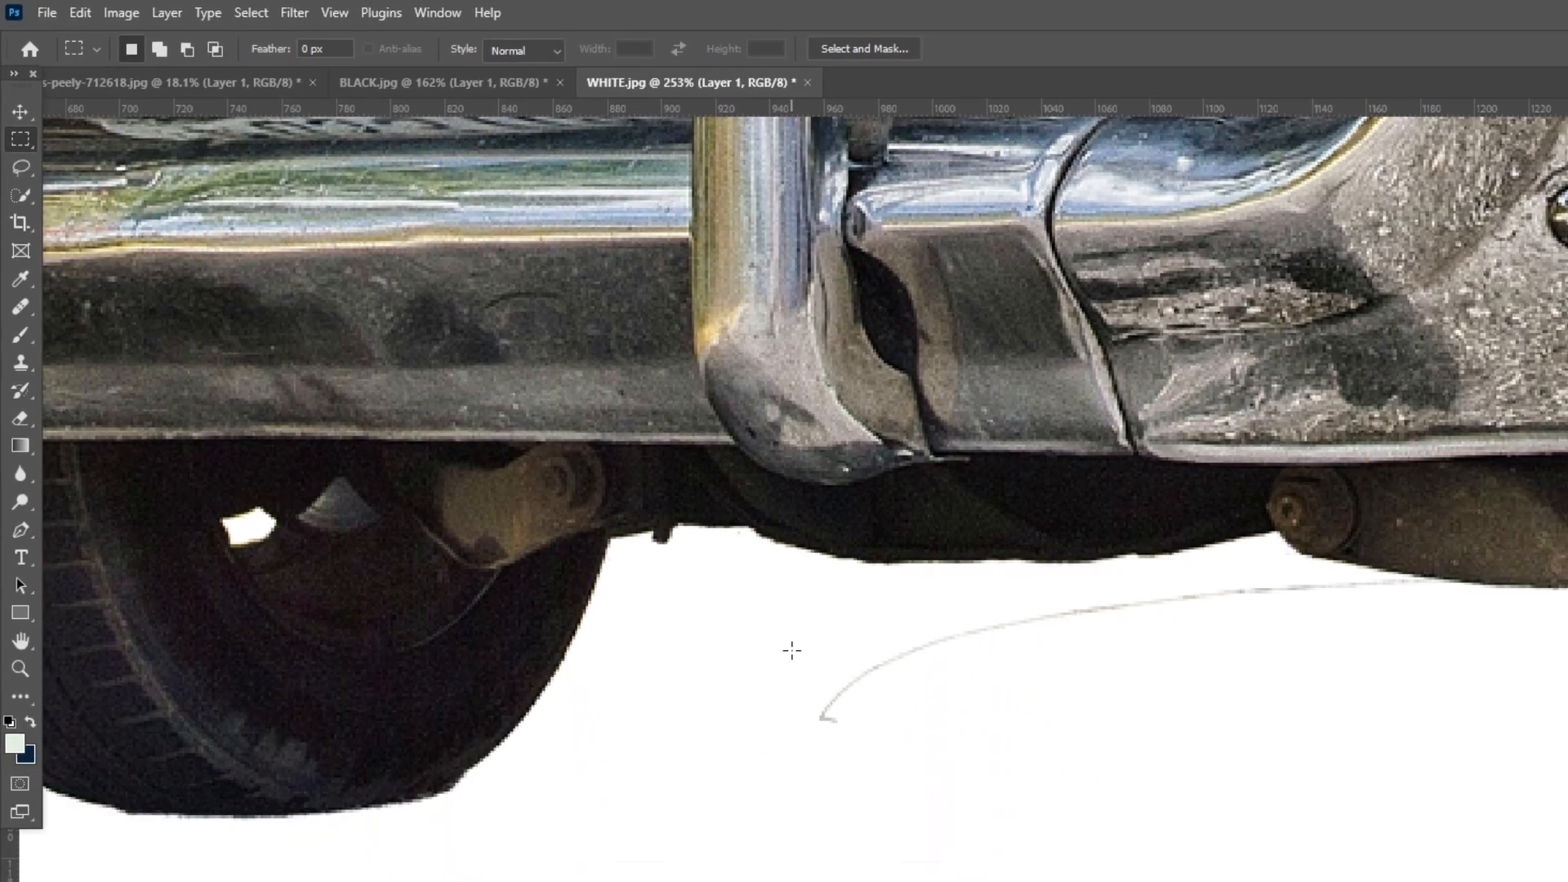
left_click_drag(767, 629, 959, 754)
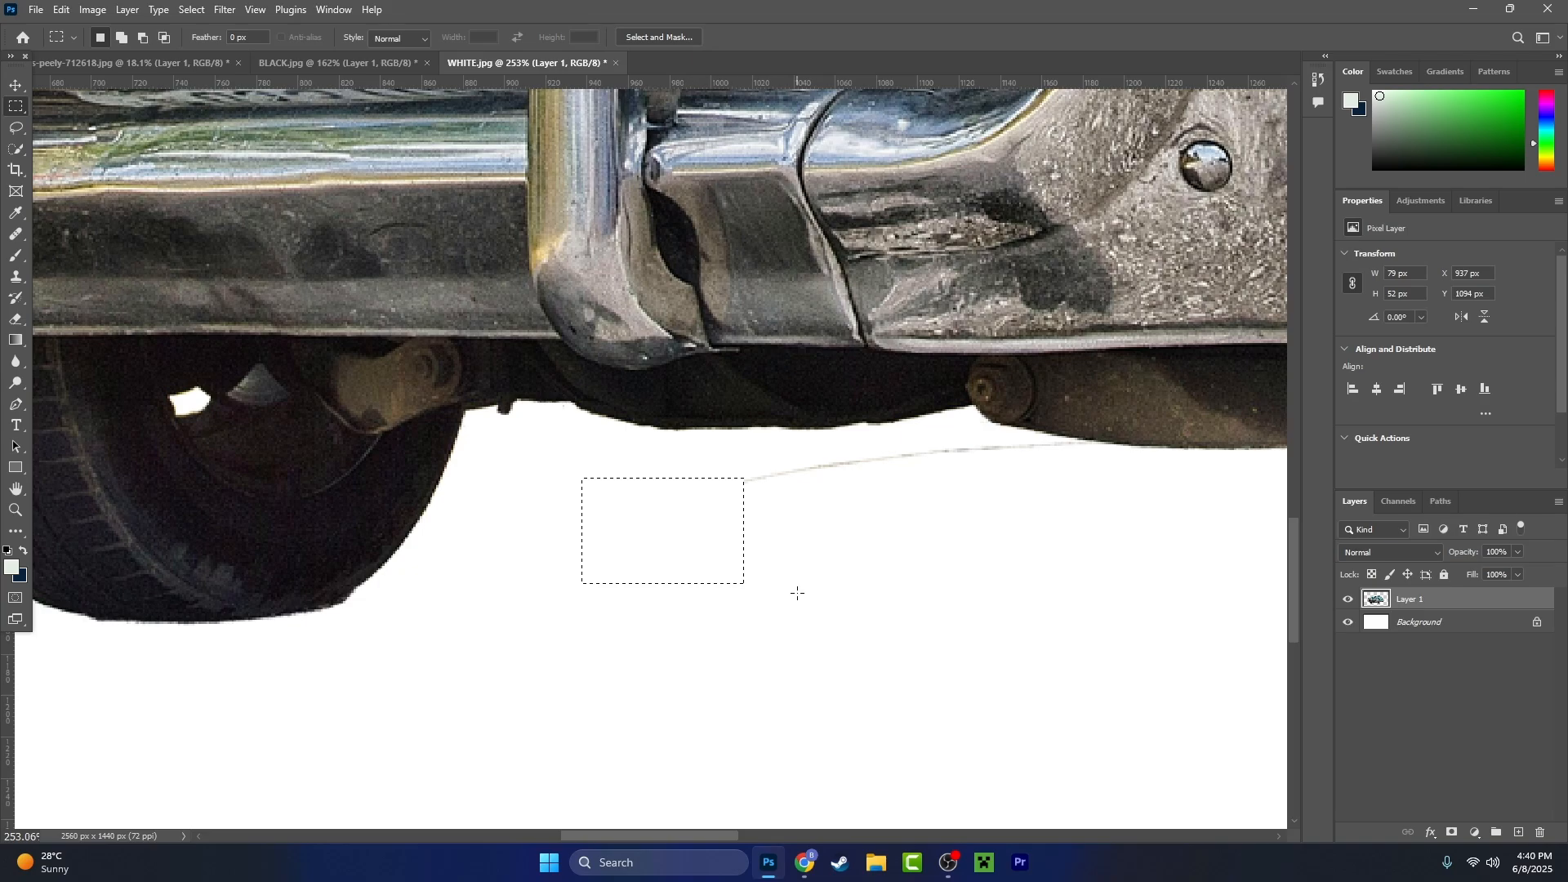
left_click_drag(724, 538, 791, 457)
left_click_drag(777, 530, 836, 451)
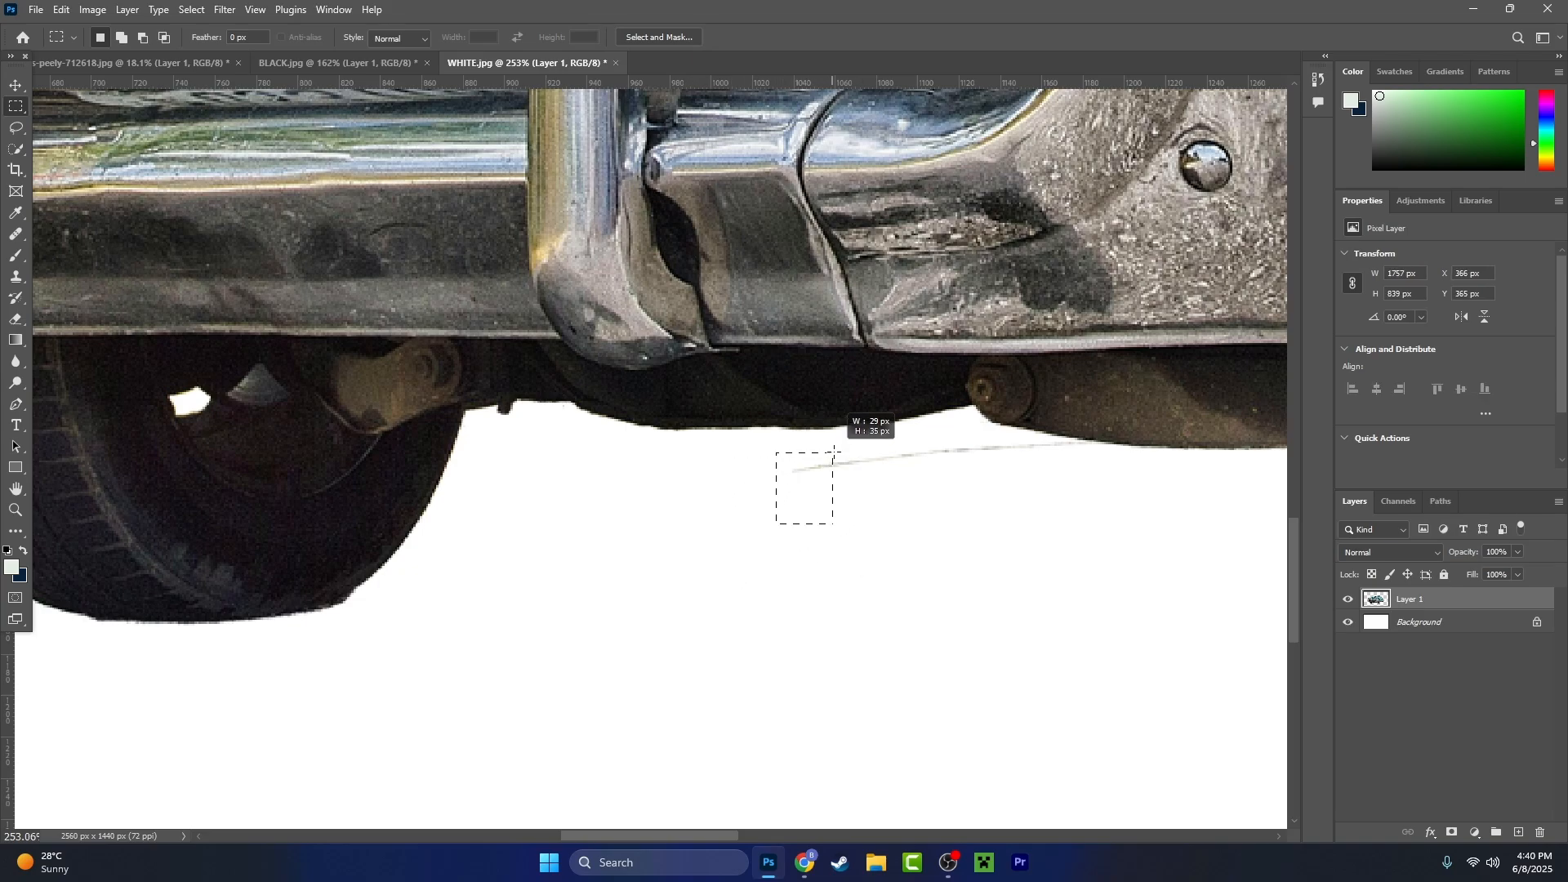
- Lasso the stray line segment below the round bolt under the bumper, delete it and deselect
left_click(17, 135)
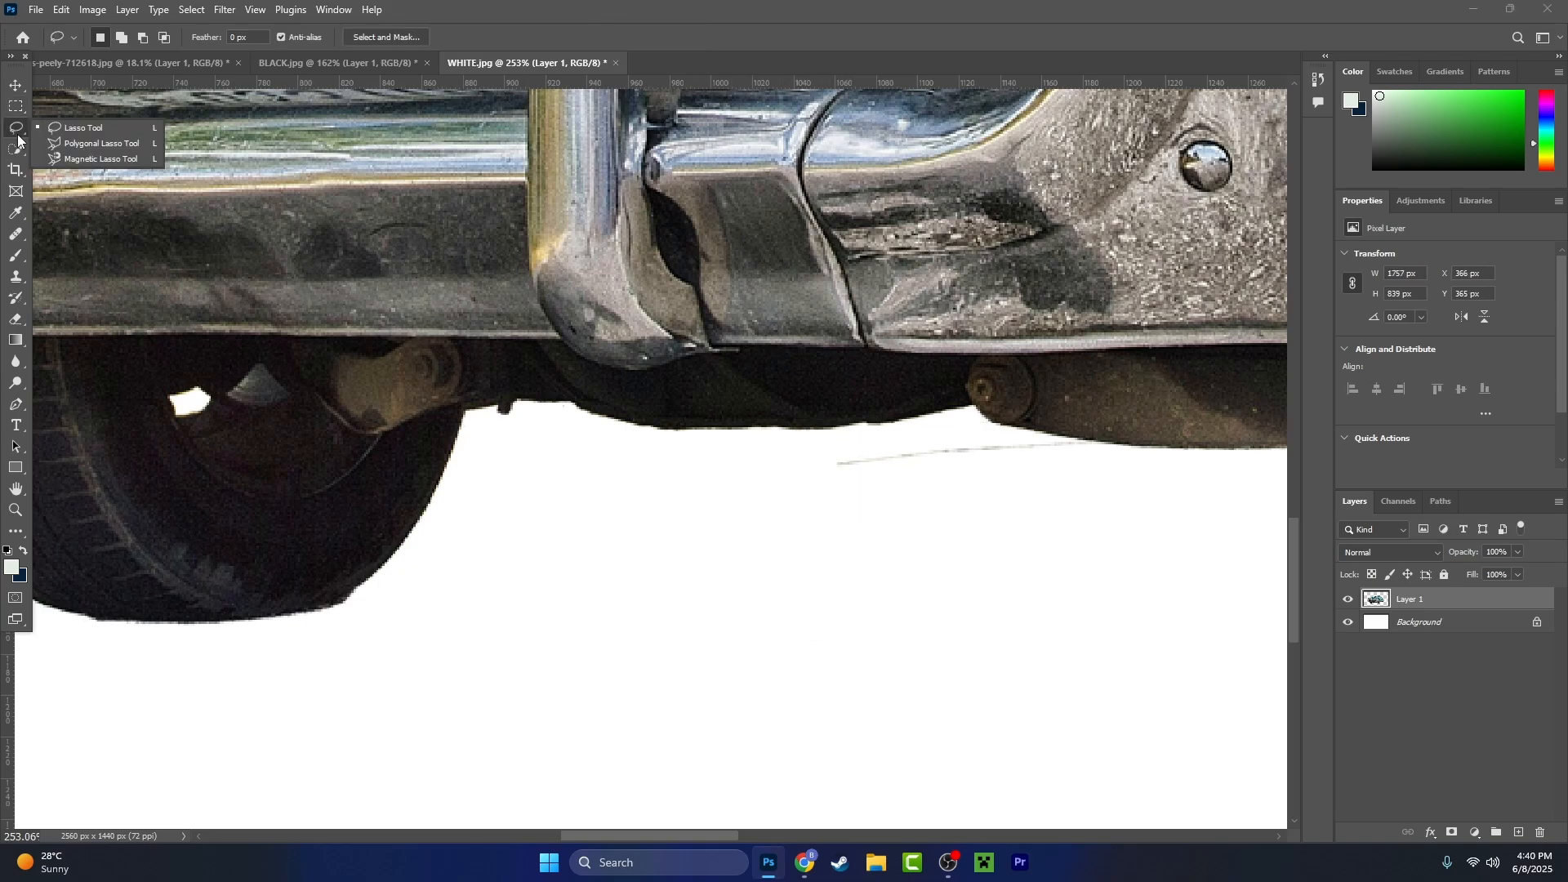
left_click(85, 129)
scroll(980, 498, "up", 4)
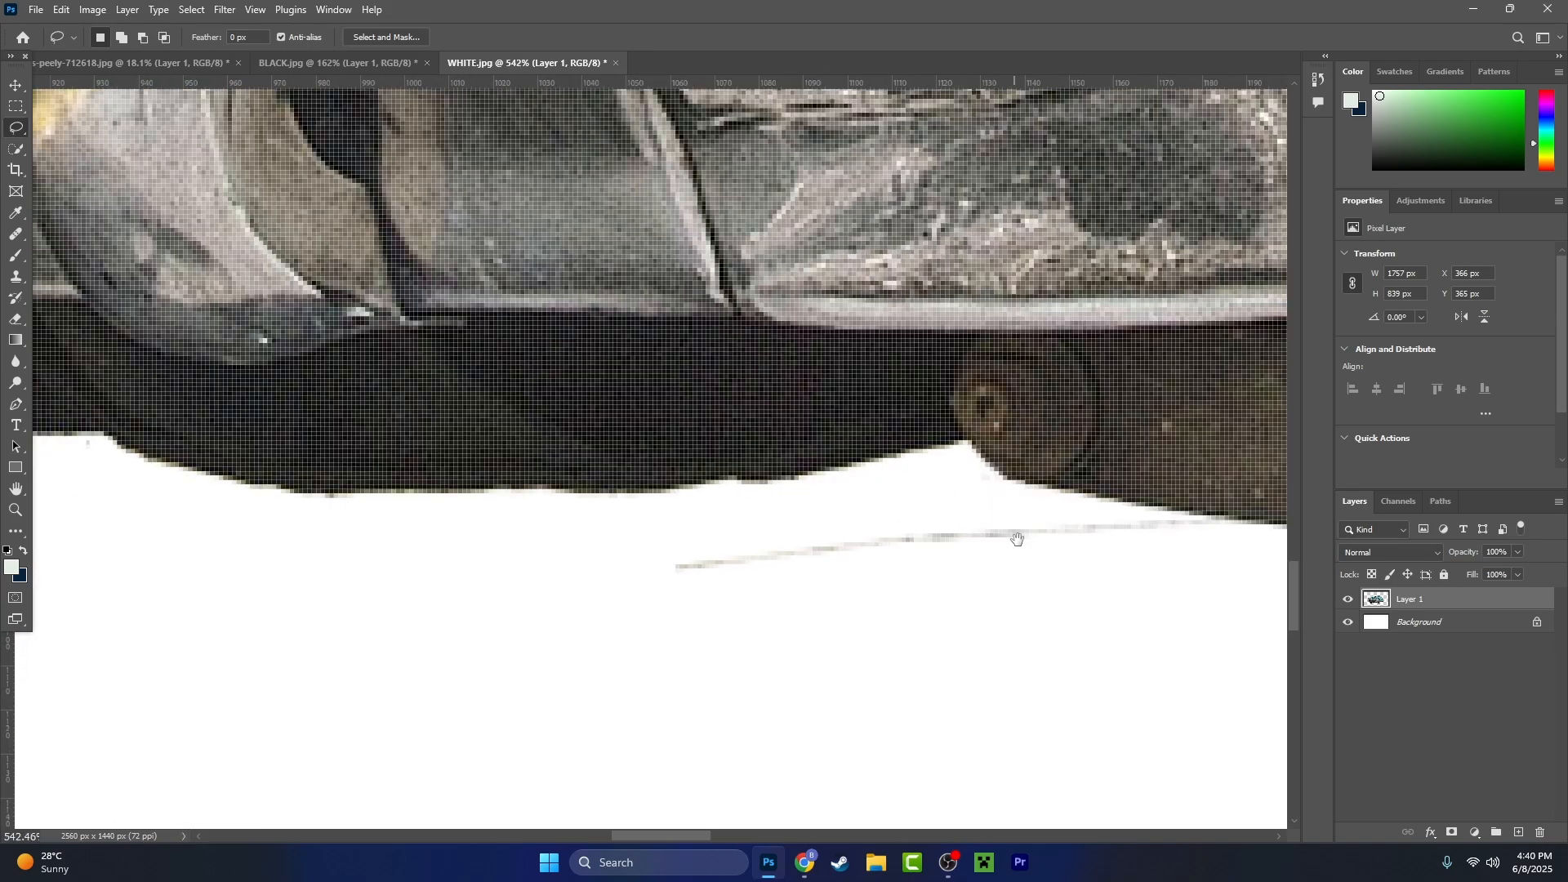
left_click_drag(1018, 539, 761, 508)
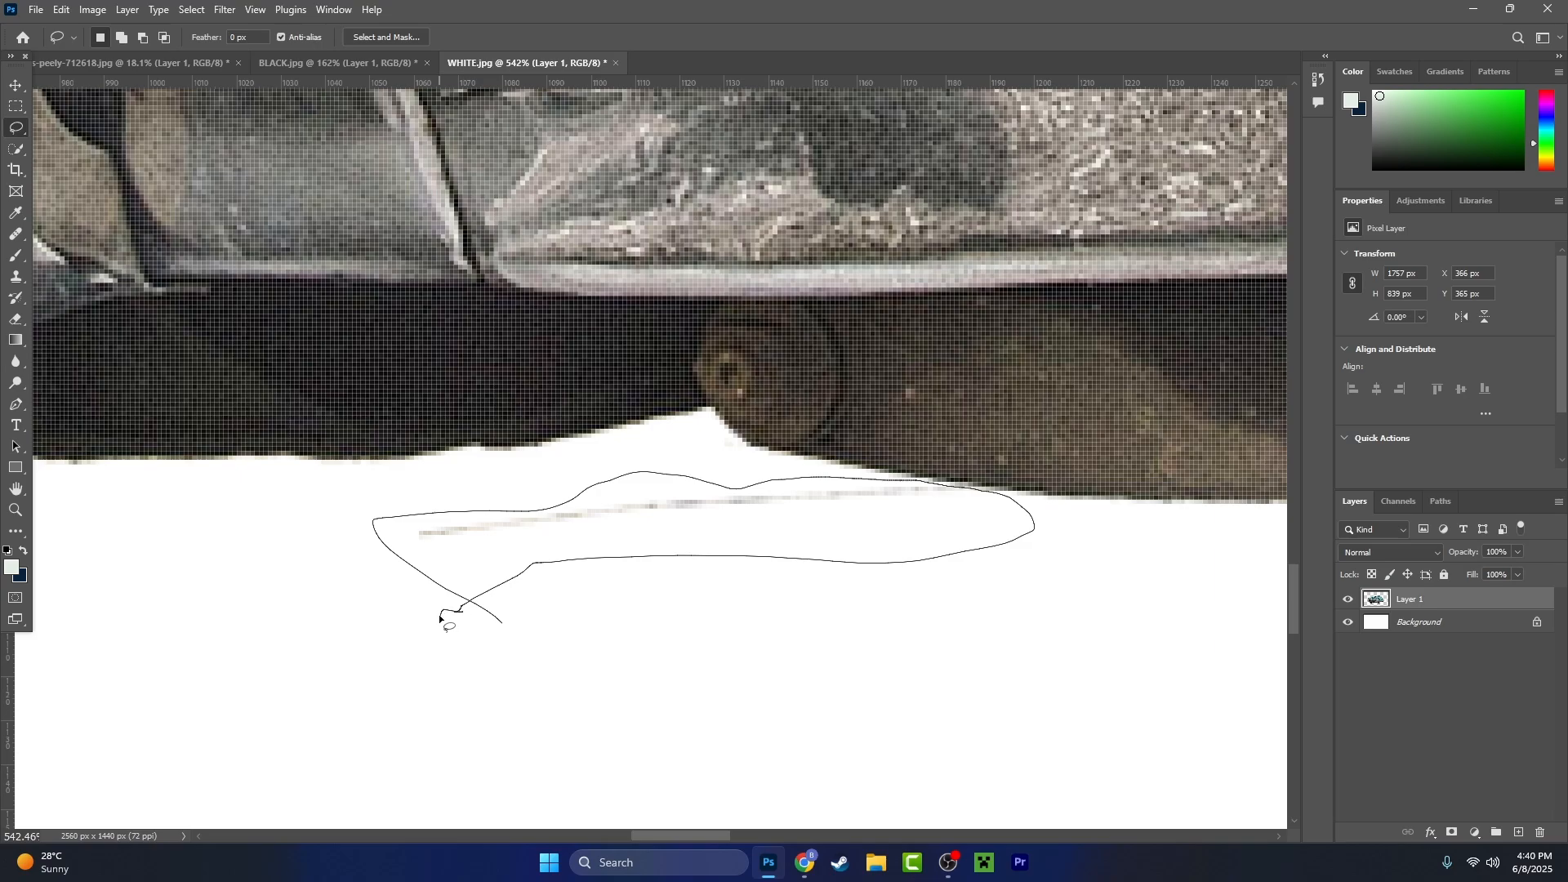
left_click_drag(440, 618, 423, 585)
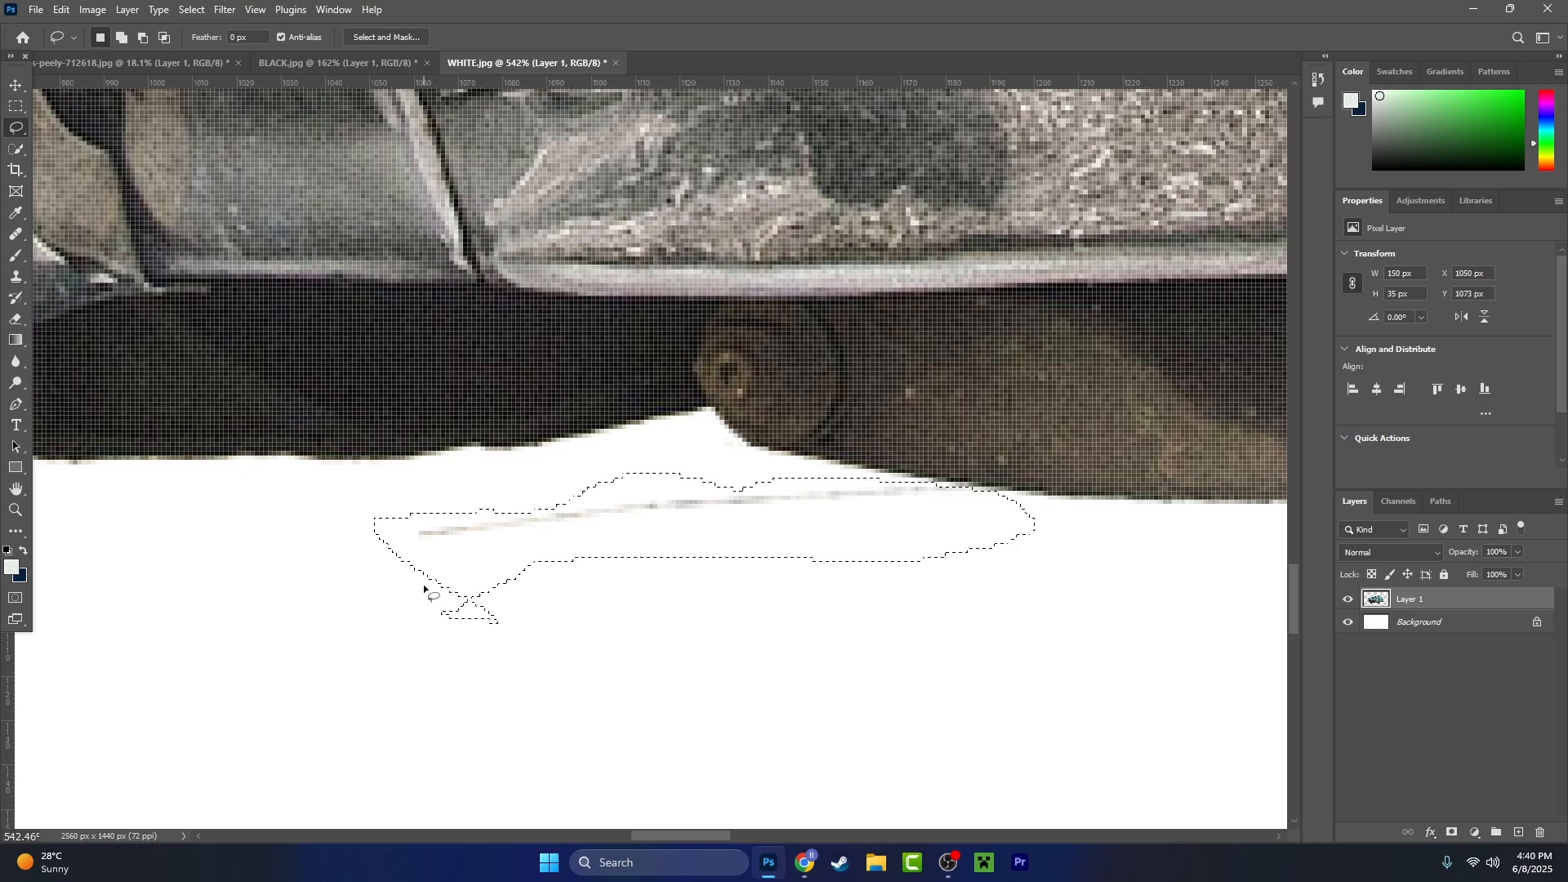
key("Delete")
key("ctrl+d")
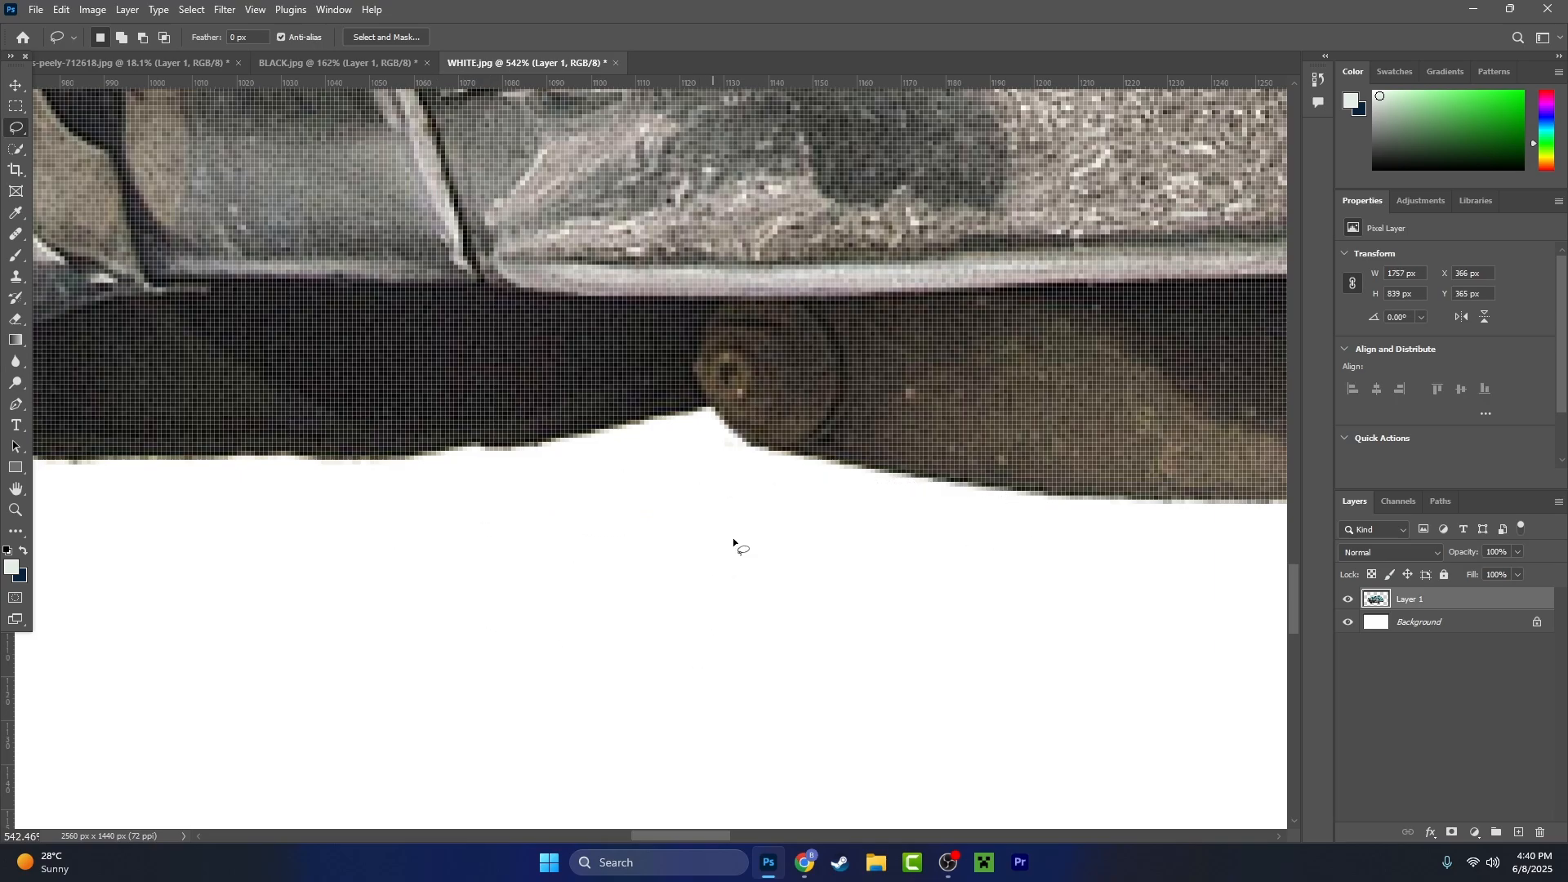
- Lasso and delete the faint leftover pixels just below the round bolt on the car's underside
scroll(739, 507, "up", 3)
scroll(742, 487, "up", 1)
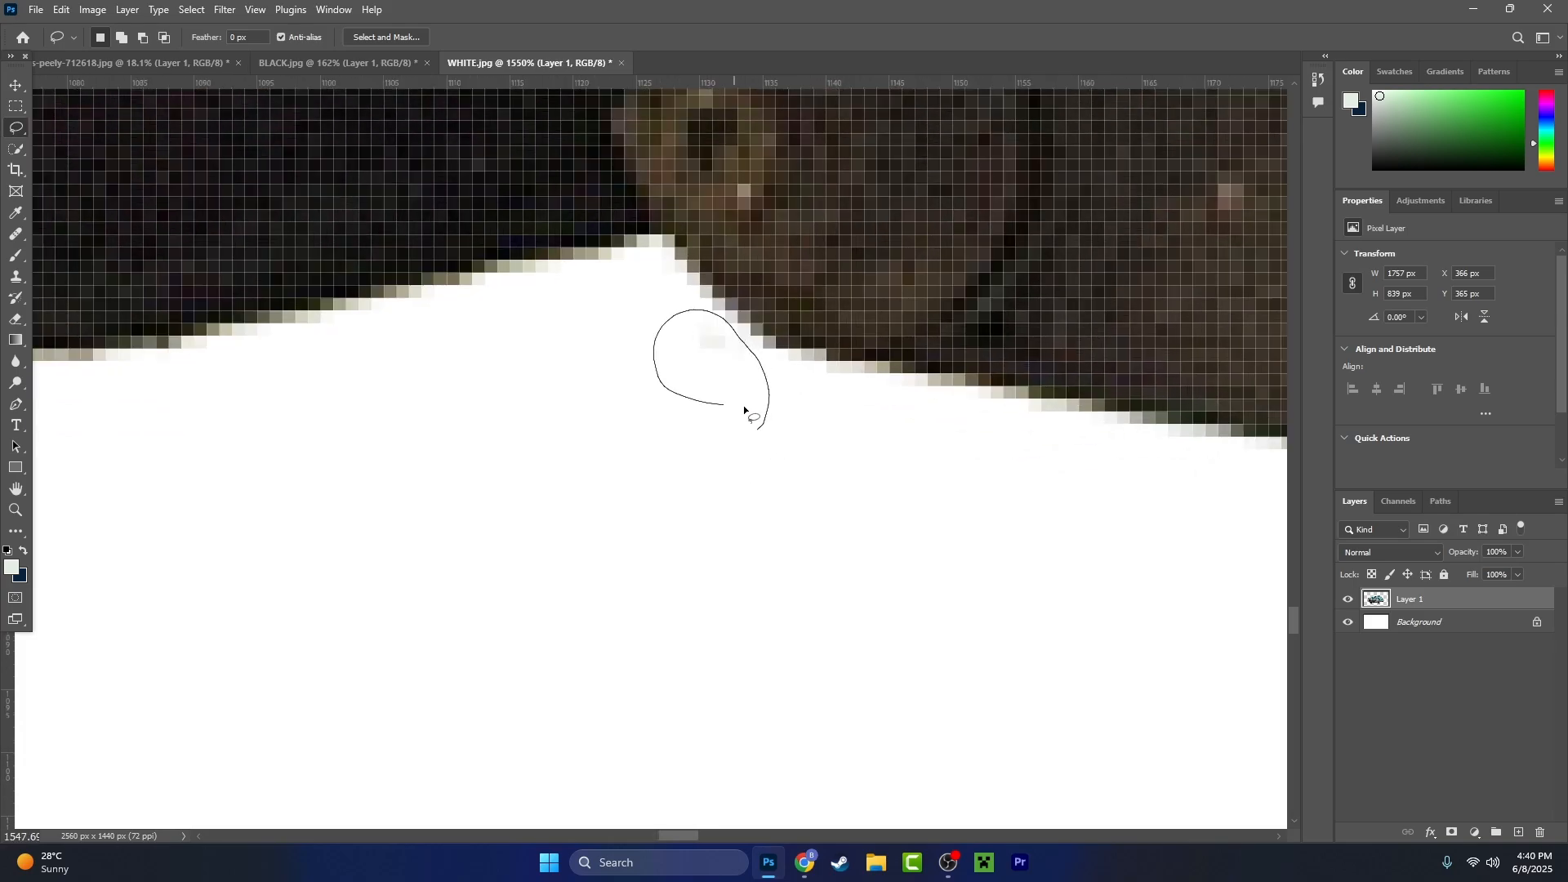
left_click_drag(744, 410, 801, 409)
scroll(798, 502, "down", 10)
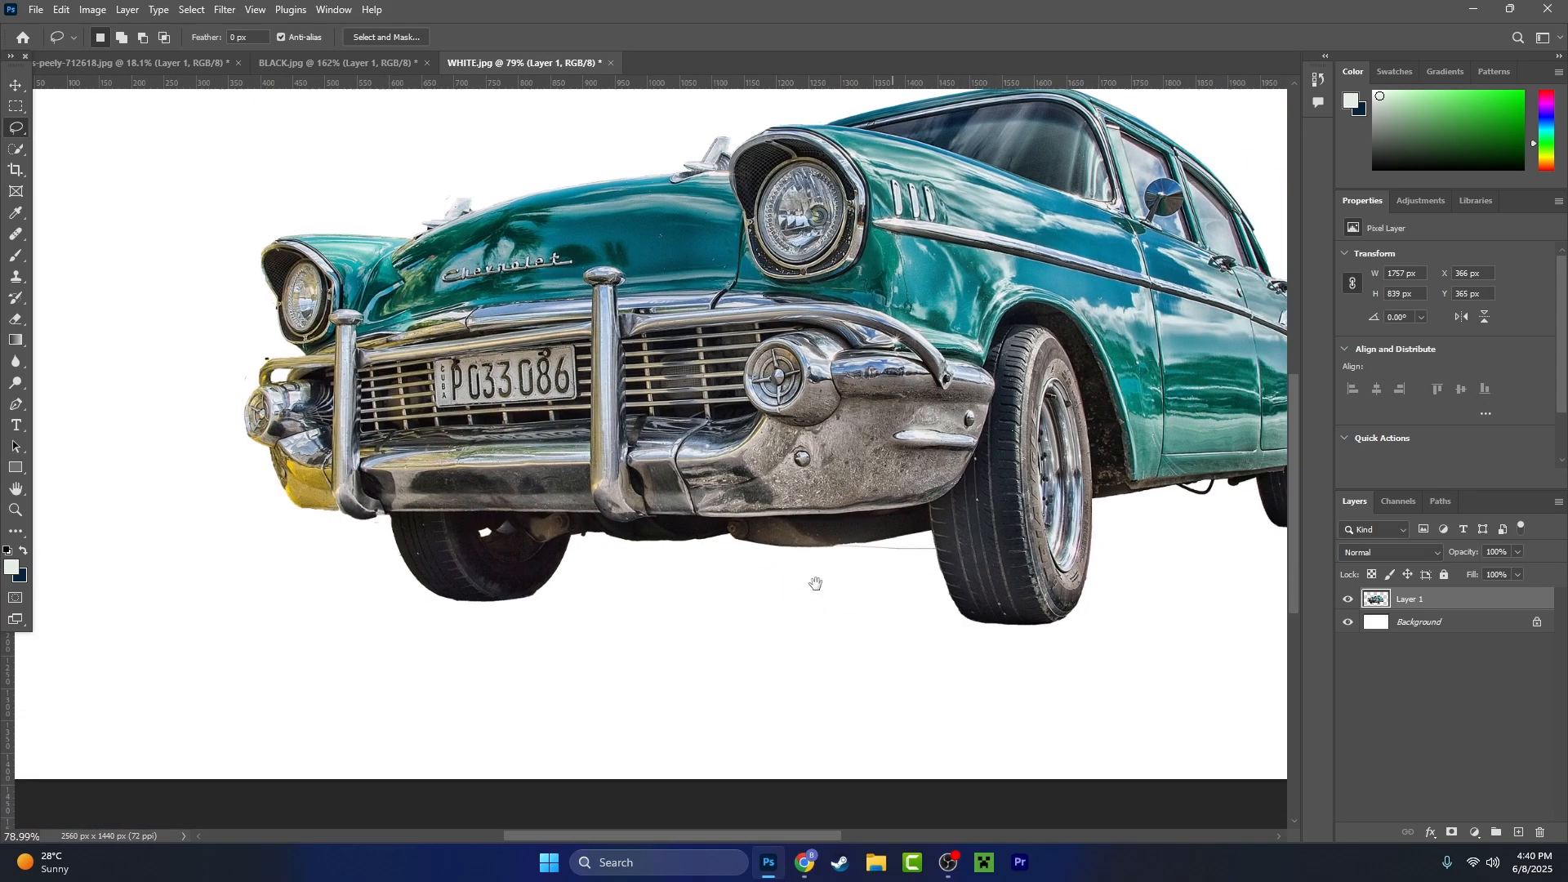
- Lasso the remaining stray line between the underside and the front tyre and delete it
left_click_drag(820, 585, 790, 564)
scroll(790, 564, "up", 10)
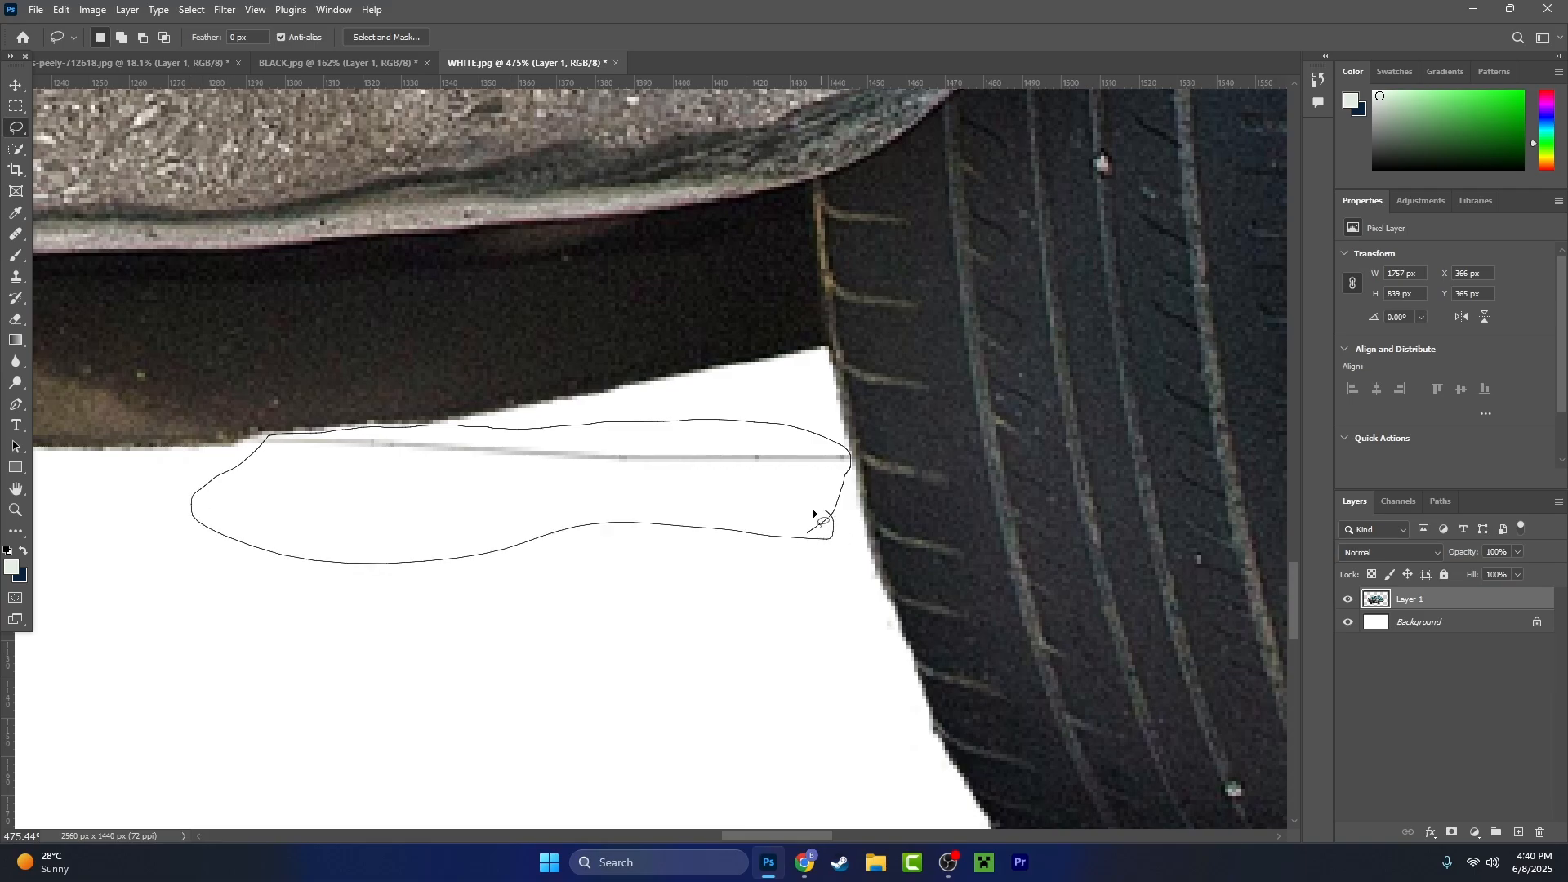
left_click_drag(813, 515, 817, 520)
key("Delete")
- Lasso a leftover fringe area of about 21 × 8 px along the underside edge, delete it and deselect
scroll(191, 455, "up", 6)
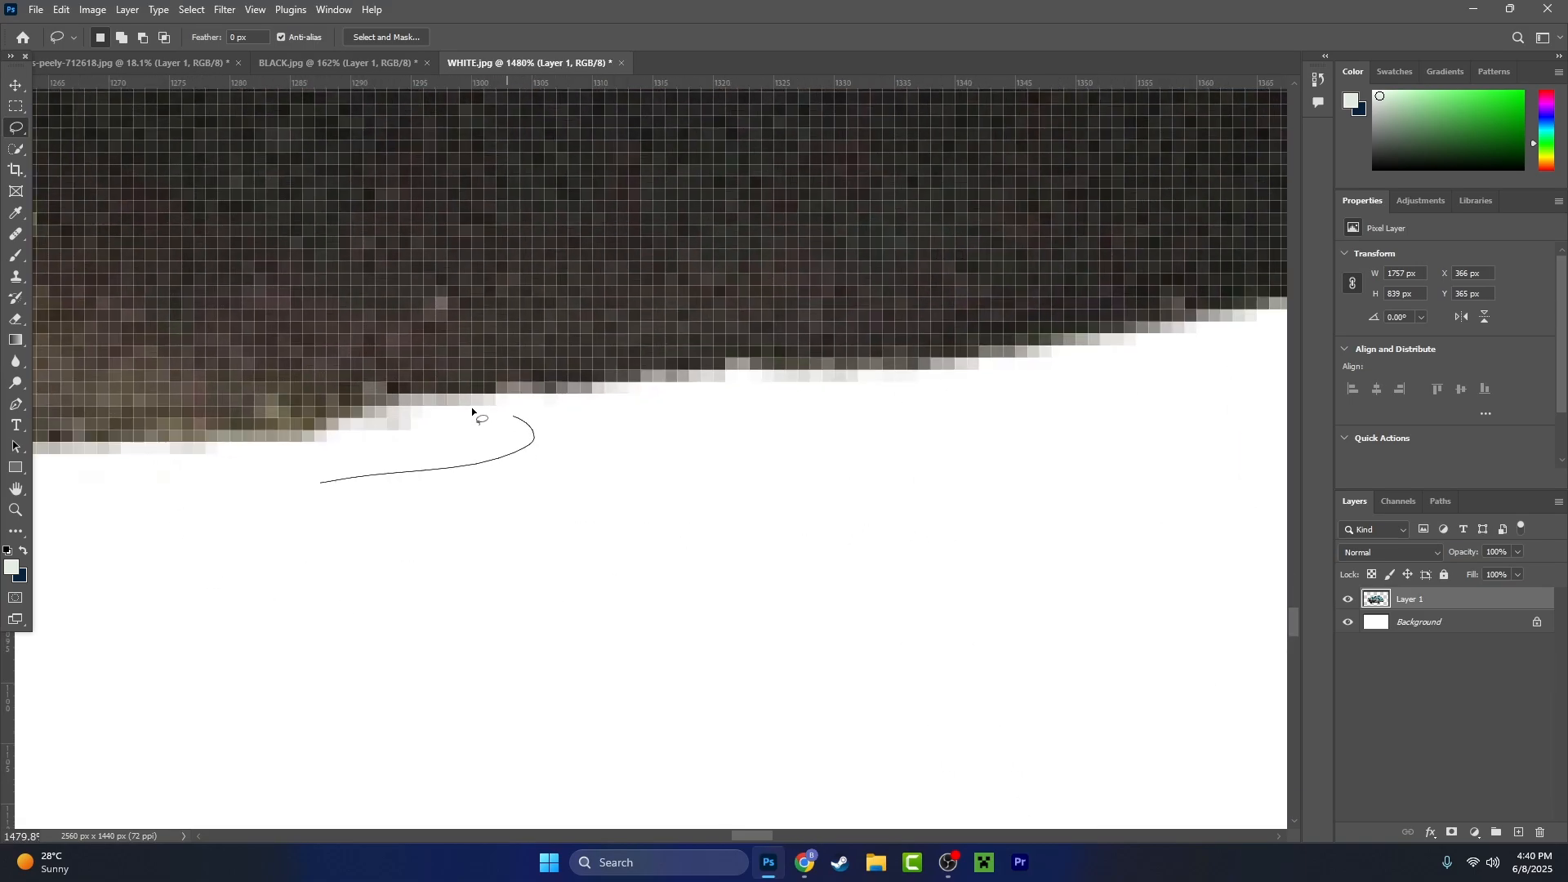
left_click_drag(444, 474, 444, 474)
key("Delete")
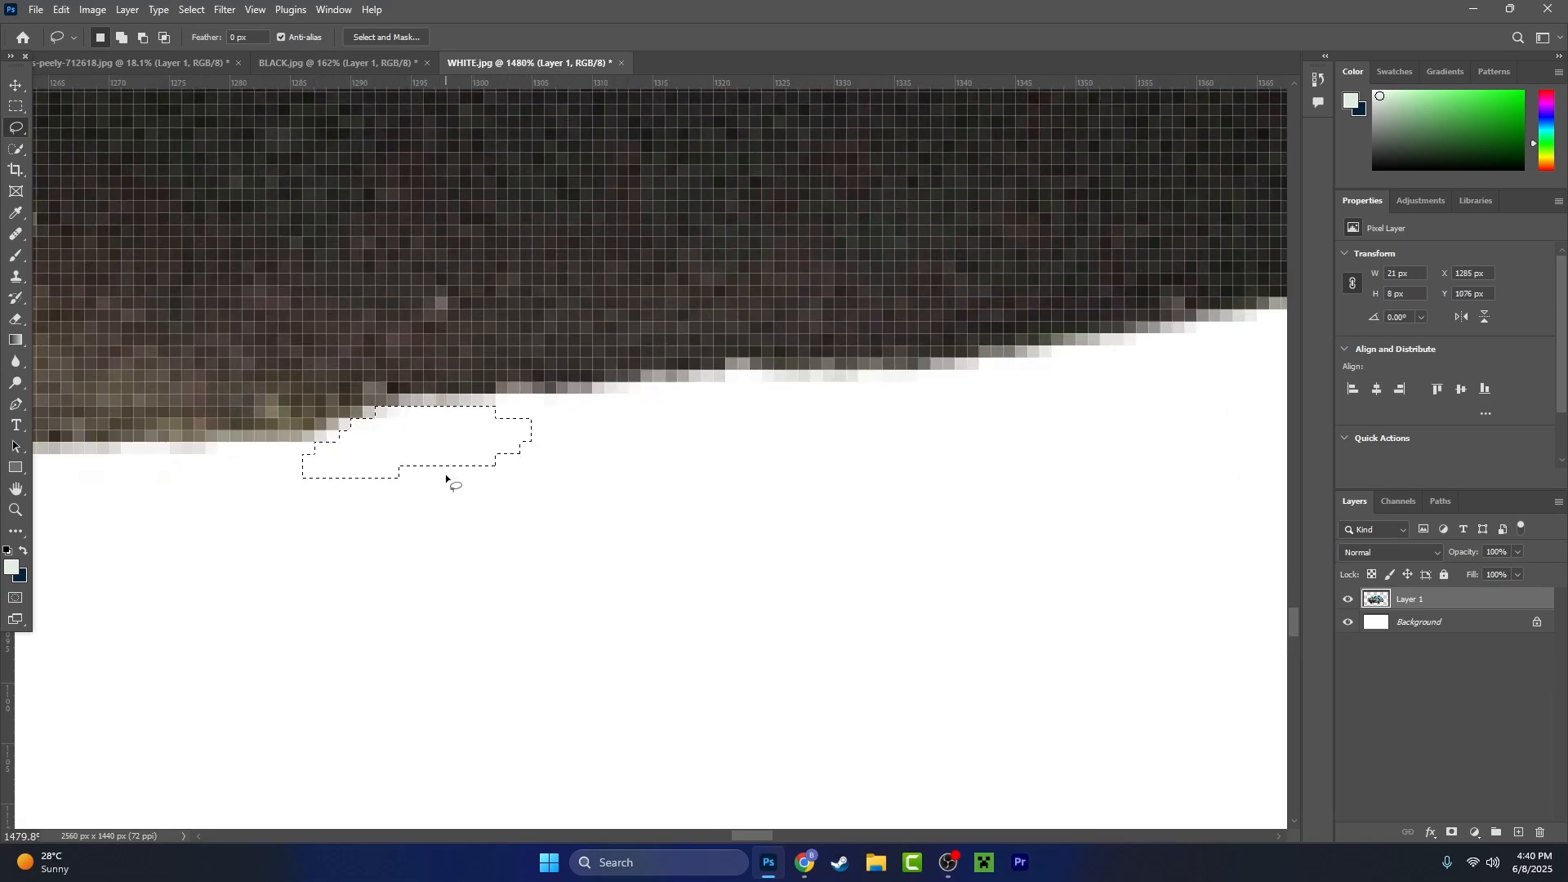
key("ctrl+d")
- Lasso and delete the faint specks above the near headlight hood, beside the base of the windshield
scroll(650, 601, "down", 15)
left_click_drag(721, 559, 638, 619)
left_click_drag(712, 505, 625, 718)
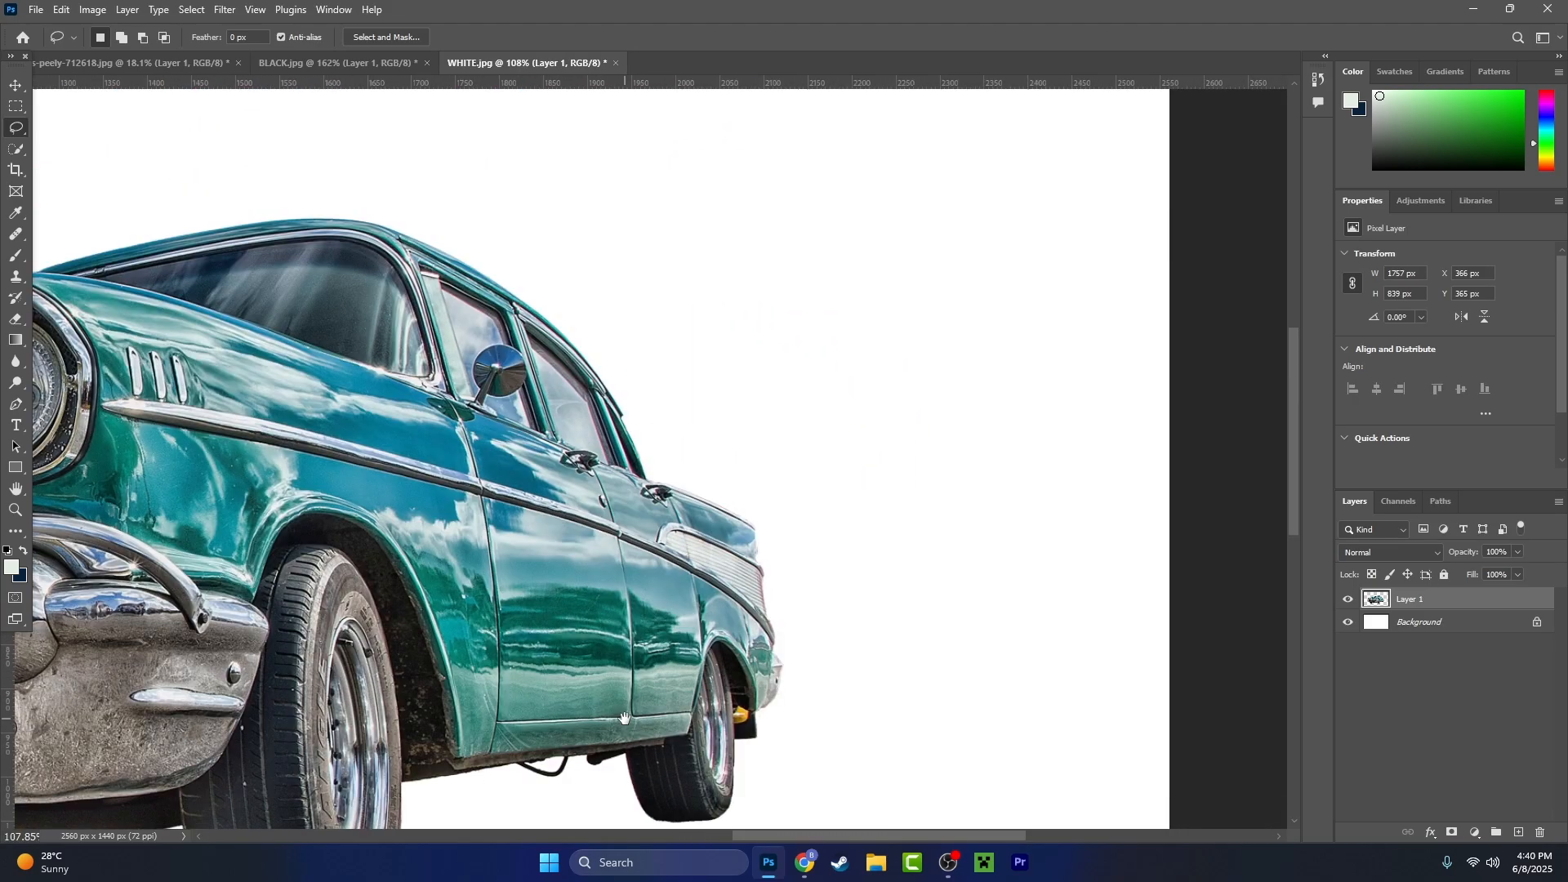
left_click_drag(387, 433, 737, 609)
left_click_drag(343, 455, 673, 471)
scroll(689, 469, "up", 10)
left_click_drag(815, 372, 819, 362)
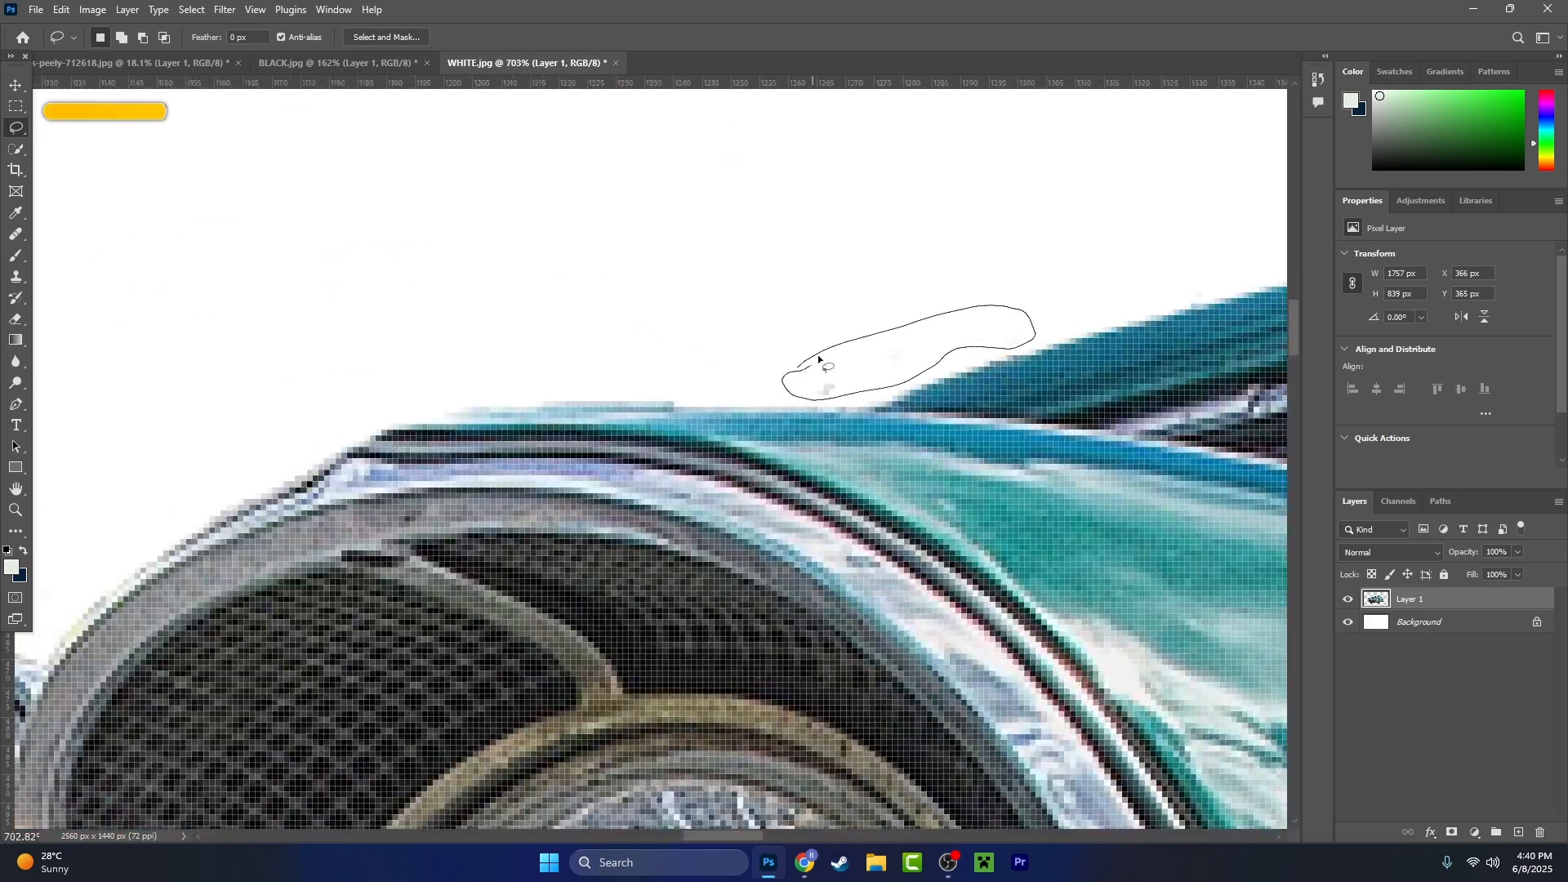
key("Delete")
key("ctrl+d")
scroll(915, 367, "up", 3)
mouse_move(991, 350)
left_mouse_down()
mouse_move(850, 372)
mouse_move(984, 353)
left_mouse_up()
- Clean up the stray pixels around the far hood ornament with the Lasso tool
scroll(851, 375, "down", 6)
left_click_drag(850, 434, 1209, 359)
left_click_drag(327, 531, 758, 405)
scroll(757, 407, "up", 4)
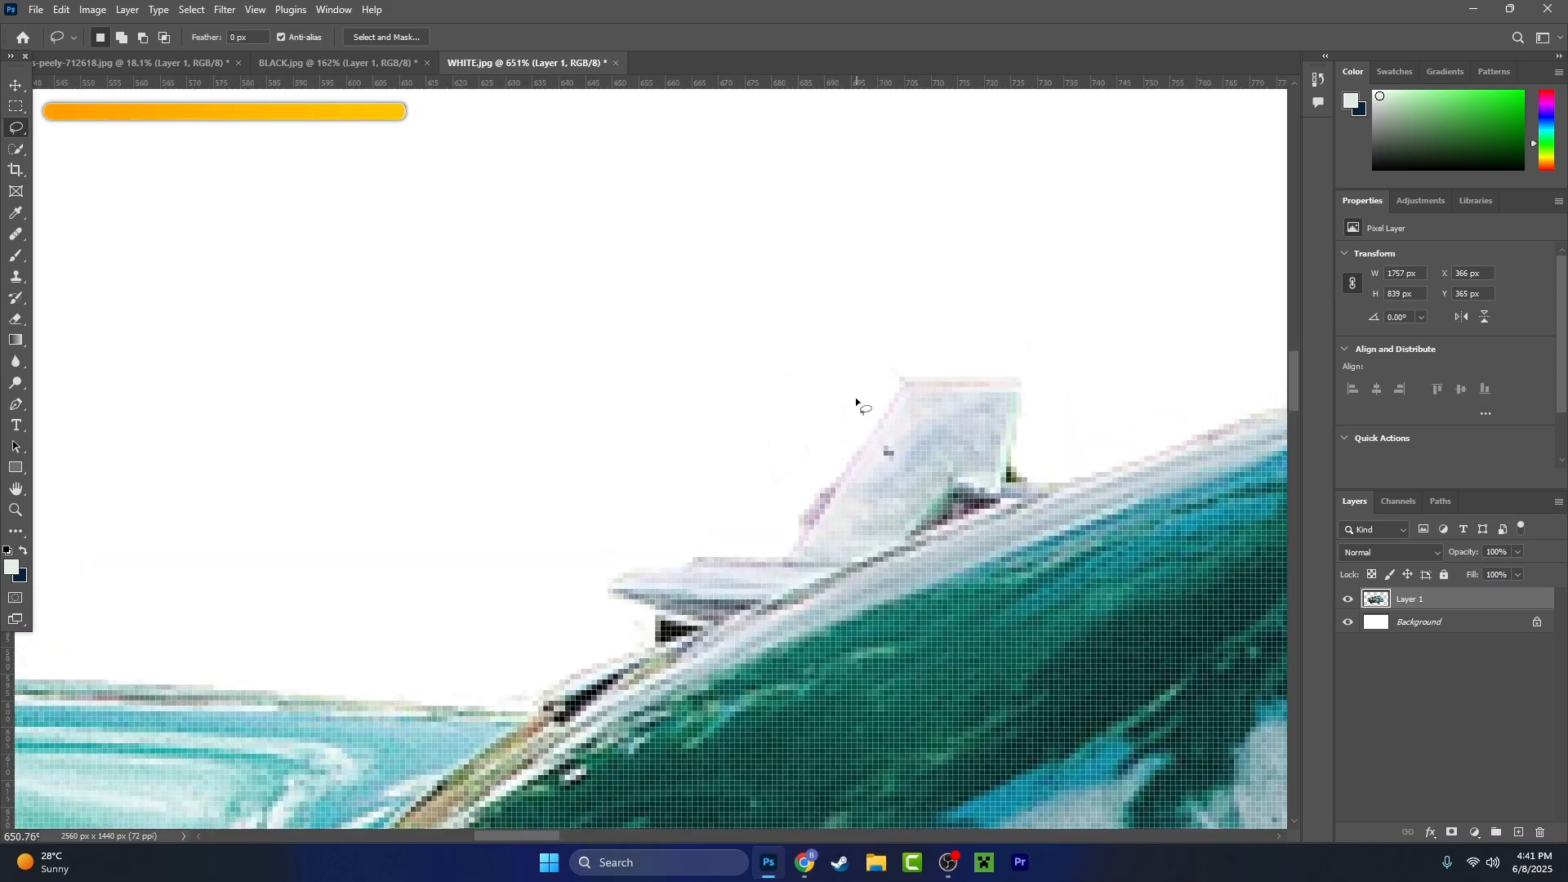
left_click_drag(912, 333, 841, 420)
- Lasso and delete the stray specks beside the far headlight and the bumper's outer end, then deselect
scroll(841, 425, "down", 7)
scroll(367, 532, "up", 5)
mouse_move(676, 485)
left_mouse_down()
mouse_move(743, 497)
mouse_move(678, 489)
left_mouse_up()
key("Delete")
left_click_drag(596, 566, 623, 579)
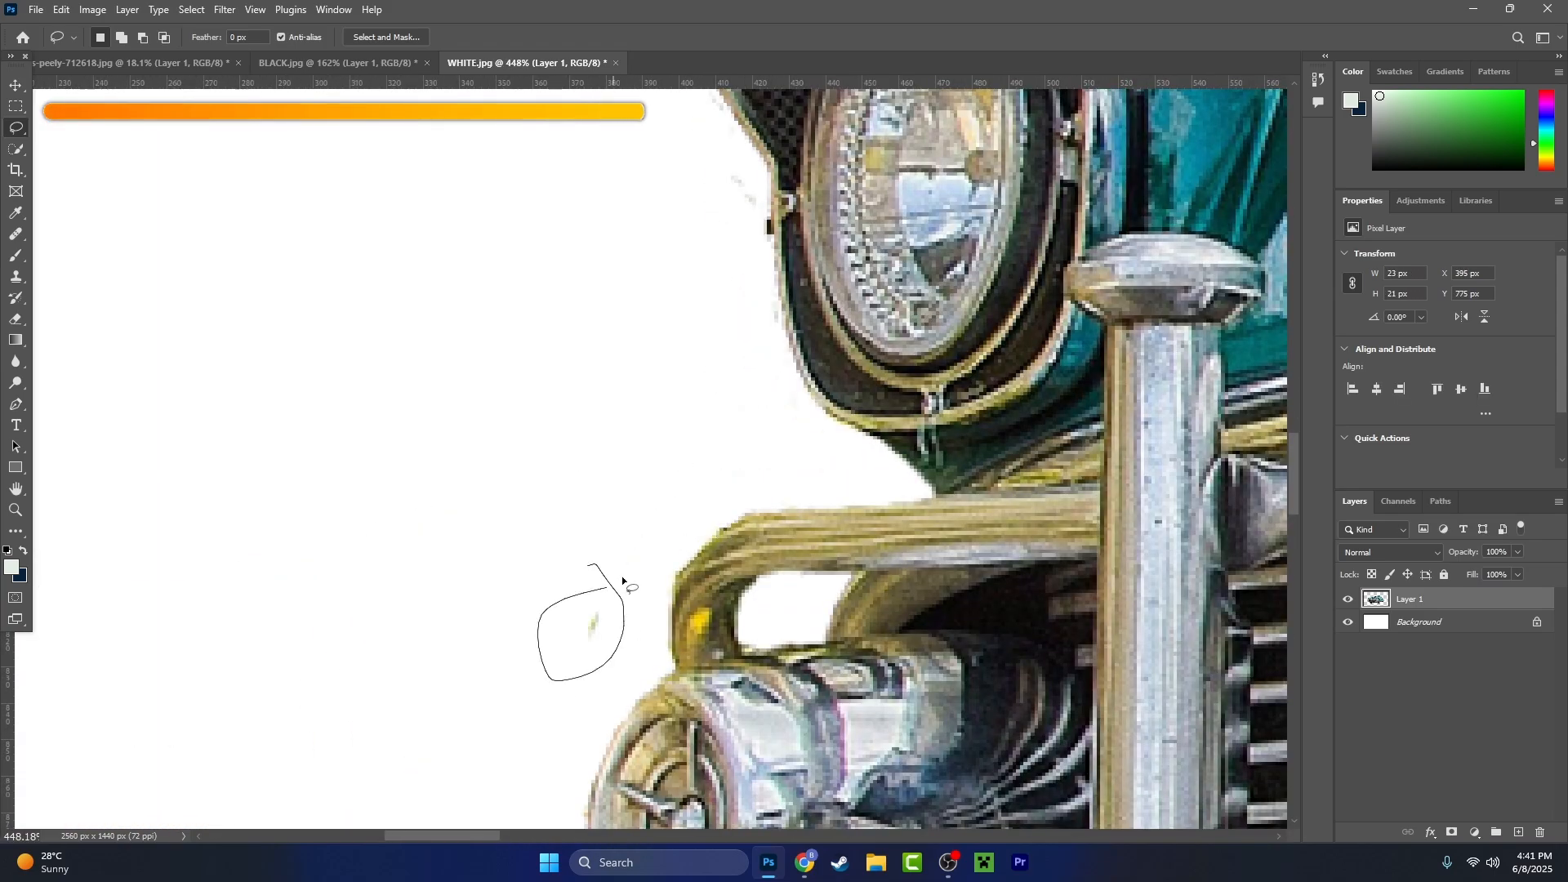
mouse_move(671, 414)
left_mouse_down()
mouse_move(674, 210)
mouse_move(640, 409)
mouse_move(668, 415)
left_mouse_up()
key("Delete")
mouse_move(757, 589)
left_mouse_down()
mouse_move(767, 455)
mouse_move(752, 490)
left_mouse_up()
key("Delete")
key("ctrl+d")
- Lasso and delete the faint stray pixels around the far headlight hood and above its fender, then deselect
left_click_drag(709, 93, 641, 317)
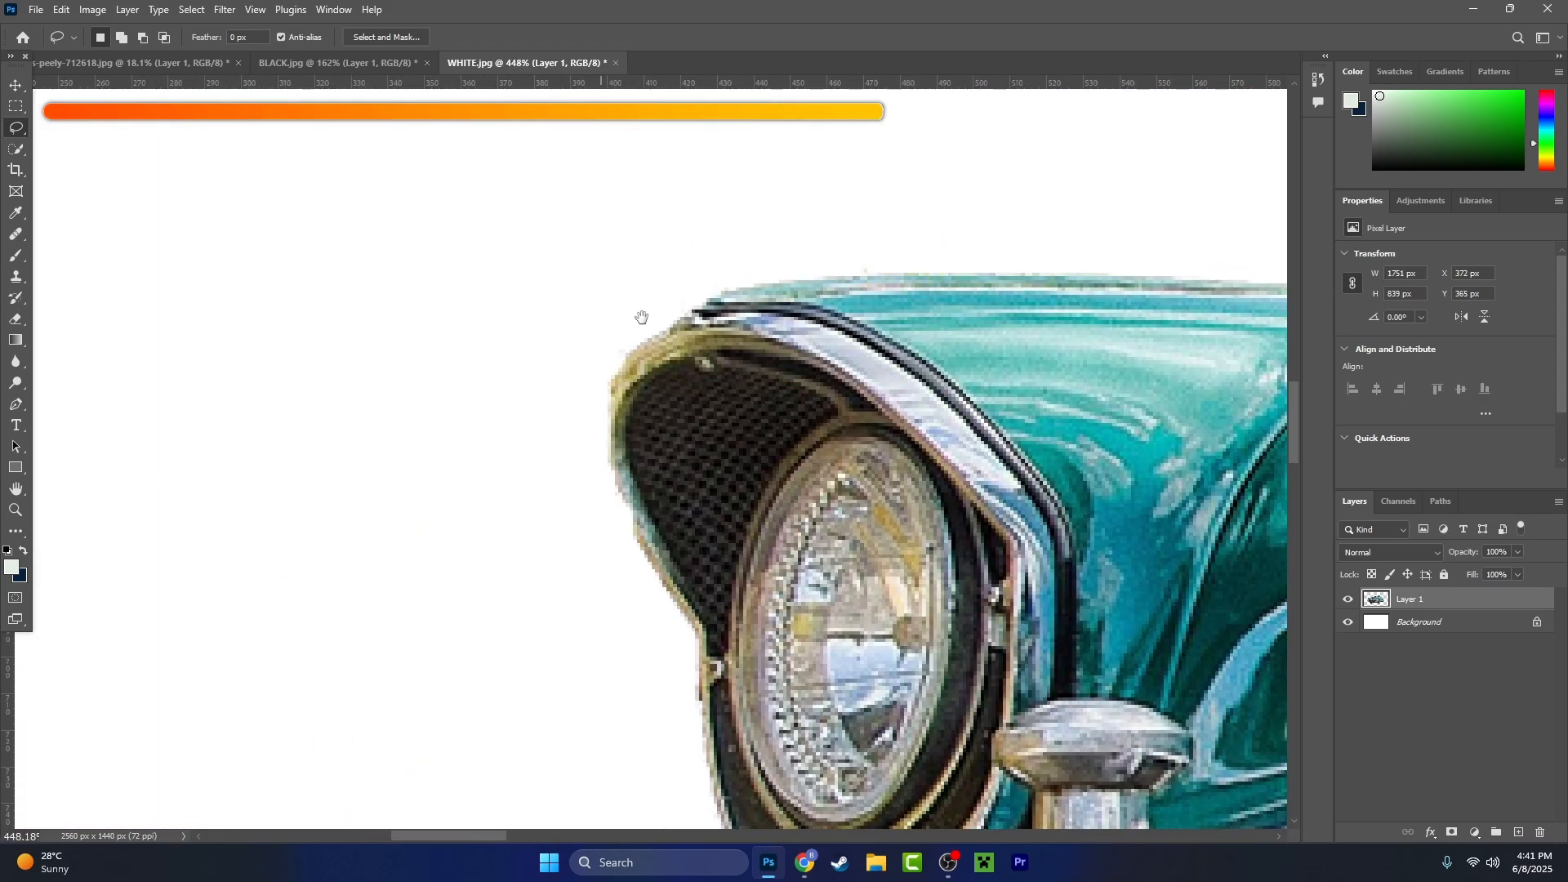
left_click_drag(607, 407, 743, 256)
key("Delete")
left_click_drag(846, 255, 891, 237)
key("Delete")
key("ctrl+d")
- Examine the far front tyre's outer edge and tread for stray pixels and light specks
scroll(756, 281, "down", 14)
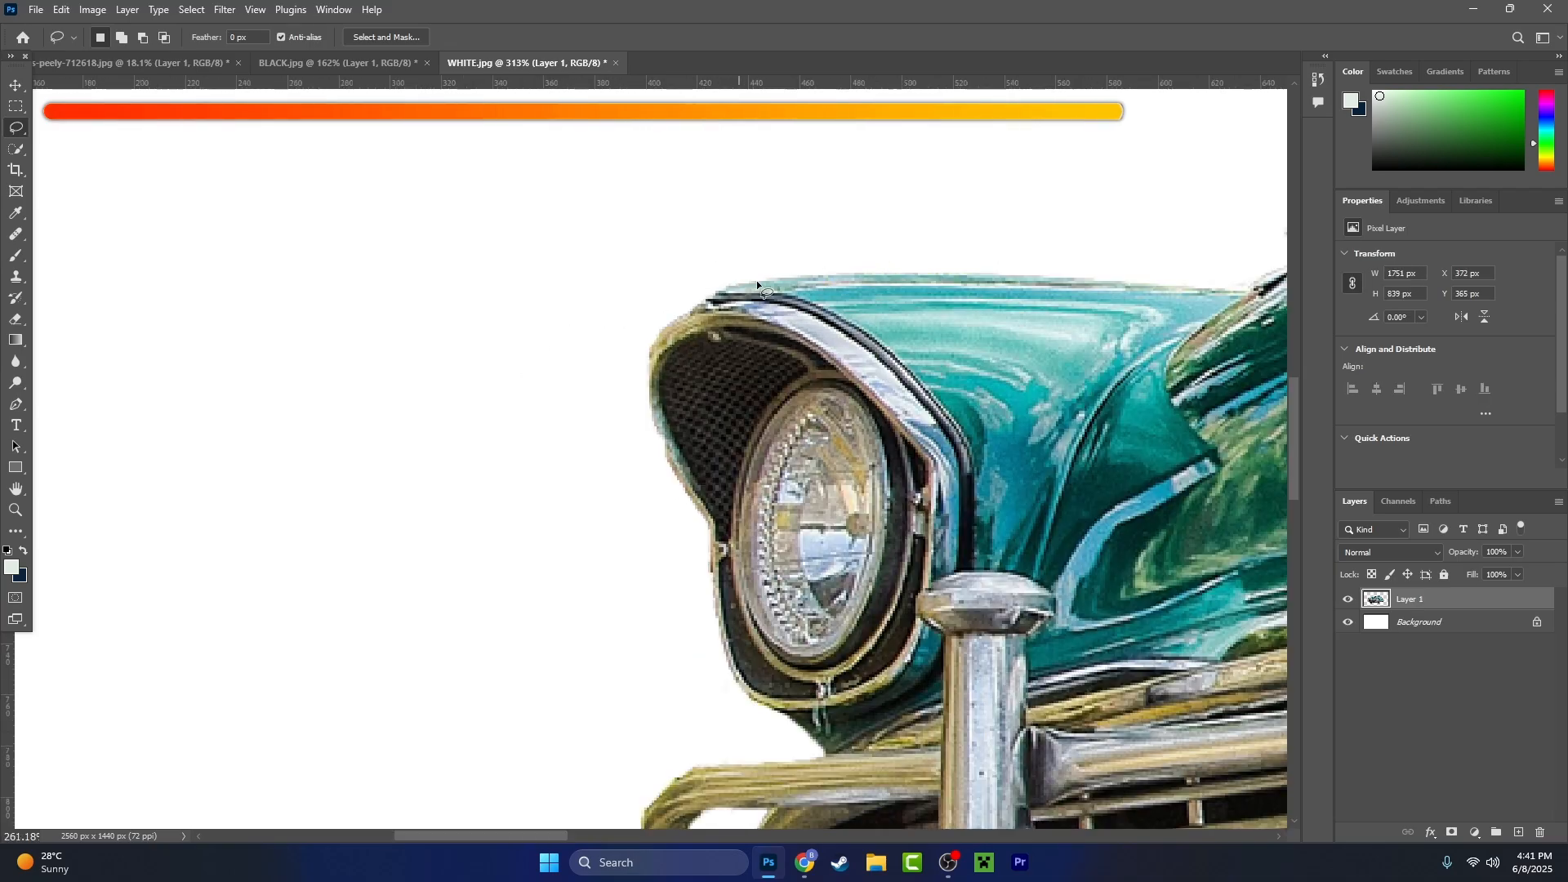
scroll(832, 490, "up", 5)
left_click_drag(833, 512, 1212, 562)
scroll(506, 576, "up", 5)
left_click_drag(507, 577, 665, 388)
left_click_drag(413, 444, 401, 595)
scroll(413, 664, "up", 8)
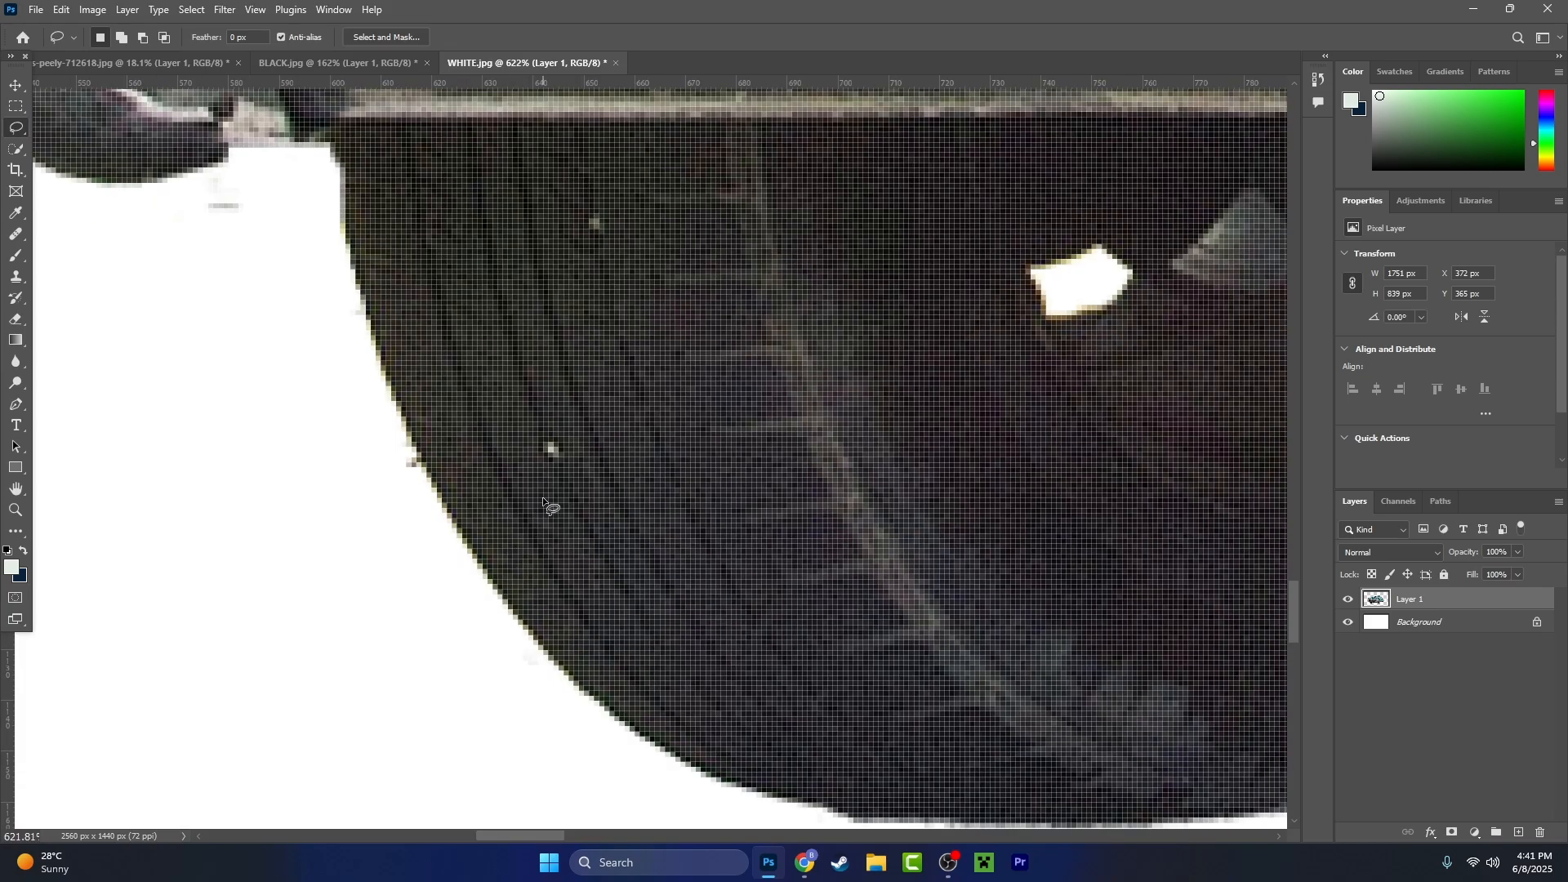
scroll(557, 482, "up", 6)
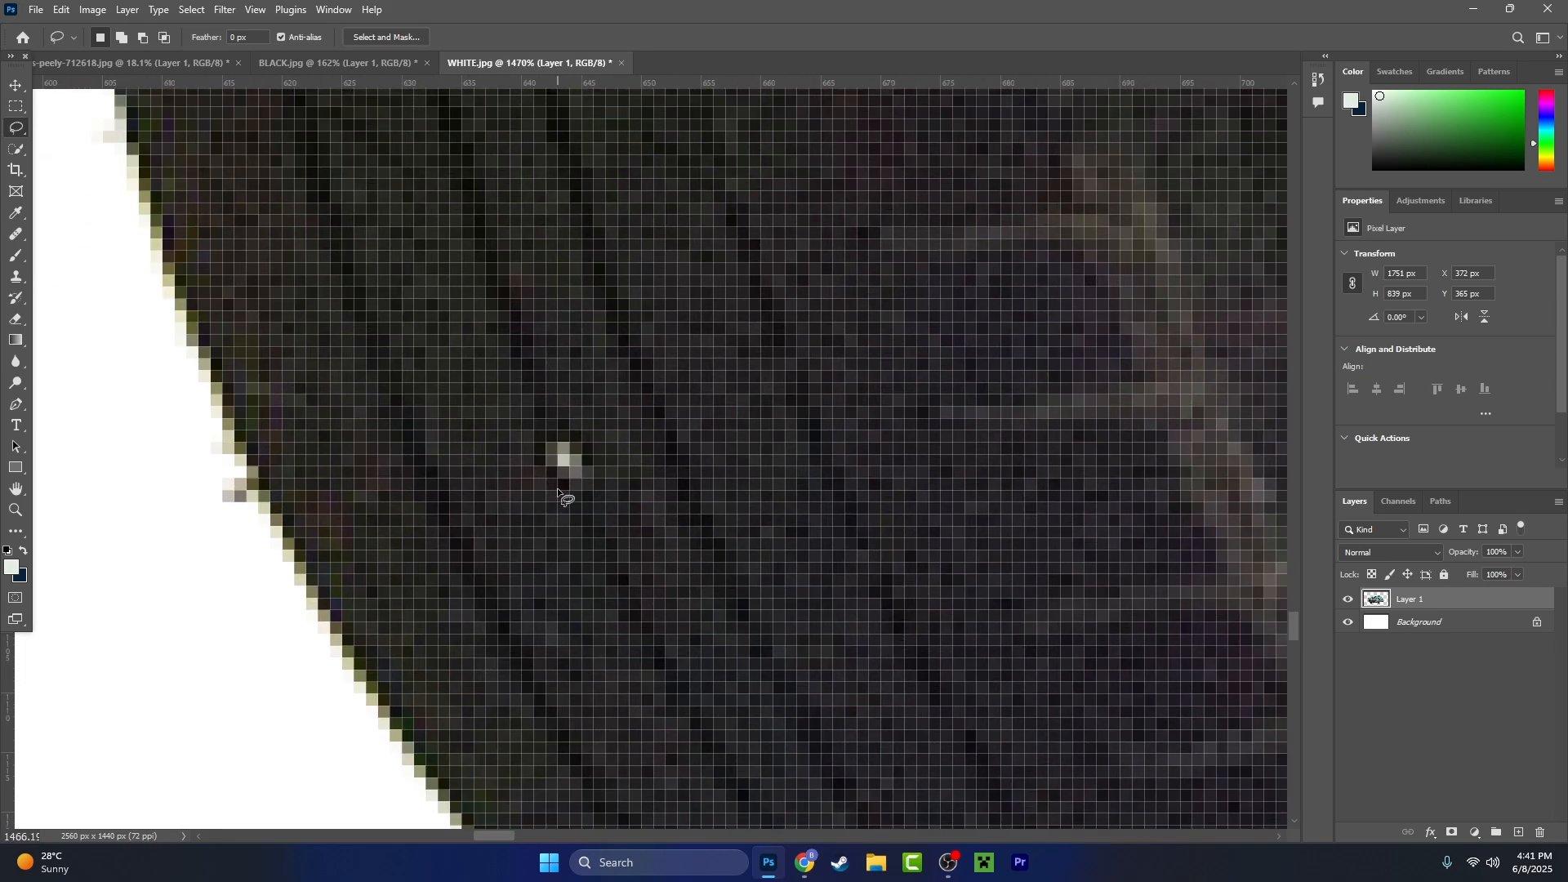
scroll(560, 474, "down", 3)
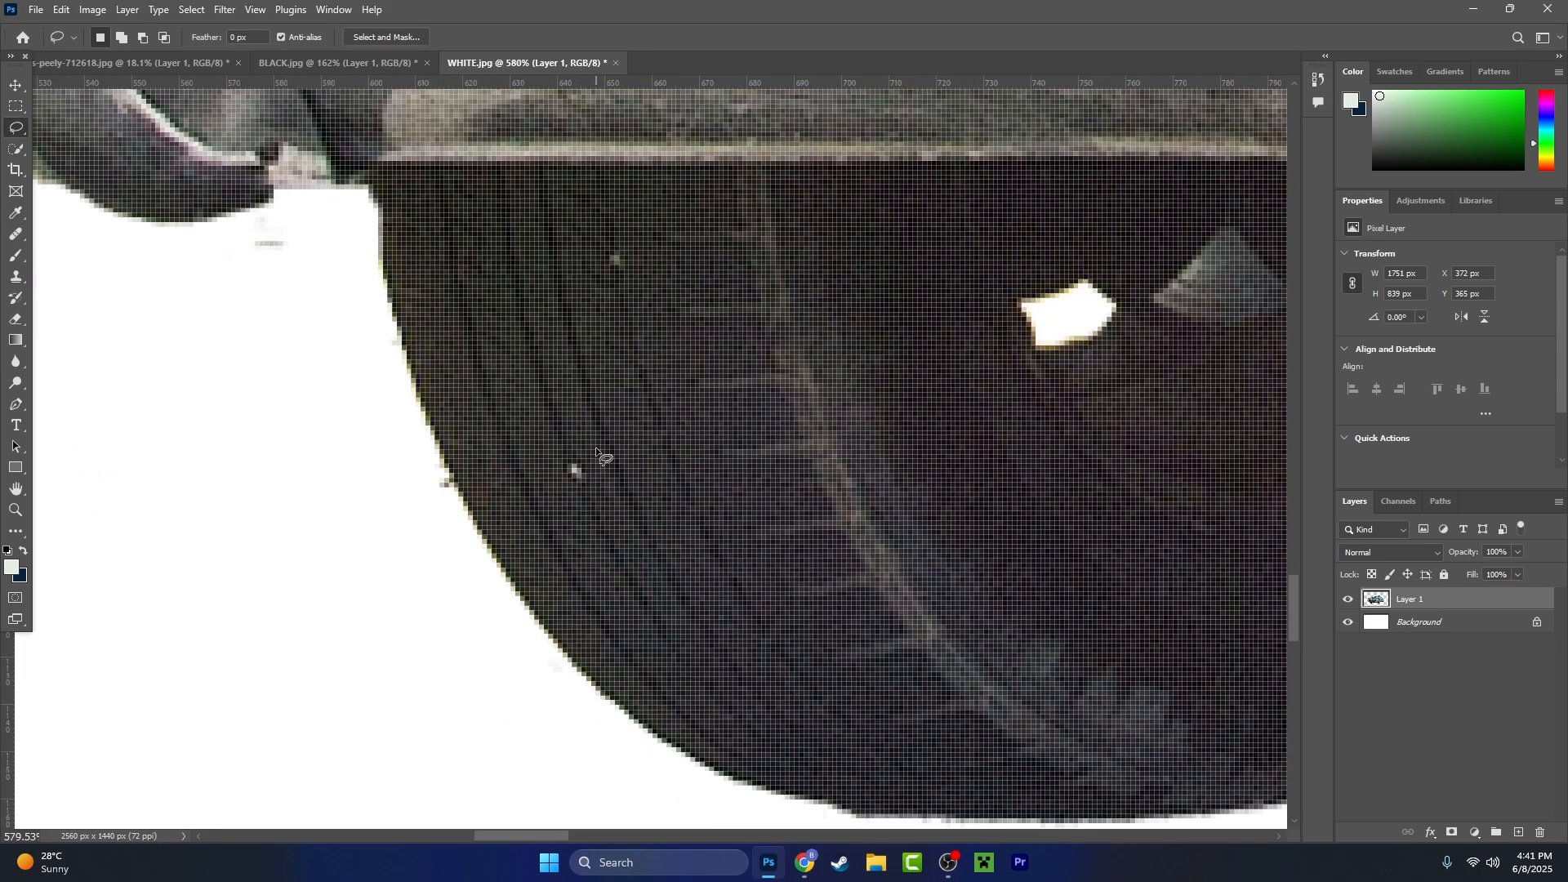
- Remove the lower light speck on the far front tyre's tread with the Spot Healing Brush at 10 px
scroll(595, 448, "up", 2)
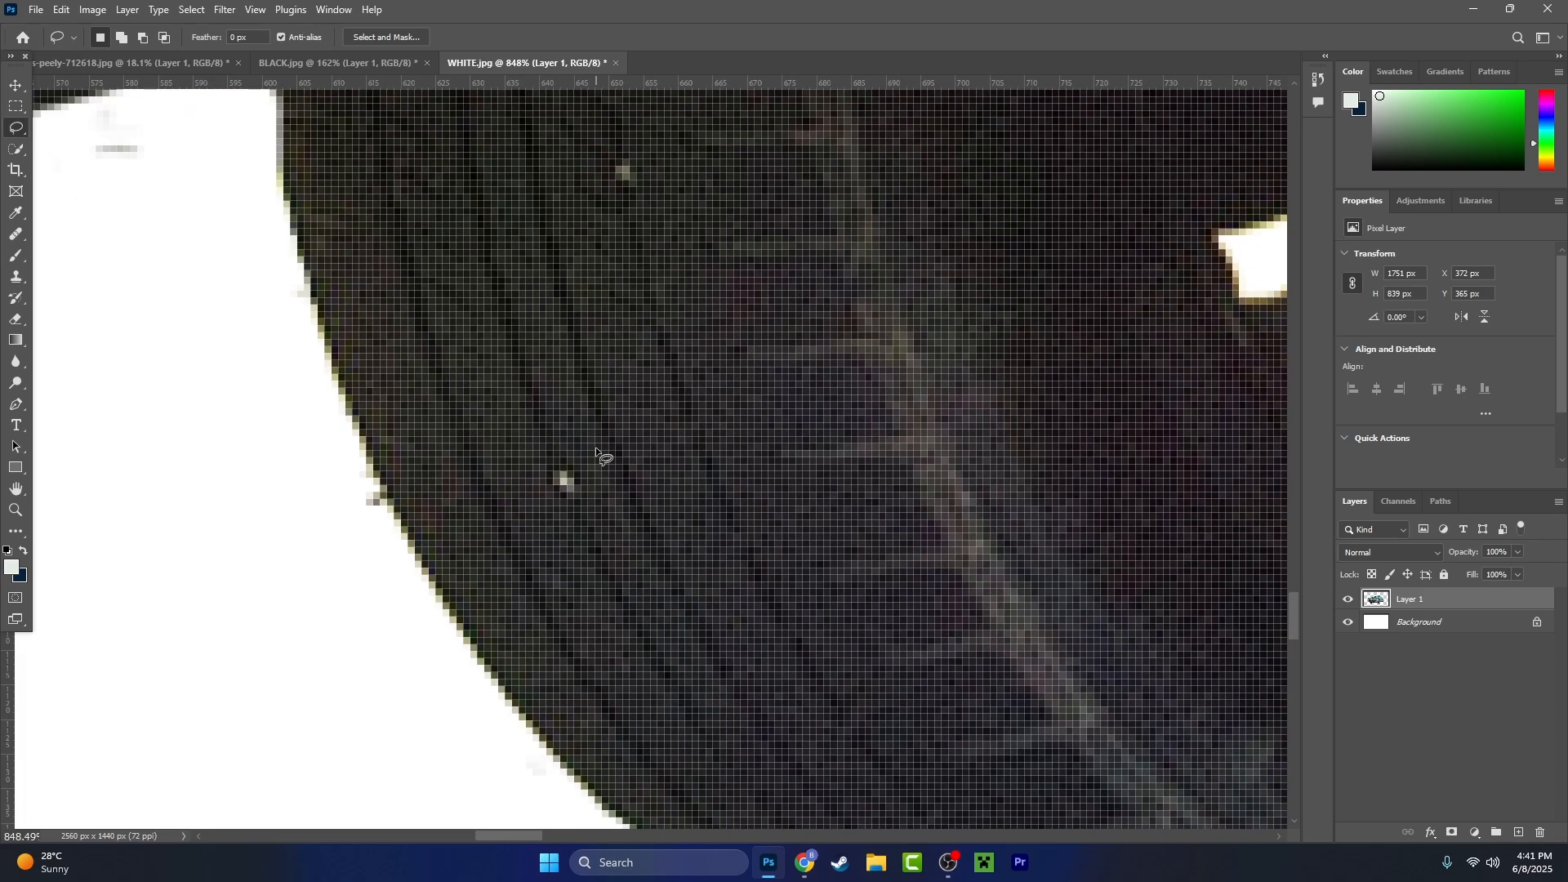
key("j")
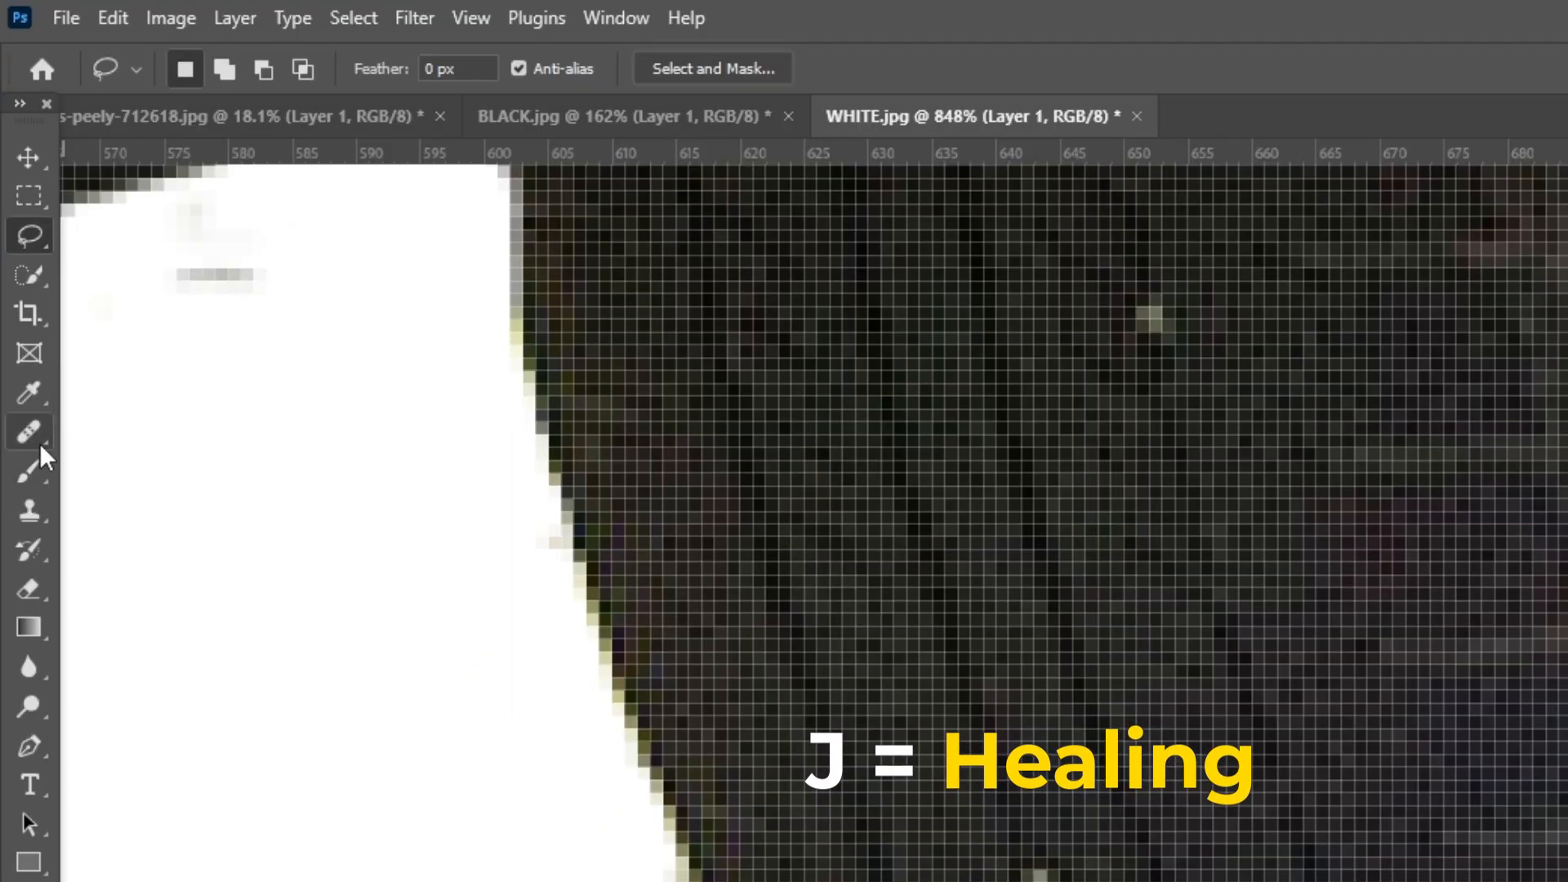
left_click(21, 237)
right_click(21, 238)
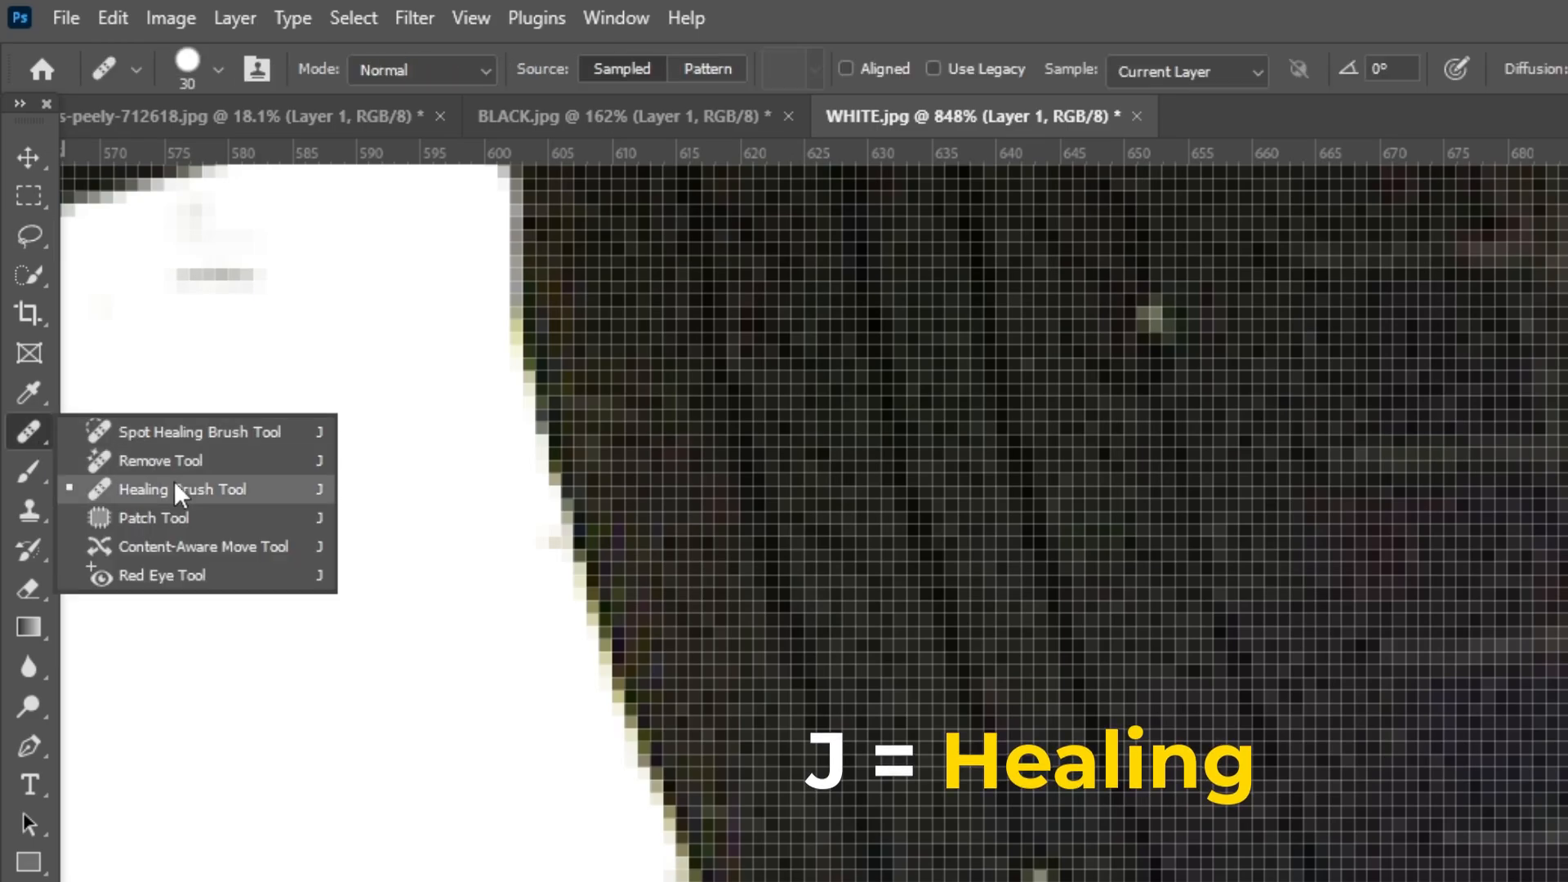
left_click(155, 429)
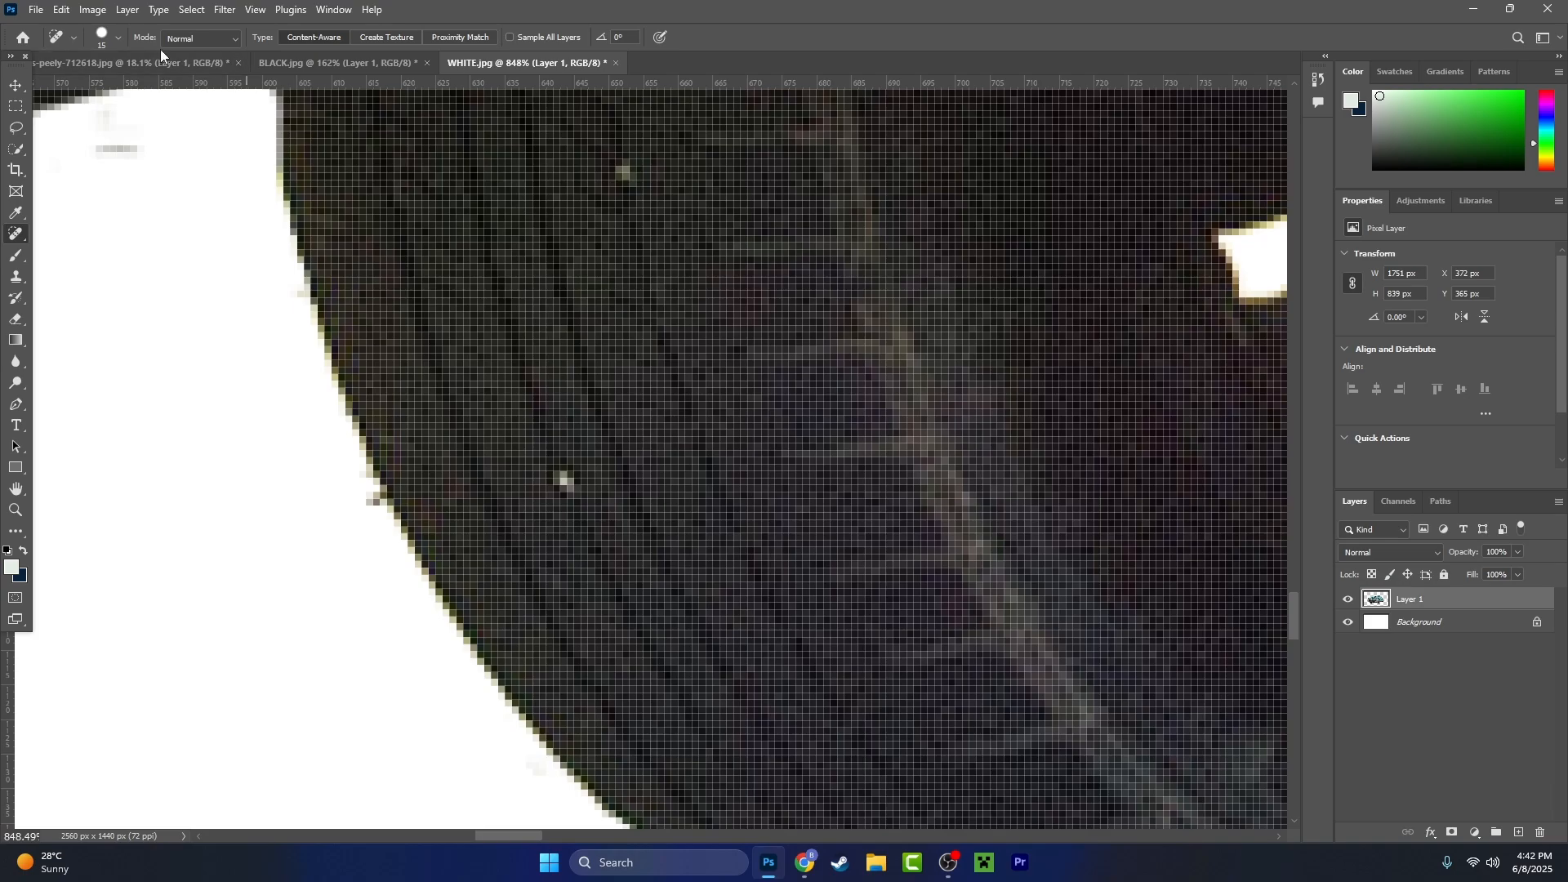
left_click(118, 37)
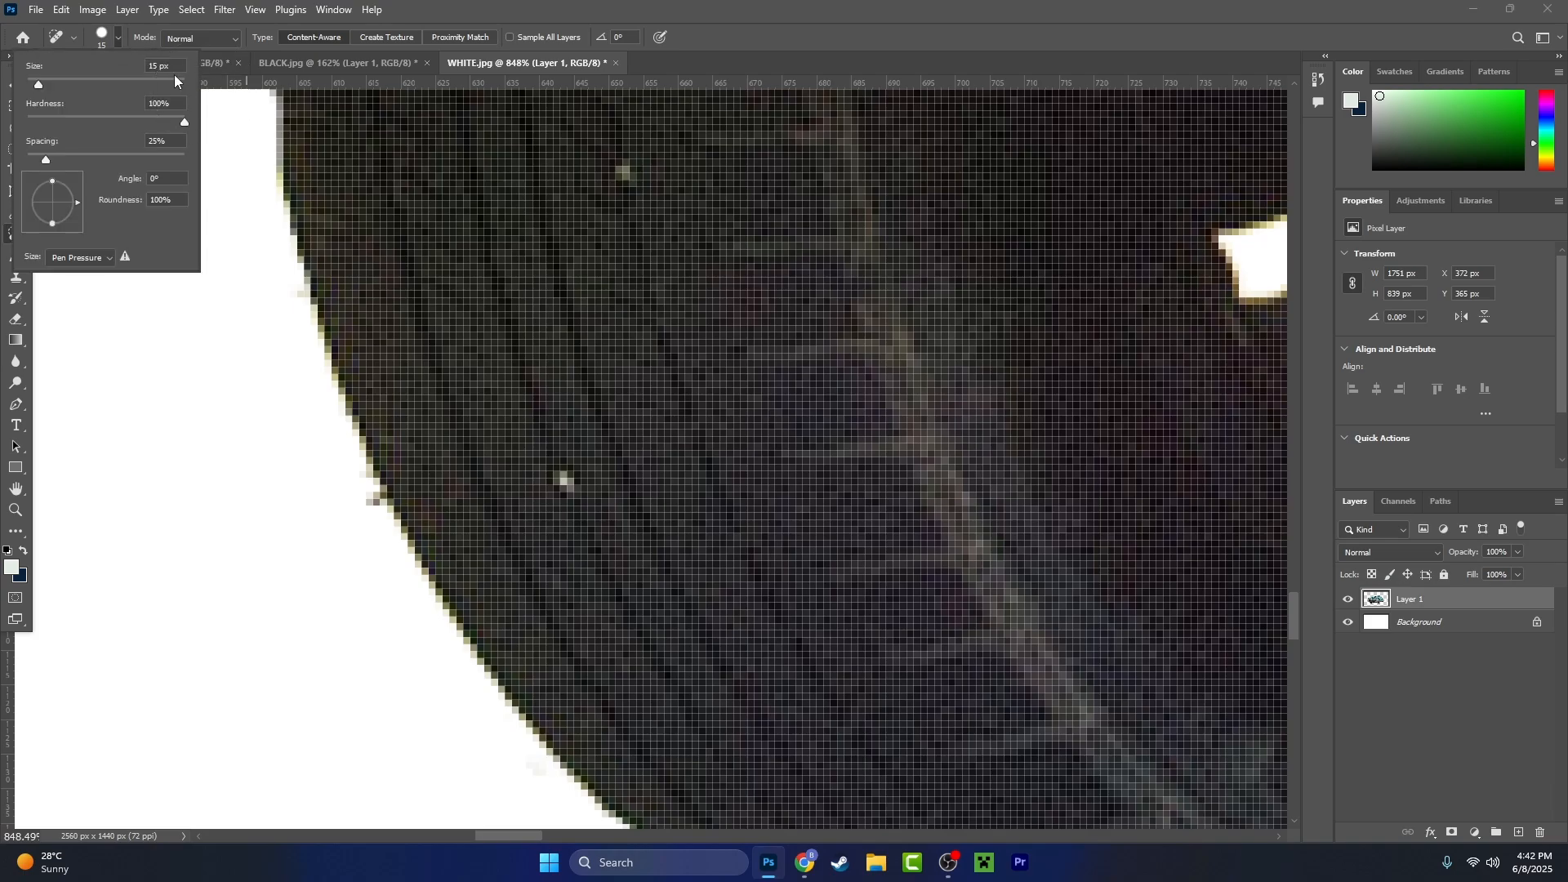
type("10")
left_click_drag(562, 491, 569, 493)
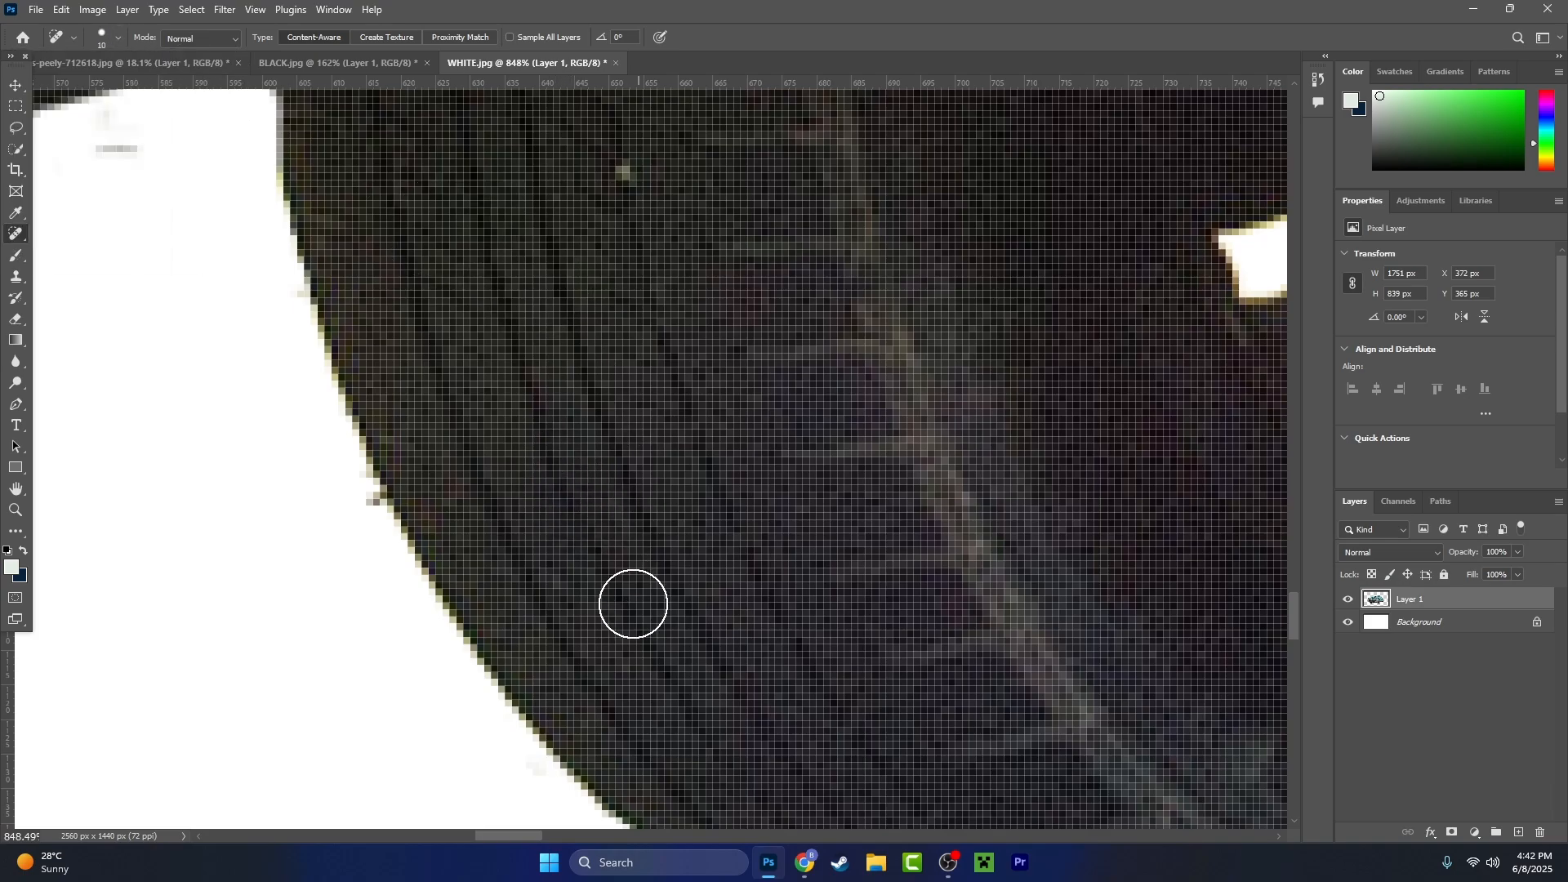
scroll(631, 501, "down", 3)
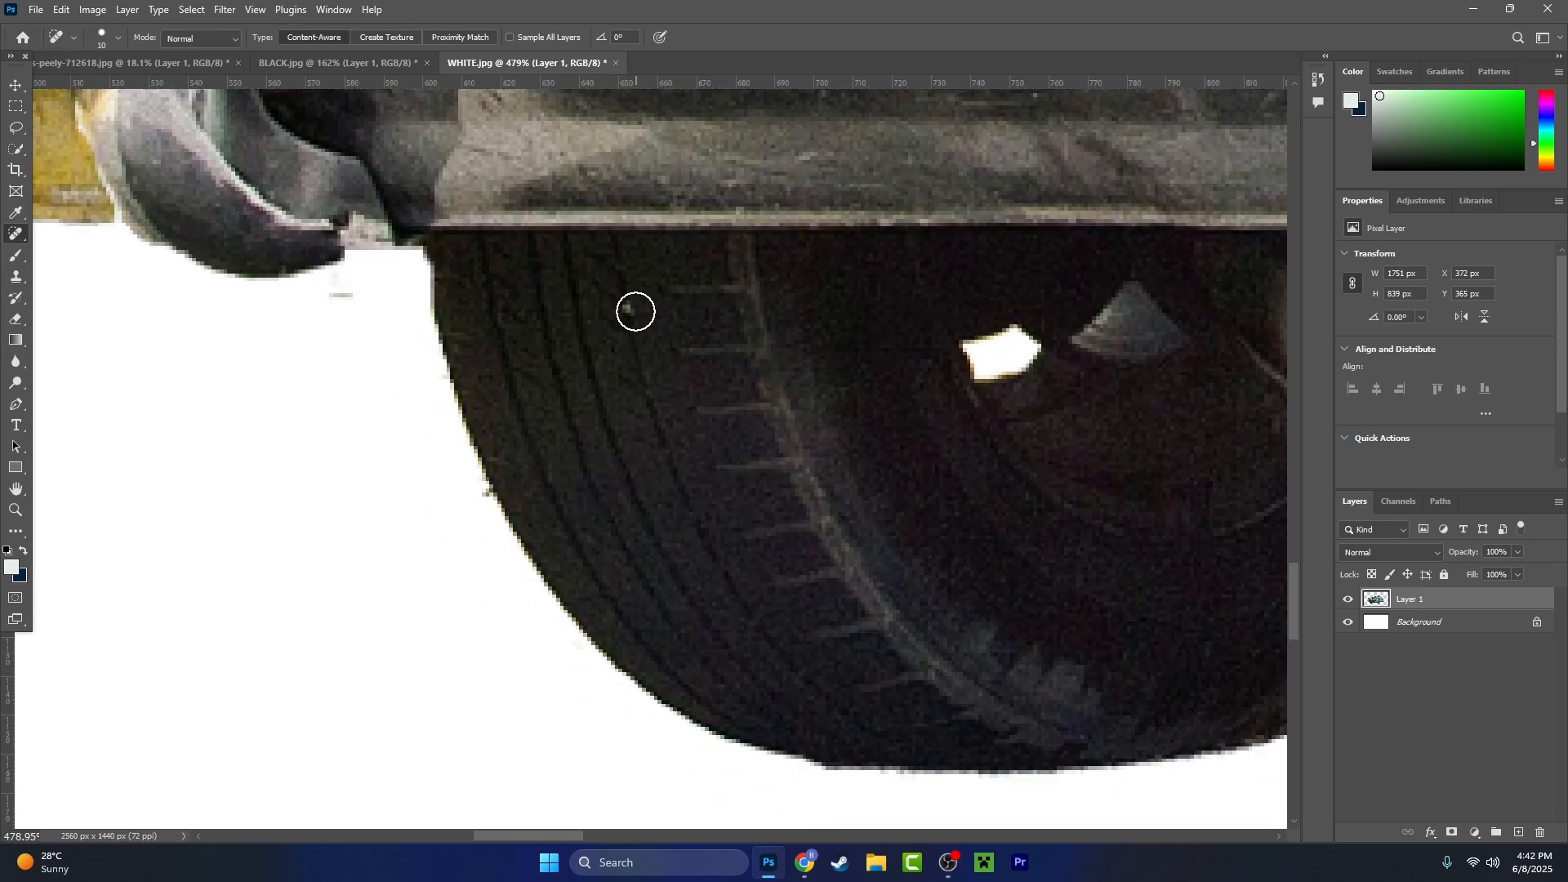
left_click_drag(636, 311, 623, 315)
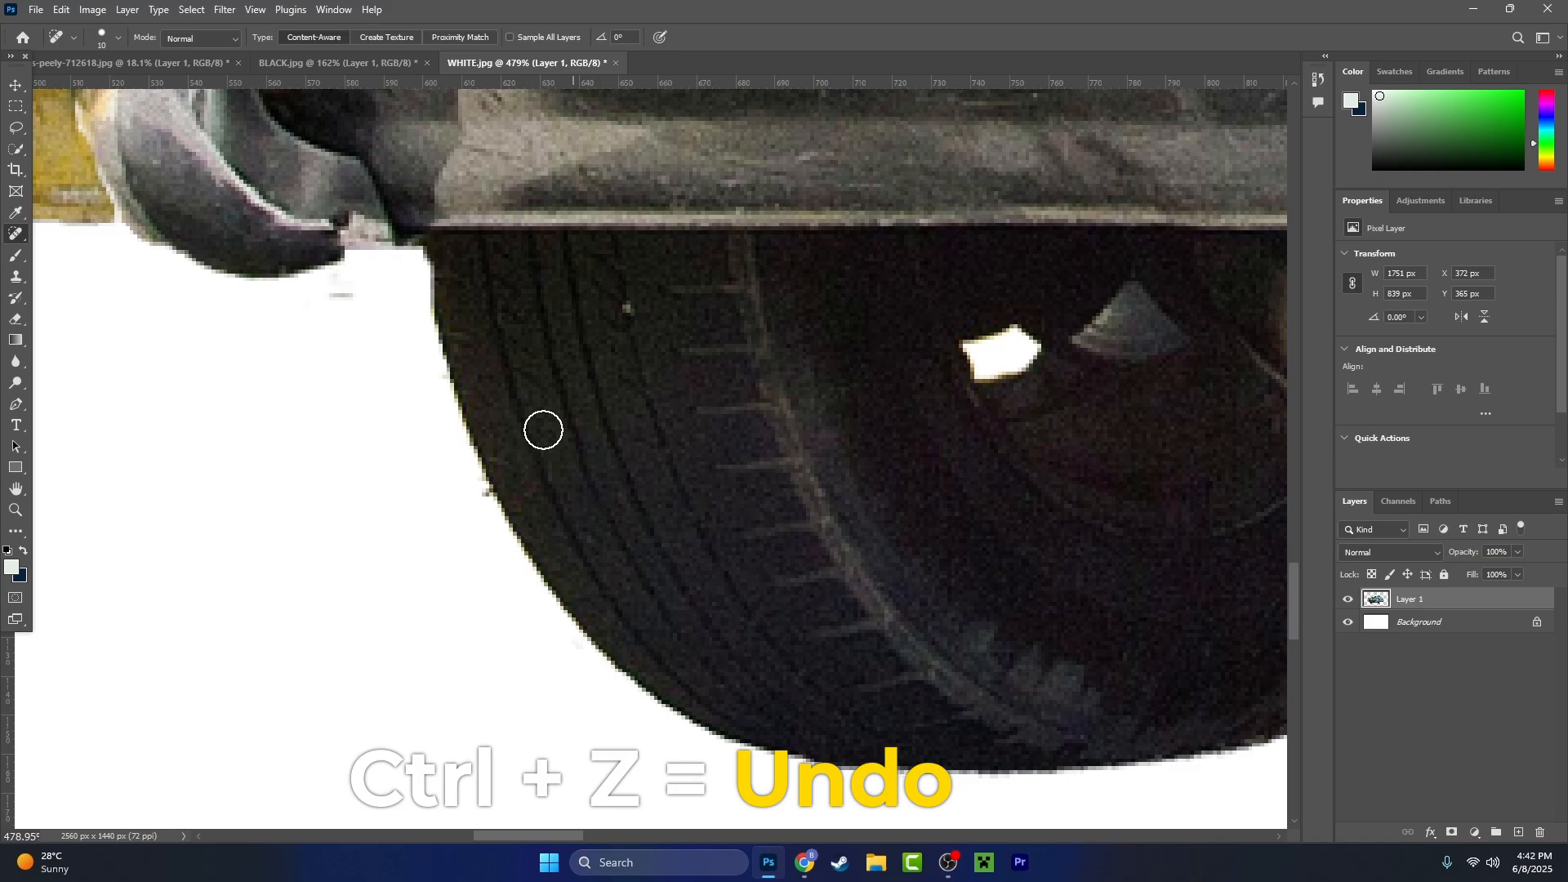
left_click_drag(542, 427, 253, 625)
left_click_drag(511, 516, 209, 667)
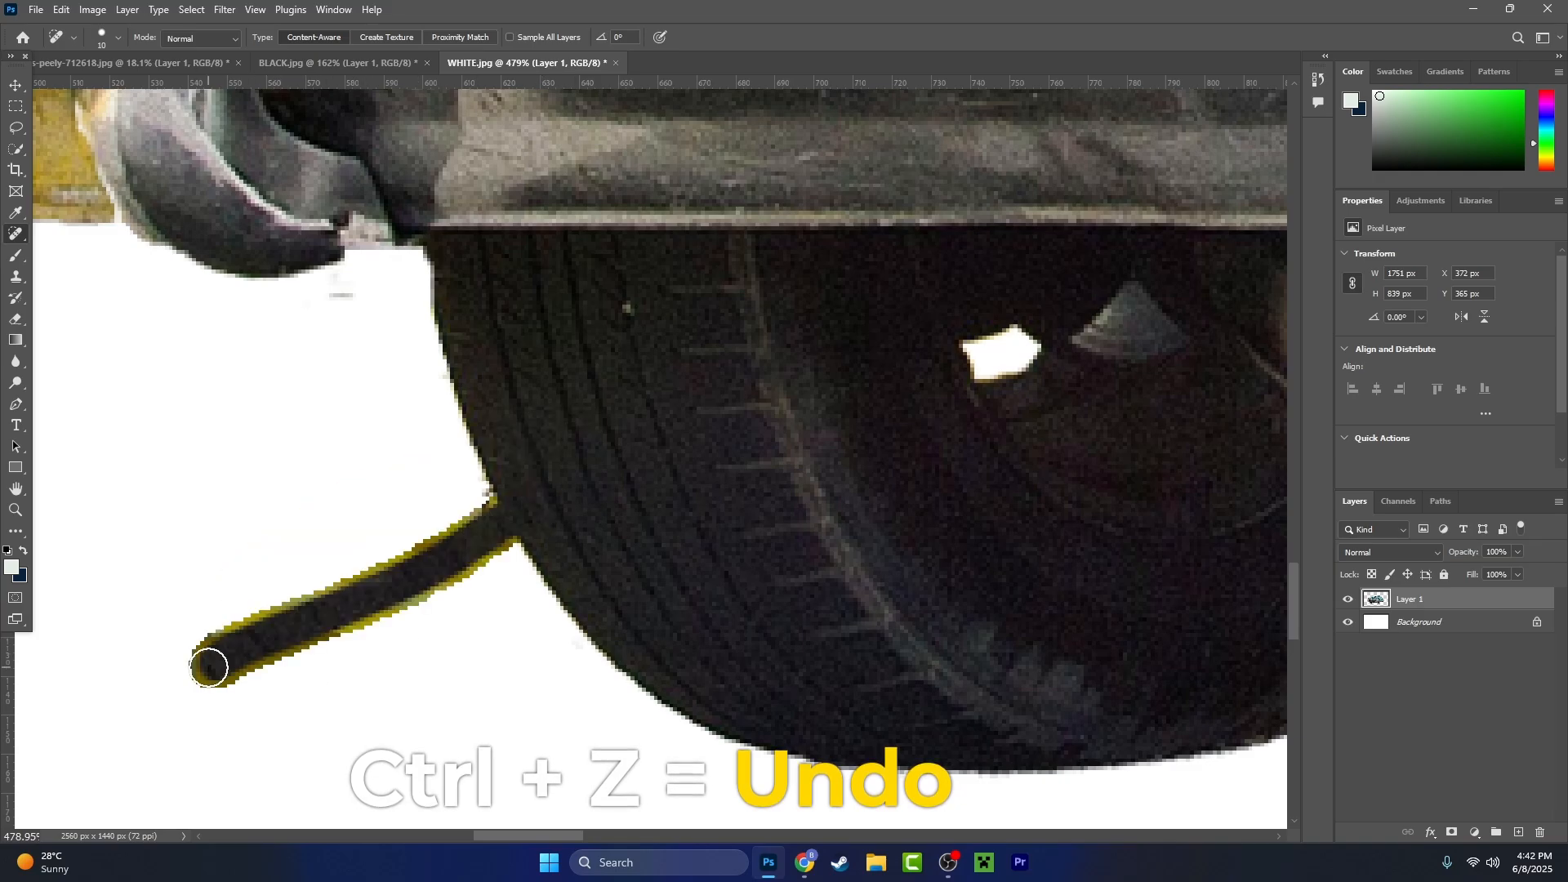
key("ctrl+z")
- Heal the upper light speck on the far front tyre's tread
scroll(638, 308, "up", 3)
left_click(644, 301)
scroll(690, 477, "down", 6)
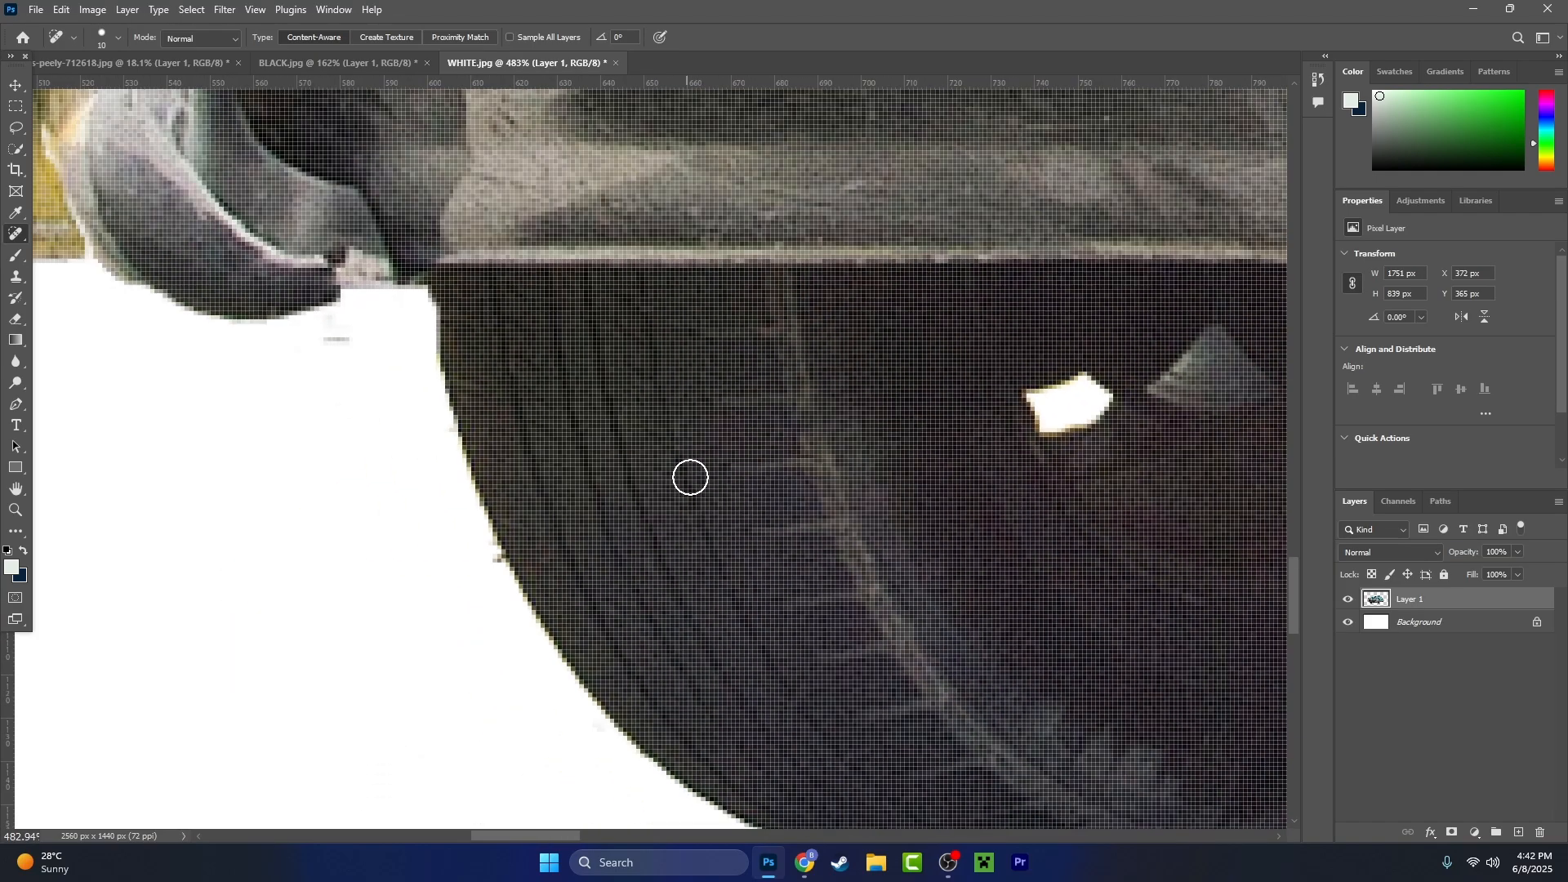
- Clean up the stray pixels below the bumper guard beside the far tyre and along the rear bumper's lower edge with the Lasso tool
scroll(485, 412, "up", 3)
left_click(18, 131)
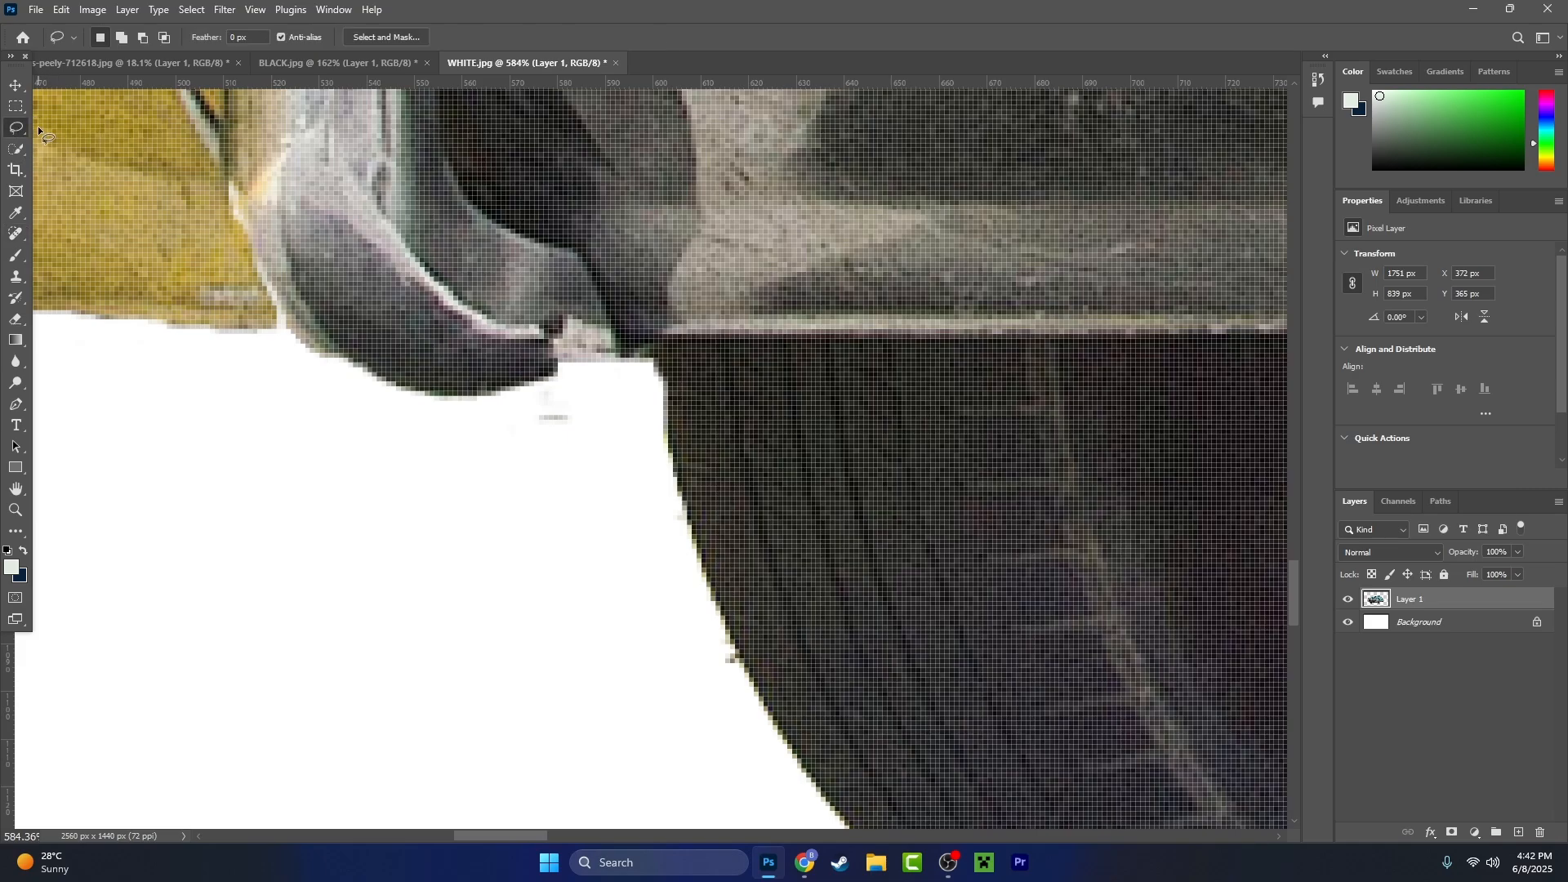
scroll(562, 496, "up", 2)
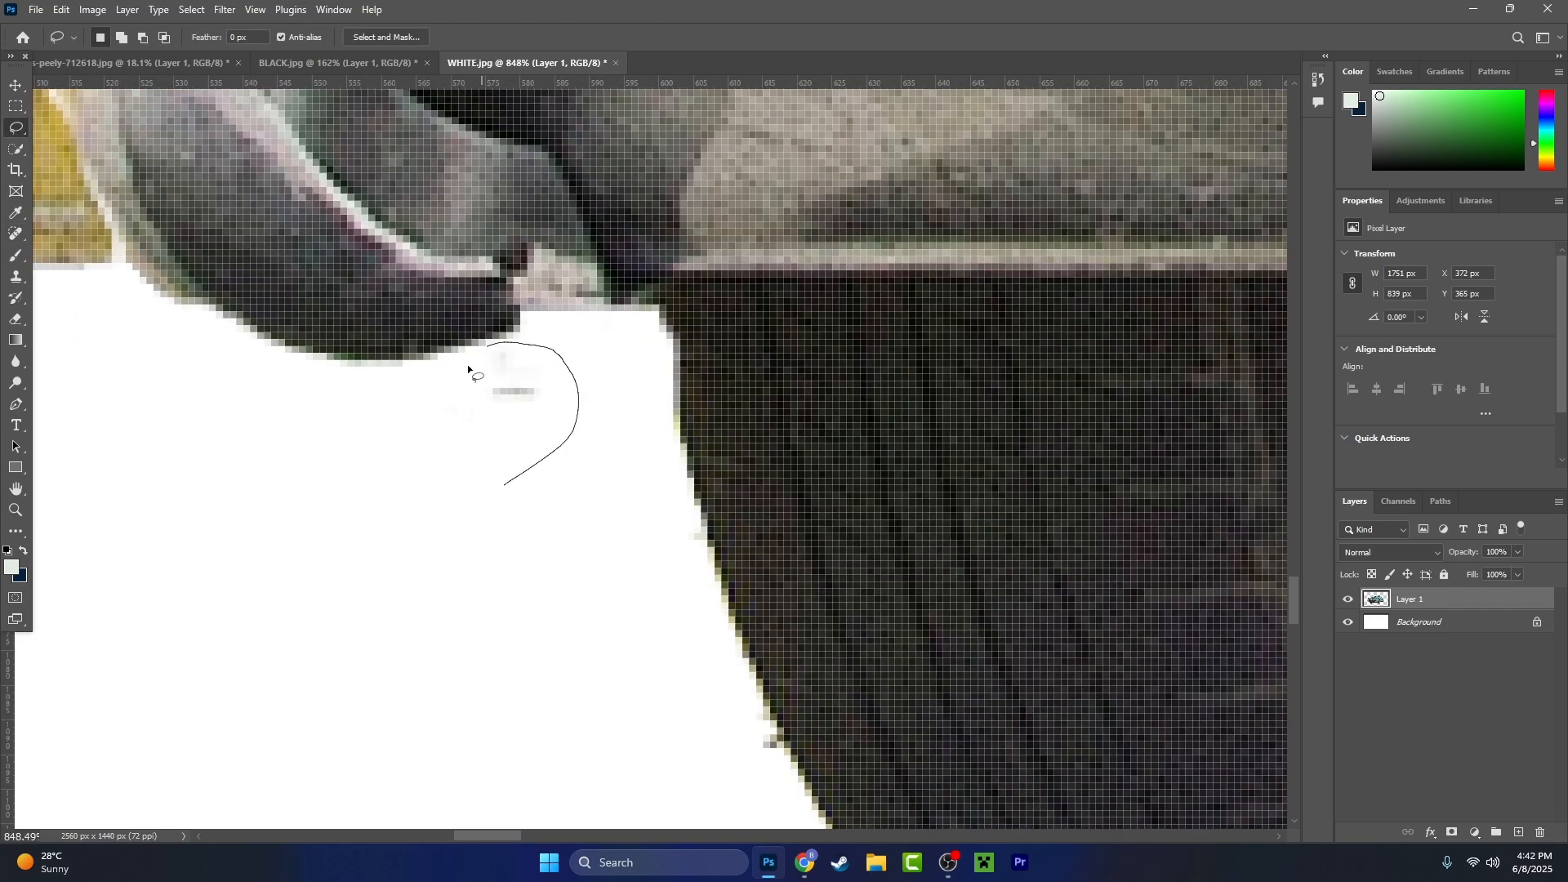
mouse_move(467, 365)
left_mouse_down()
mouse_move(541, 445)
mouse_move(526, 488)
left_mouse_up()
mouse_move(783, 794)
left_mouse_down()
mouse_move(776, 734)
mouse_move(784, 795)
left_mouse_up()
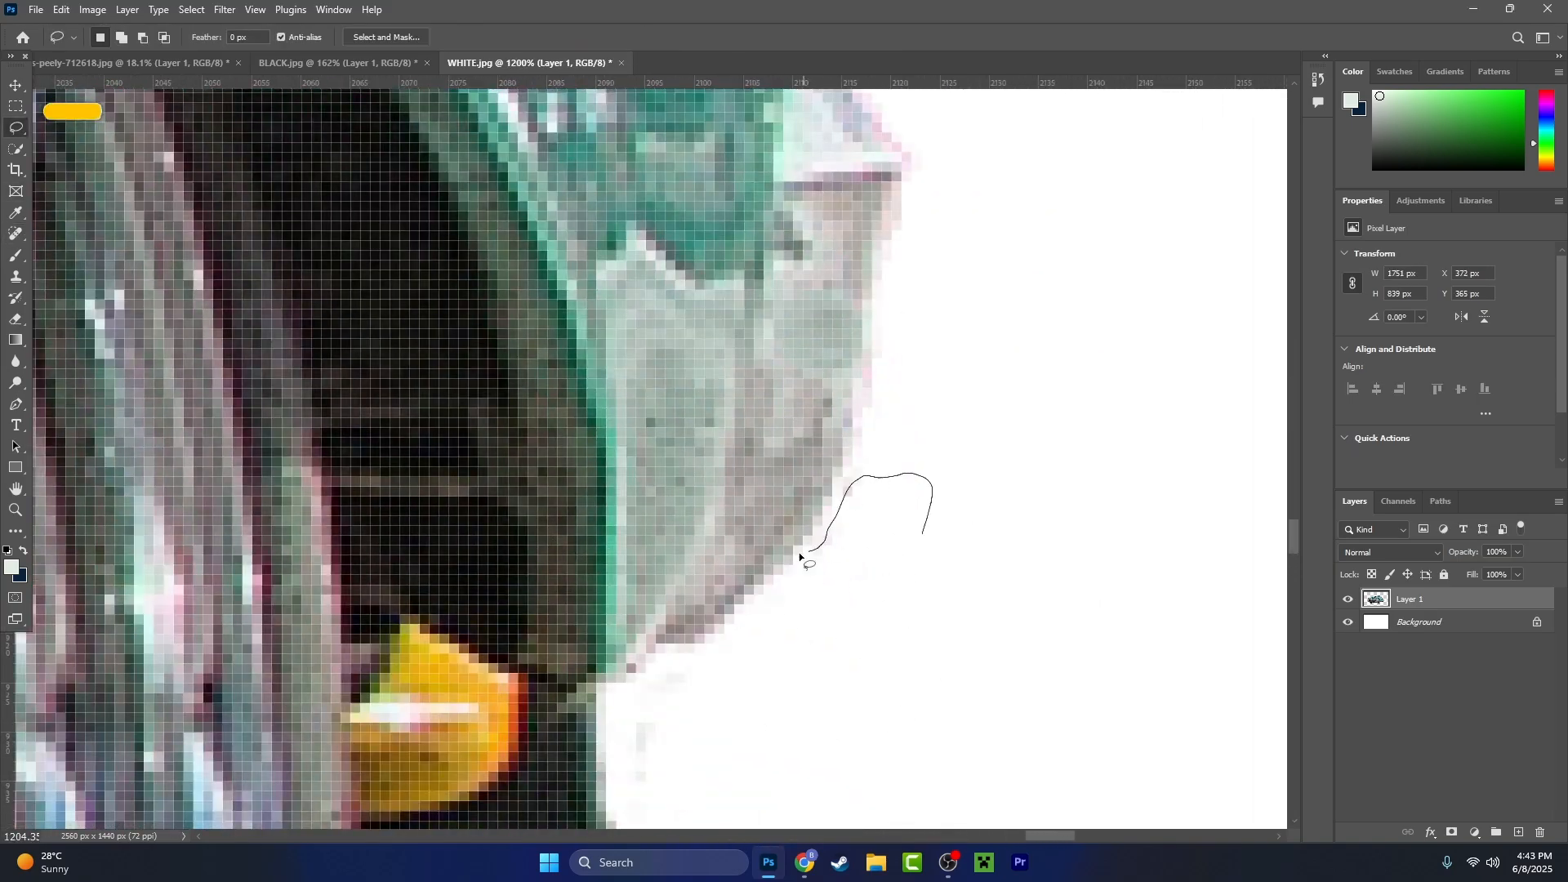
left_click_drag(320, 618, 363, 594)
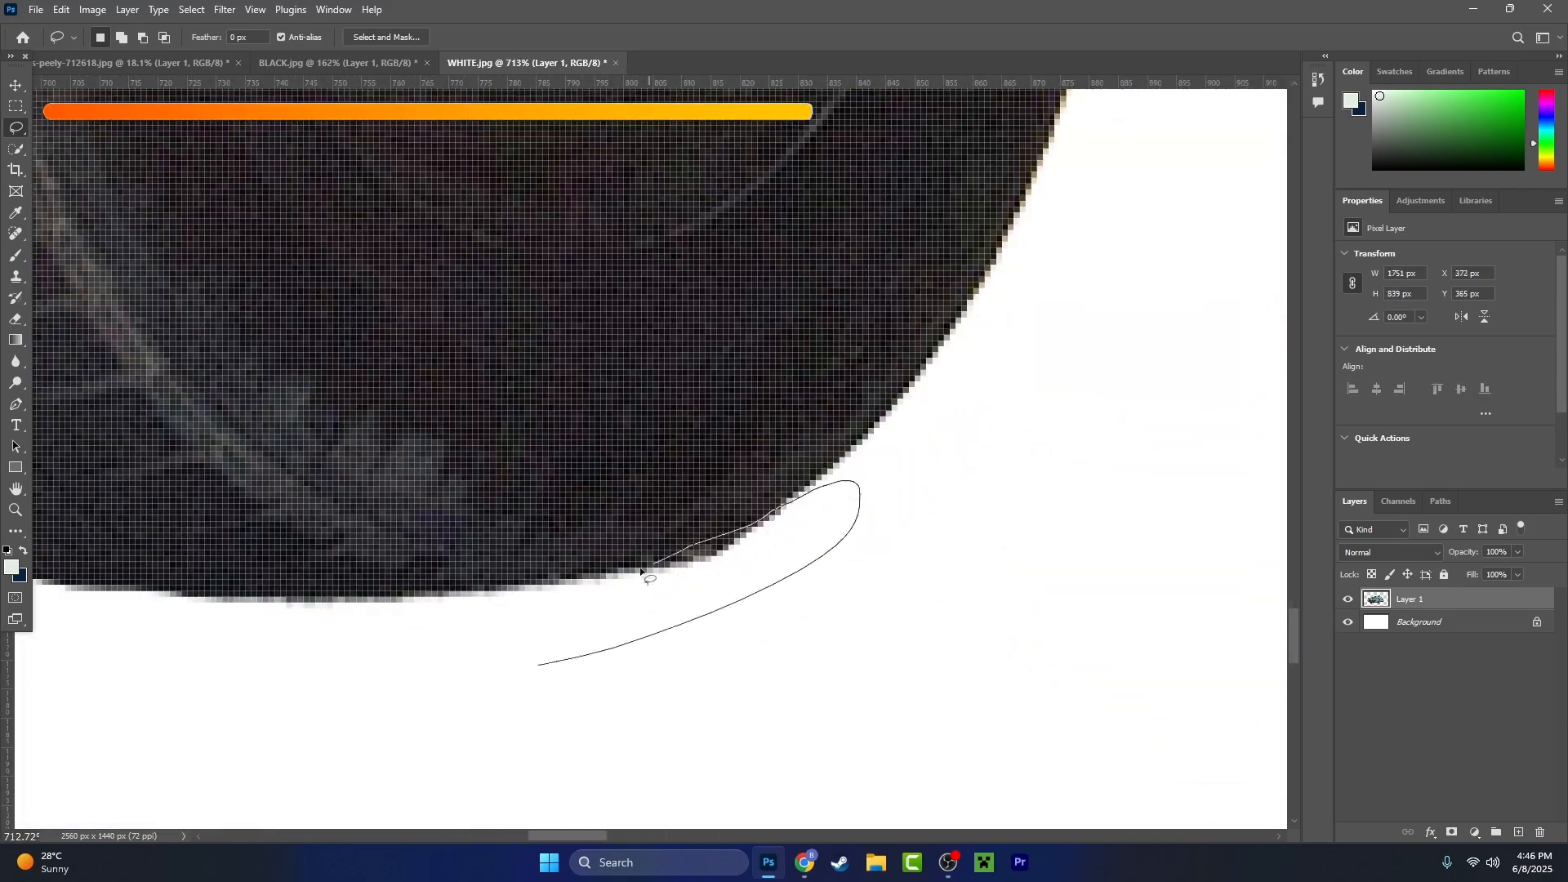
- Lasso and delete the stray pixels below the yellow bumper corner and around the far front tyre
left_click_drag(641, 571, 538, 665)
key("Delete")
scroll(841, 430, "down", 10)
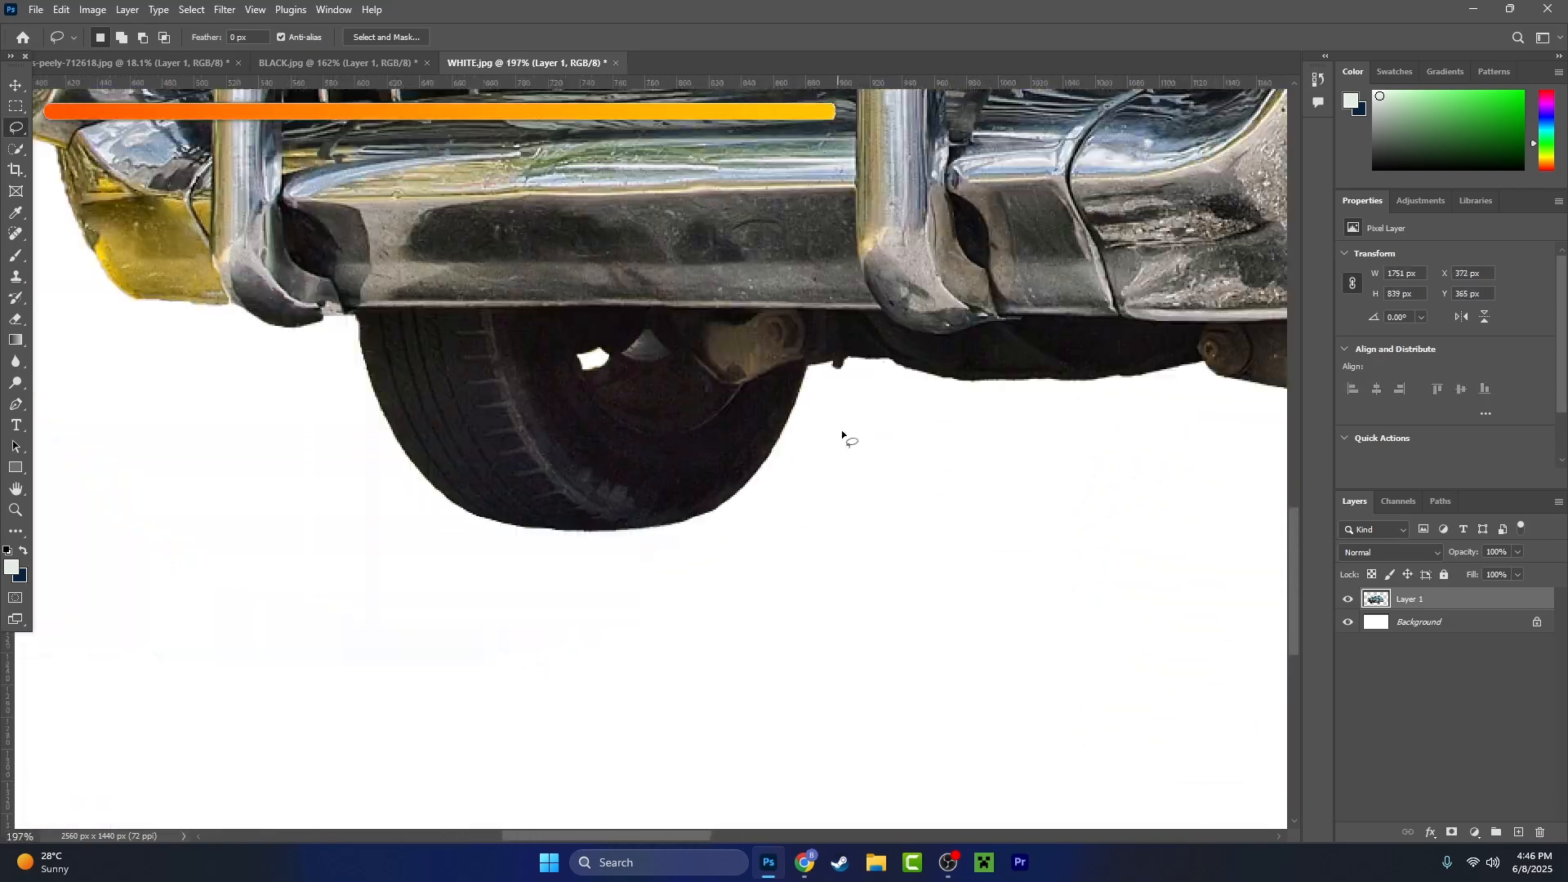
left_click_drag(841, 430, 742, 298)
scroll(742, 297, "up", 5)
left_click_drag(652, 265, 825, 662)
scroll(735, 572, "up", 3)
mouse_move(496, 742)
left_mouse_down()
mouse_move(413, 639)
mouse_move(1062, 626)
left_mouse_up()
key("Delete")
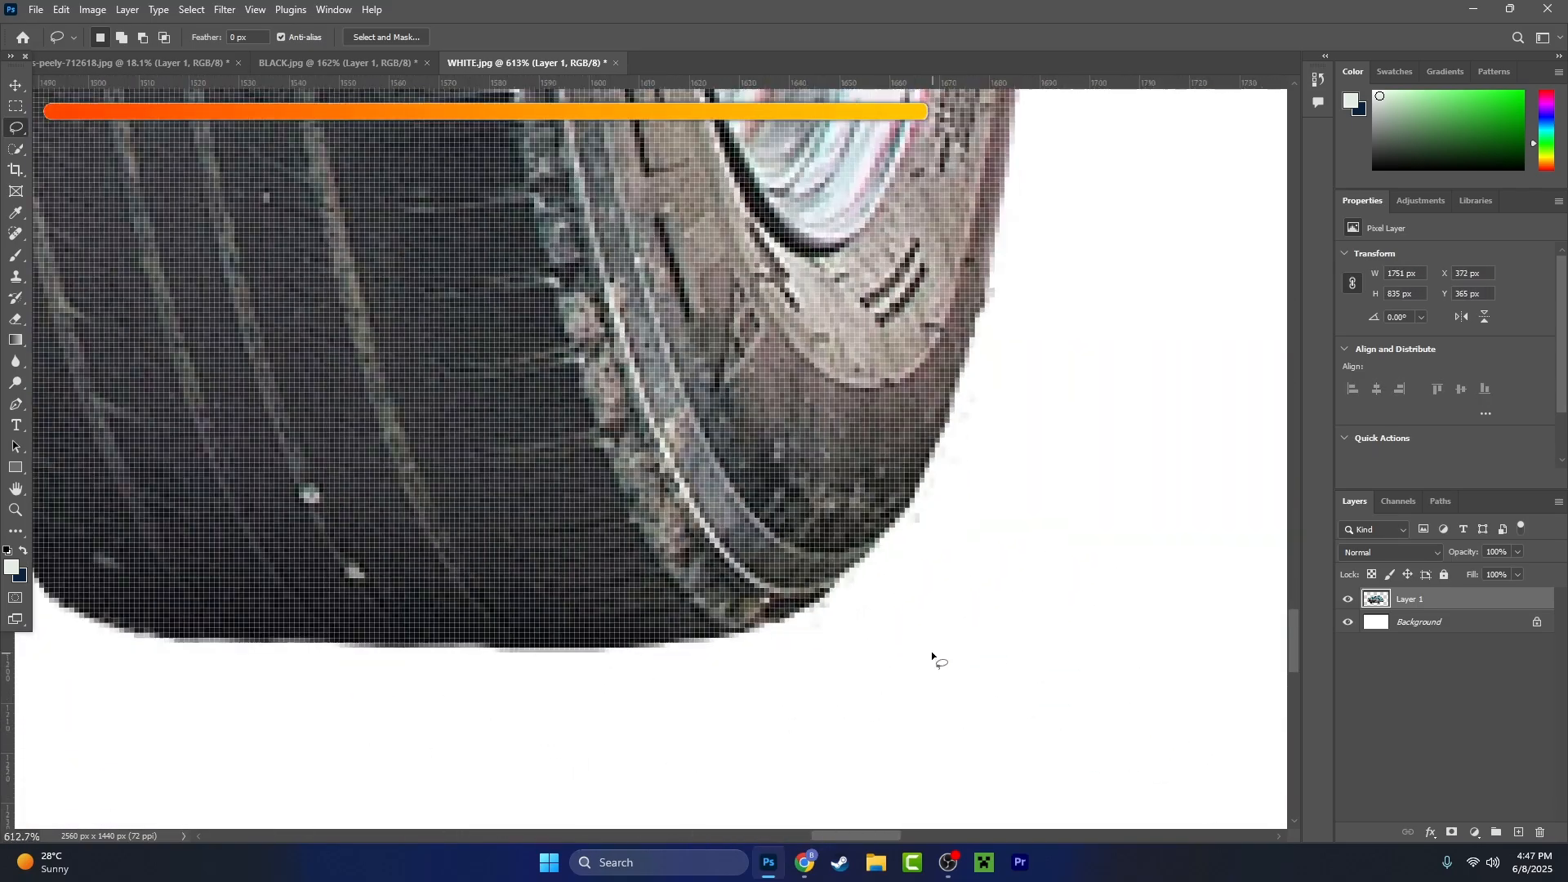
- Lasso and delete the stray pixels along the near front tyre's lower and outer edges
left_click_drag(806, 694, 707, 702)
key("Delete")
left_click_drag(777, 446, 726, 283)
key("Delete")
scroll(771, 344, "up", 6)
left_click_drag(701, 337, 629, 489)
key("Delete")
scroll(776, 337, "down", 10)
- Lasso and delete the stray pixels beneath the body sill behind the near front wheel
scroll(1037, 455, "up", 6)
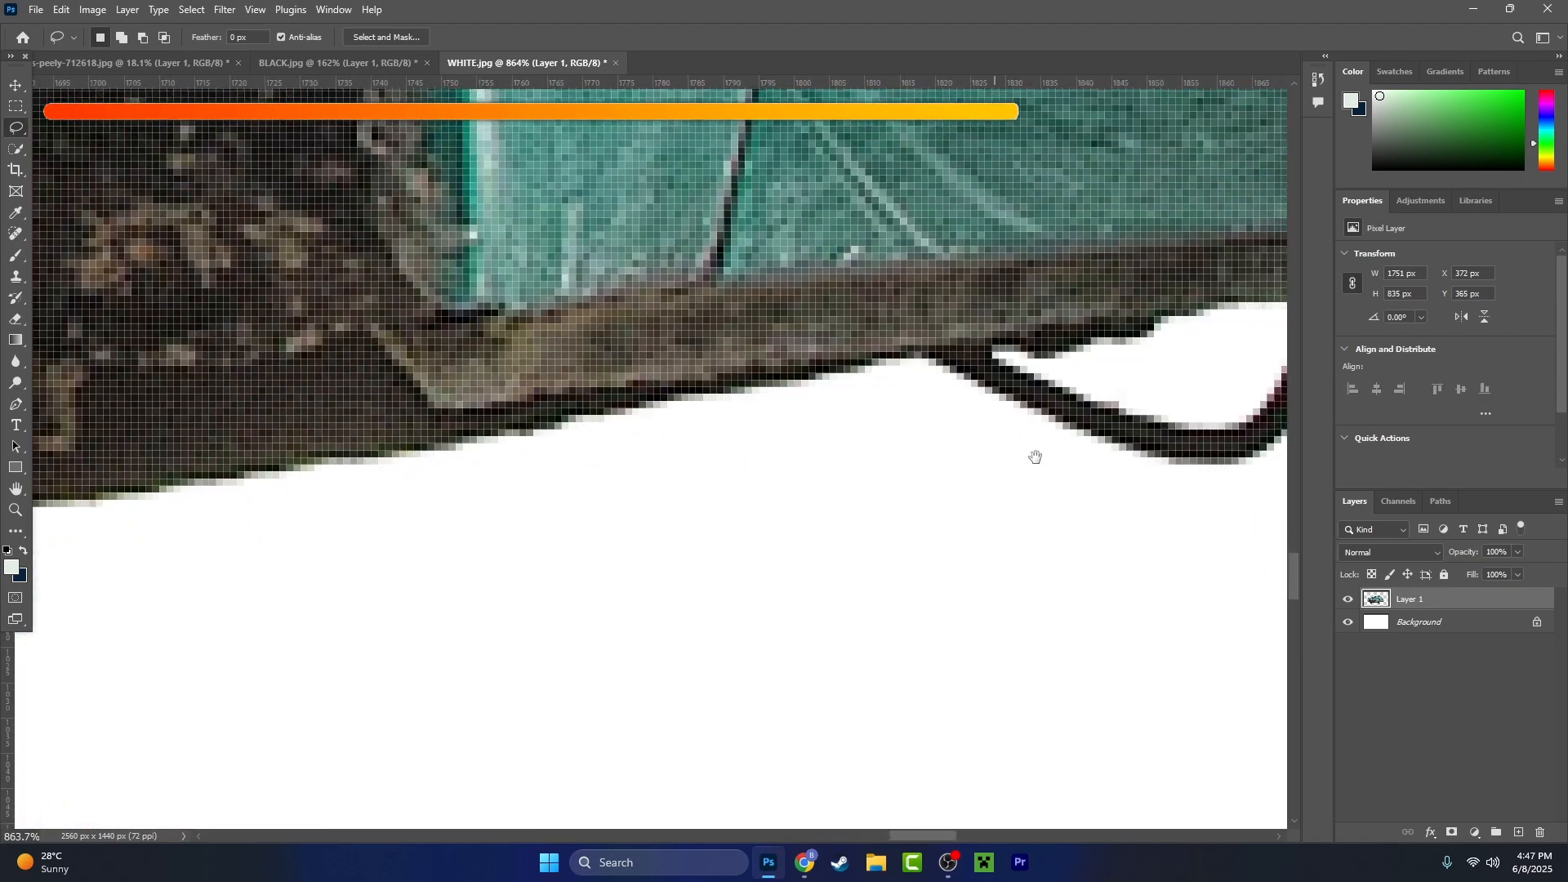
left_click_drag(1037, 455, 594, 519)
mouse_move(676, 444)
left_mouse_down()
mouse_move(972, 318)
mouse_move(671, 441)
left_mouse_up()
key("Delete")
- Lasso and delete the stray pixels around the rear tyre's edges
scroll(601, 462, "down", 8)
scroll(961, 611, "up", 4)
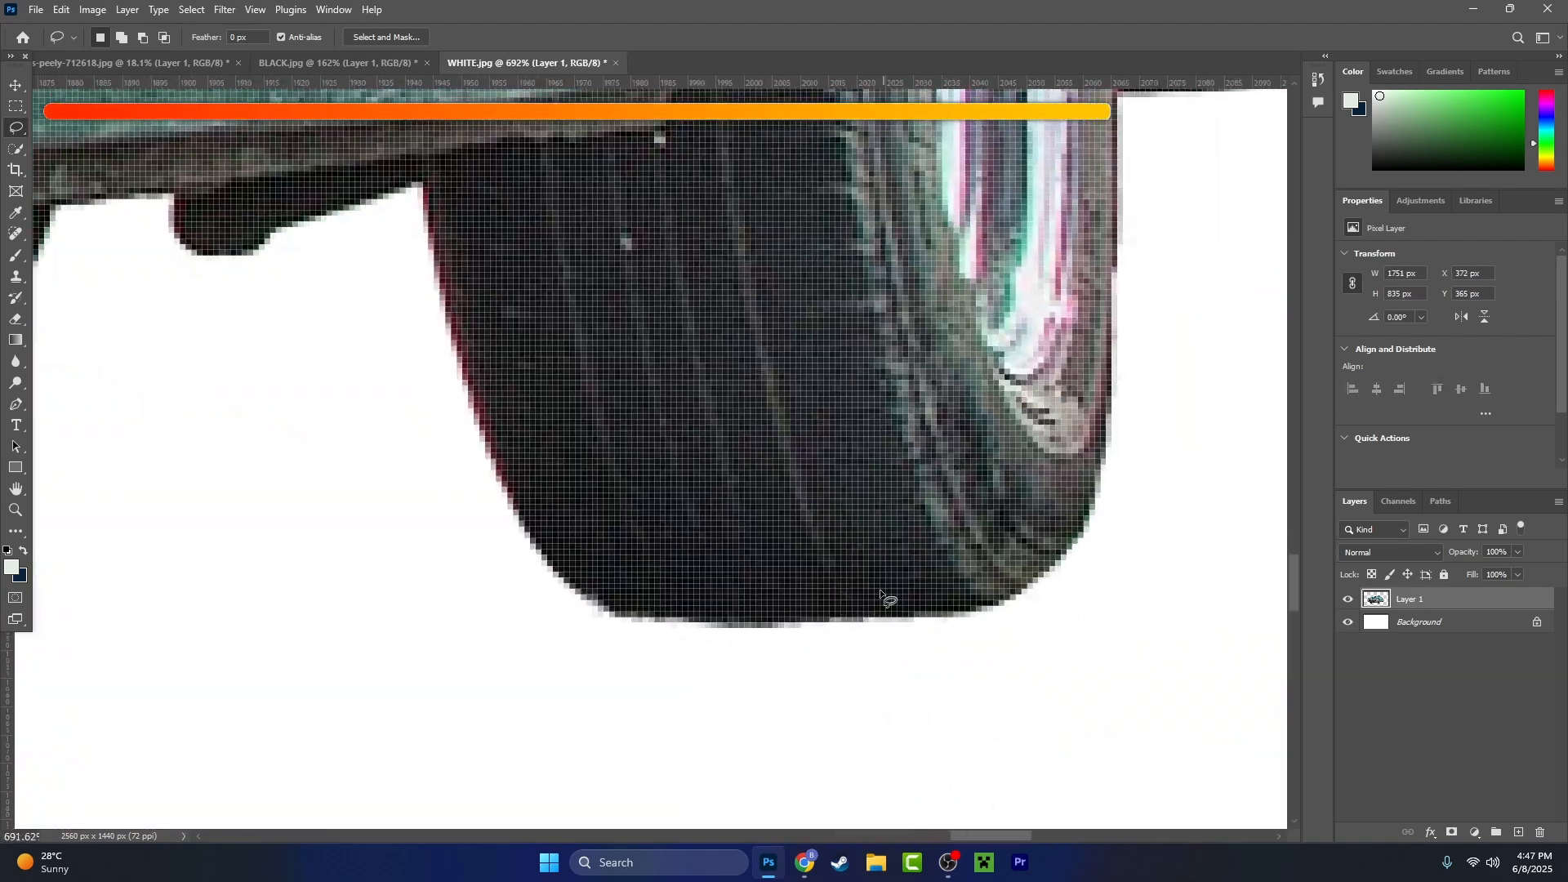
left_click_drag(856, 626, 333, 373)
key("Delete")
mouse_move(980, 531)
left_mouse_down()
mouse_move(856, 219)
mouse_move(980, 523)
left_mouse_up()
key("Delete")
left_click_drag(644, 763, 670, 721)
- Examine the whole car cut-out, from the rear end to the hood and headlights, for leftover stray pixels
scroll(1095, 543, "down", 4)
scroll(756, 542, "up", 4)
scroll(757, 542, "down", 8)
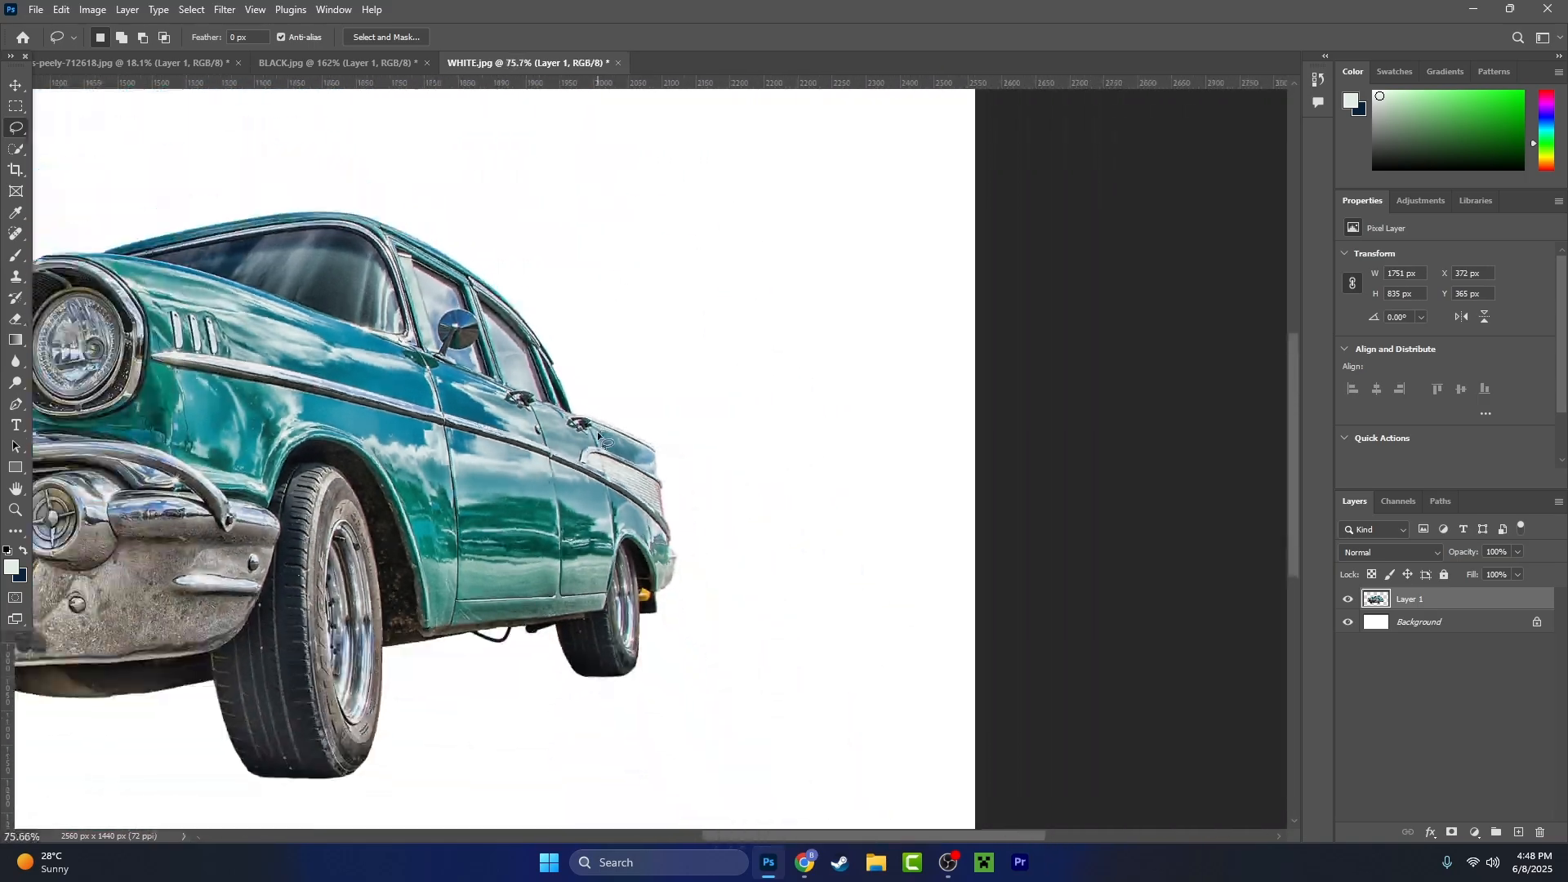
left_click_drag(455, 517, 808, 477)
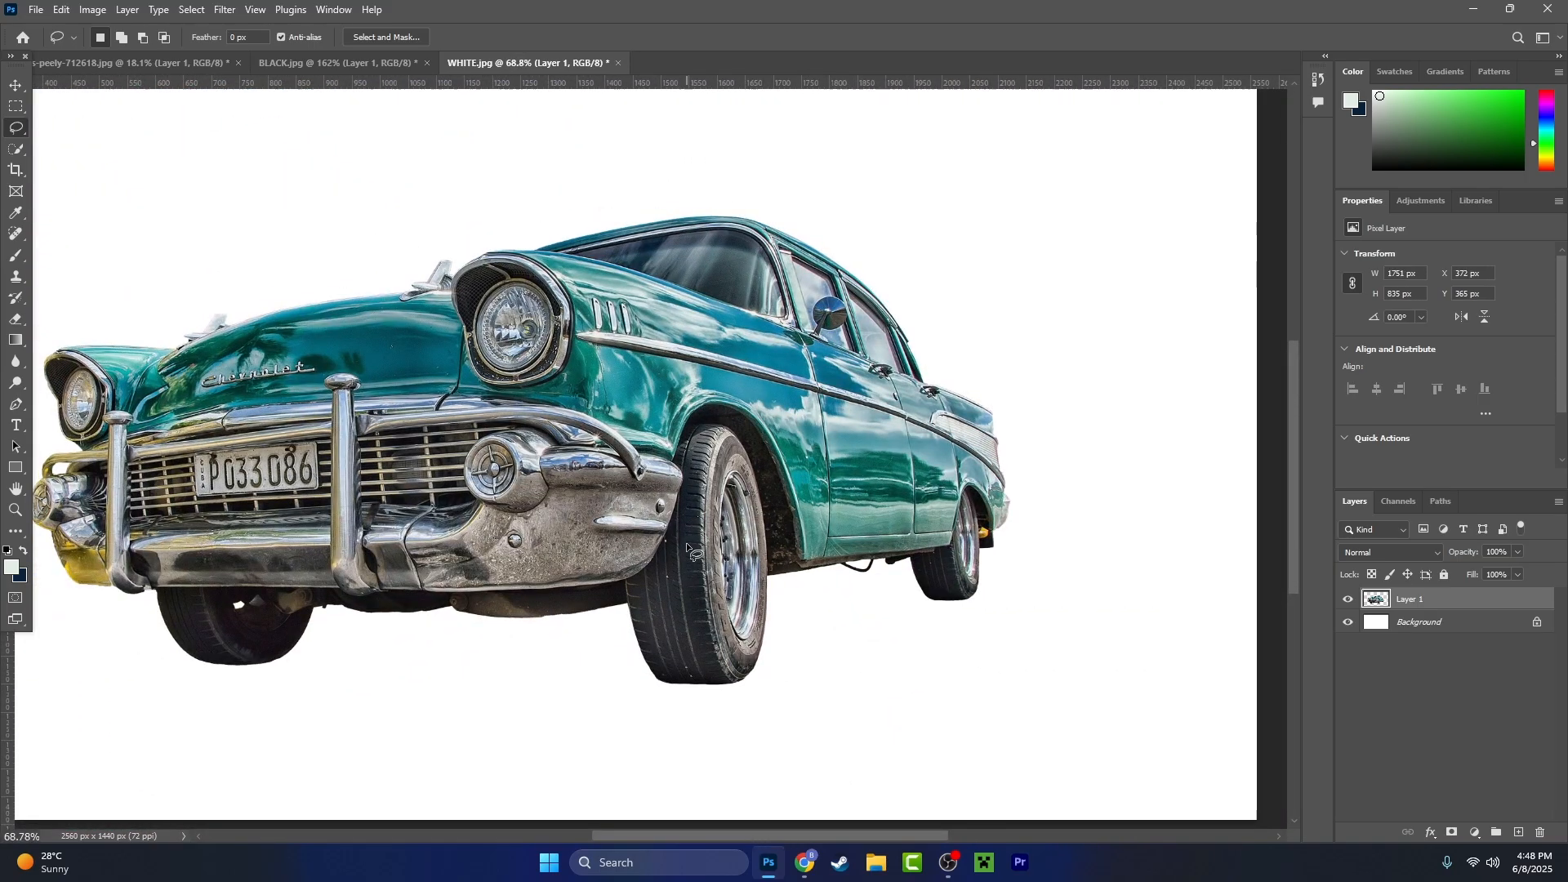
scroll(680, 546, "down", 3)
scroll(660, 561, "up", 5)
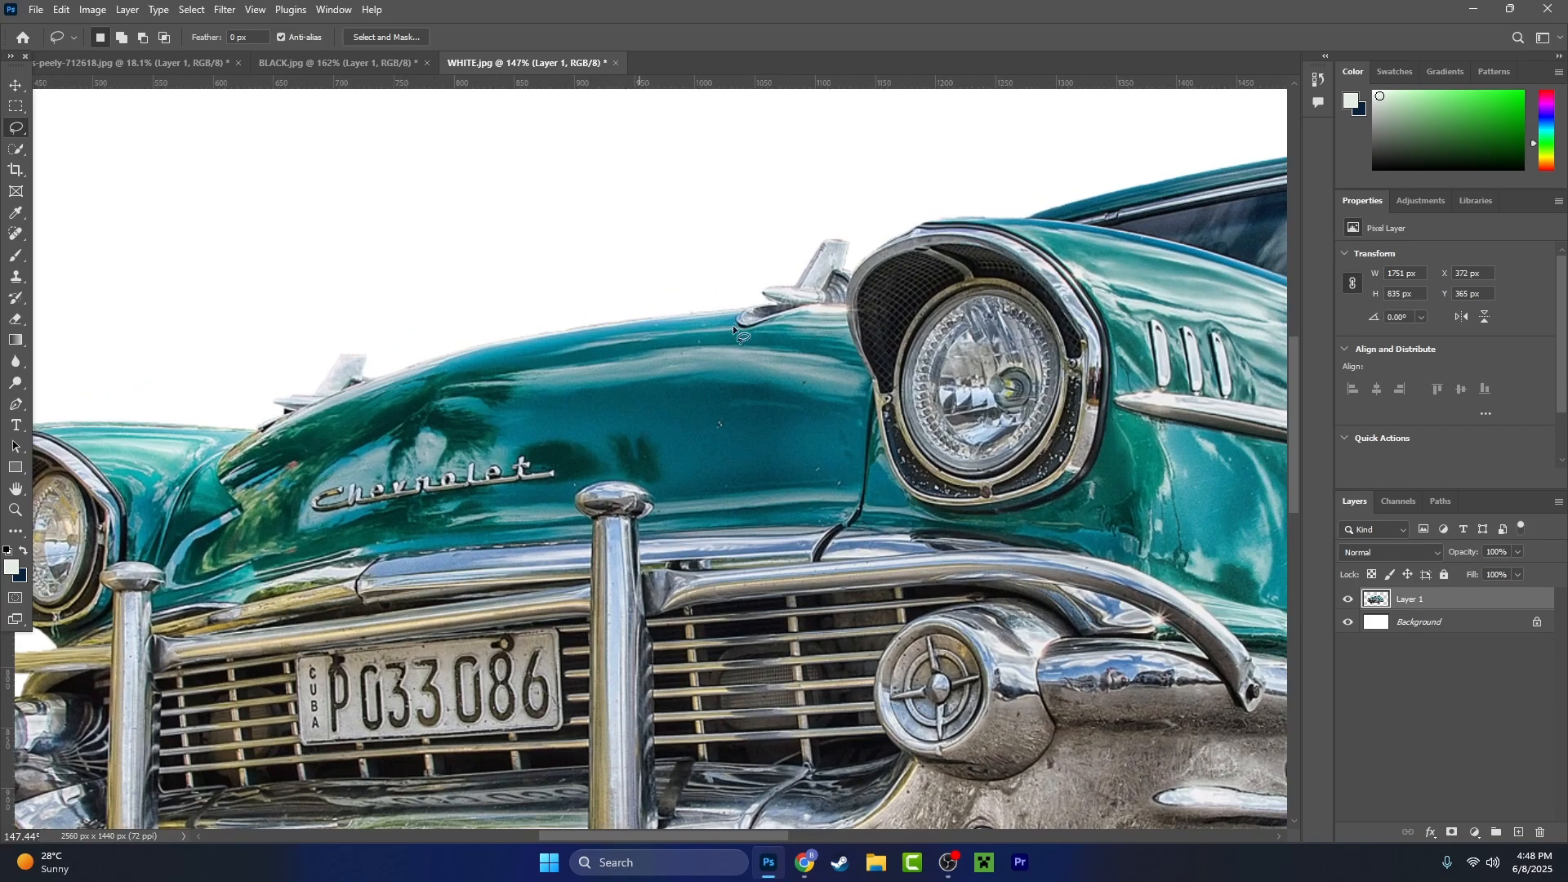
left_click_drag(886, 323, 497, 505)
scroll(531, 500, "down", 6)
left_click_drag(516, 637, 682, 455)
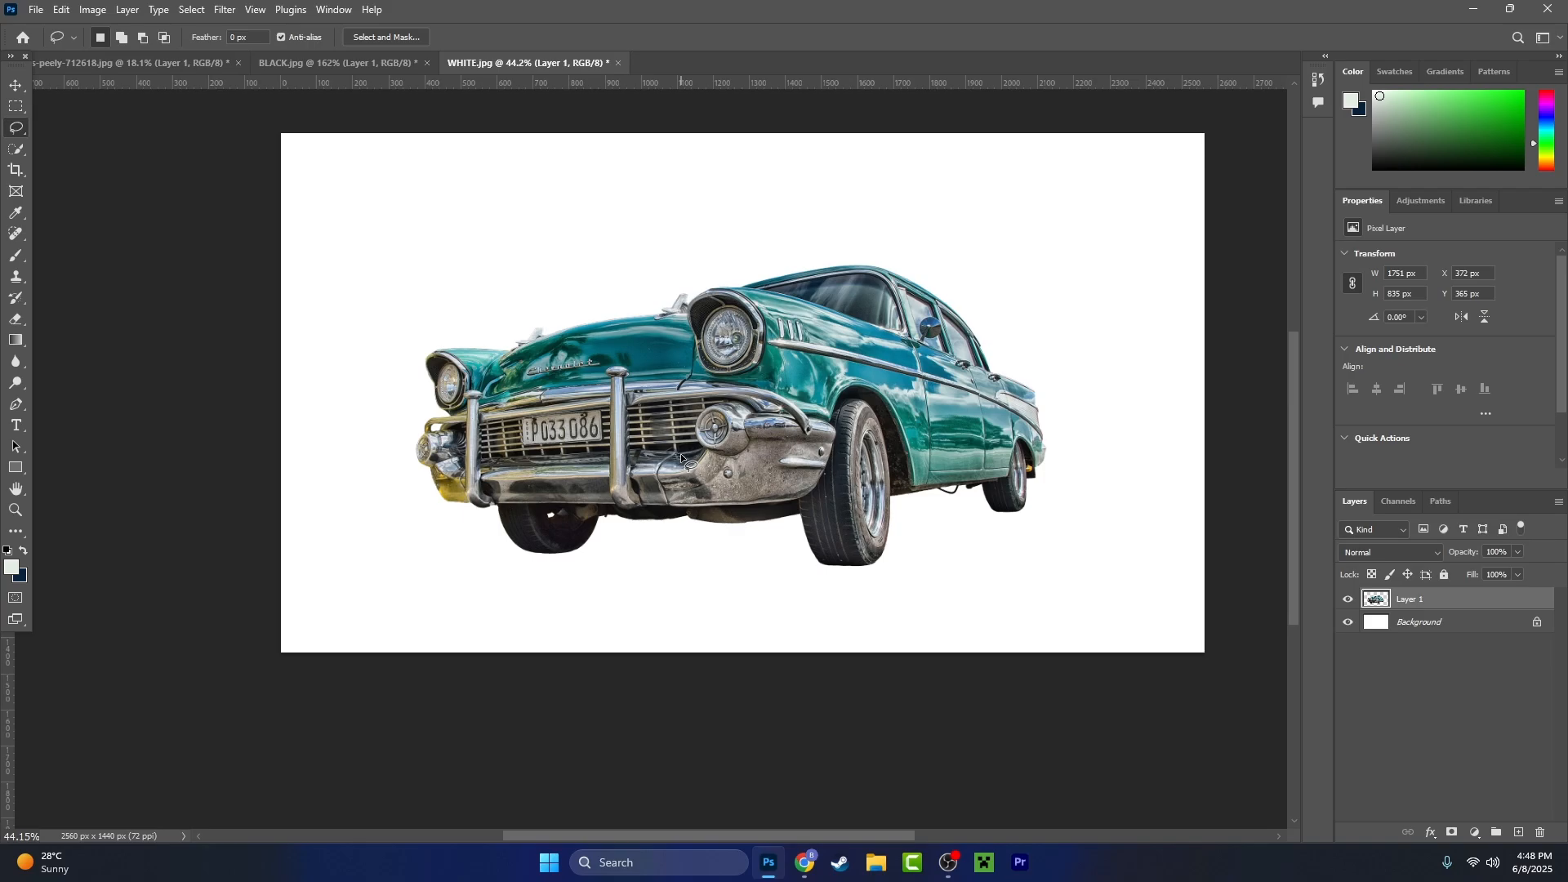
- Switch to File Explorer and look through the PNG images in the Minecraft PNGs folder
key("alt+Tab")
scroll(938, 504, "down", 5)
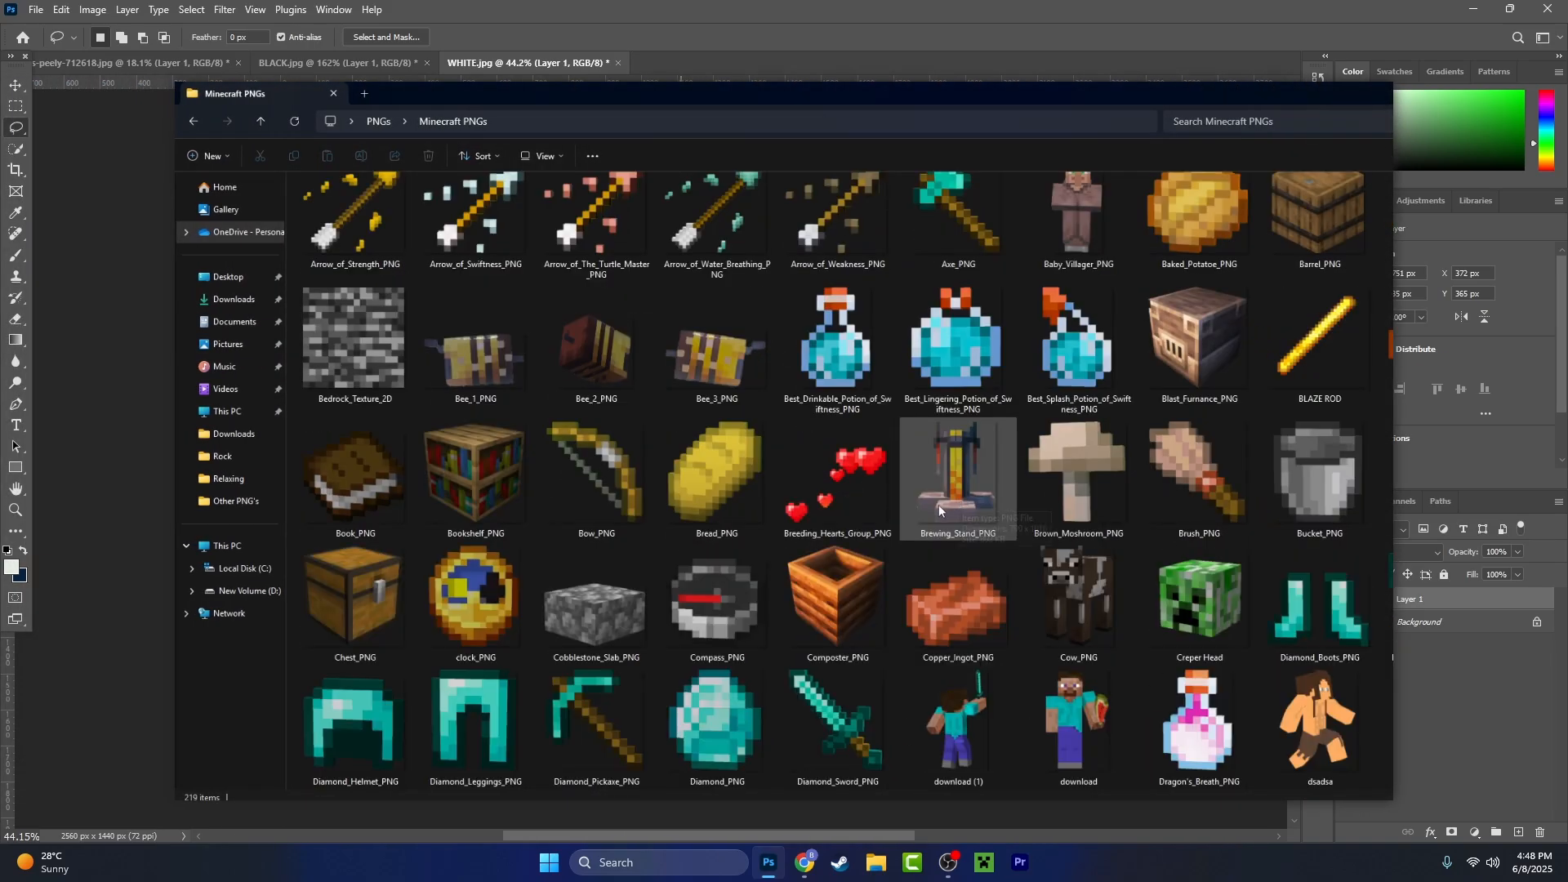
scroll(1193, 511, "down", 5)
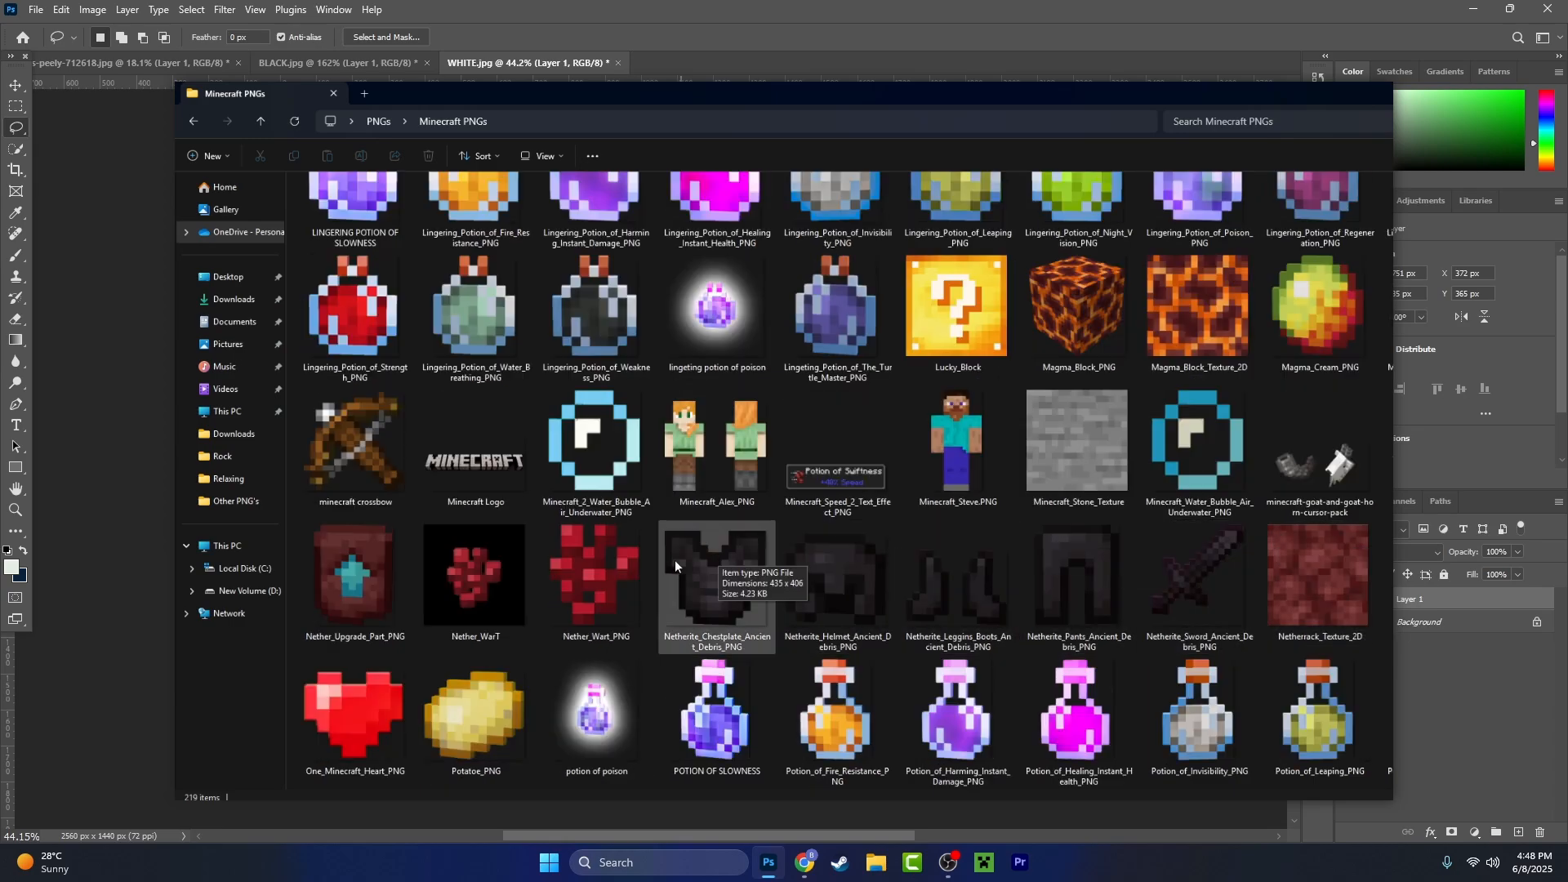
scroll(675, 560, "down", 3)
scroll(667, 559, "down", 5)
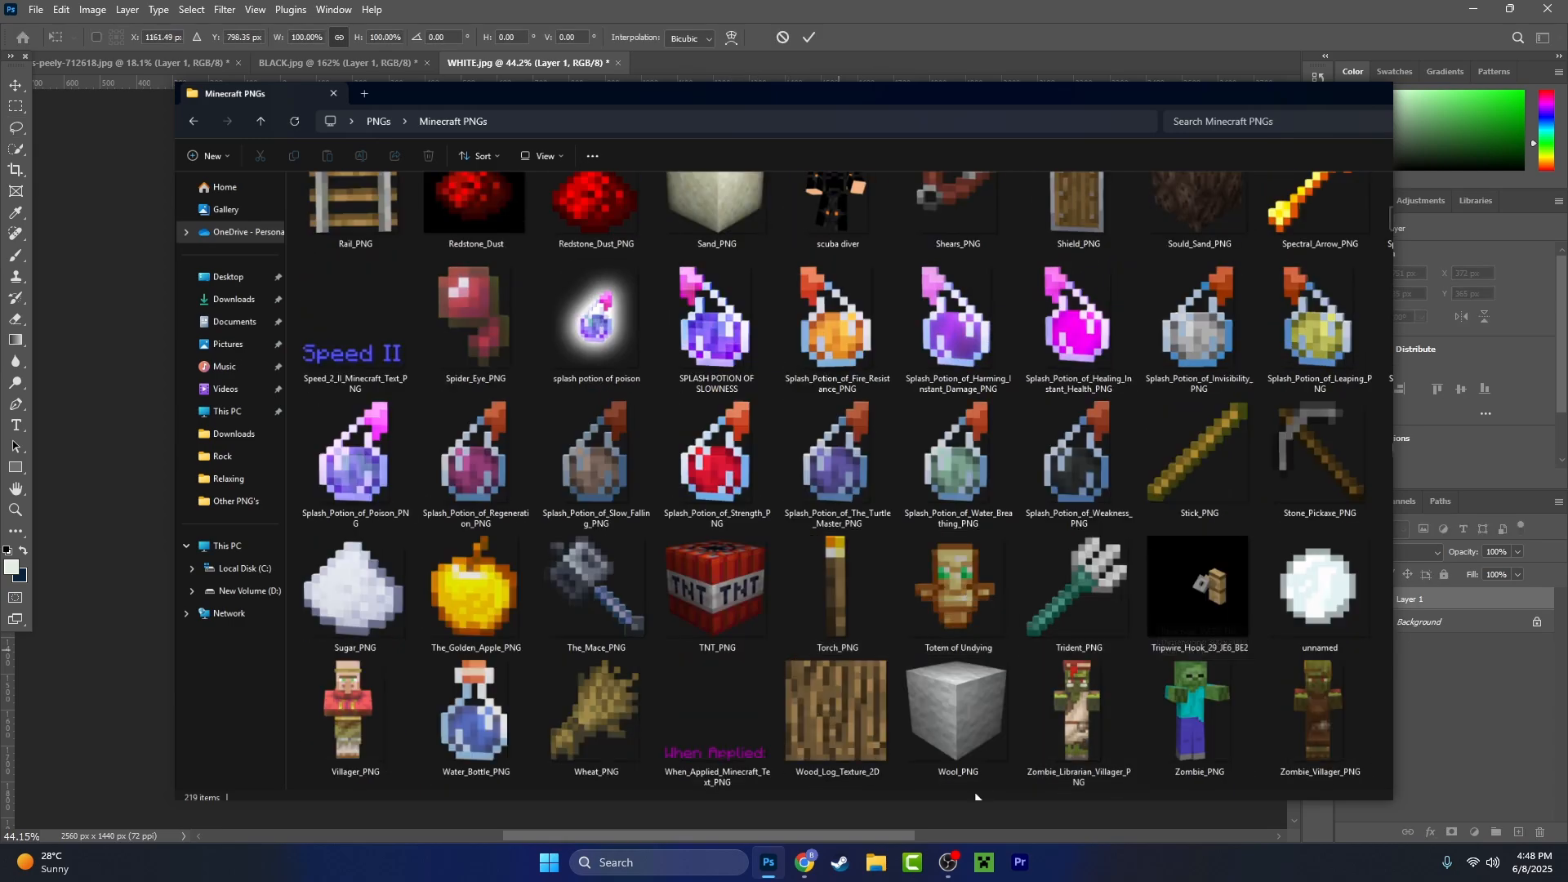
- Switch back to Photoshop and quick-export the car layer as a PNG to the Desktop under the name car_PNG
left_click(1422, 619)
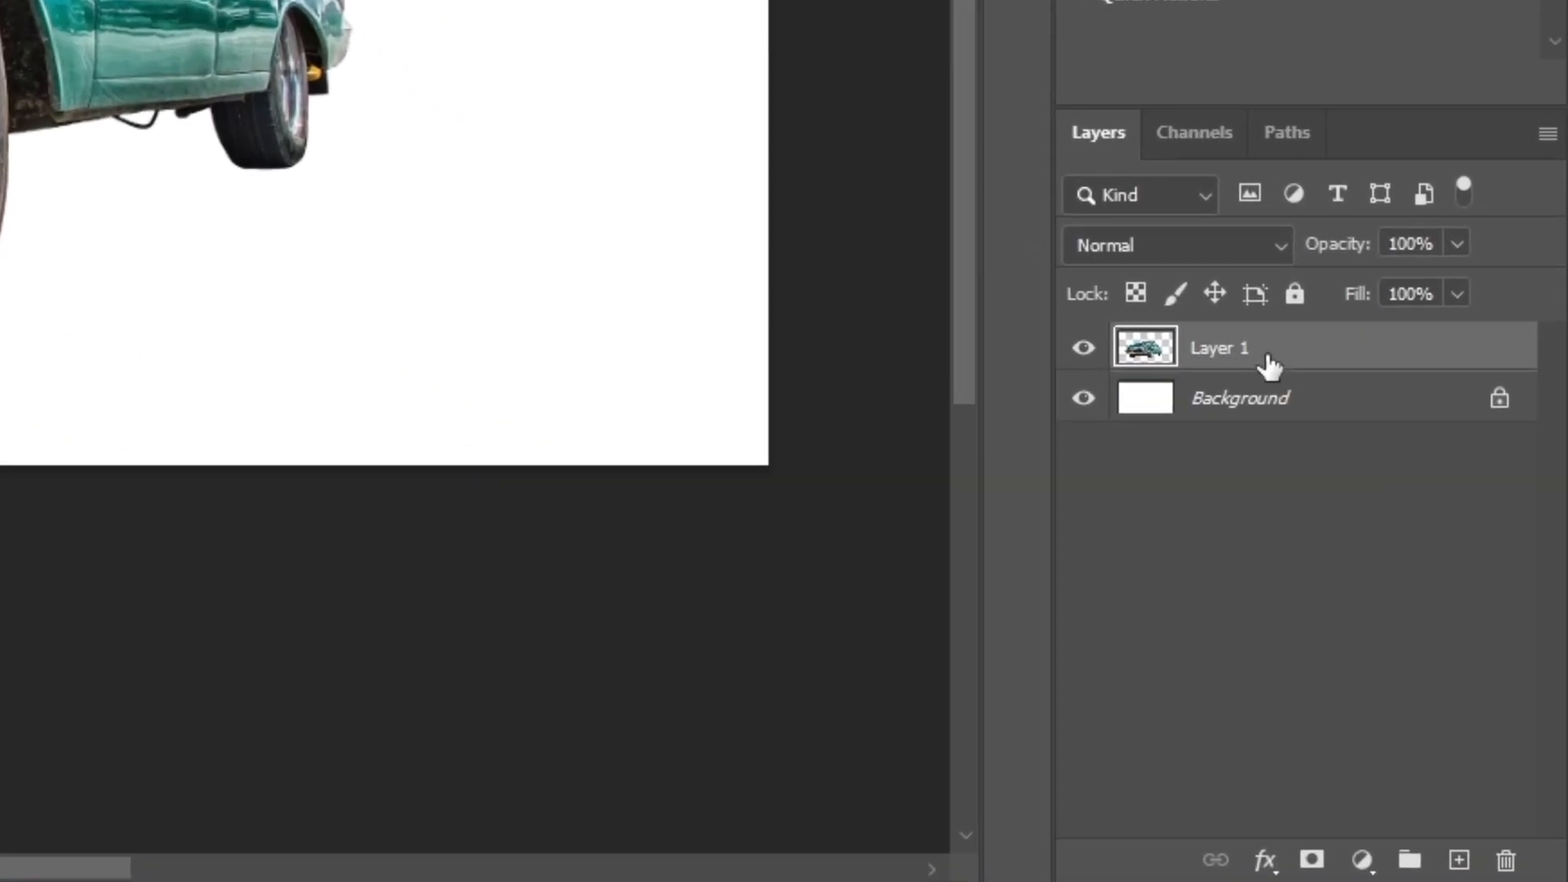
right_click(1220, 347)
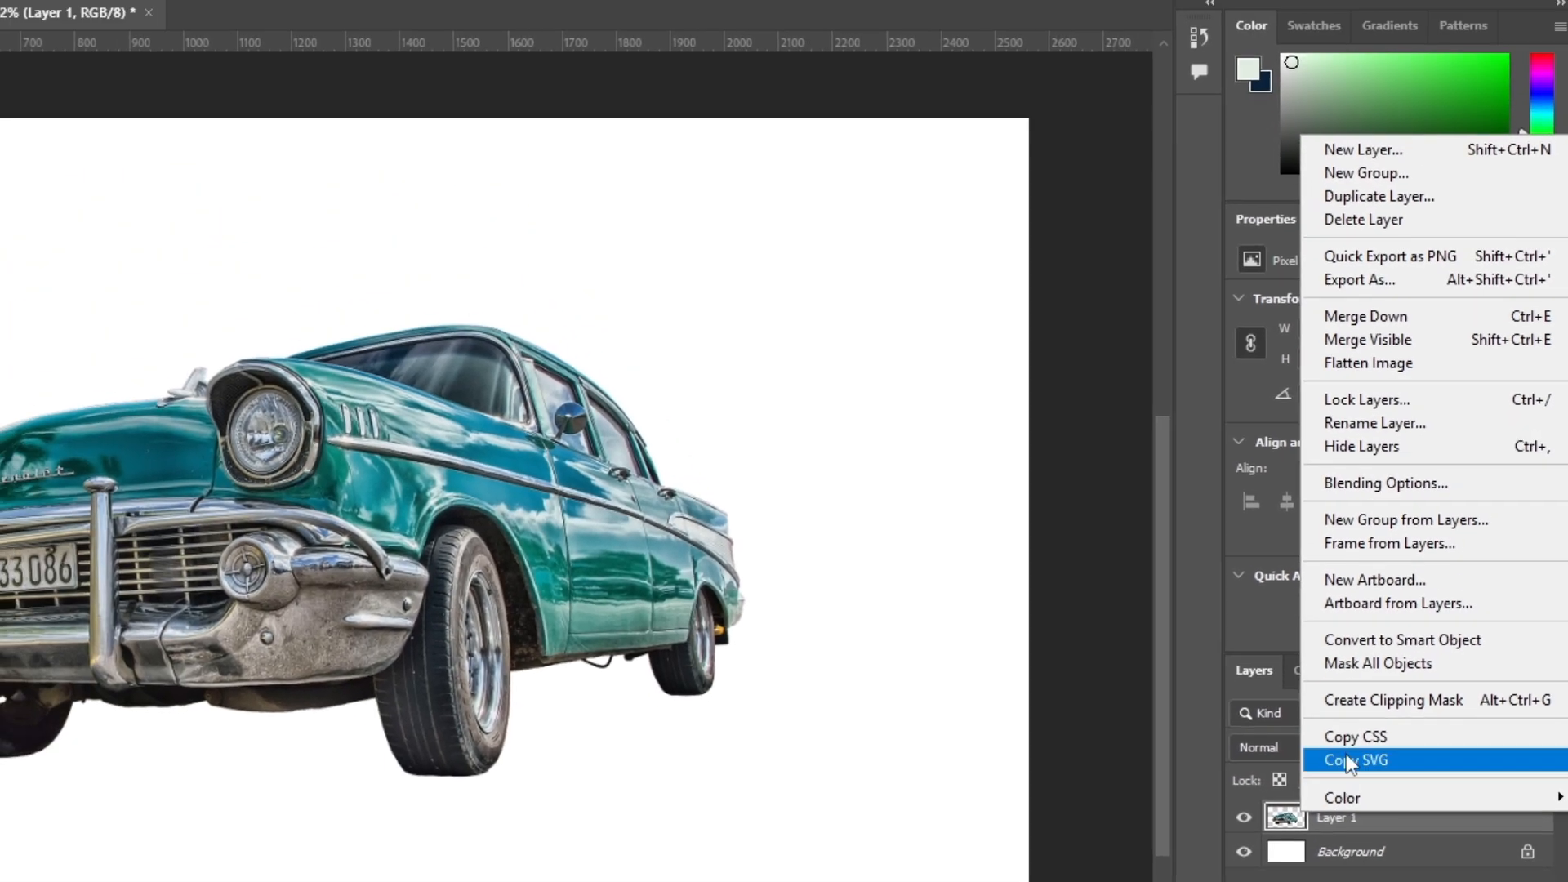
left_click(1444, 269)
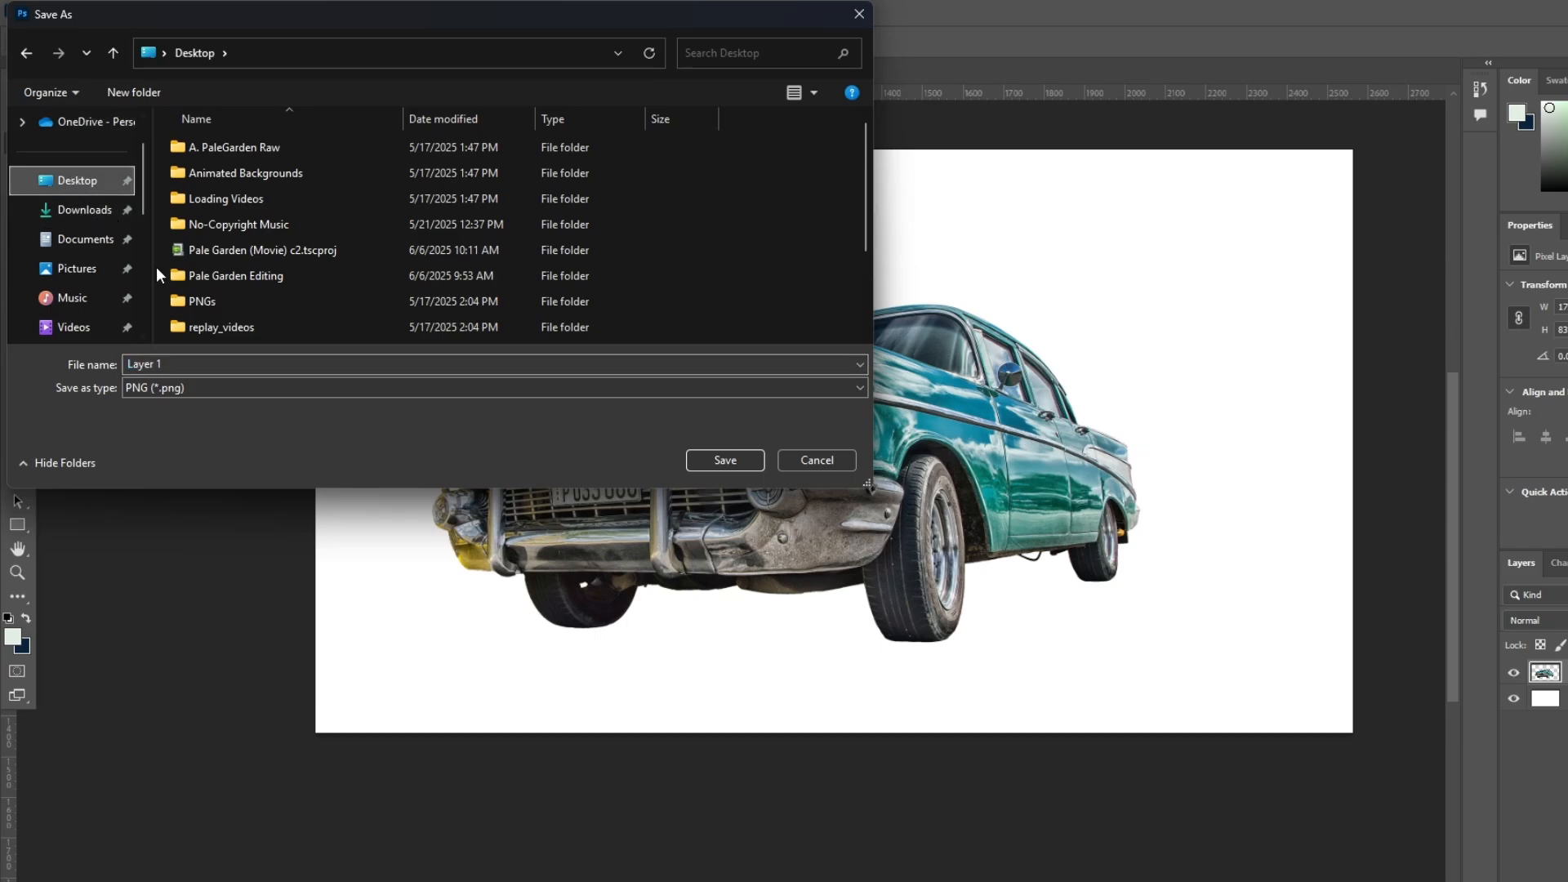
type("c")
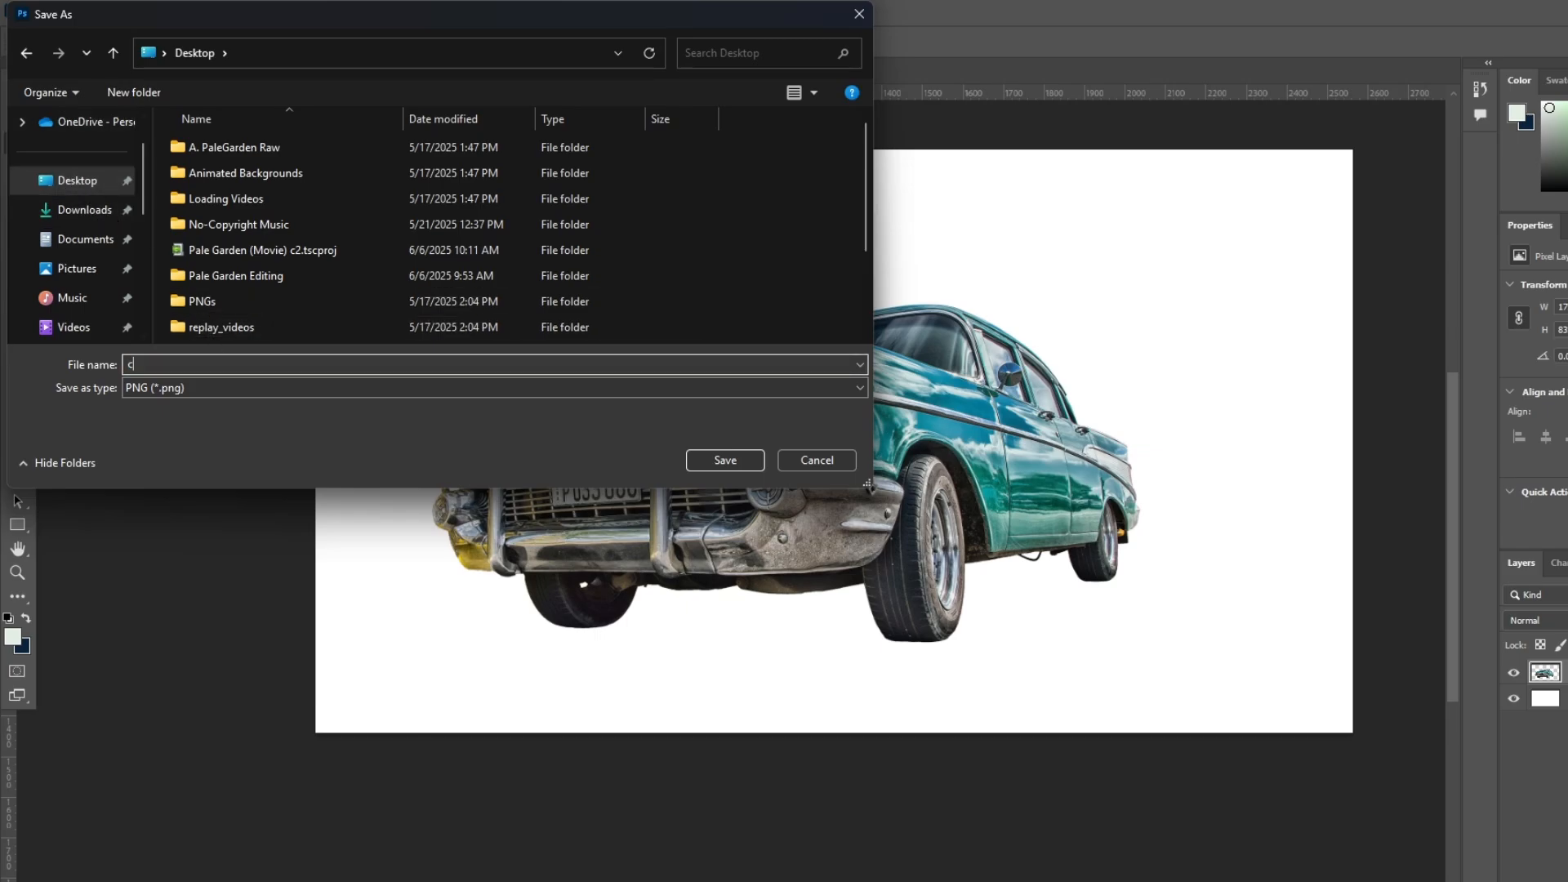
type("ar_")
type("PNG")
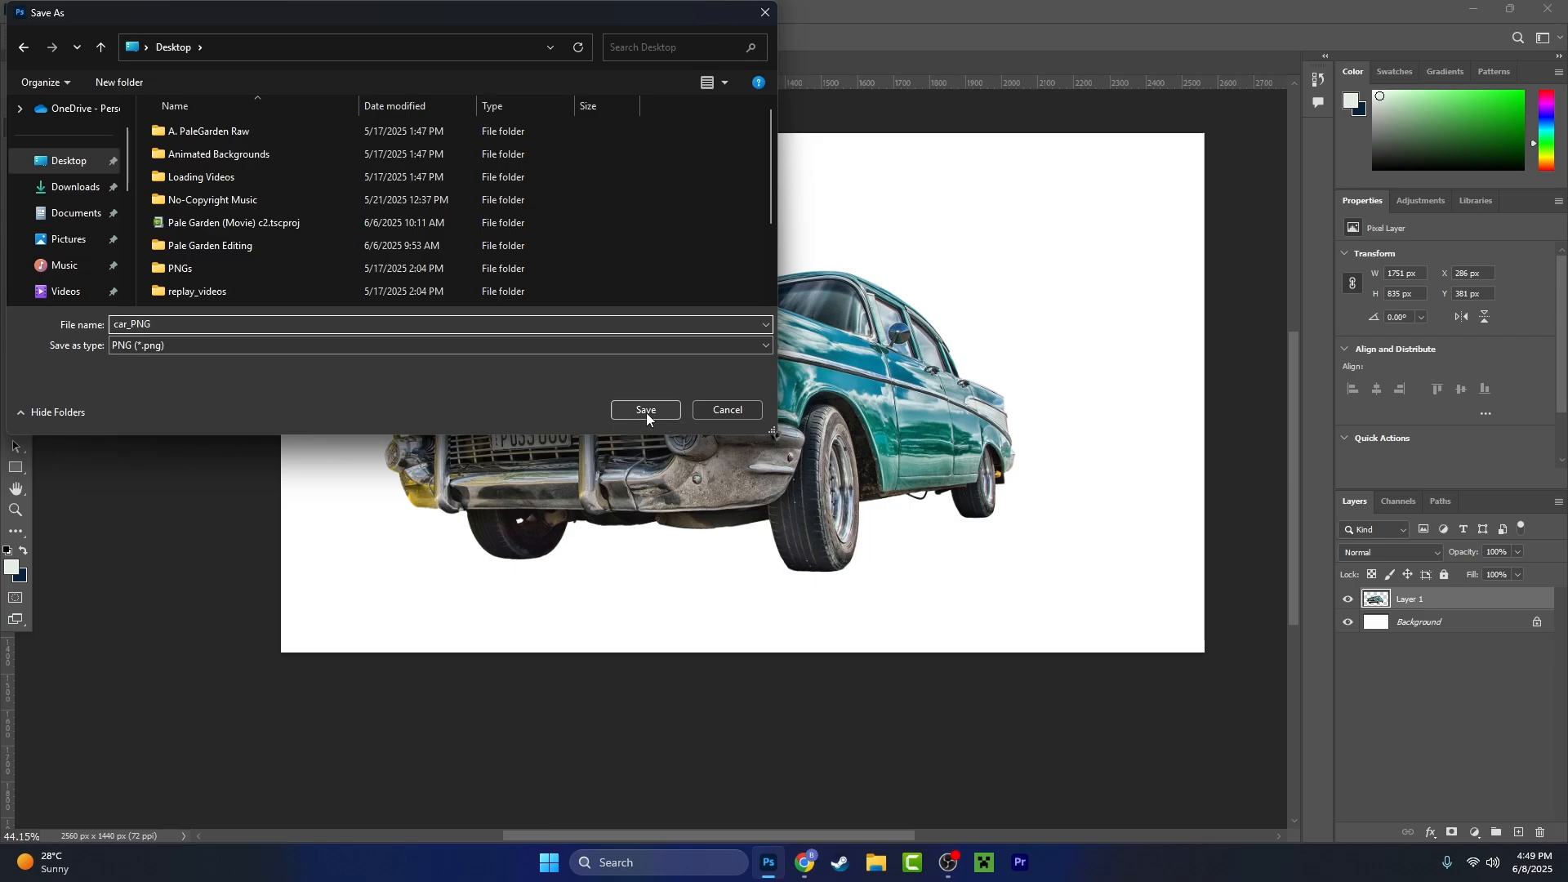
left_click(647, 412)
- Open the exported car_PNG image from the desktop to check its cut-out, close it and return to Photoshop
left_click(1467, 7)
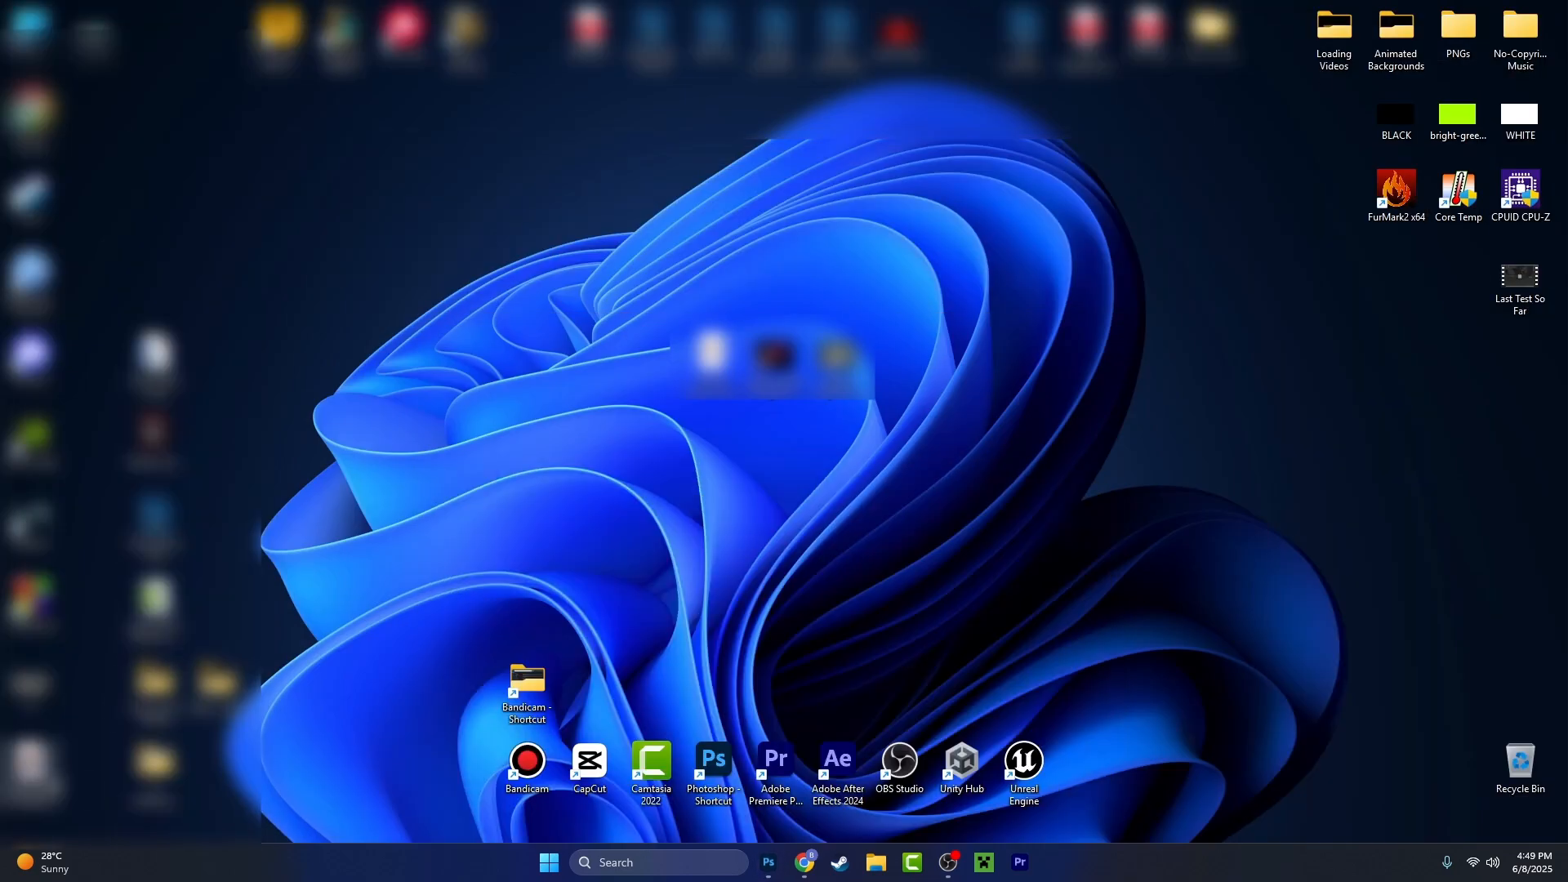
double_click(474, 372)
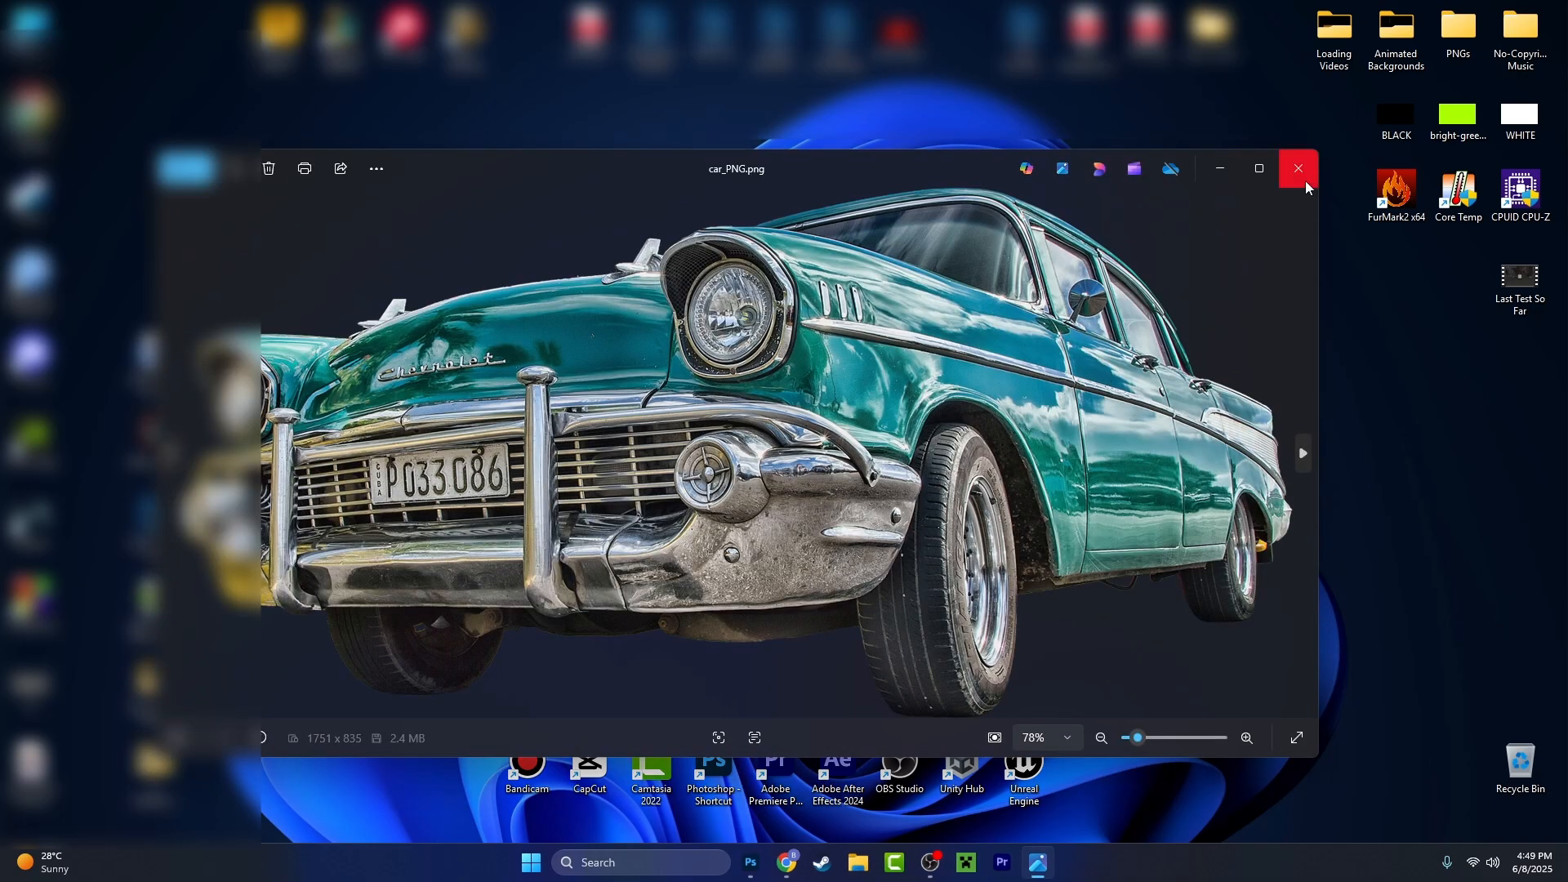
left_click(1305, 185)
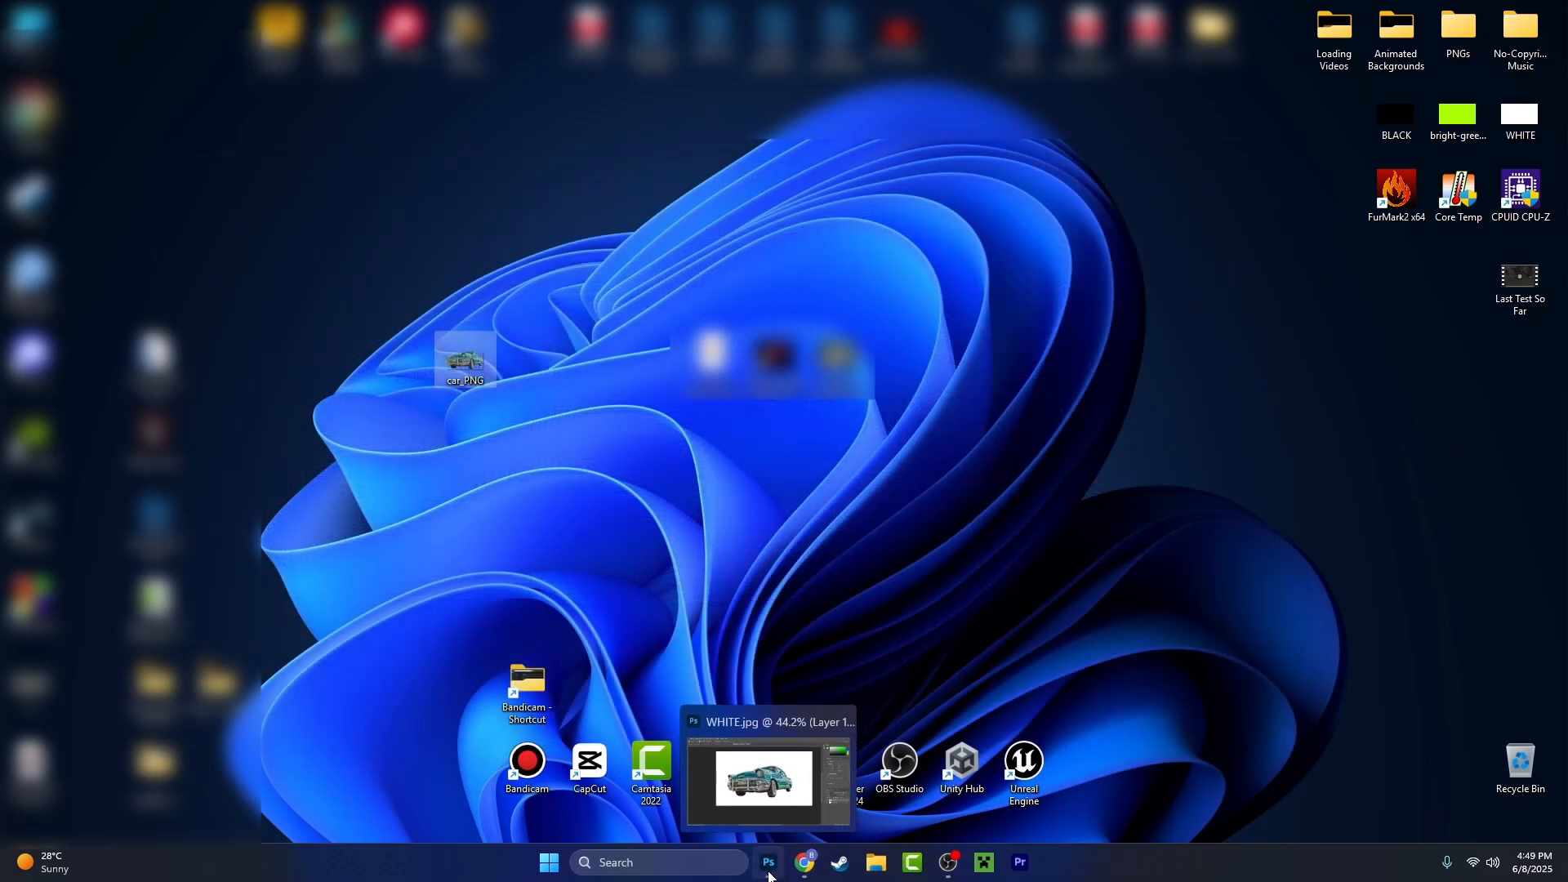
left_click(768, 874)
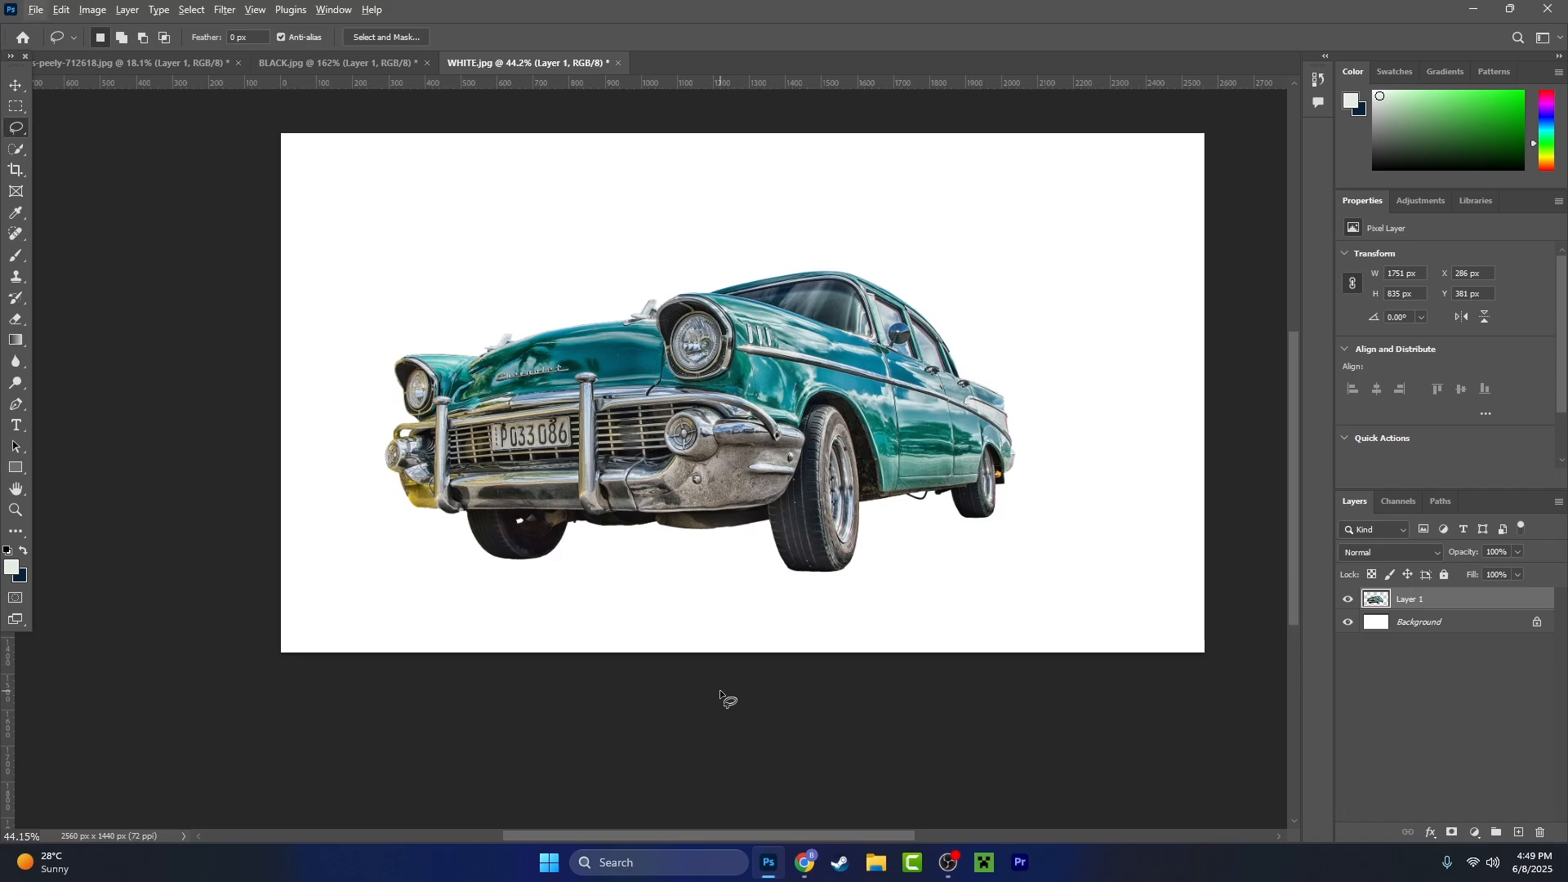